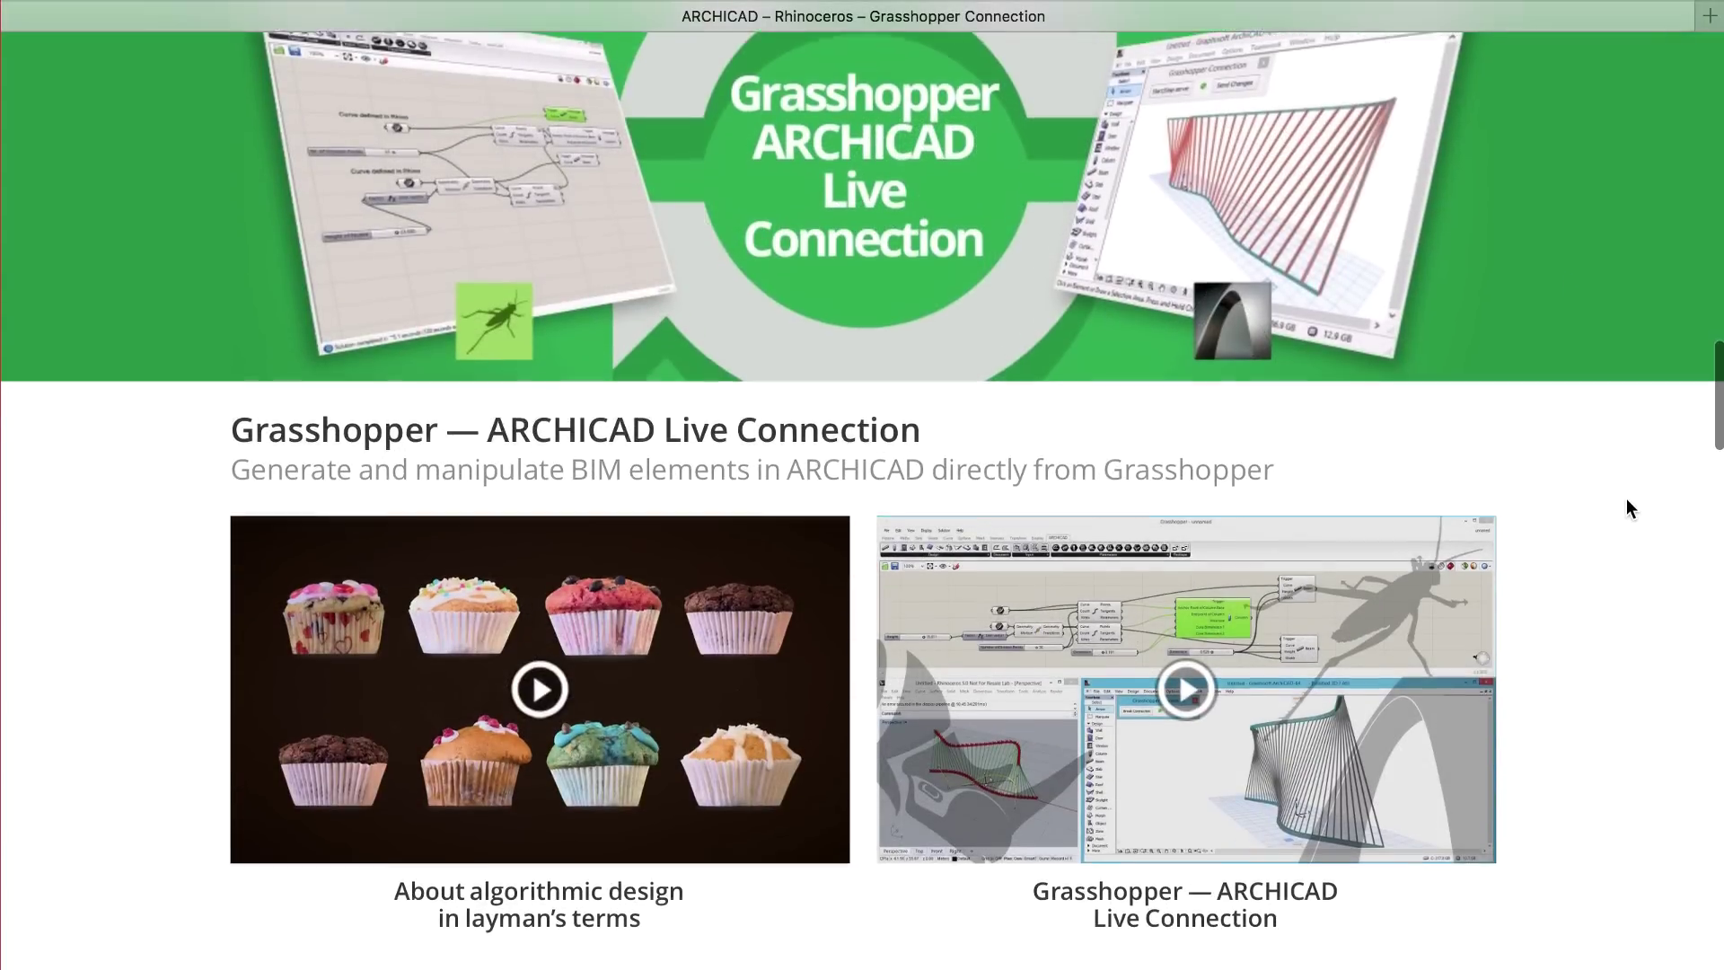
{"action": "scroll", "coordinate": [1627, 500], "scroll_direction": "down", "scroll_amount": 4}
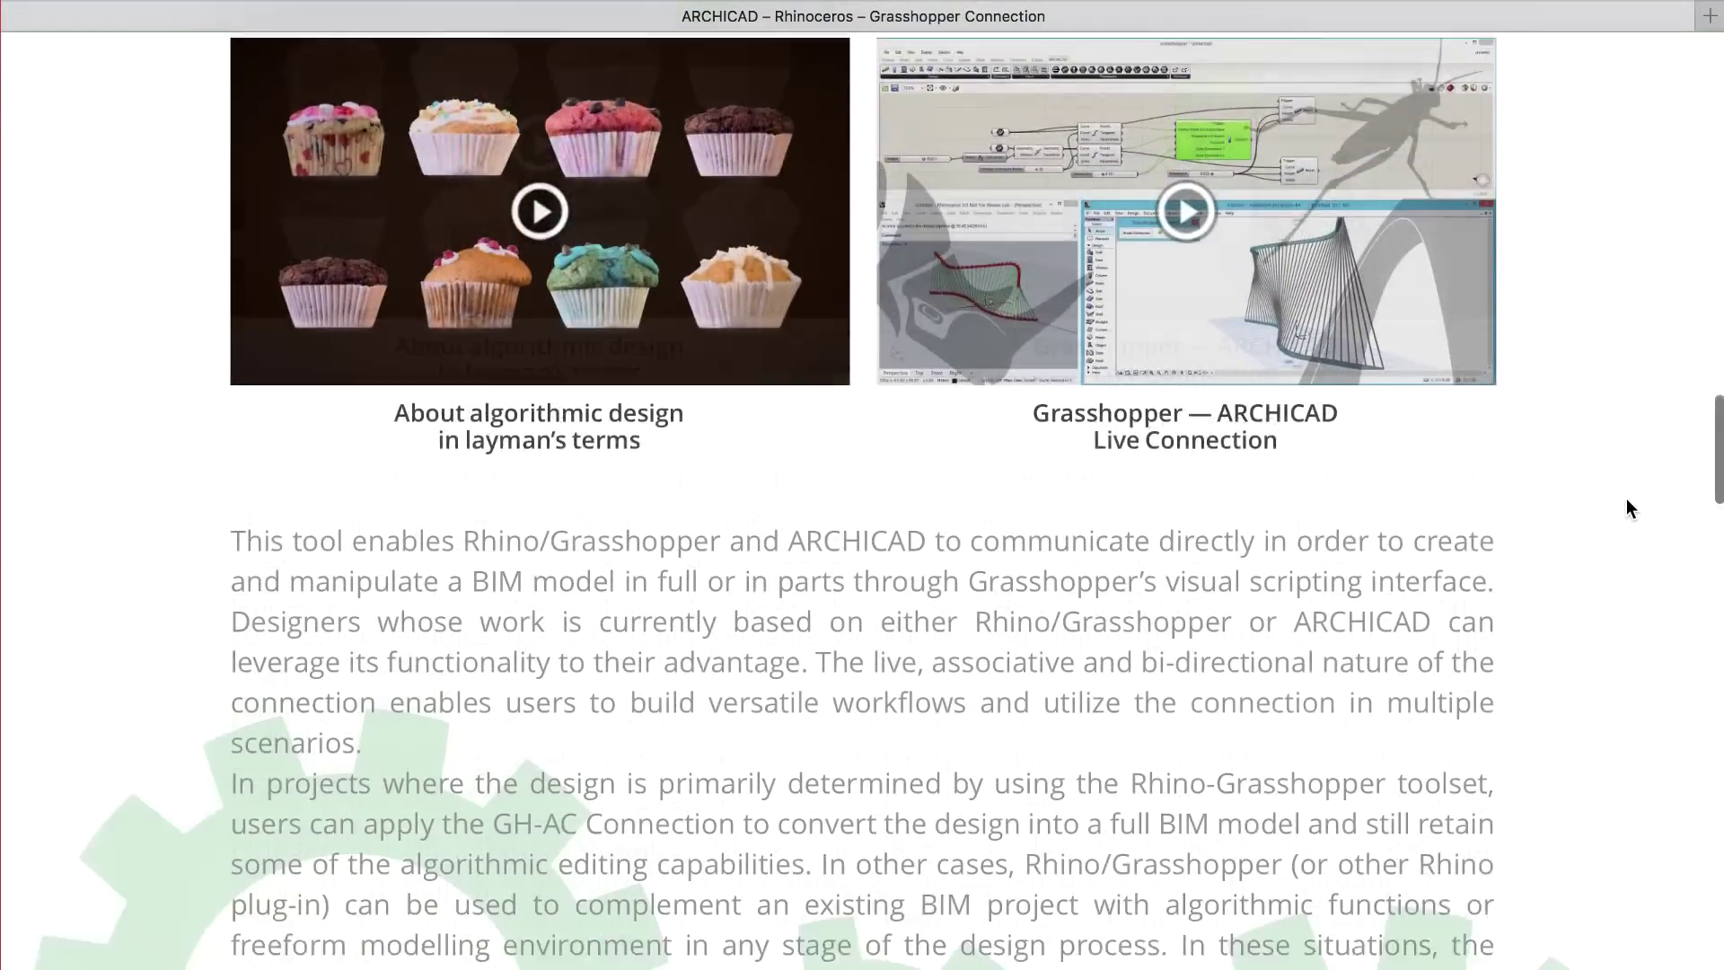
{"action": "scroll", "coordinate": [1626, 498], "scroll_direction": "down", "scroll_amount": 3}
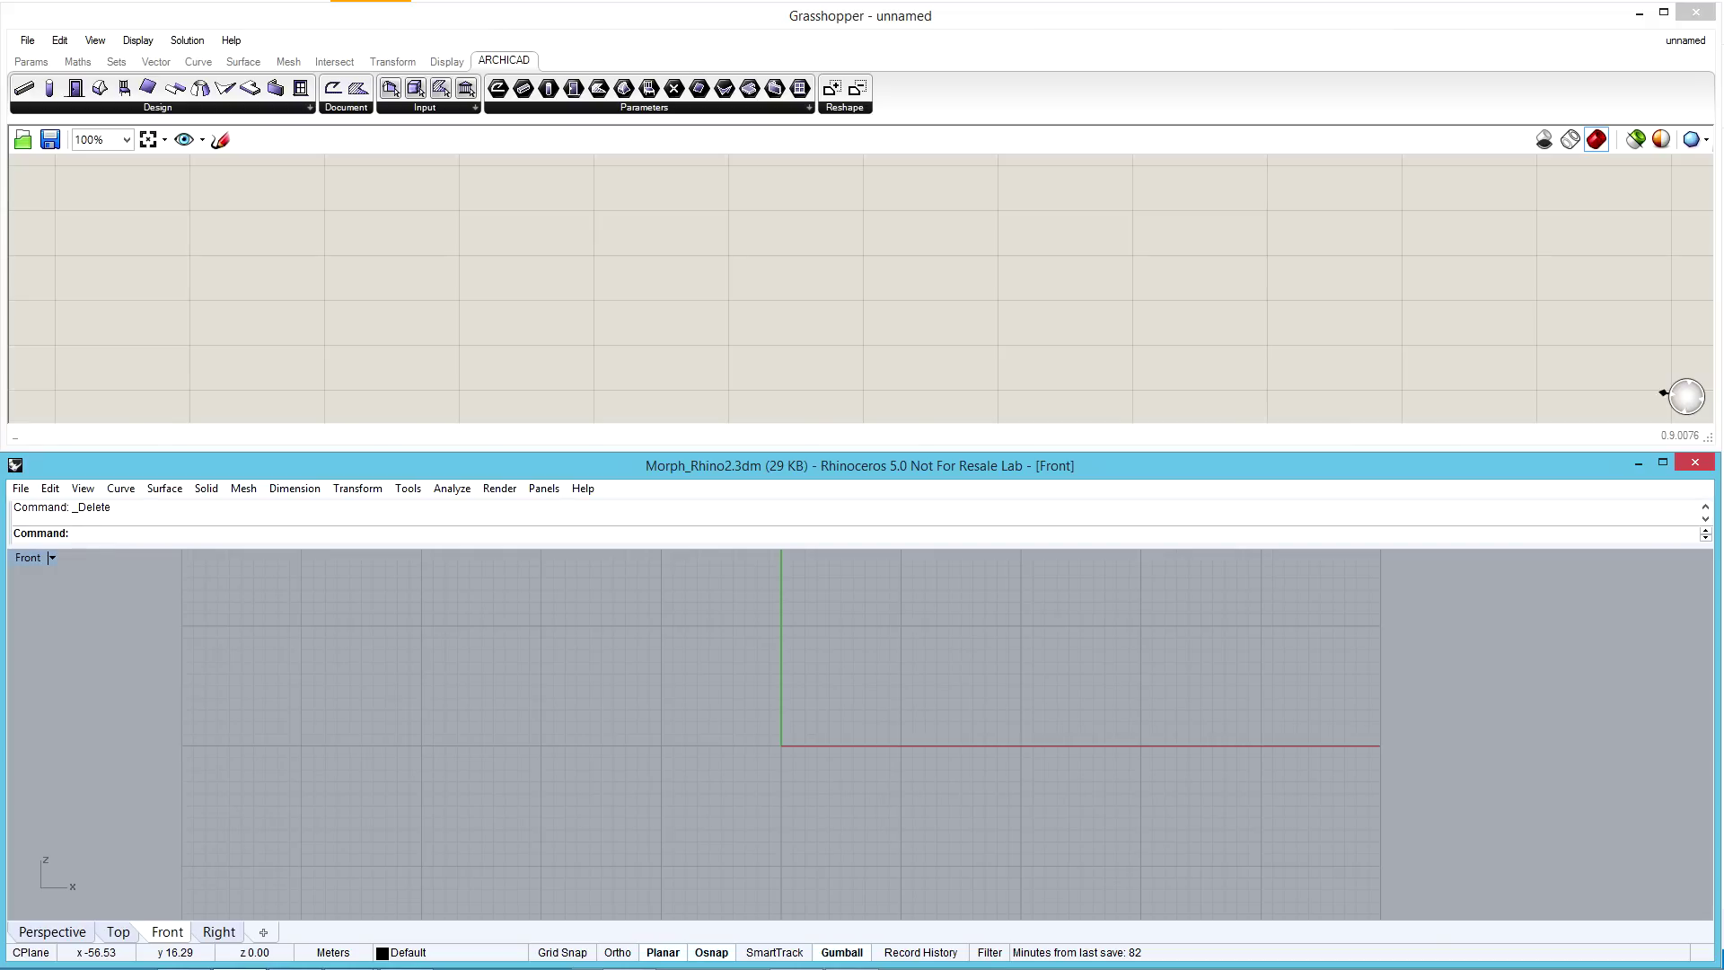
{"action": "type", "text": "Curve"}
Draw the first wavy curve in the Front viewport through seven control points
{"action": "key", "text": "Return"}
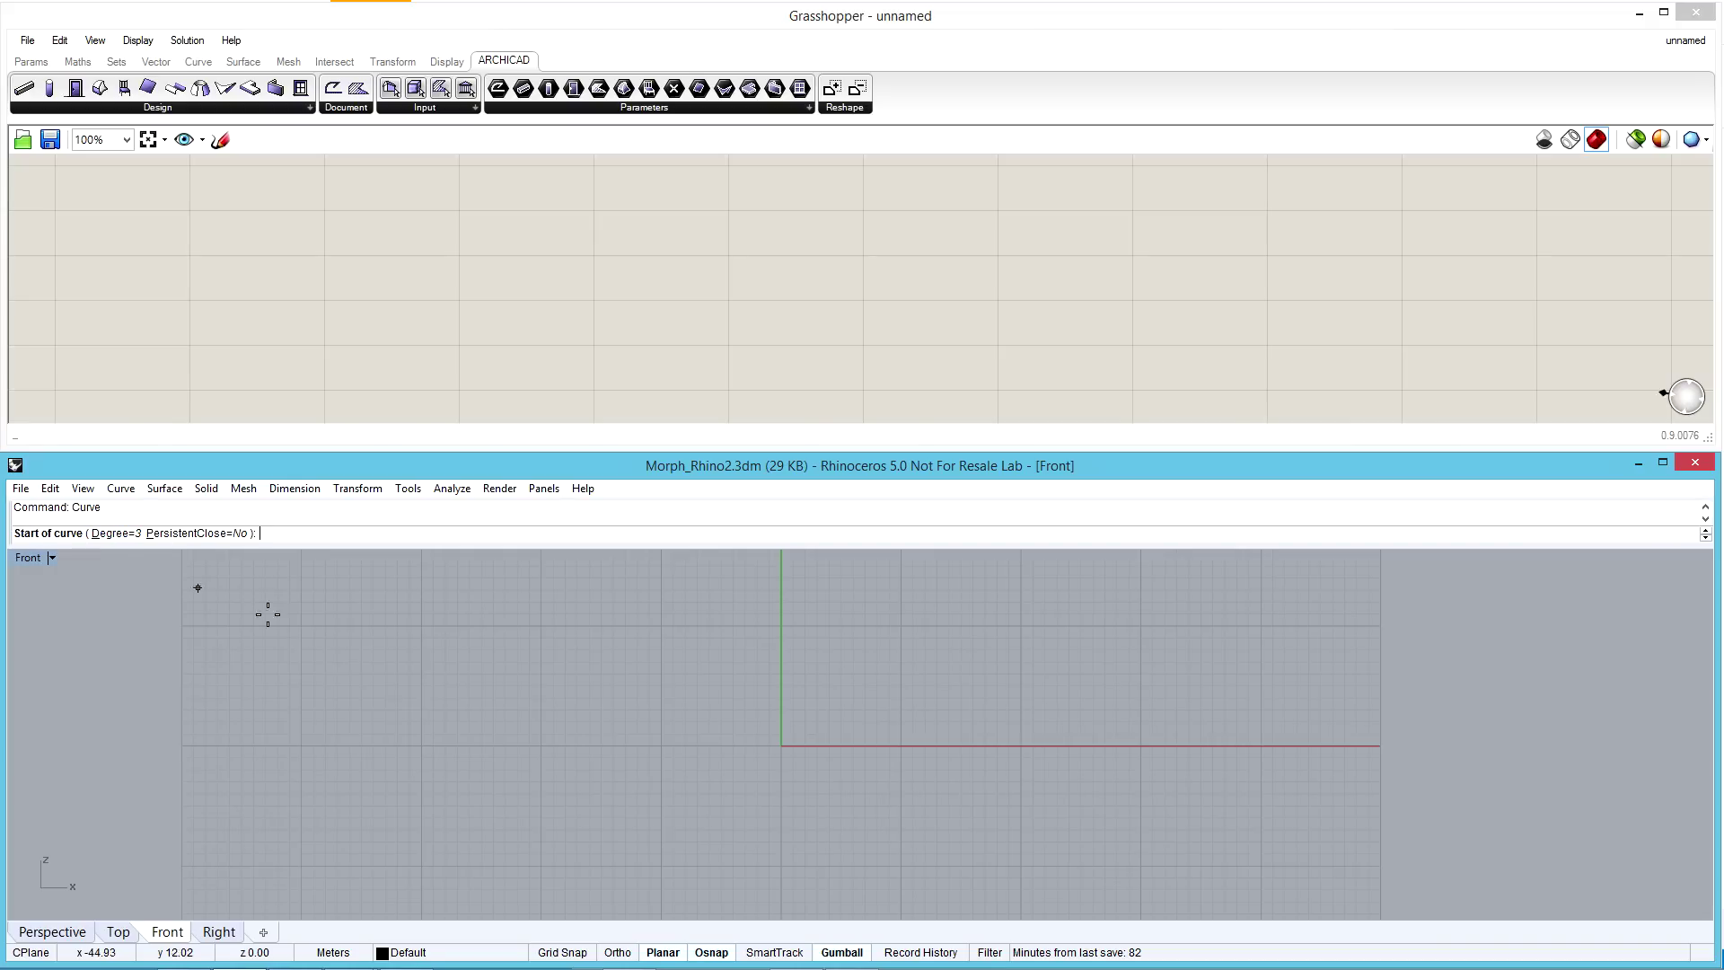
{"action": "left_click", "coordinate": [314, 788]}
{"action": "left_click", "coordinate": [440, 693]}
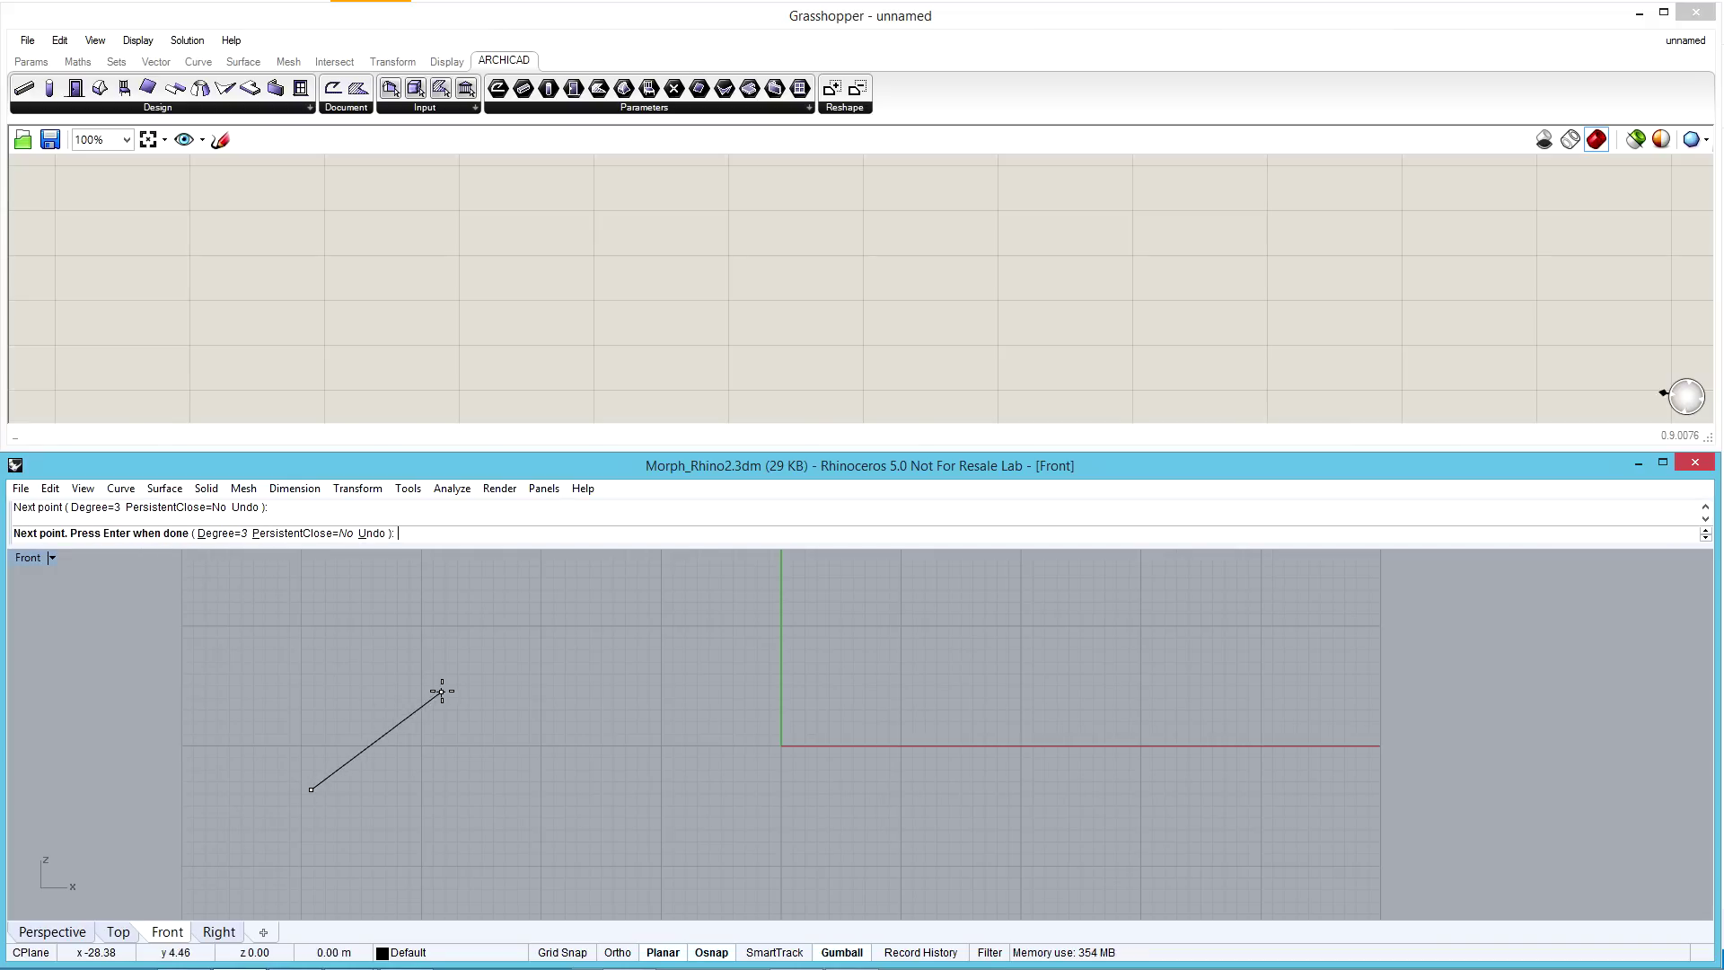
{"action": "left_click", "coordinate": [587, 693]}
{"action": "left_click", "coordinate": [720, 741]}
{"action": "left_click", "coordinate": [892, 816]}
{"action": "left_click", "coordinate": [1143, 792]}
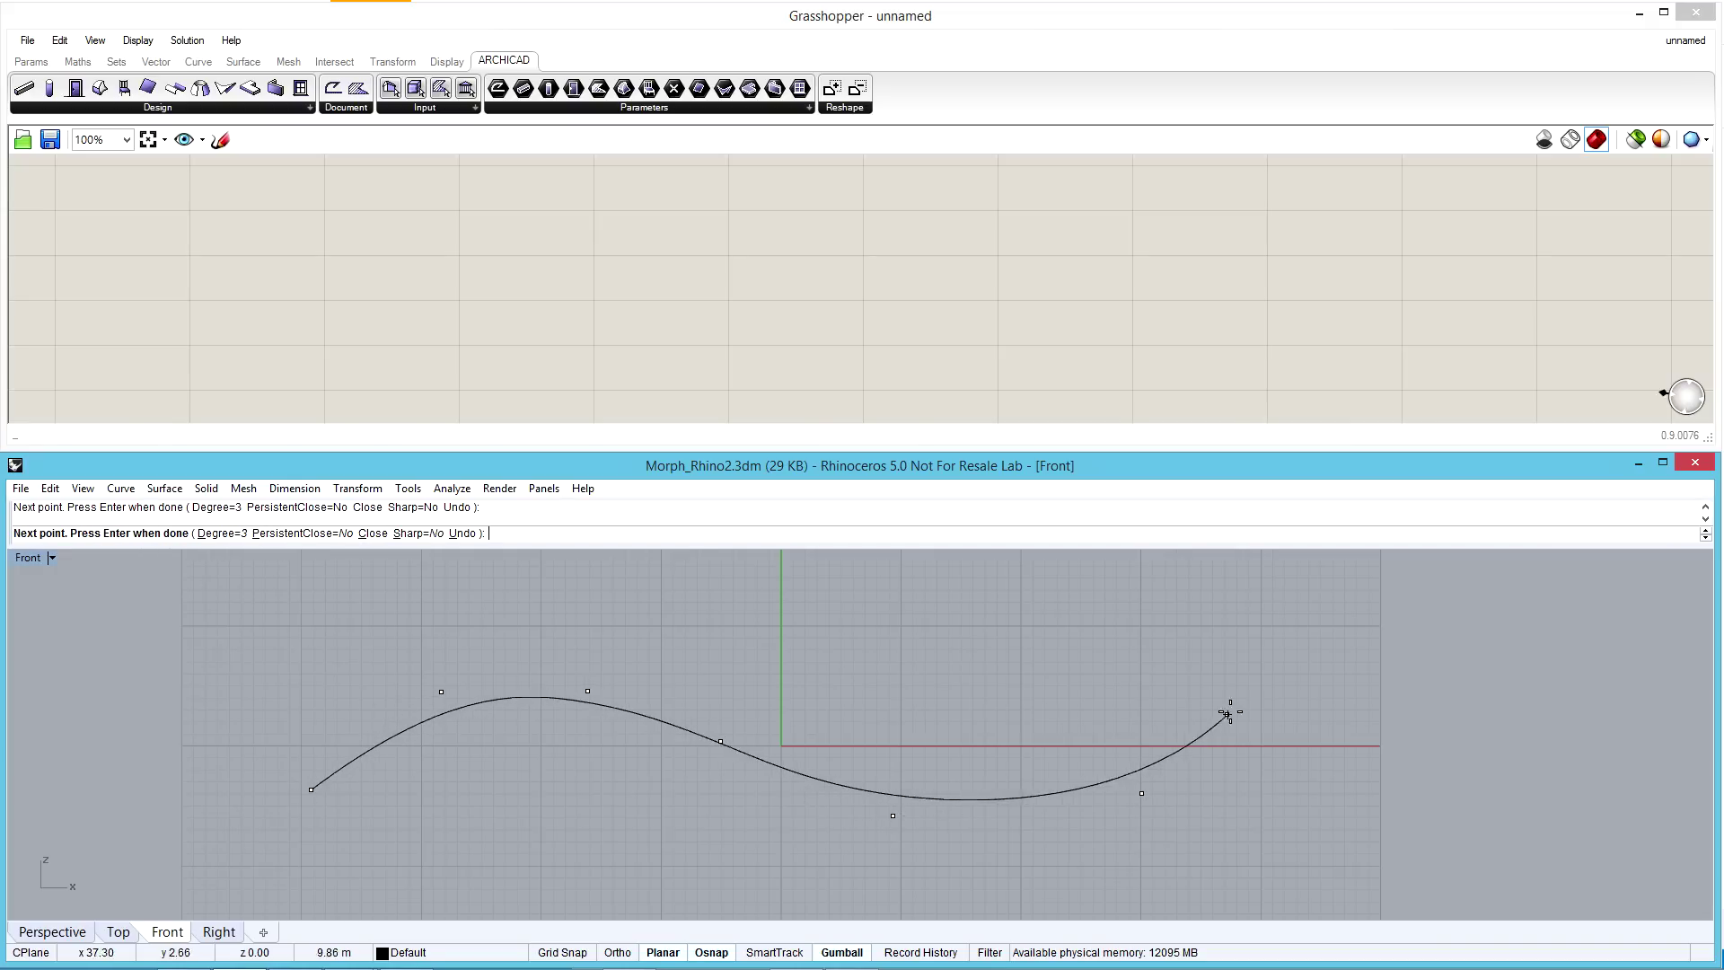
{"action": "left_click", "coordinate": [1250, 693]}
{"action": "key", "text": "Return"}
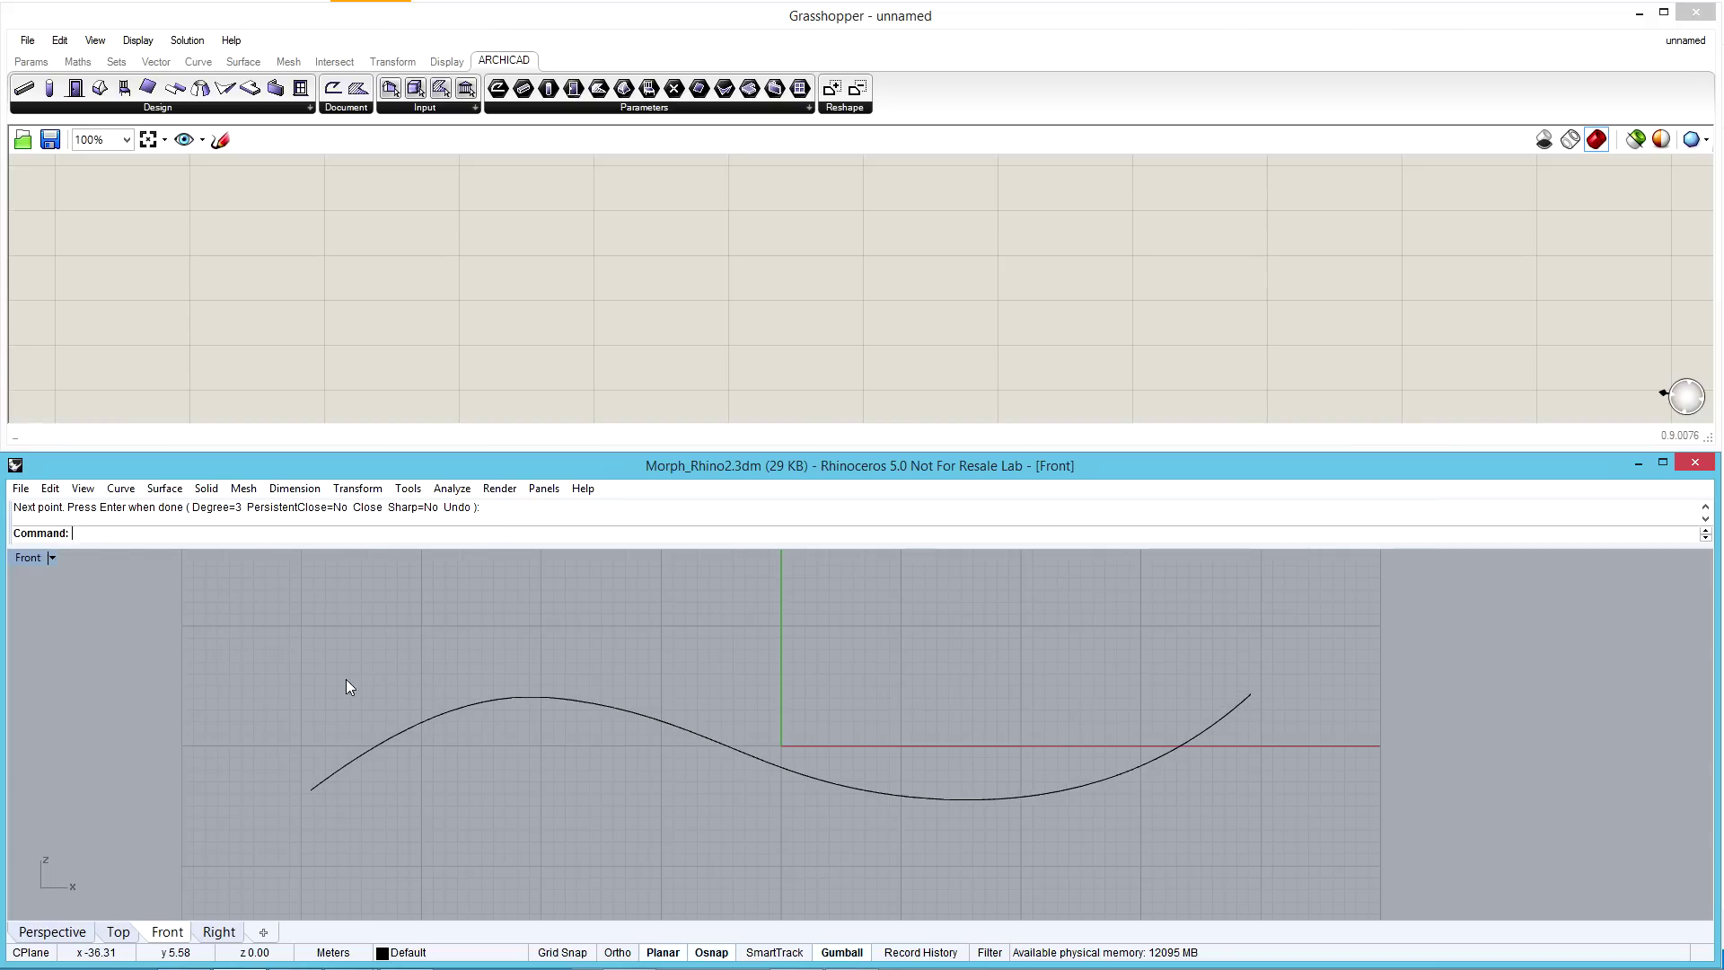
Draw a second six-point wavy curve crossing the first one
{"action": "key", "text": "Return"}
{"action": "left_click", "coordinate": [351, 693]}
{"action": "left_click", "coordinate": [482, 773]}
{"action": "left_click", "coordinate": [638, 778]}
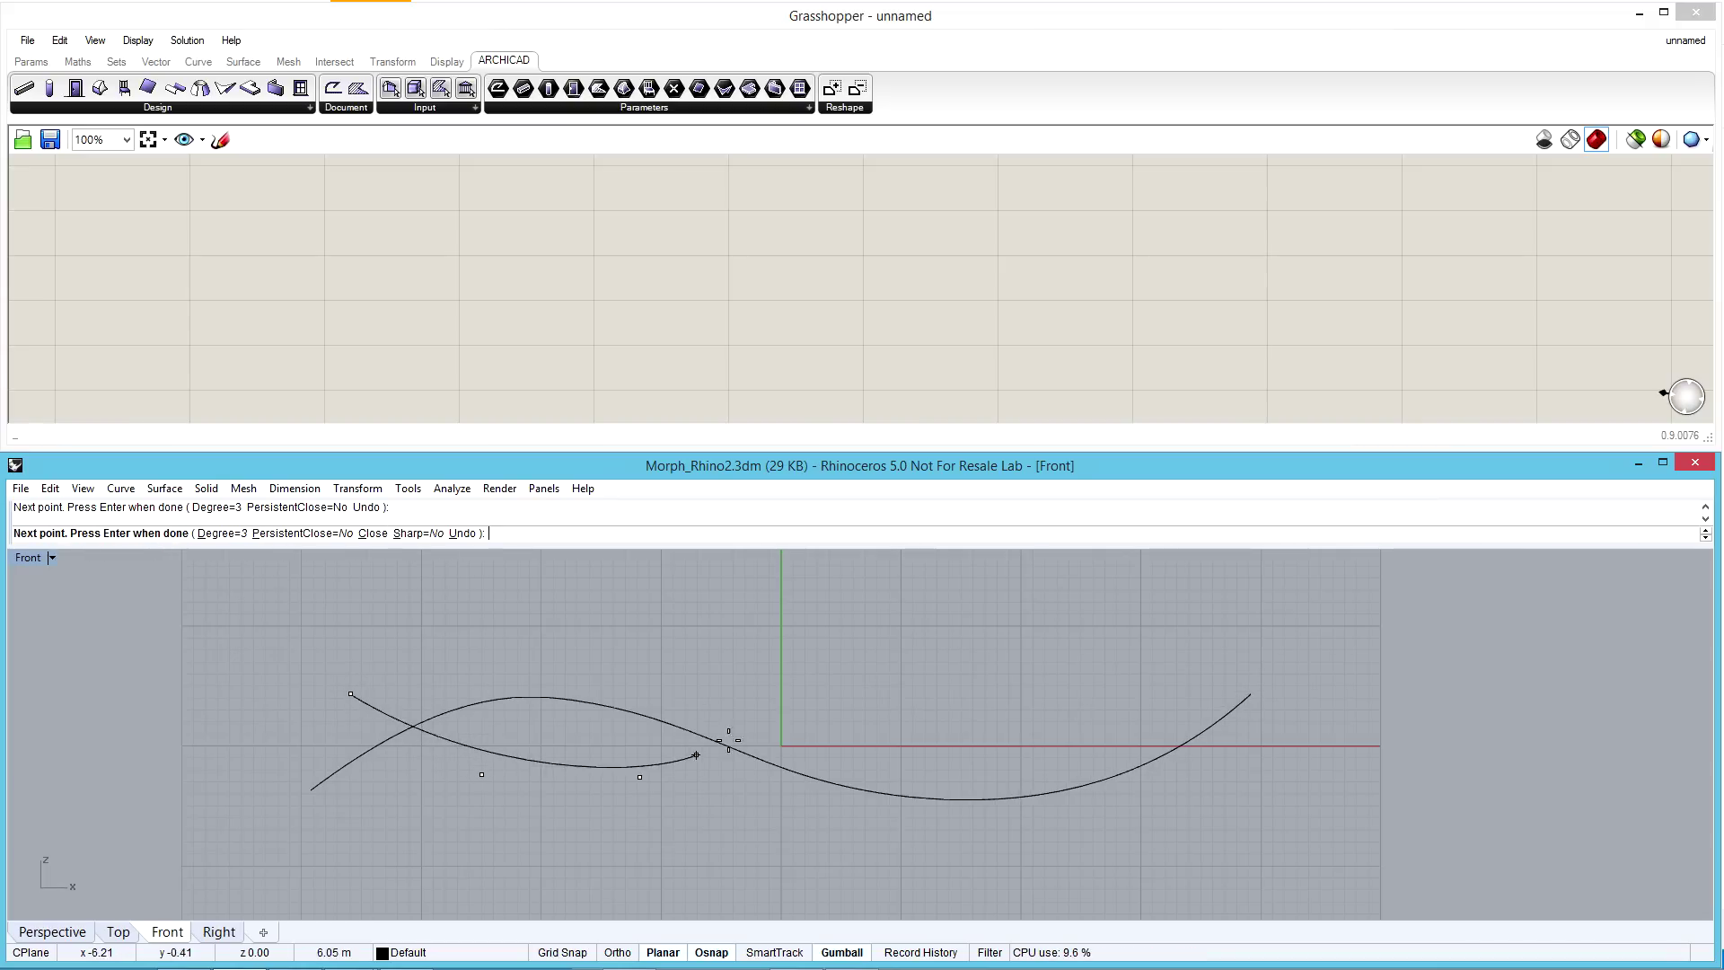
{"action": "left_click", "coordinate": [833, 701]}
{"action": "left_click", "coordinate": [1039, 709]}
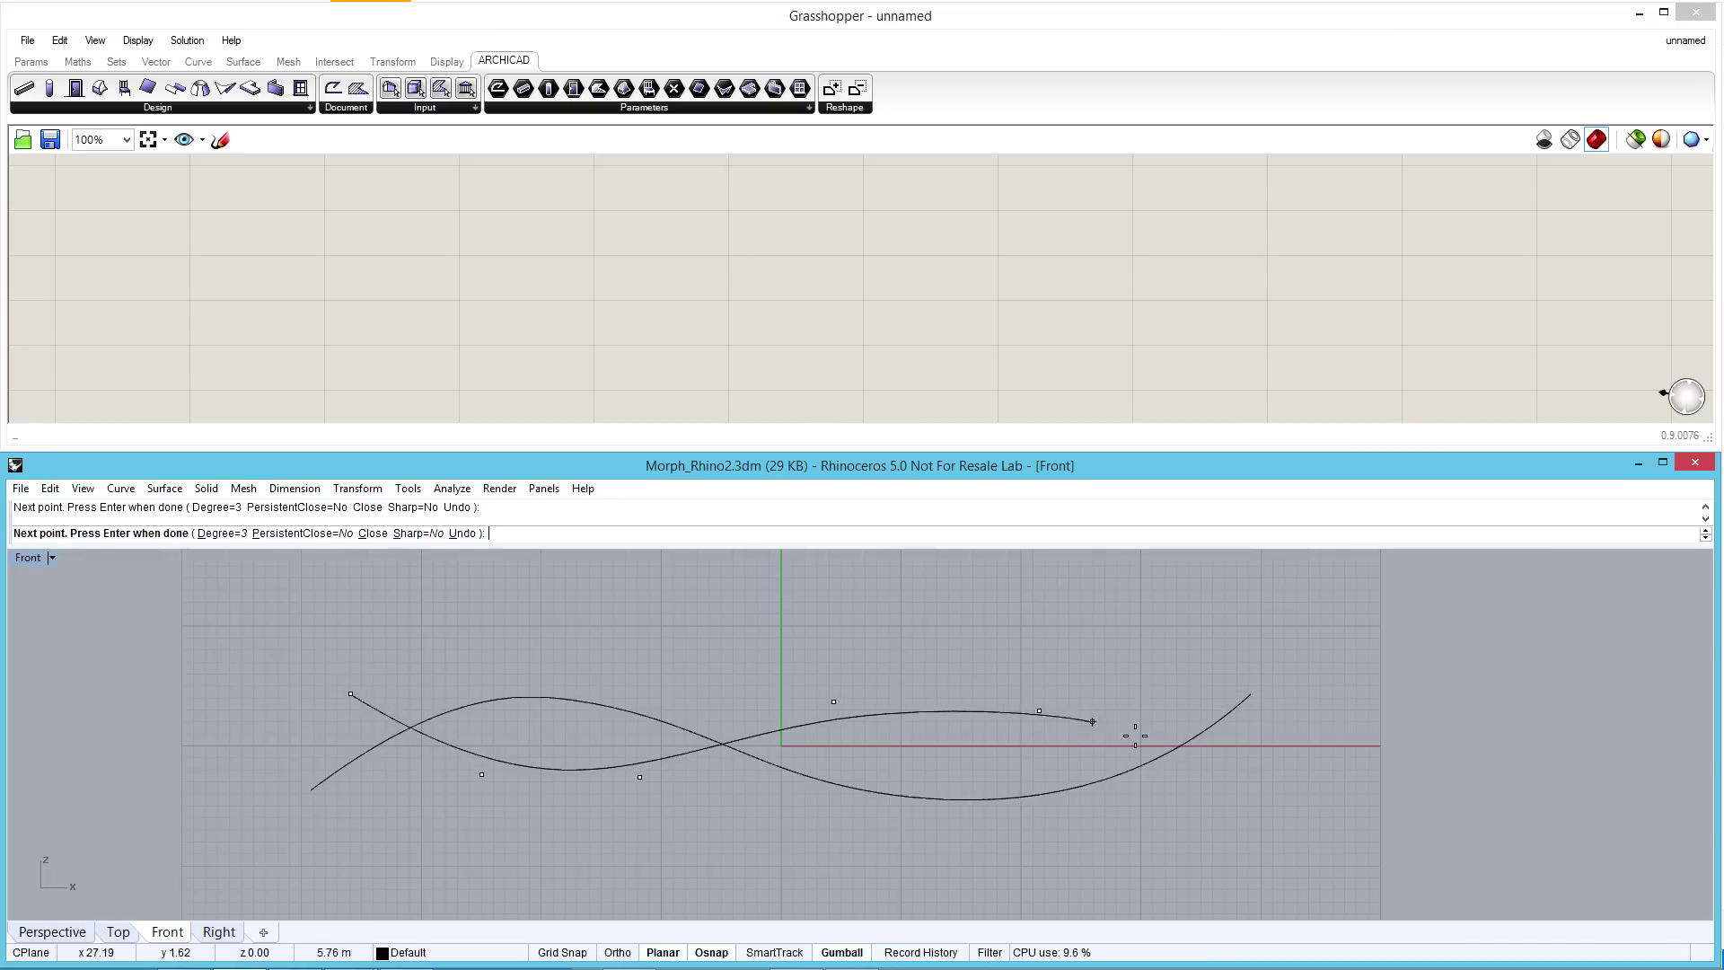
{"action": "left_click", "coordinate": [1260, 790]}
{"action": "key", "text": "Return"}
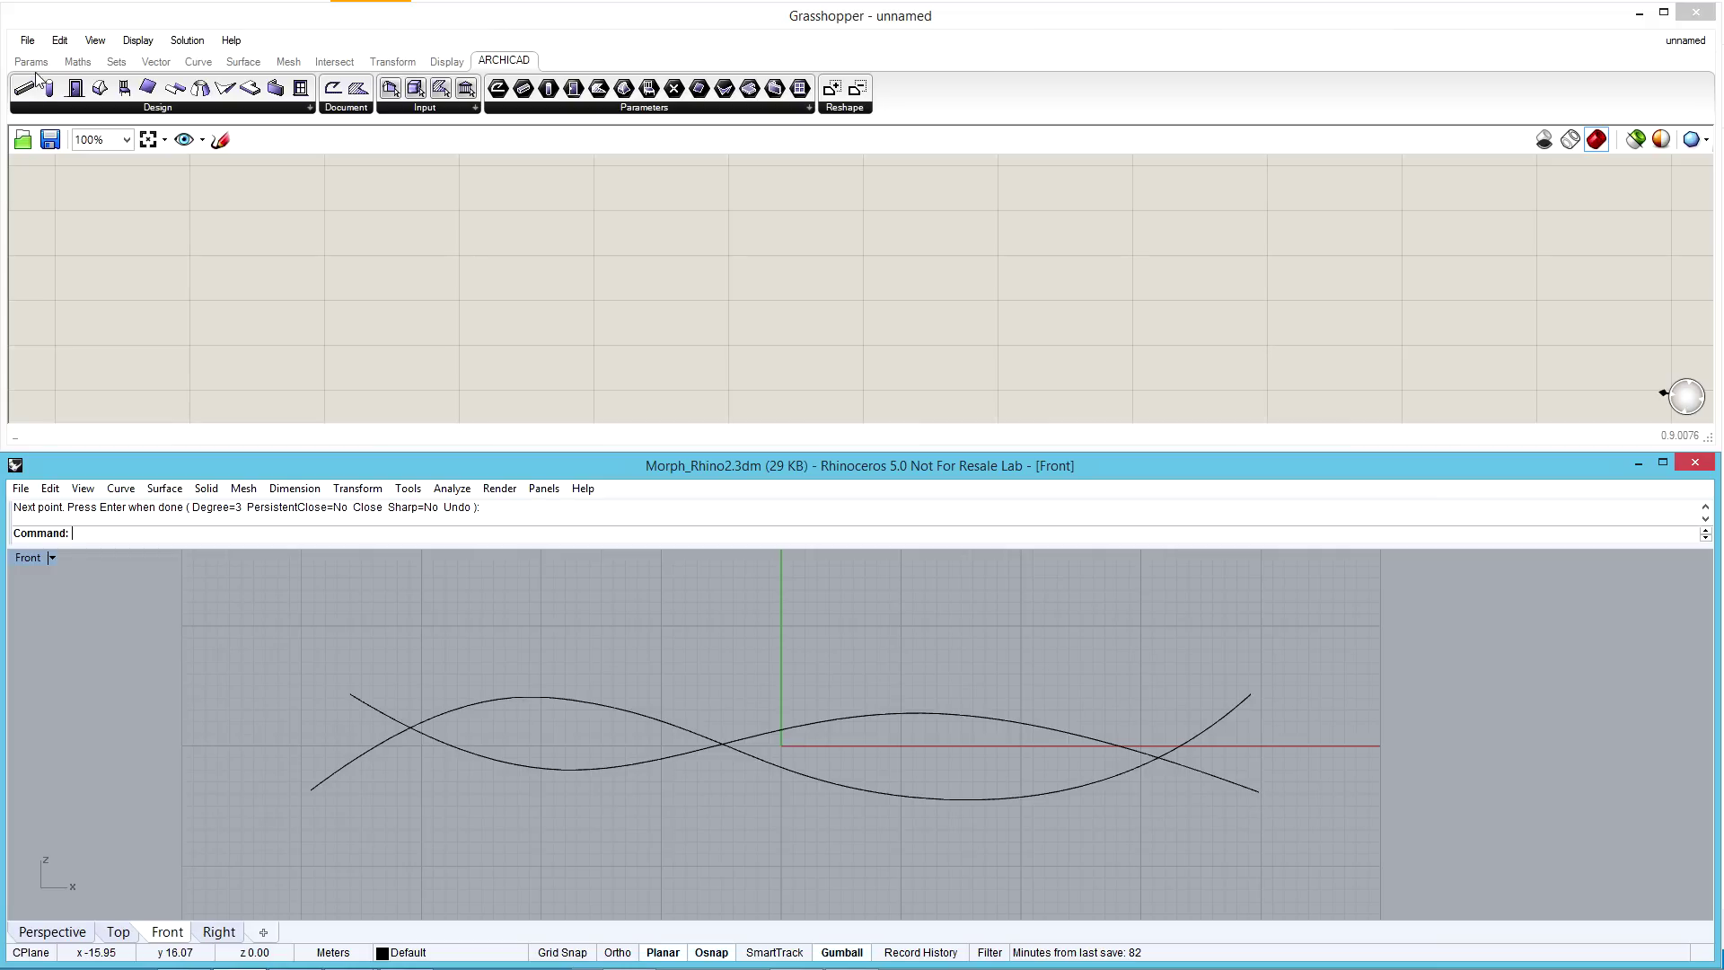
Add a Curve parameter referencing the second wavy Rhino curve
{"action": "left_click", "coordinate": [30, 60]}
{"action": "left_click_drag", "start_coordinate": [132, 88], "coordinate": [465, 240]}
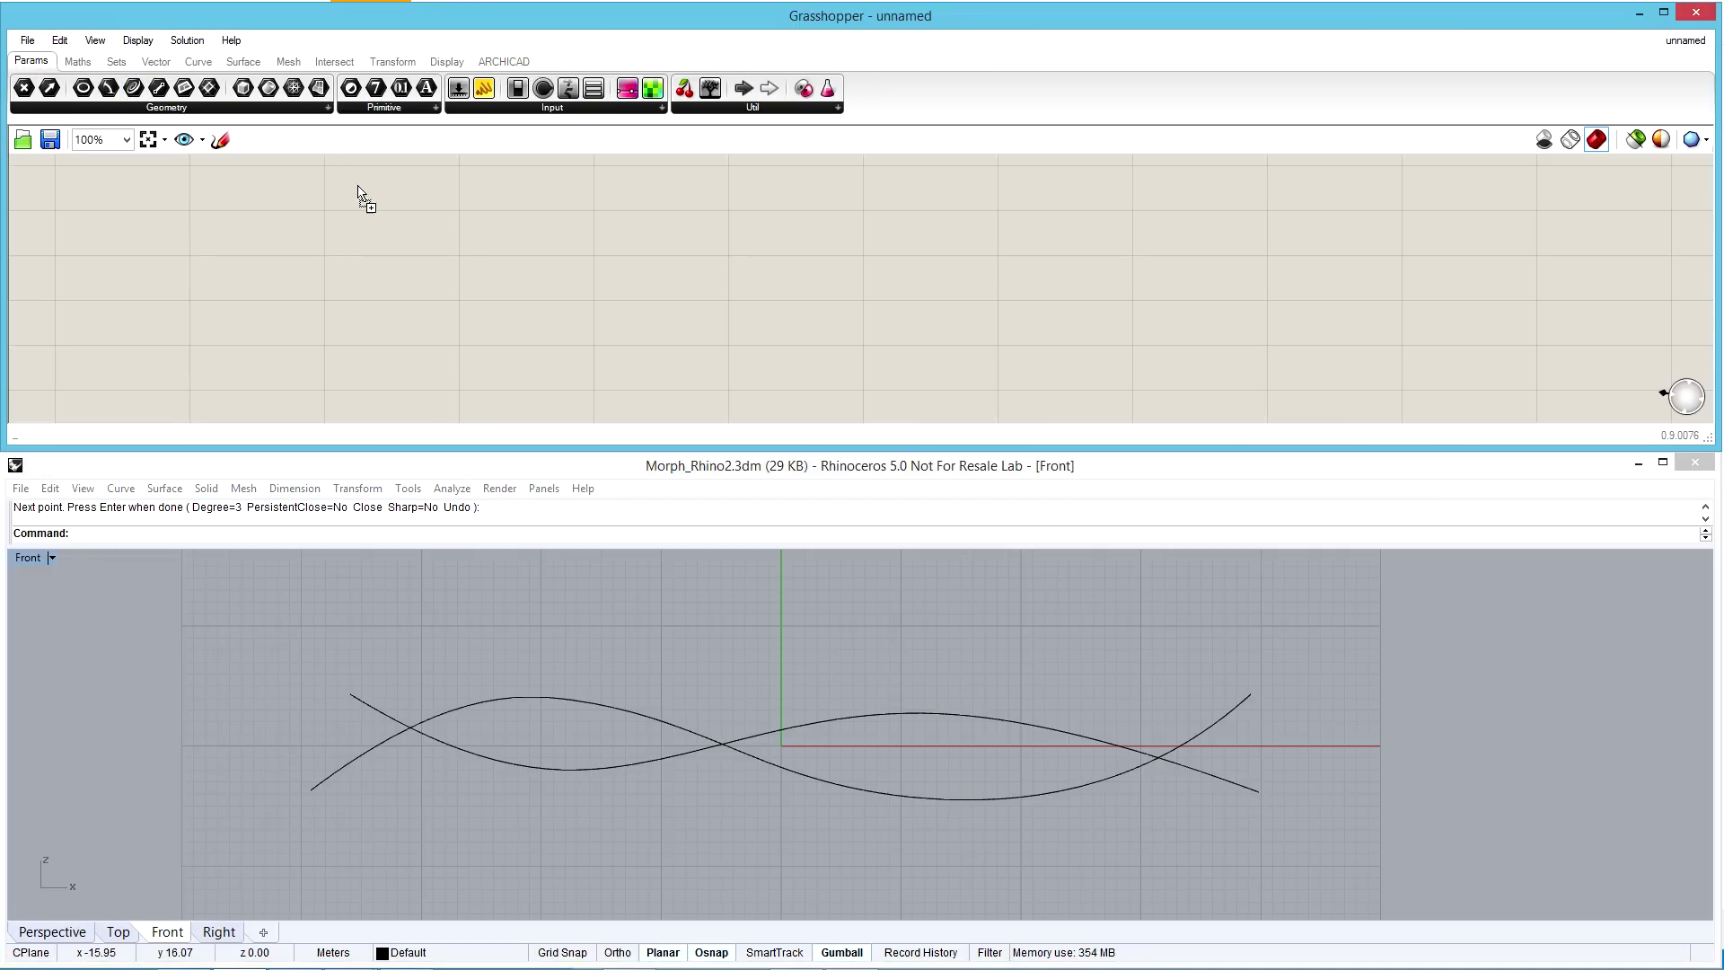
{"action": "right_click", "coordinate": [462, 240]}
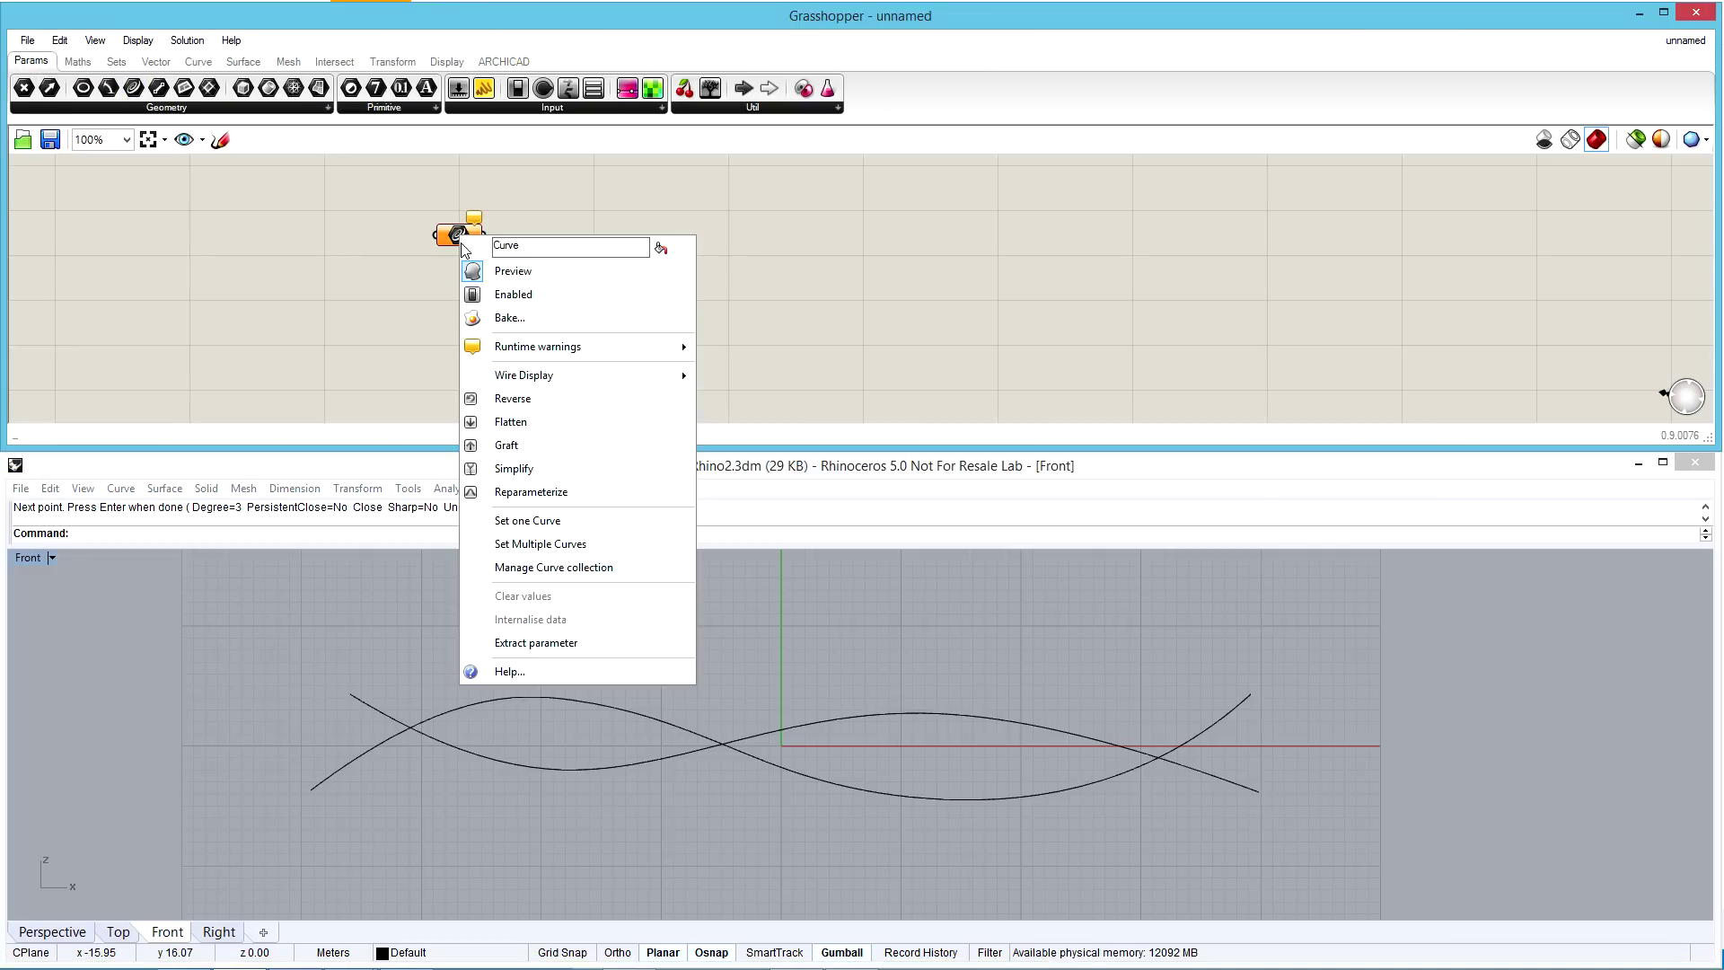
{"action": "left_click", "coordinate": [526, 520]}
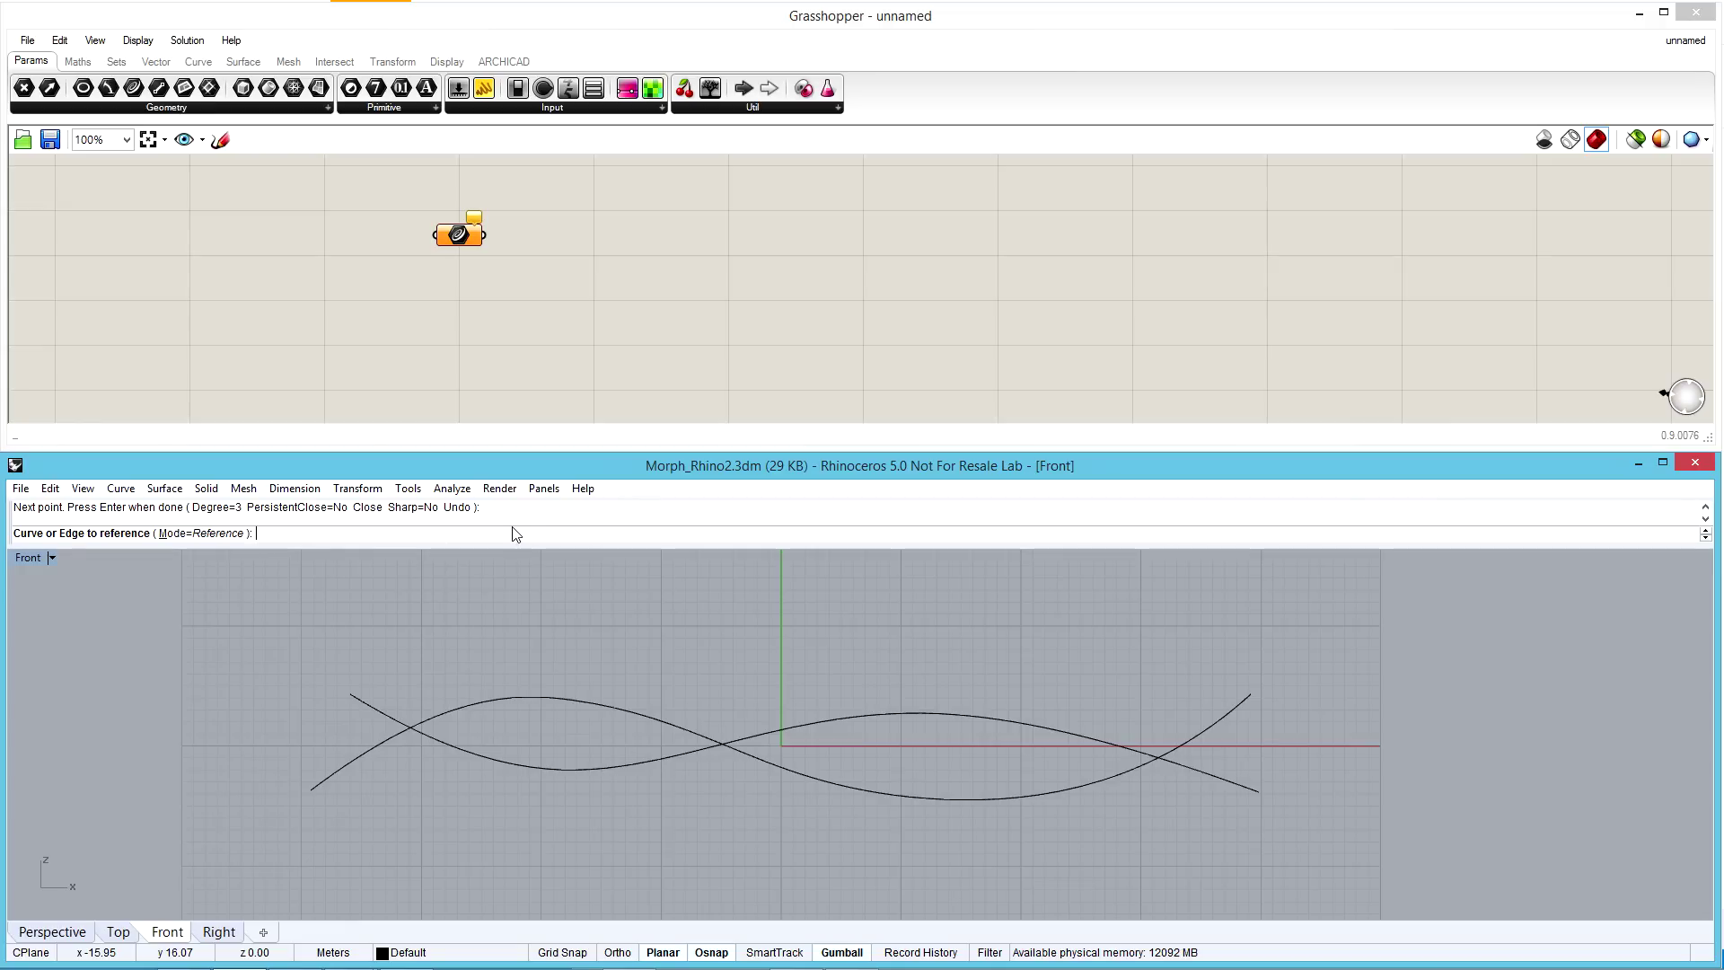
{"action": "left_click", "coordinate": [356, 698]}
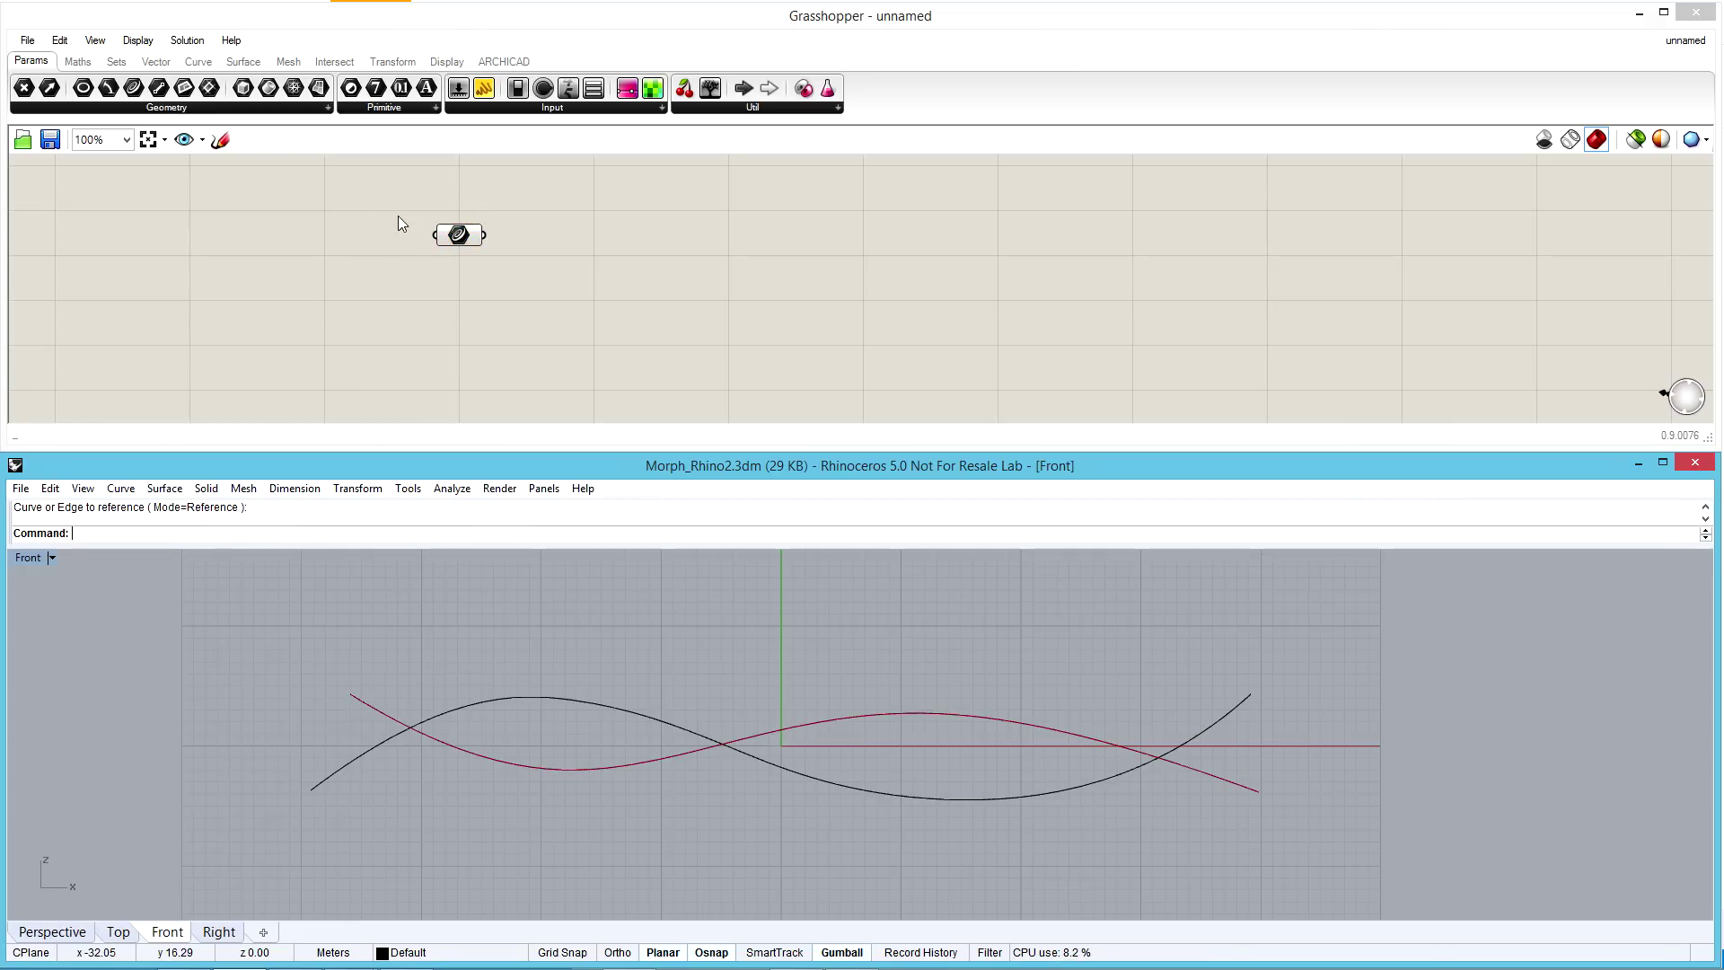
Add a second Curve parameter below it, referencing the remaining wavy curve
{"action": "left_click_drag", "start_coordinate": [134, 88], "coordinate": [452, 291]}
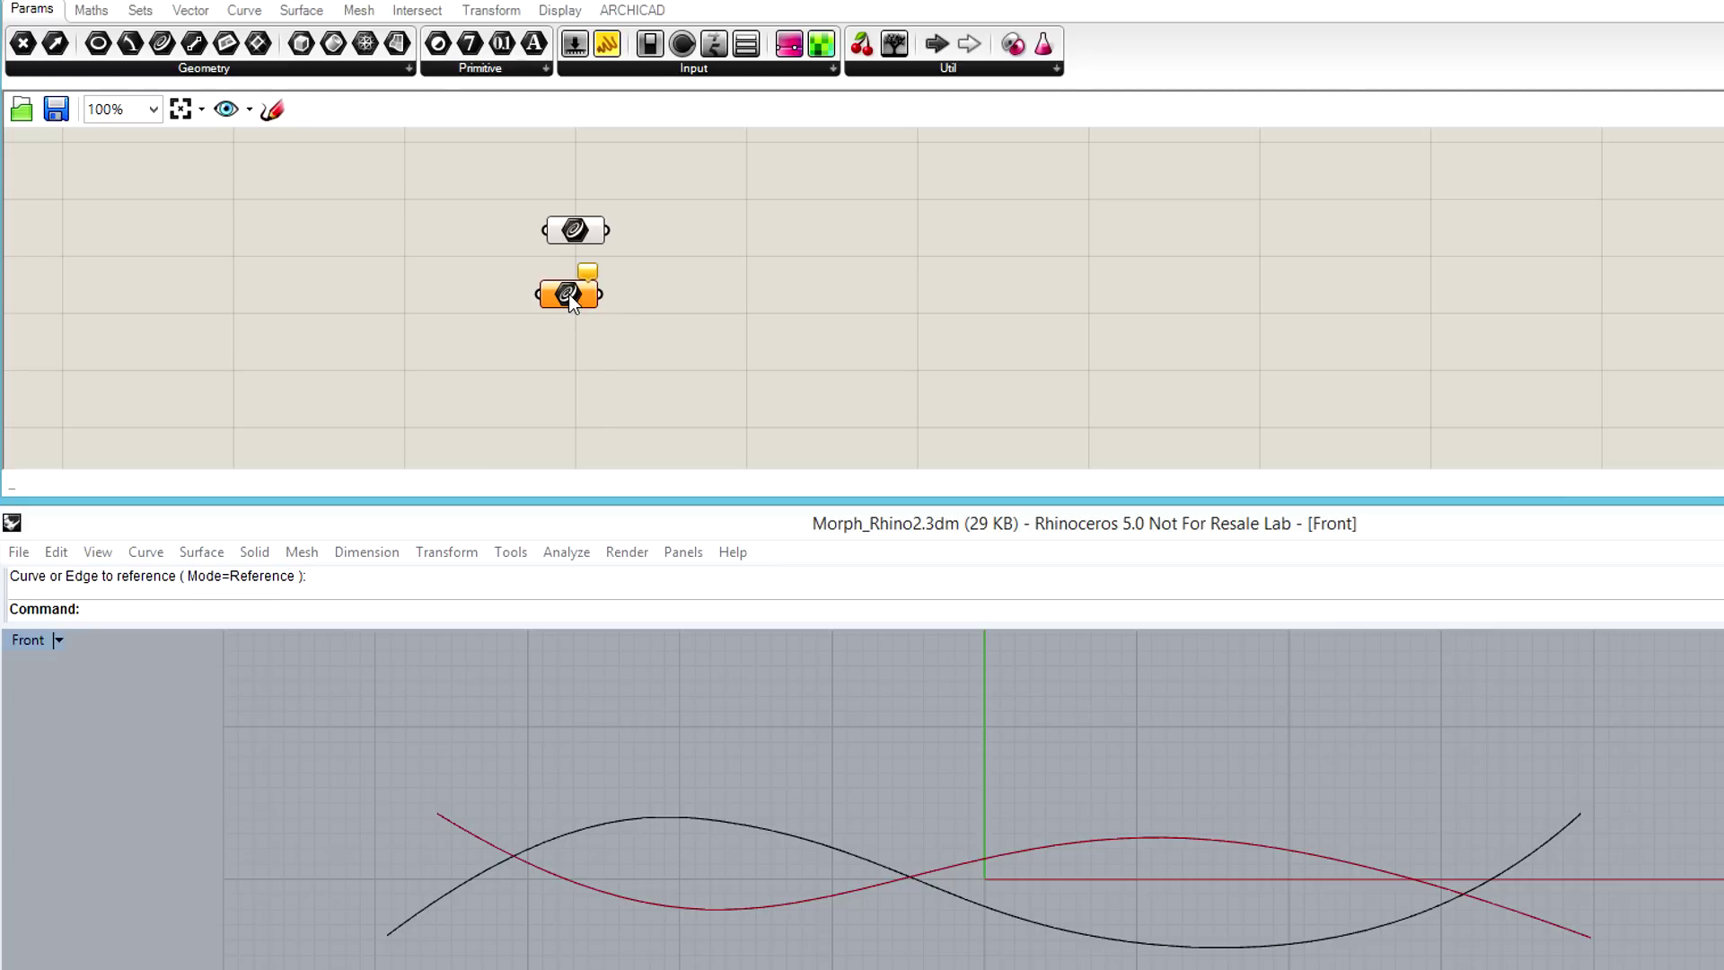
{"action": "right_click", "coordinate": [570, 297]}
{"action": "left_click", "coordinate": [660, 658]}
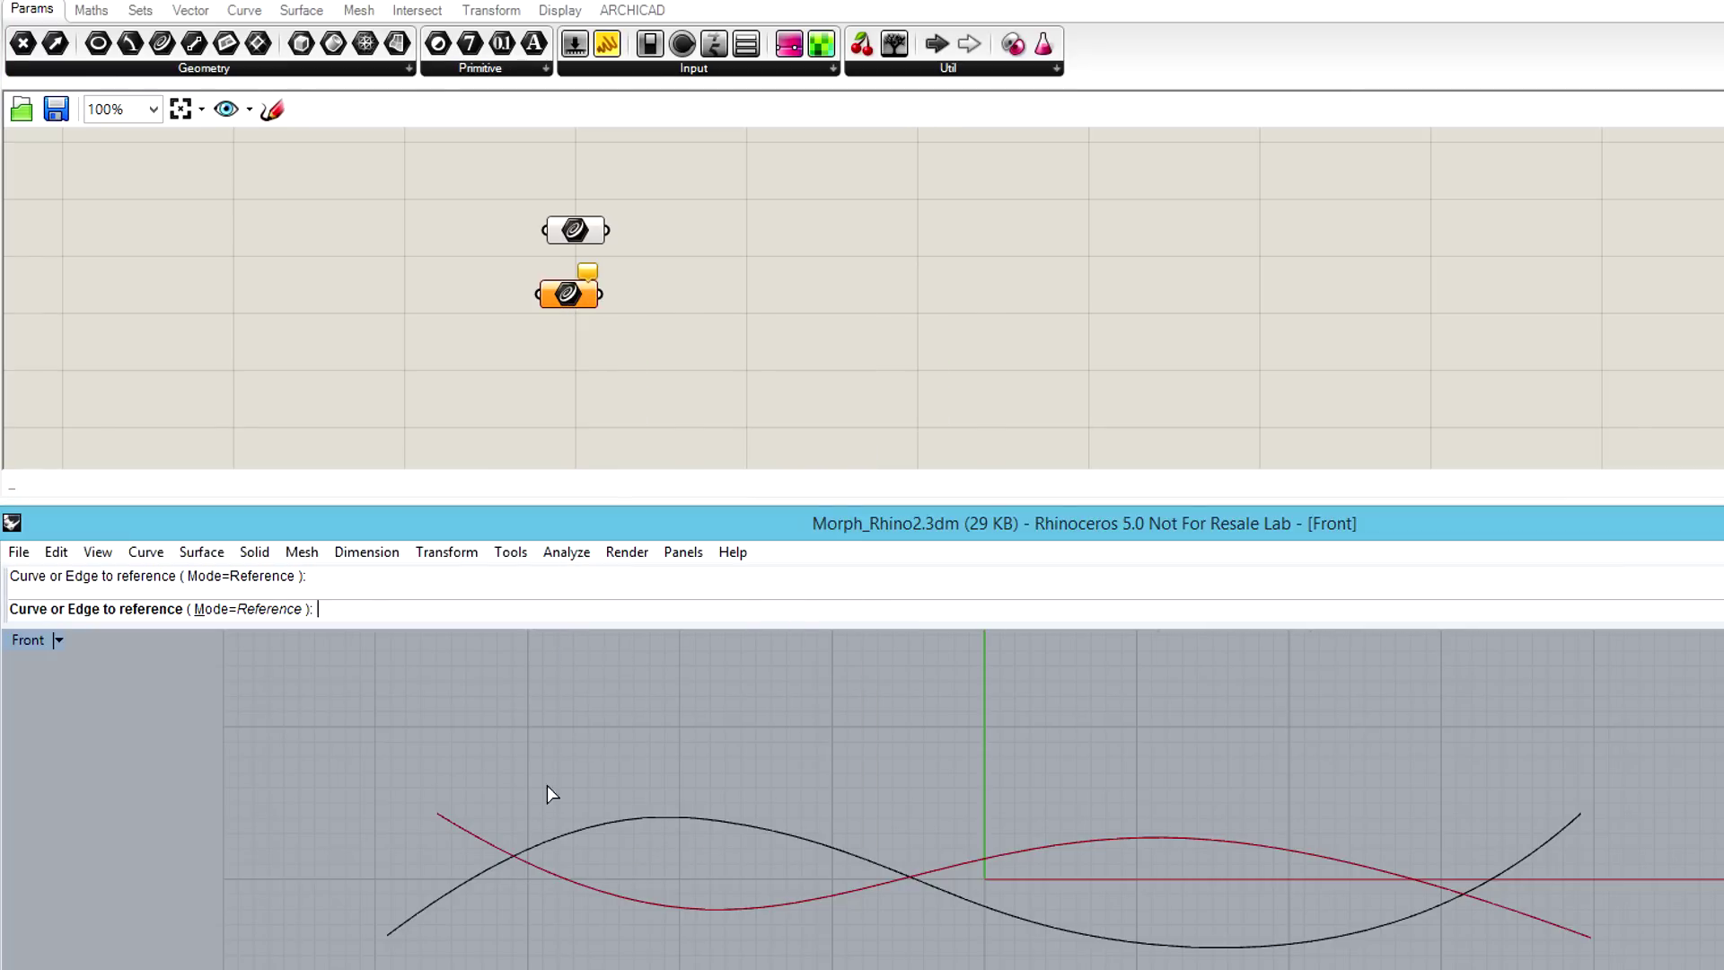
{"action": "left_click", "coordinate": [471, 885]}
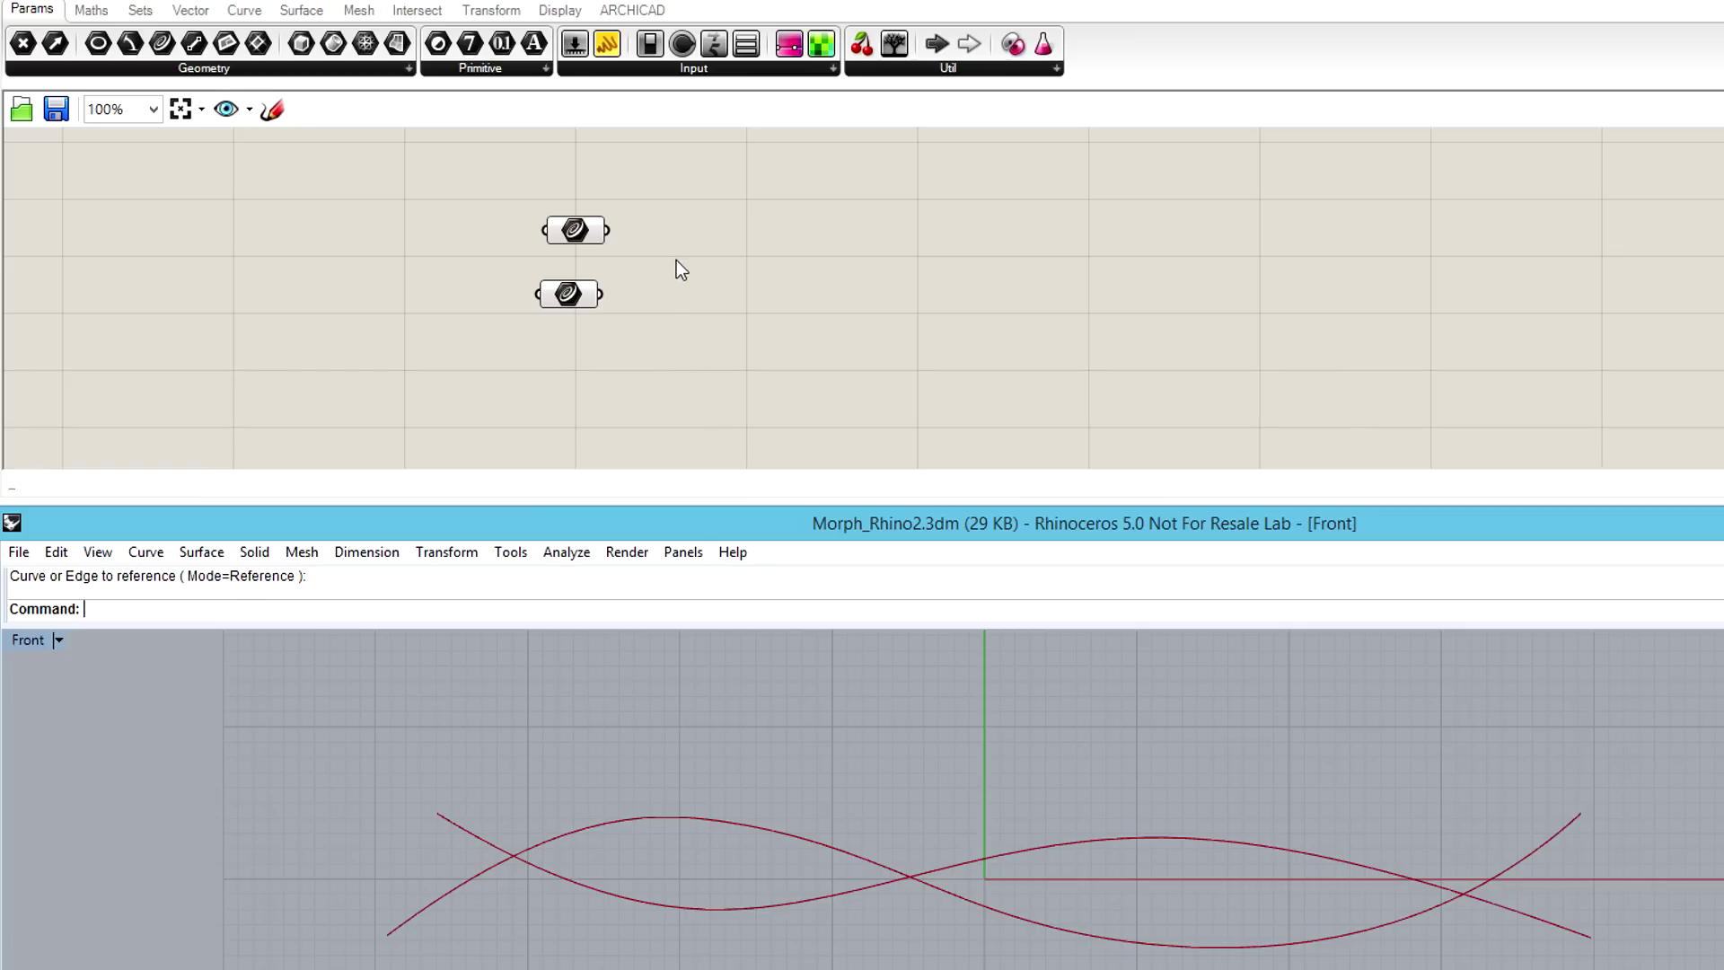
Add a Move component for the lower curve, with a Unit Y vector as its motion
{"action": "double_click", "coordinate": [706, 296]}
{"action": "type", "text": "mov"}
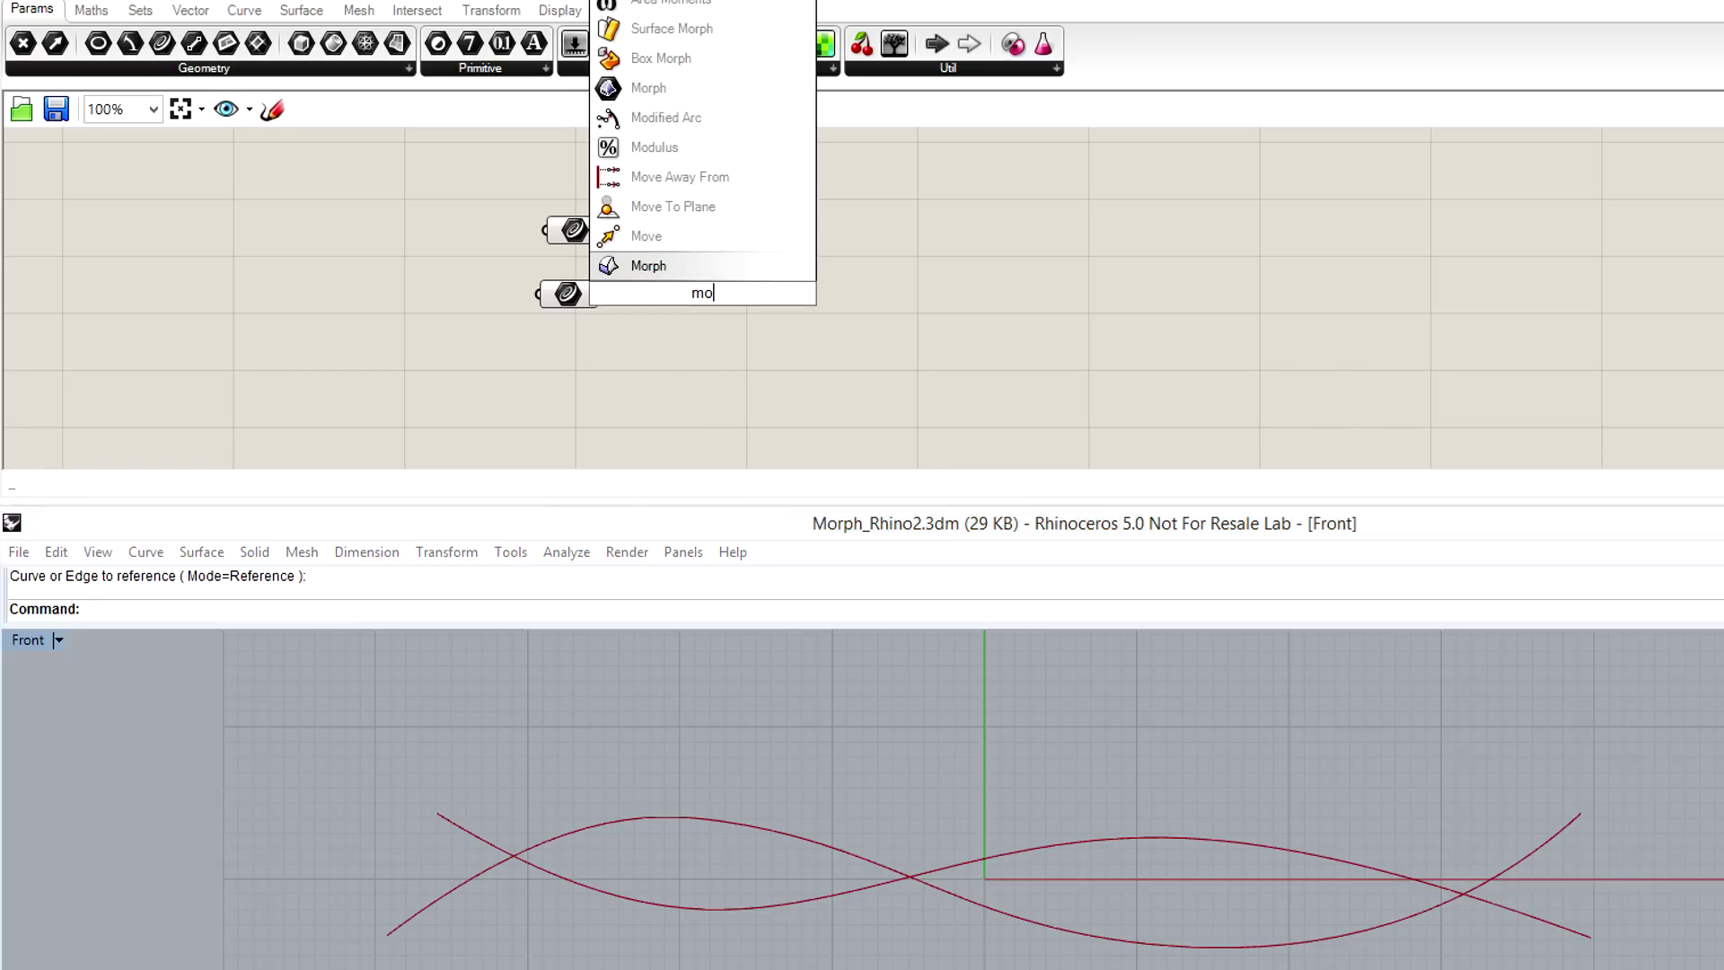
{"action": "key", "text": "Return"}
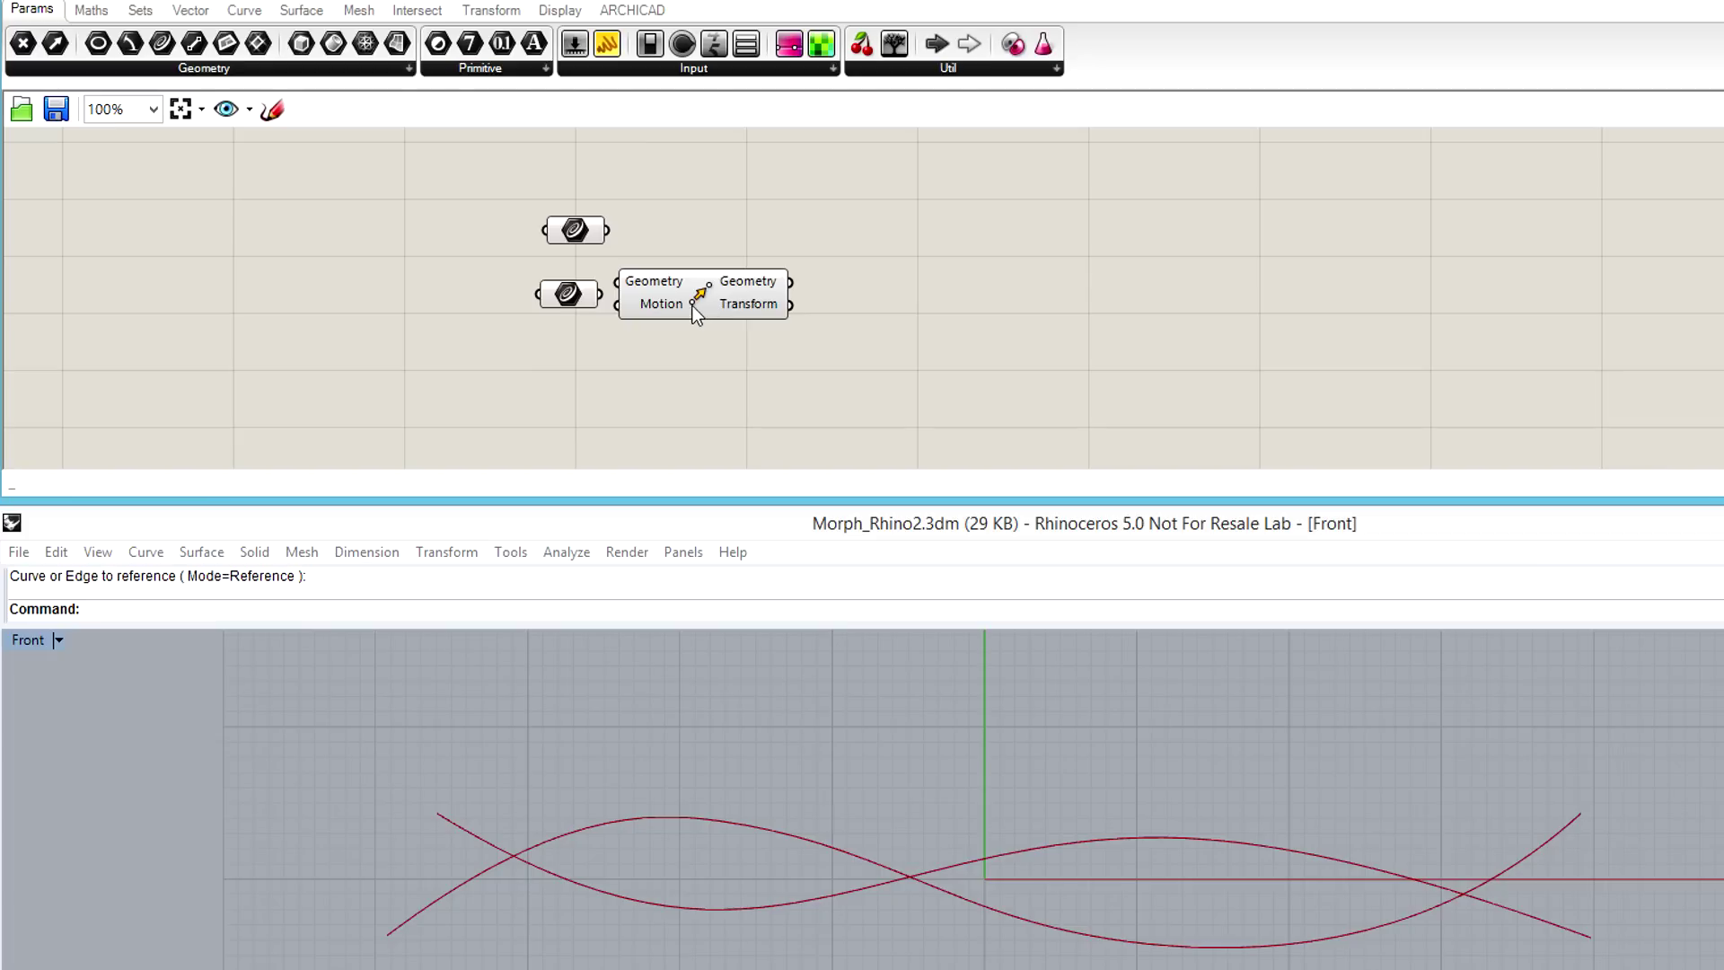
{"action": "left_click_drag", "start_coordinate": [710, 304], "coordinate": [729, 316]}
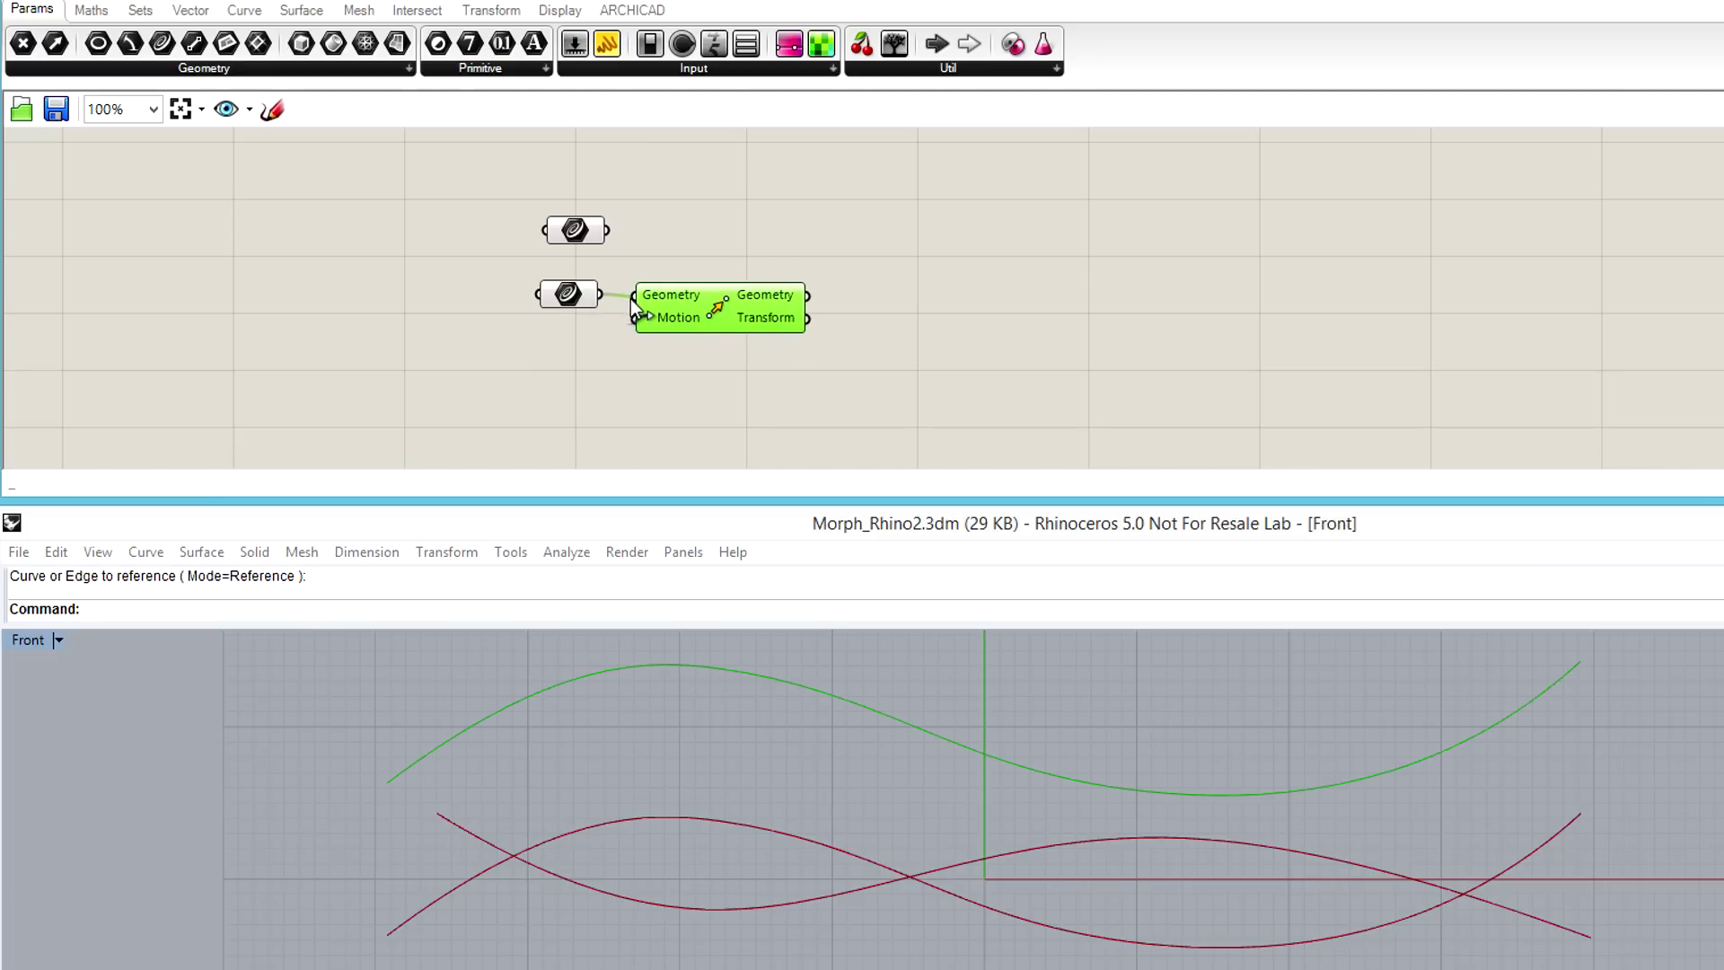
{"action": "double_click", "coordinate": [515, 337]}
{"action": "type", "text": "unit"}
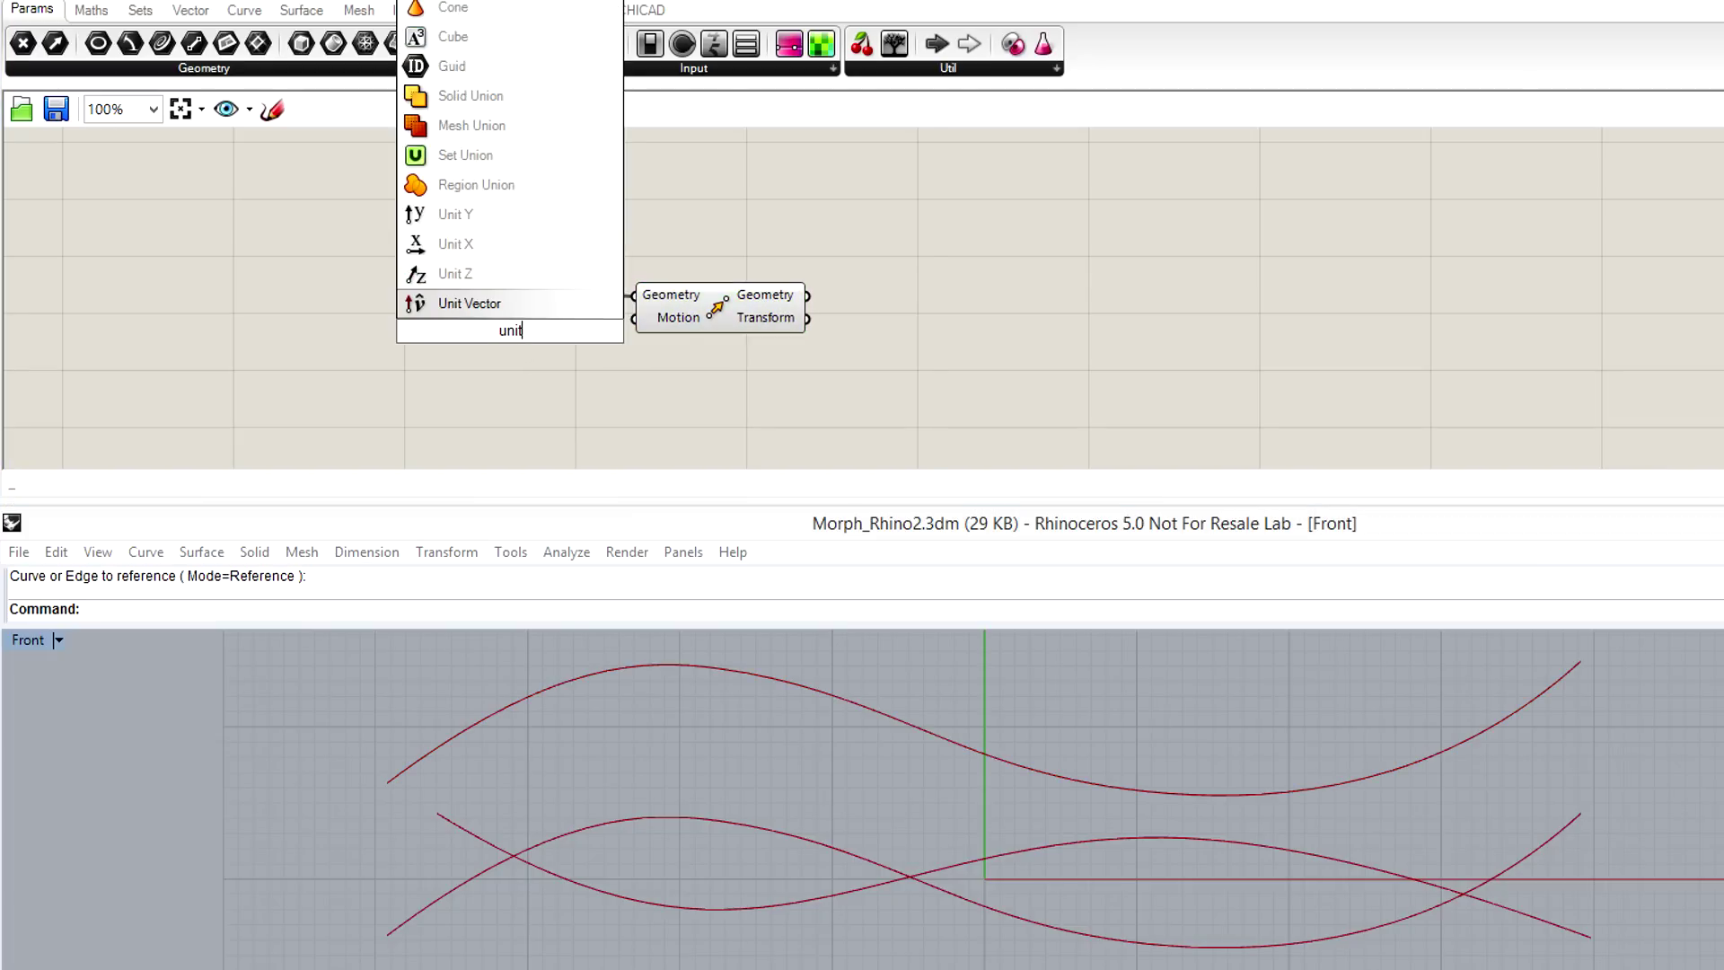
{"action": "left_click", "coordinate": [455, 229]}
{"action": "left_click_drag", "start_coordinate": [525, 333], "coordinate": [634, 319]}
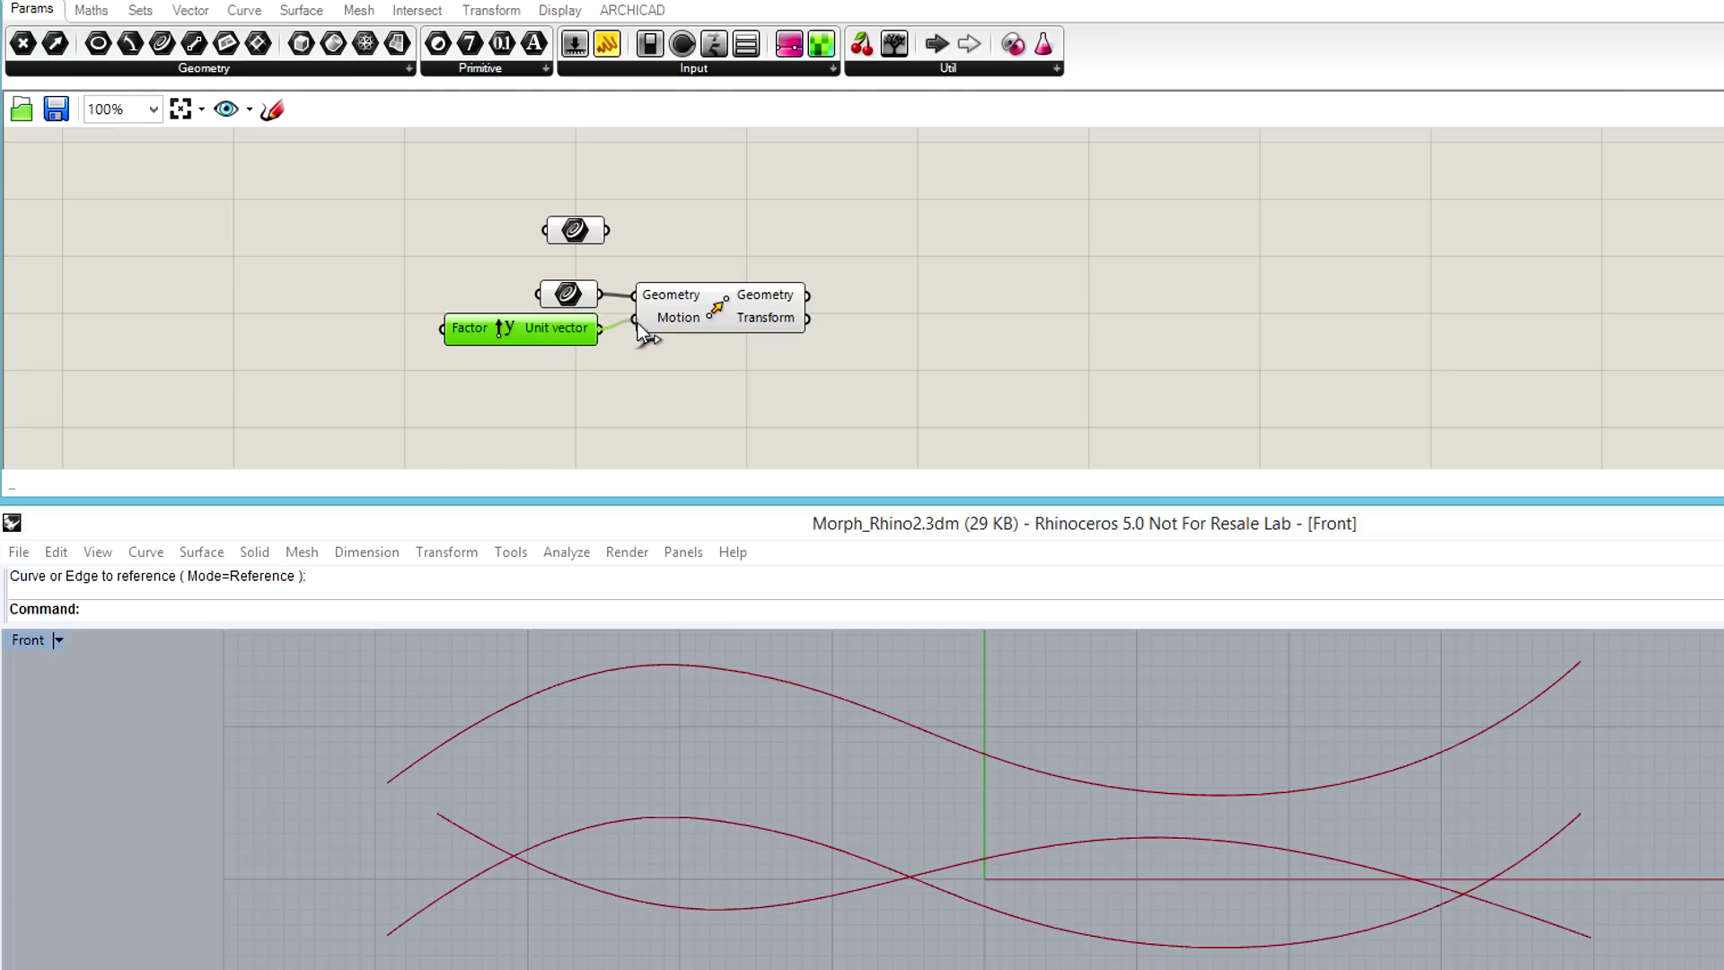
Drive the Unit Y factor with a 'Distance of Curves' slider (1–100) set to 42.580
{"action": "left_click", "coordinate": [234, 336]}
{"action": "left_click_drag", "start_coordinate": [204, 339], "coordinate": [258, 335]}
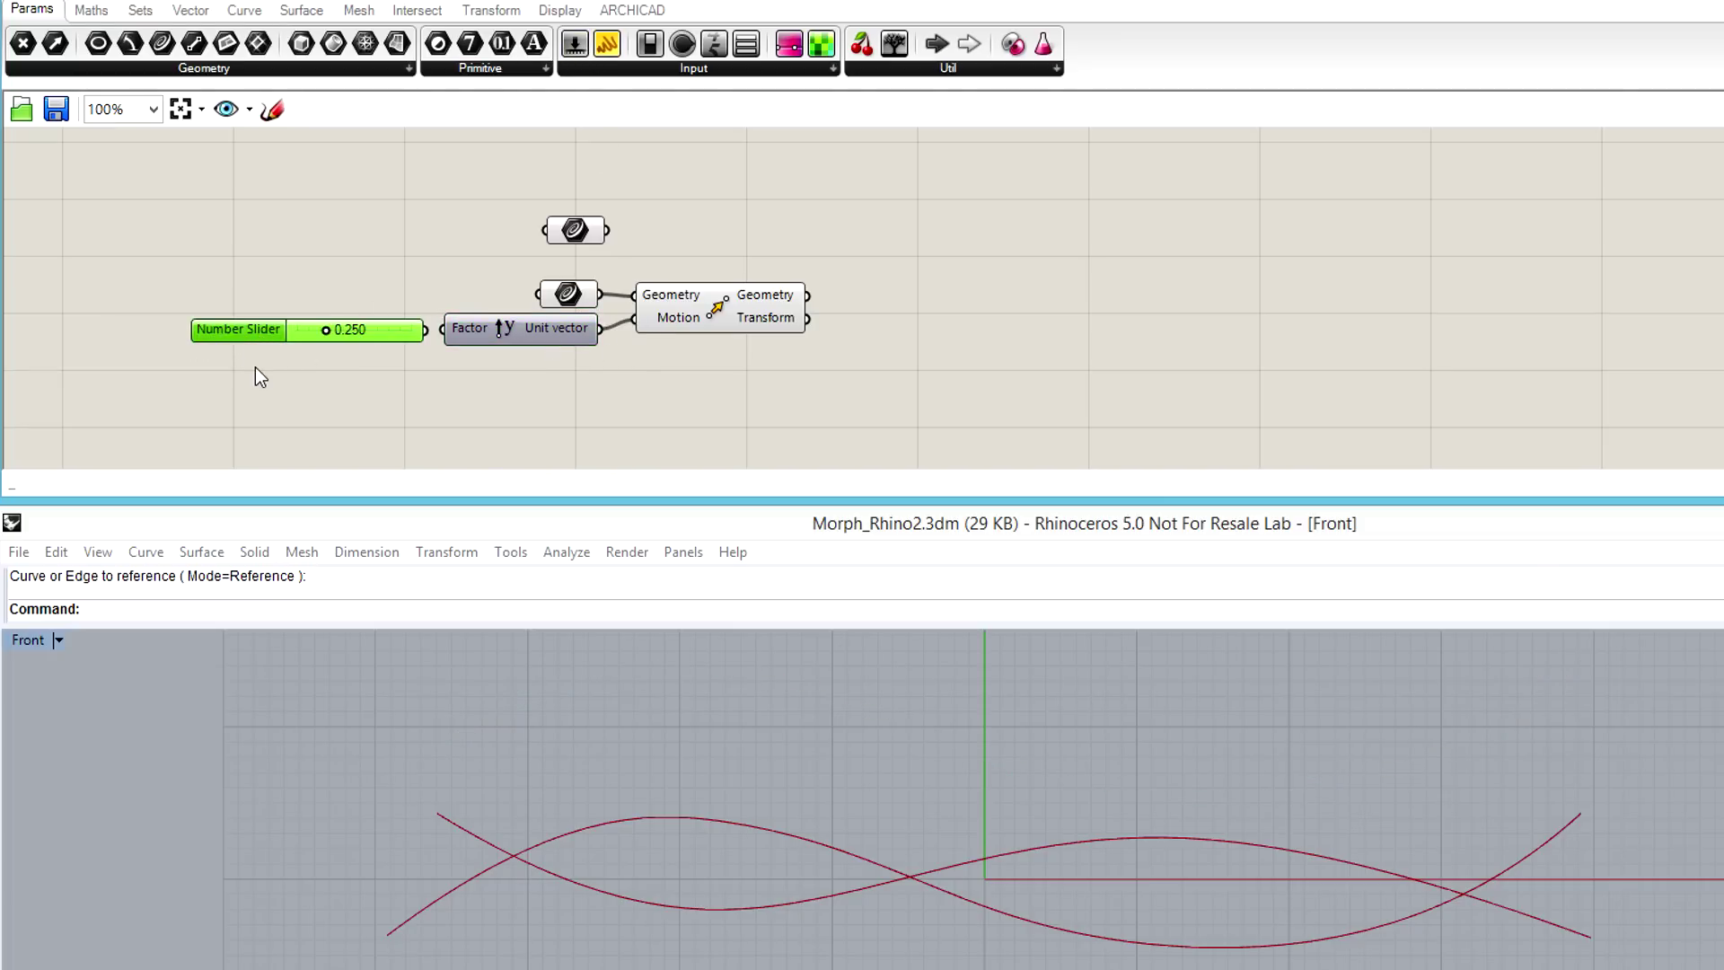
{"action": "double_click", "coordinate": [239, 331]}
{"action": "triple_click", "coordinate": [331, 151]}
{"action": "type", "text": "Distance of Curves"}
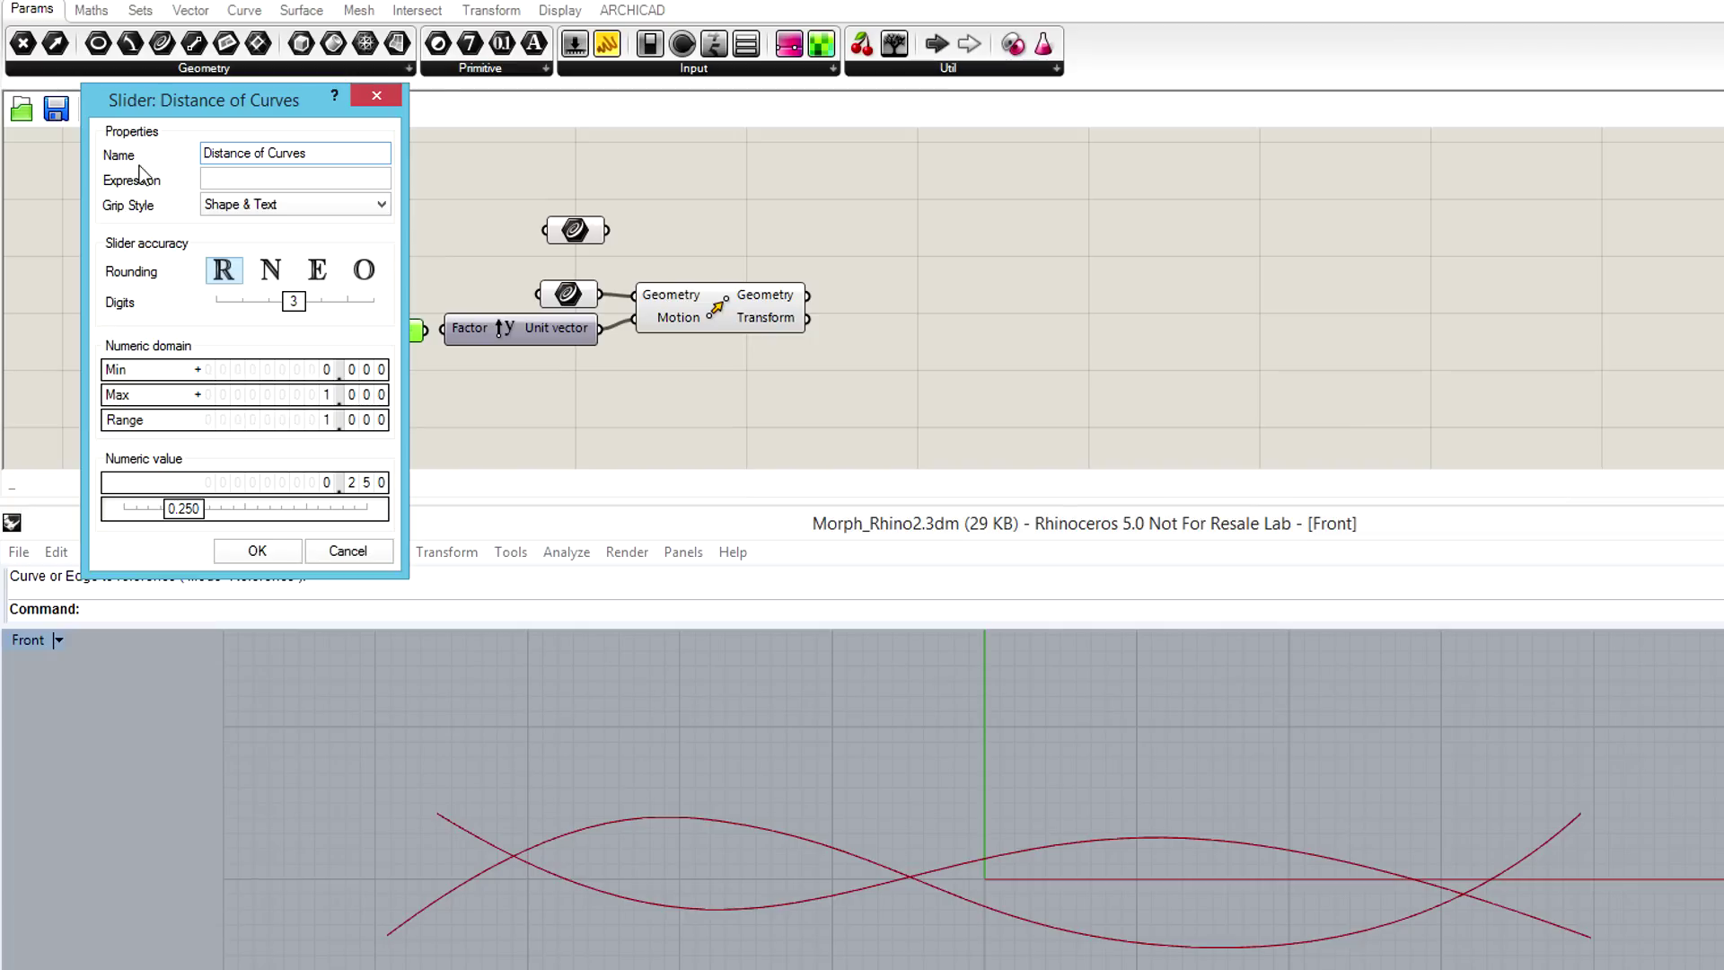
{"action": "left_click", "coordinate": [242, 369]}
{"action": "type", "text": "1"}
{"action": "key", "text": "Return"}
{"action": "left_click", "coordinate": [243, 394]}
{"action": "type", "text": "100"}
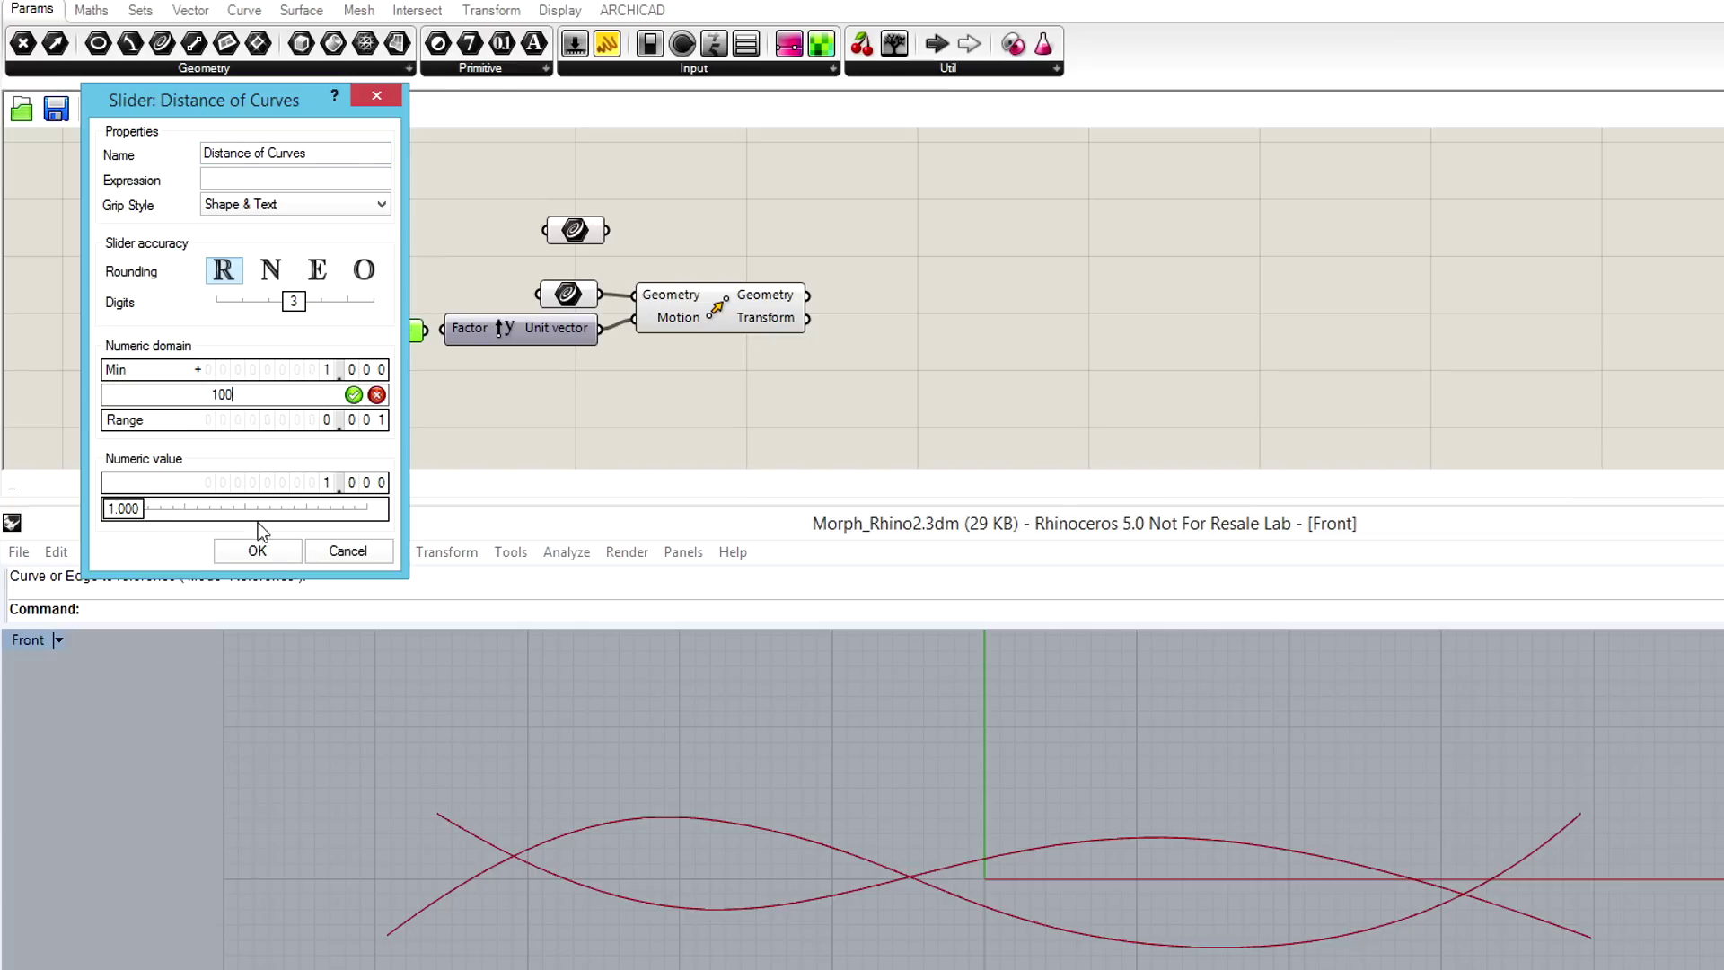
{"action": "left_click", "coordinate": [258, 551]}
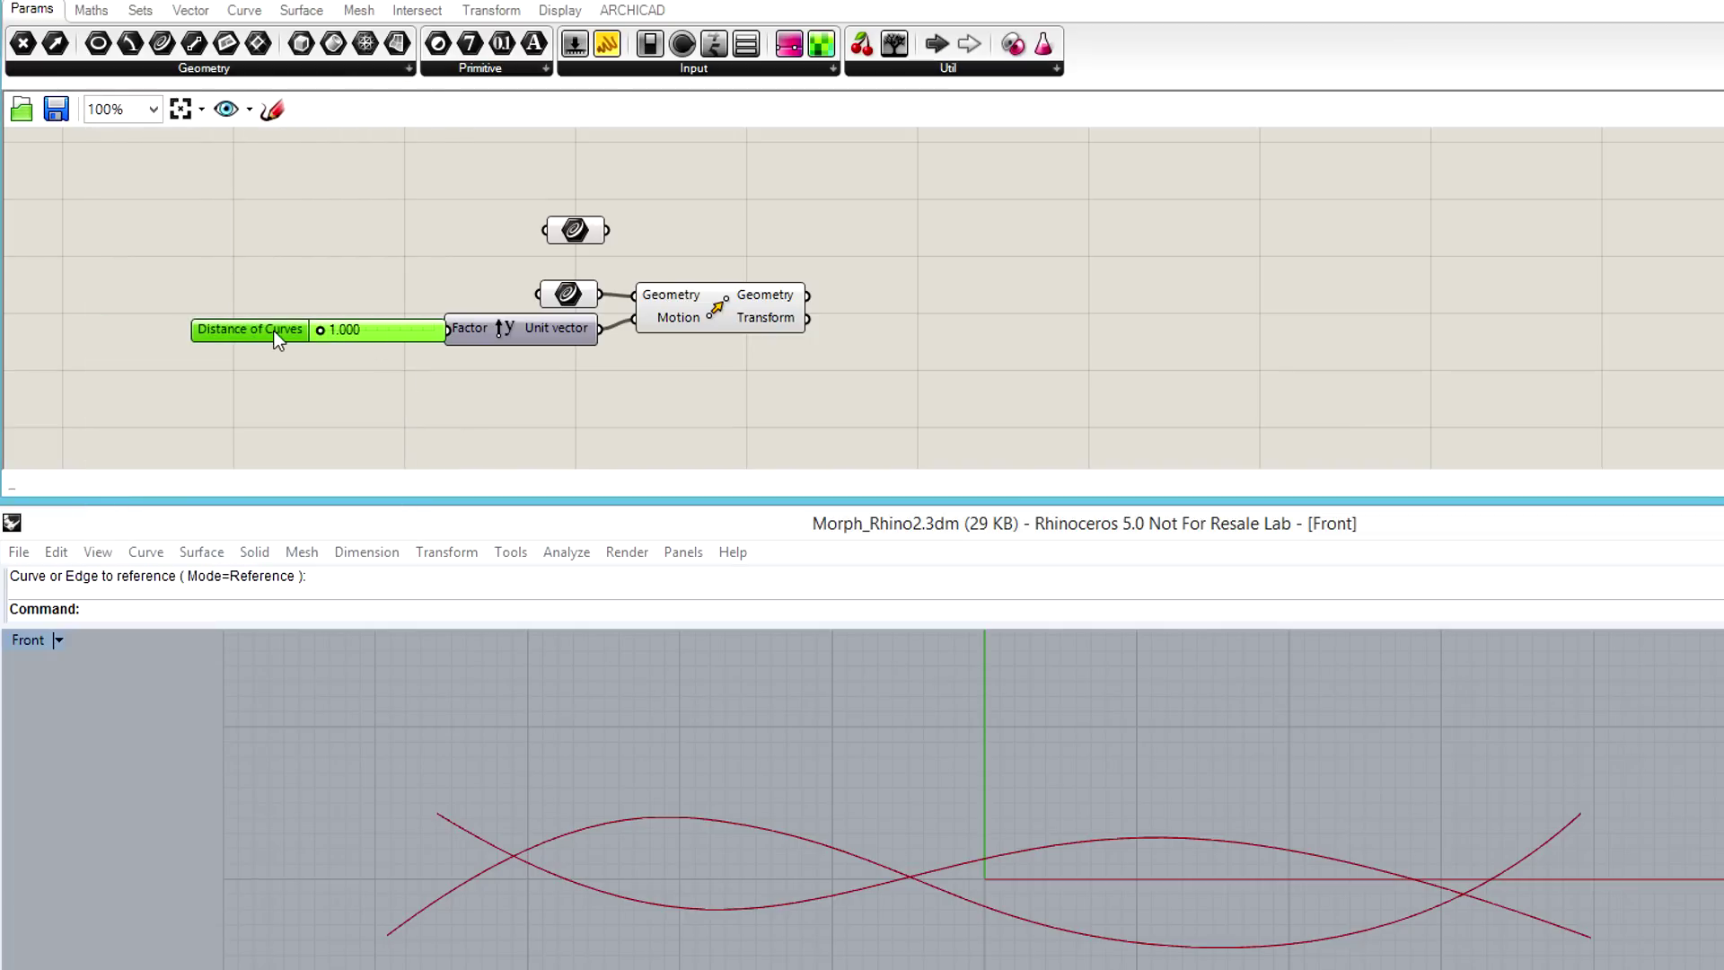
{"action": "left_click_drag", "start_coordinate": [281, 333], "coordinate": [236, 331]}
{"action": "left_click_drag", "start_coordinate": [408, 328], "coordinate": [443, 329]}
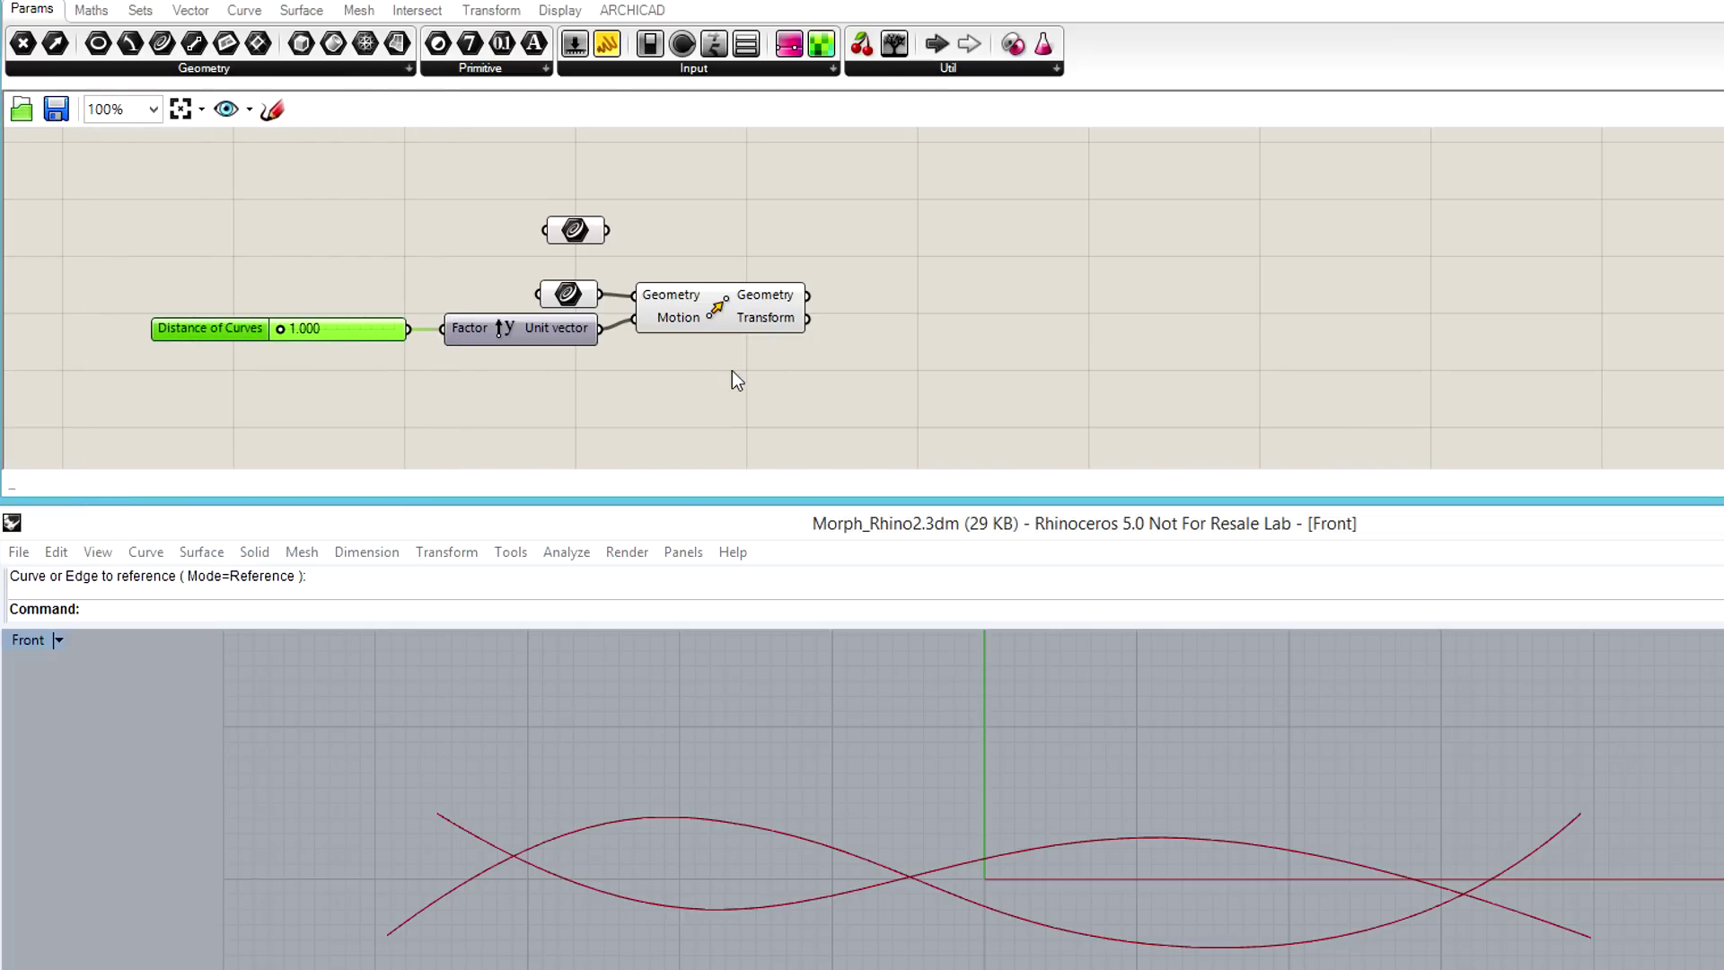
{"action": "right_click_drag", "start_coordinate": [732, 371], "coordinate": [658, 368]}
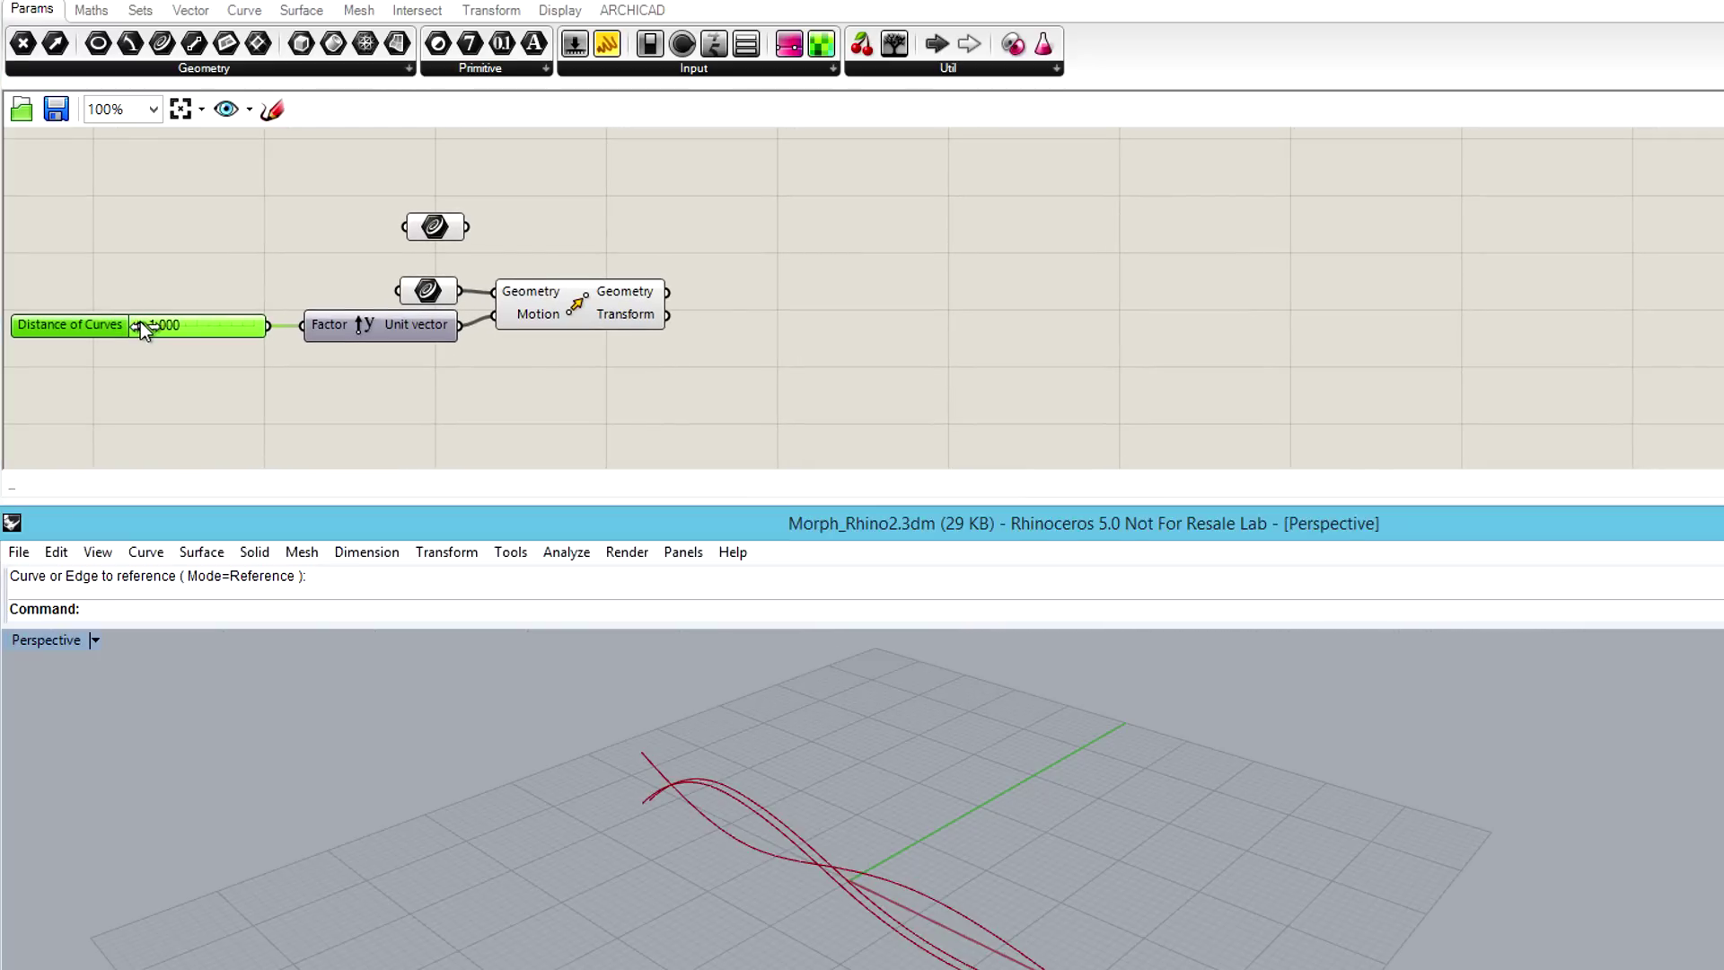
{"action": "left_click_drag", "start_coordinate": [140, 324], "coordinate": [190, 324]}
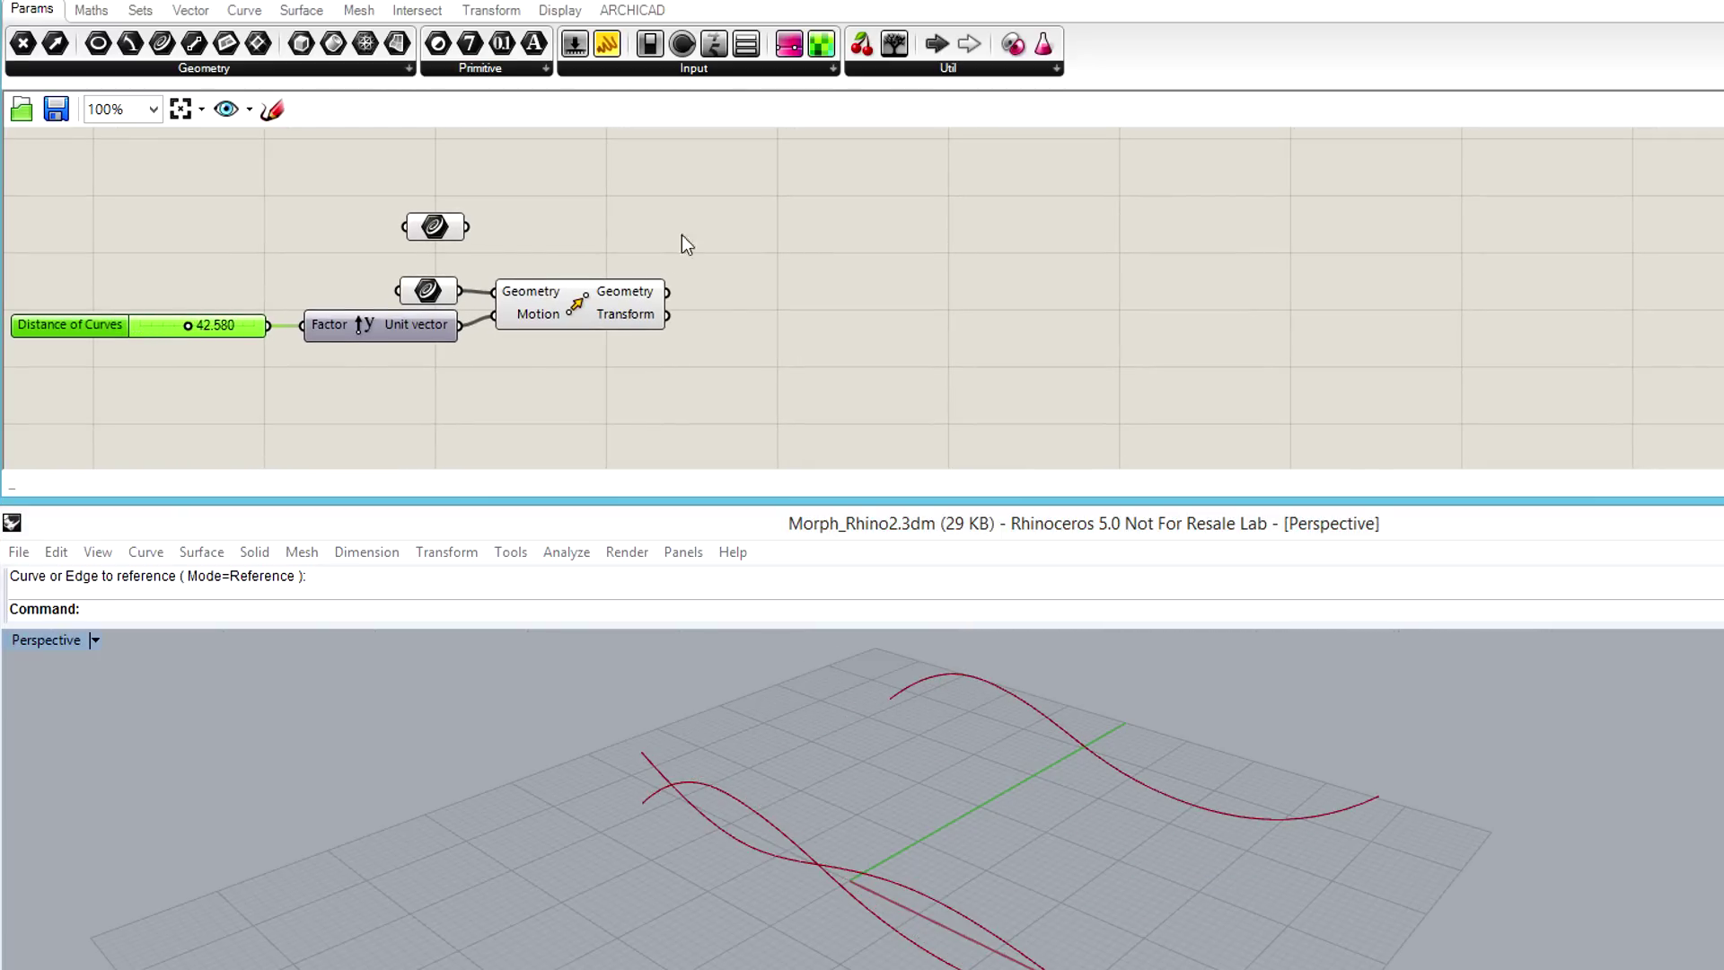
Loft the first curve and its moved copy into a surface
{"action": "double_click", "coordinate": [791, 223]}
{"action": "type", "text": "loft"}
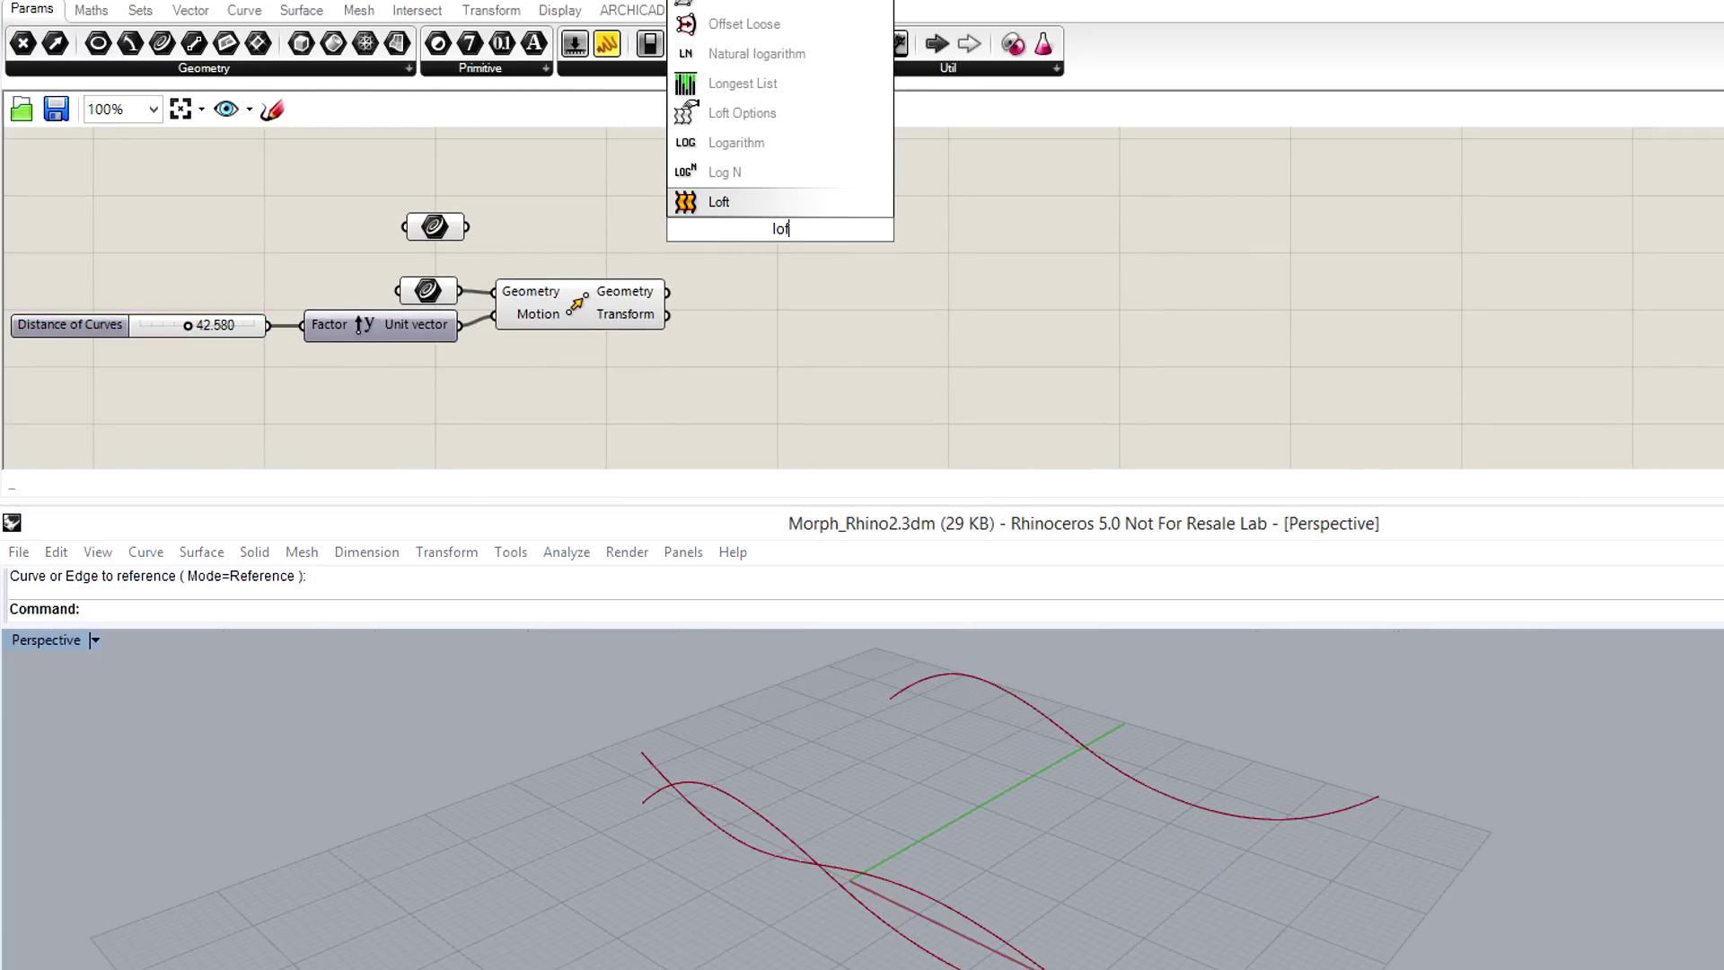
{"action": "key", "text": "Return"}
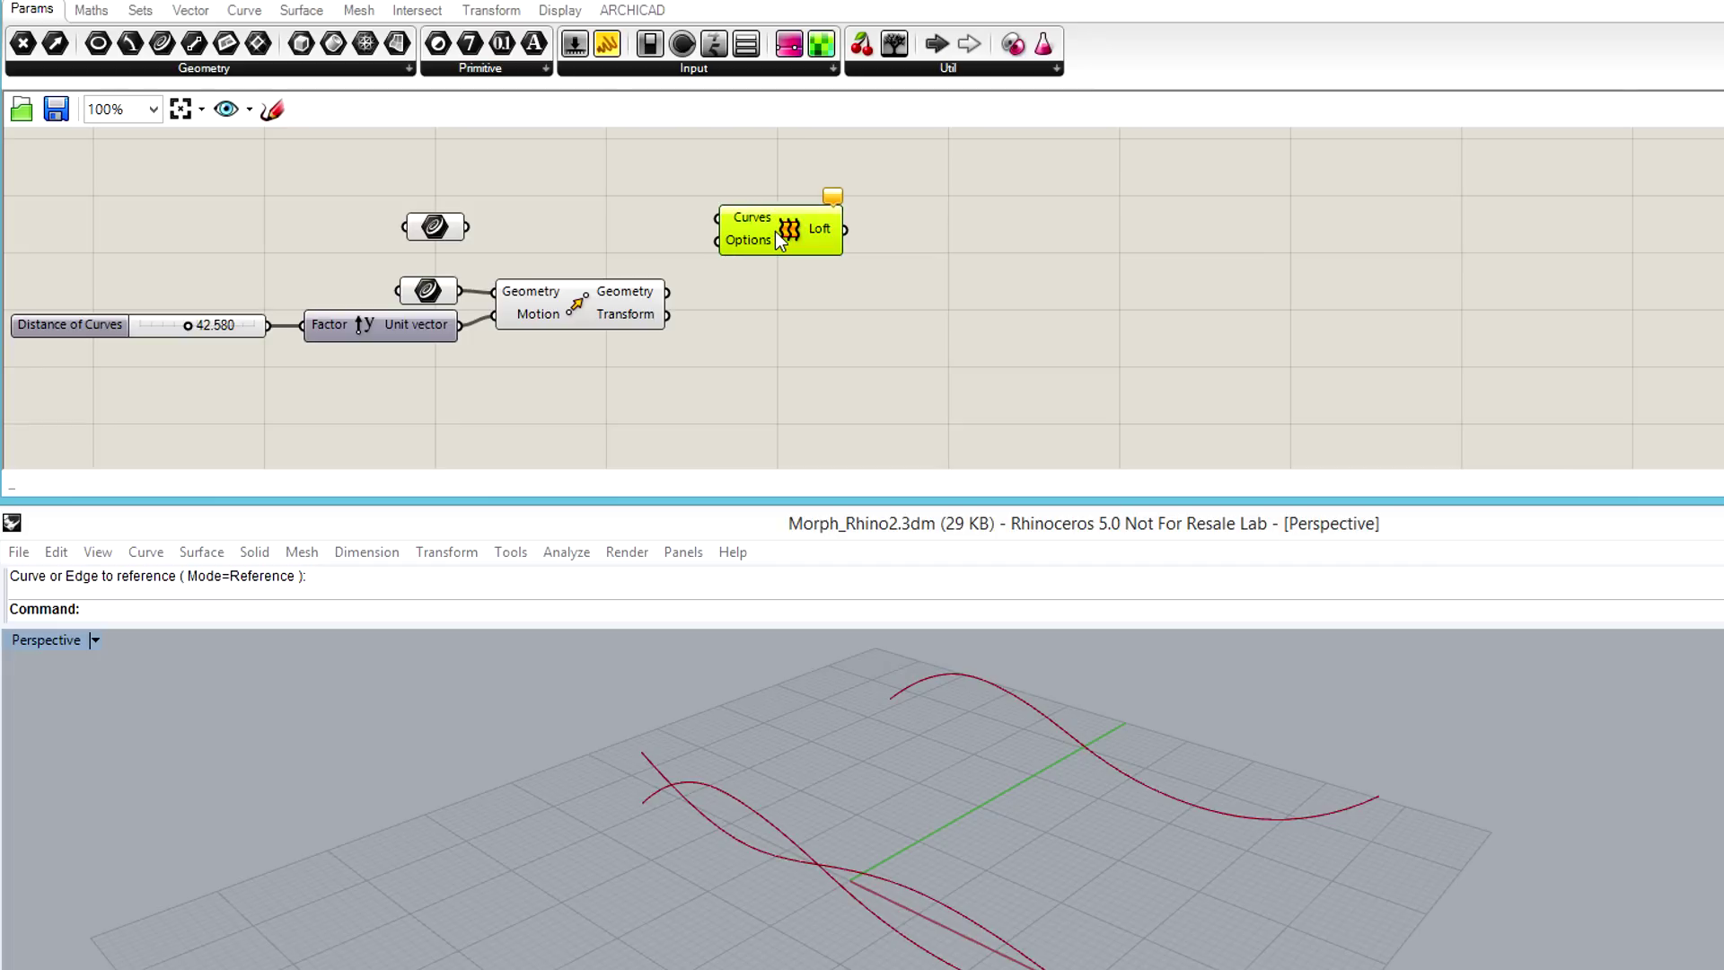
{"action": "left_click_drag", "start_coordinate": [771, 235], "coordinate": [757, 241]}
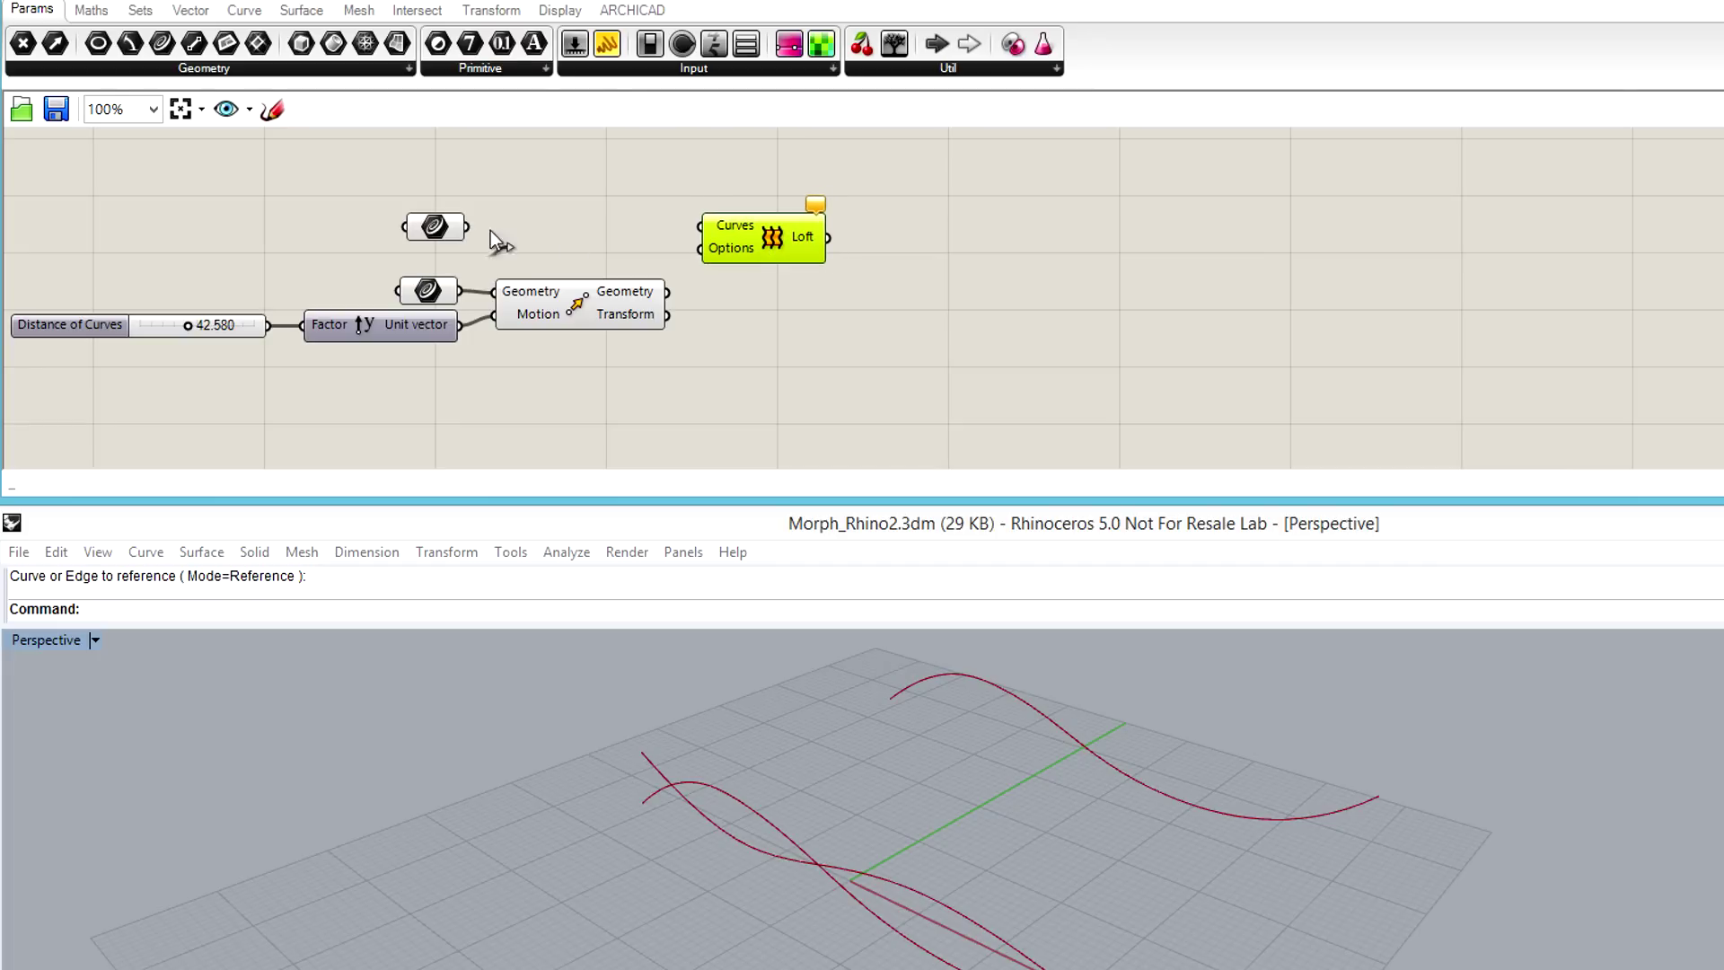
{"action": "left_click_drag", "start_coordinate": [466, 228], "coordinate": [703, 226]}
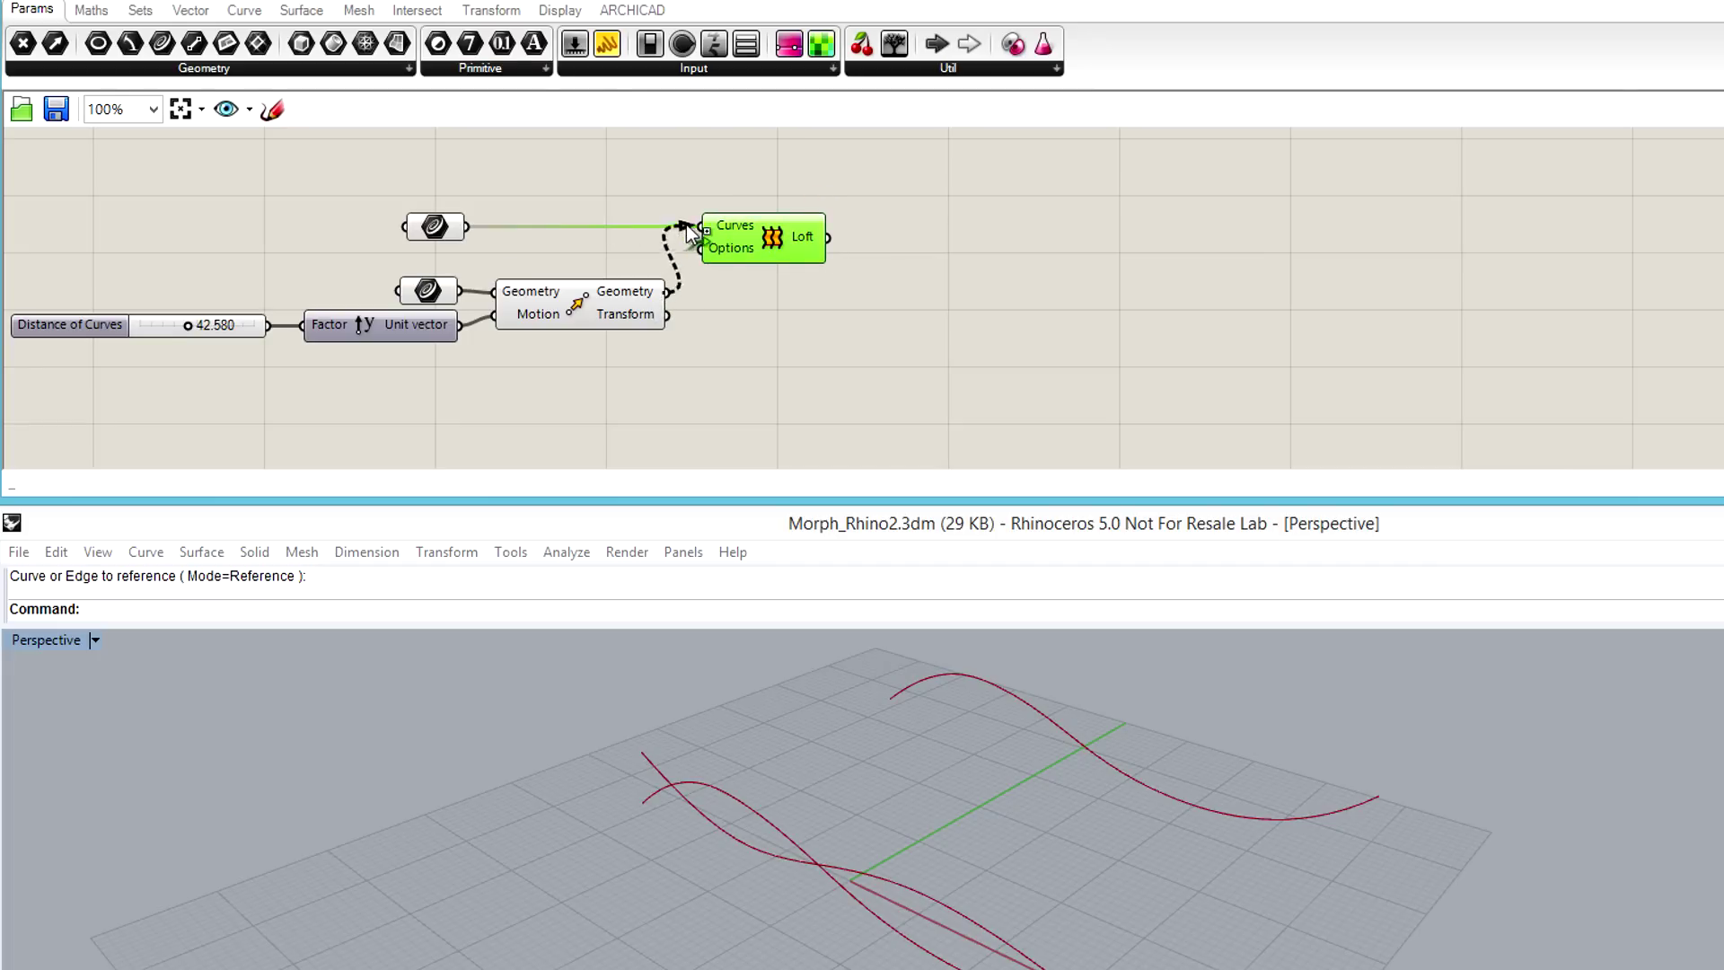
{"action": "left_click_drag", "start_coordinate": [670, 292], "coordinate": [701, 227], "text": "shift"}
Add a Divide Domain² component fed by the lofted surface
{"action": "left_click", "coordinate": [834, 339]}
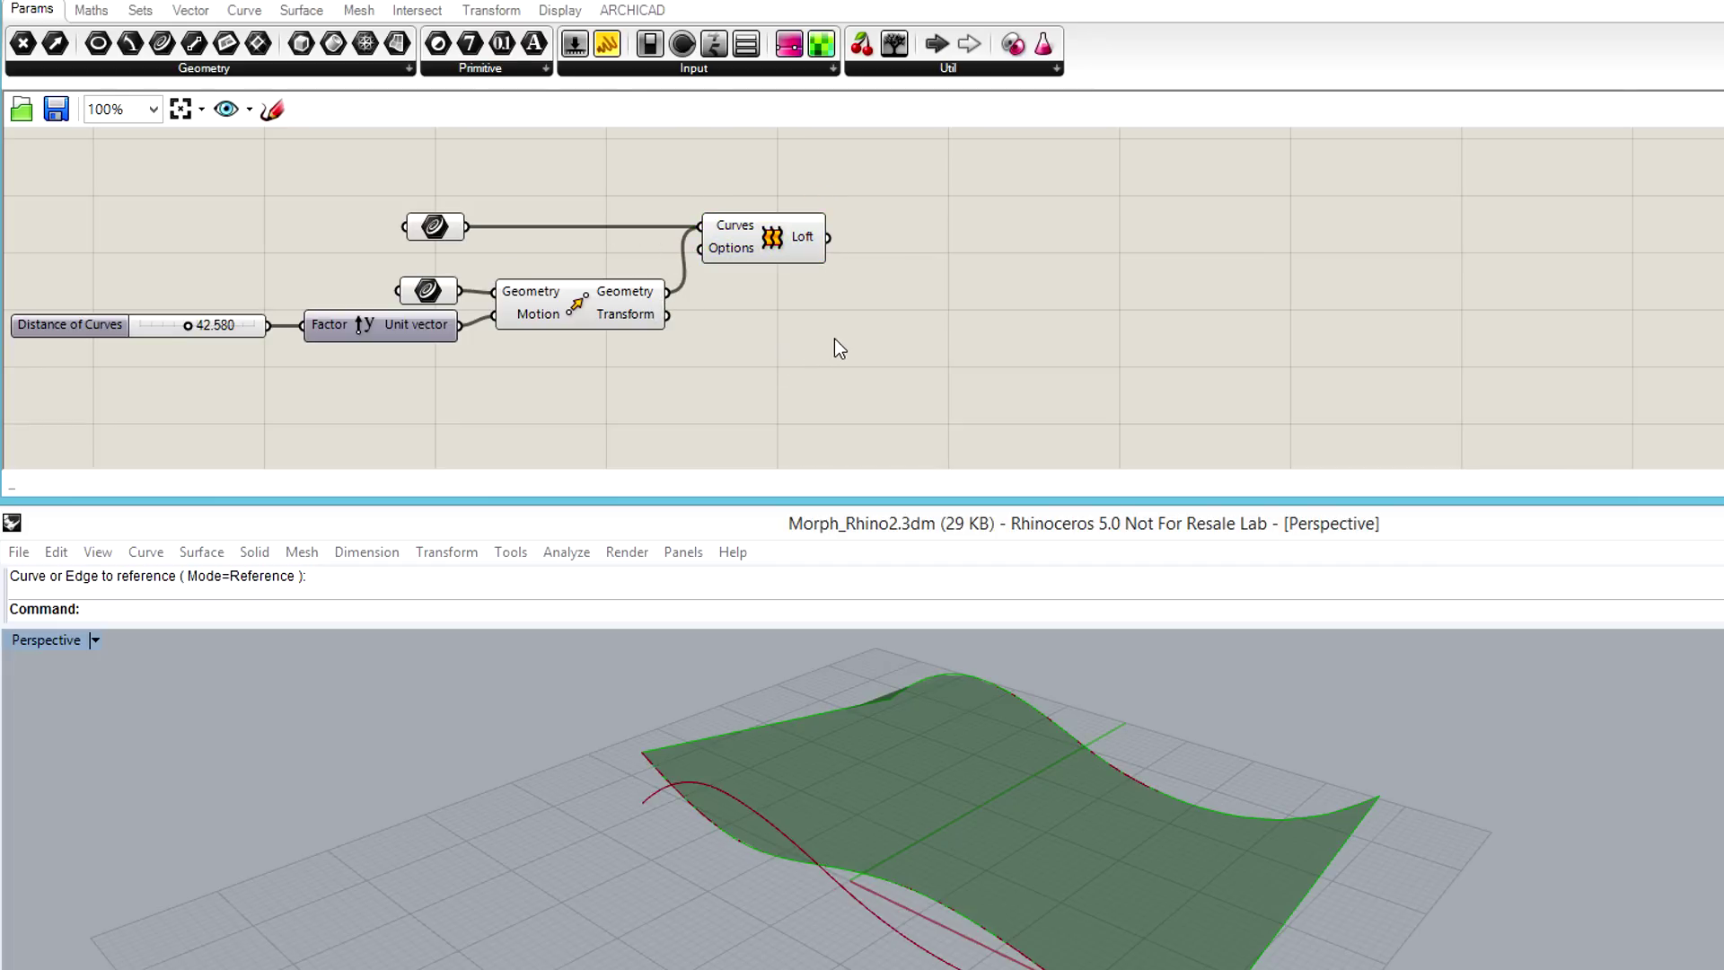
{"action": "double_click", "coordinate": [833, 339]}
{"action": "type", "text": "divi"}
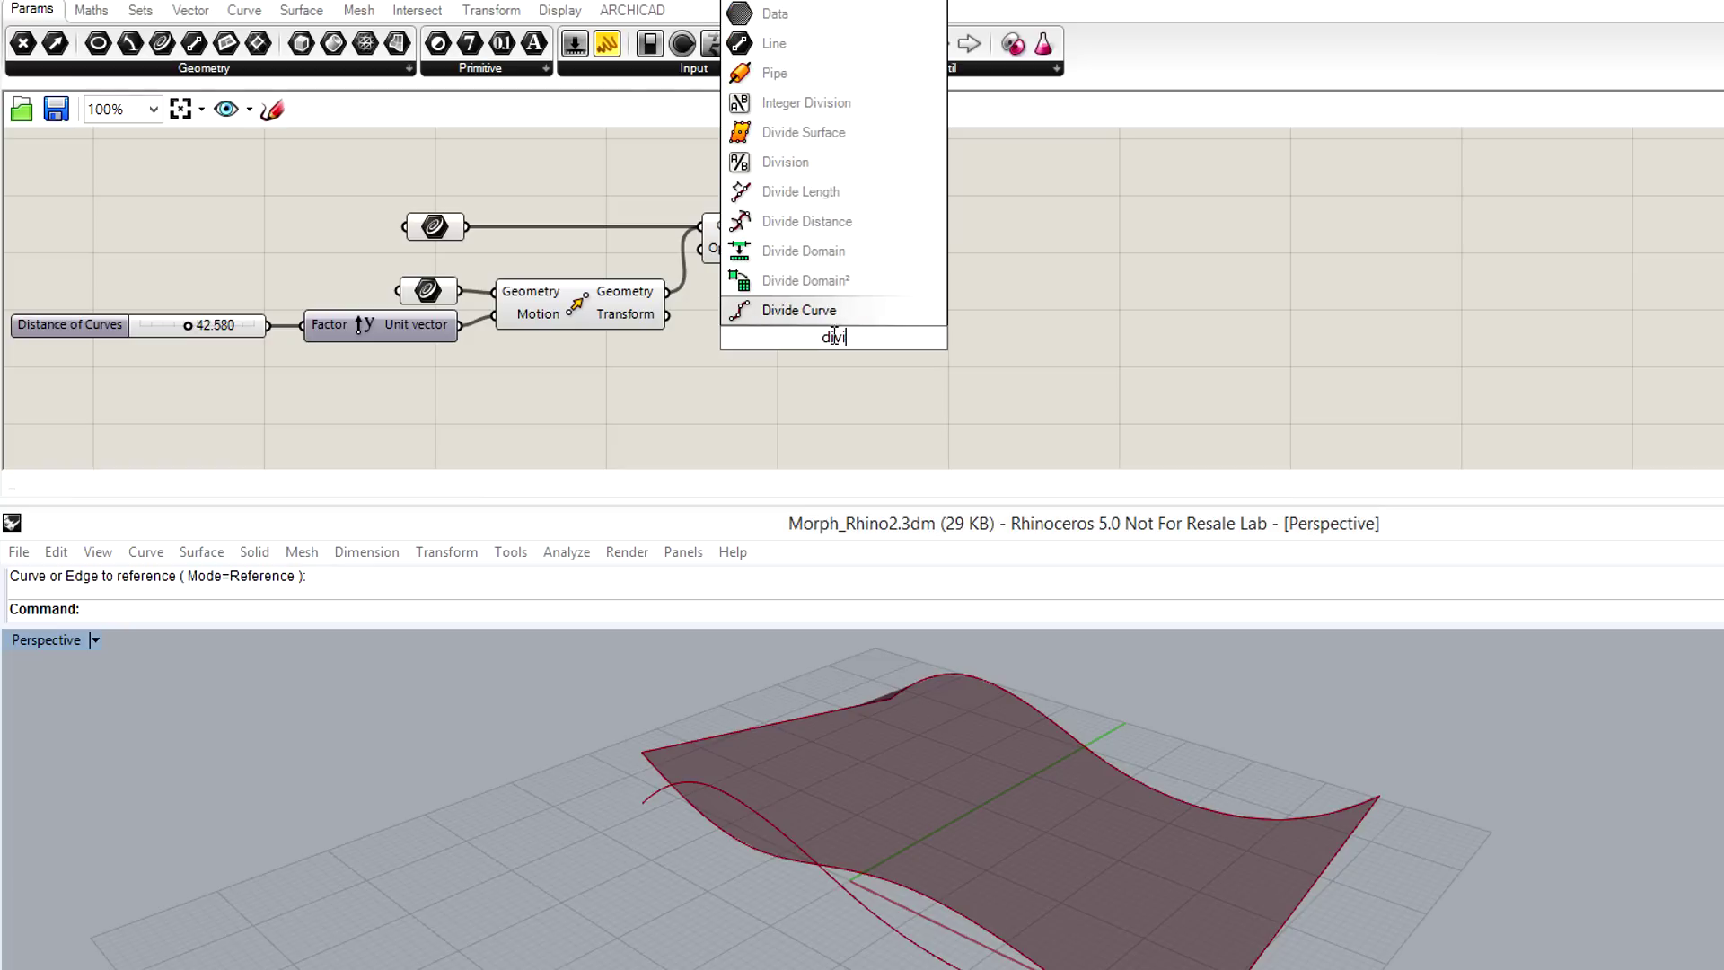
{"action": "left_click", "coordinate": [806, 310]}
{"action": "left_click_drag", "start_coordinate": [822, 313], "coordinate": [909, 330]}
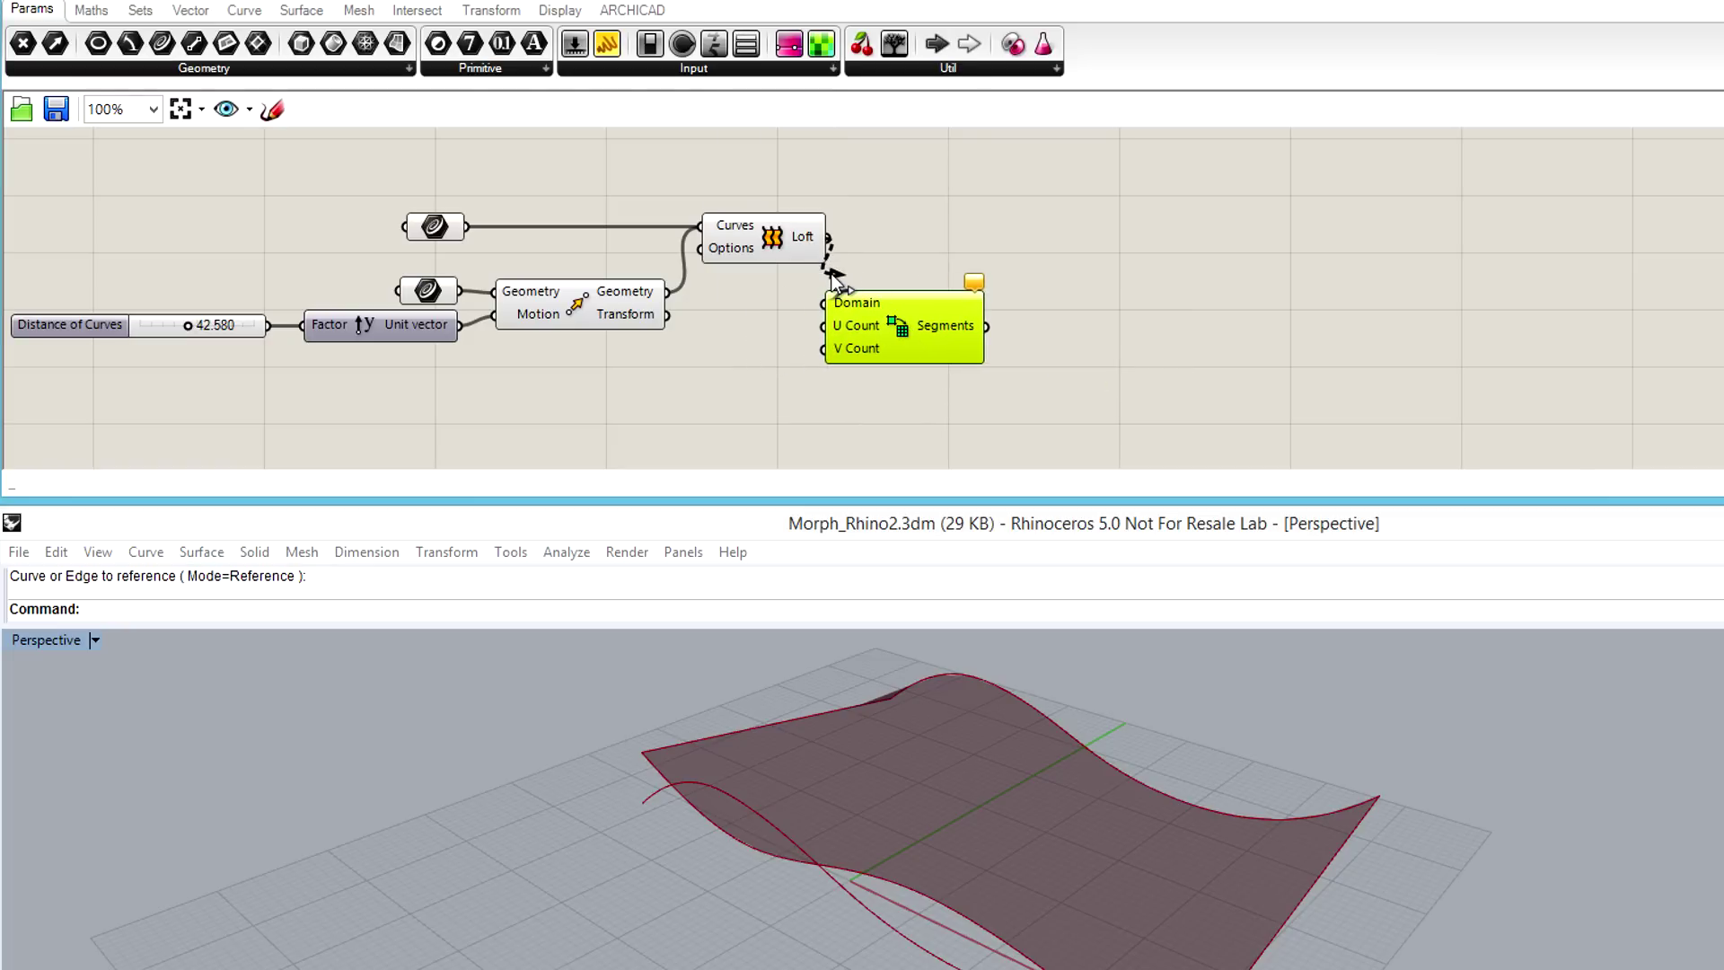
{"action": "left_click_drag", "start_coordinate": [827, 240], "coordinate": [824, 303]}
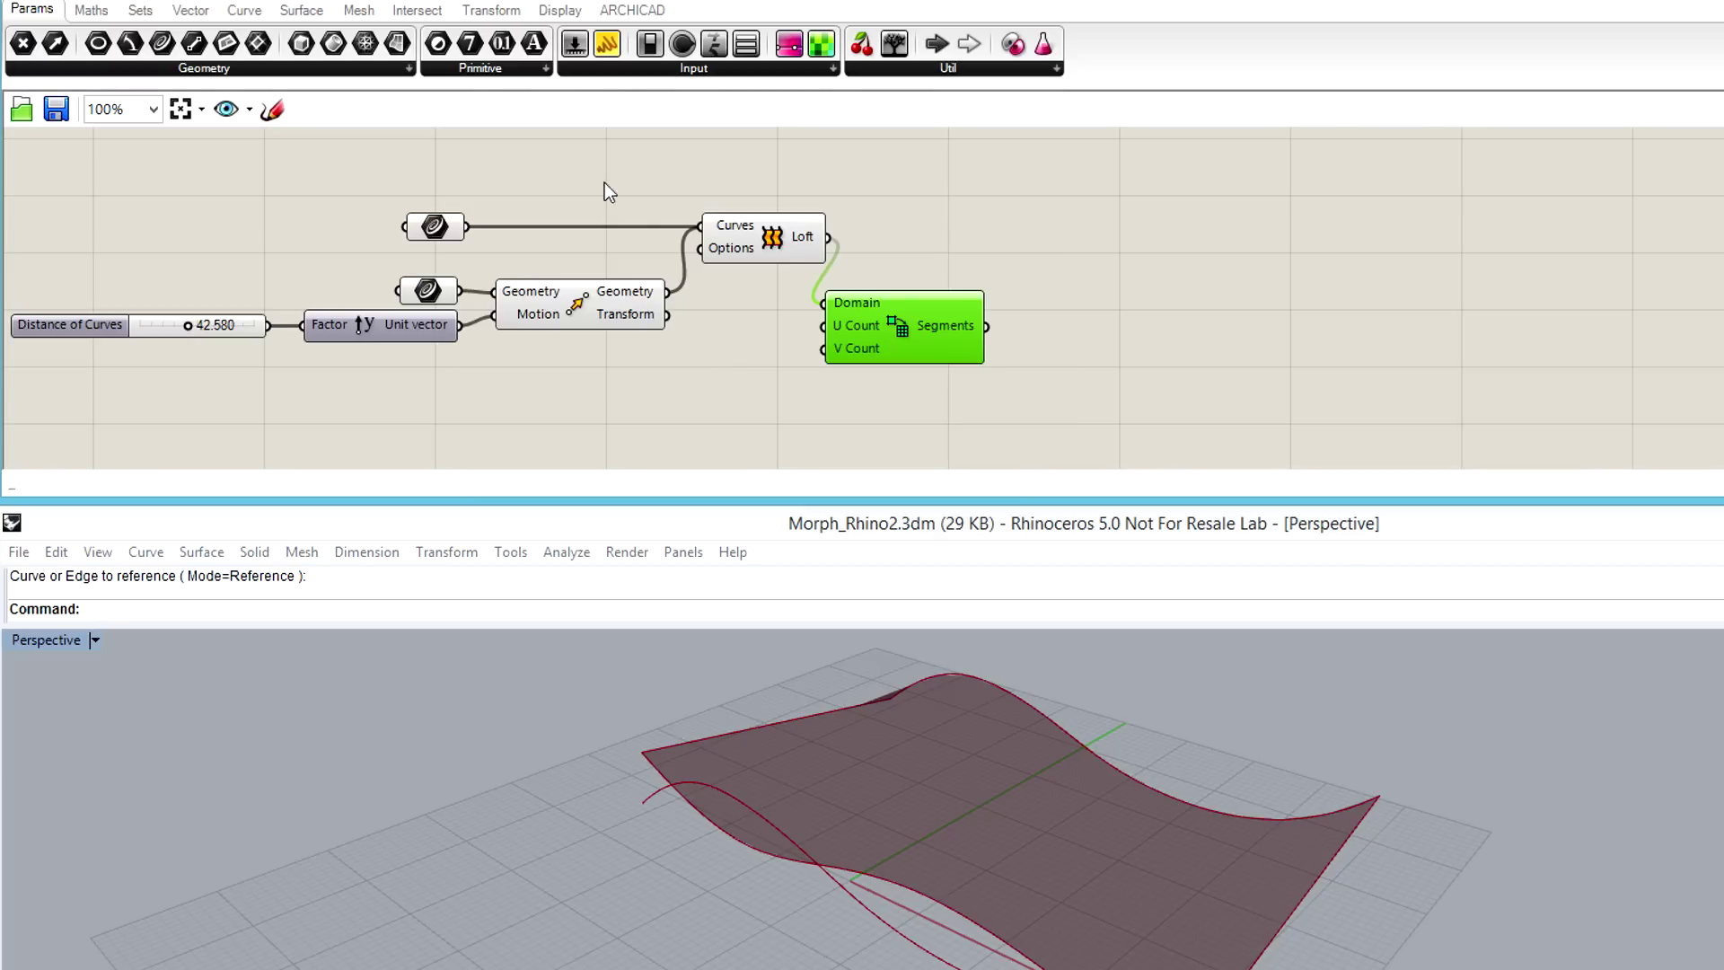
Set the U and V counts with an integer 'Nr of Division' slider ranging 3–10
{"action": "left_click_drag", "start_coordinate": [578, 47], "coordinate": [593, 372]}
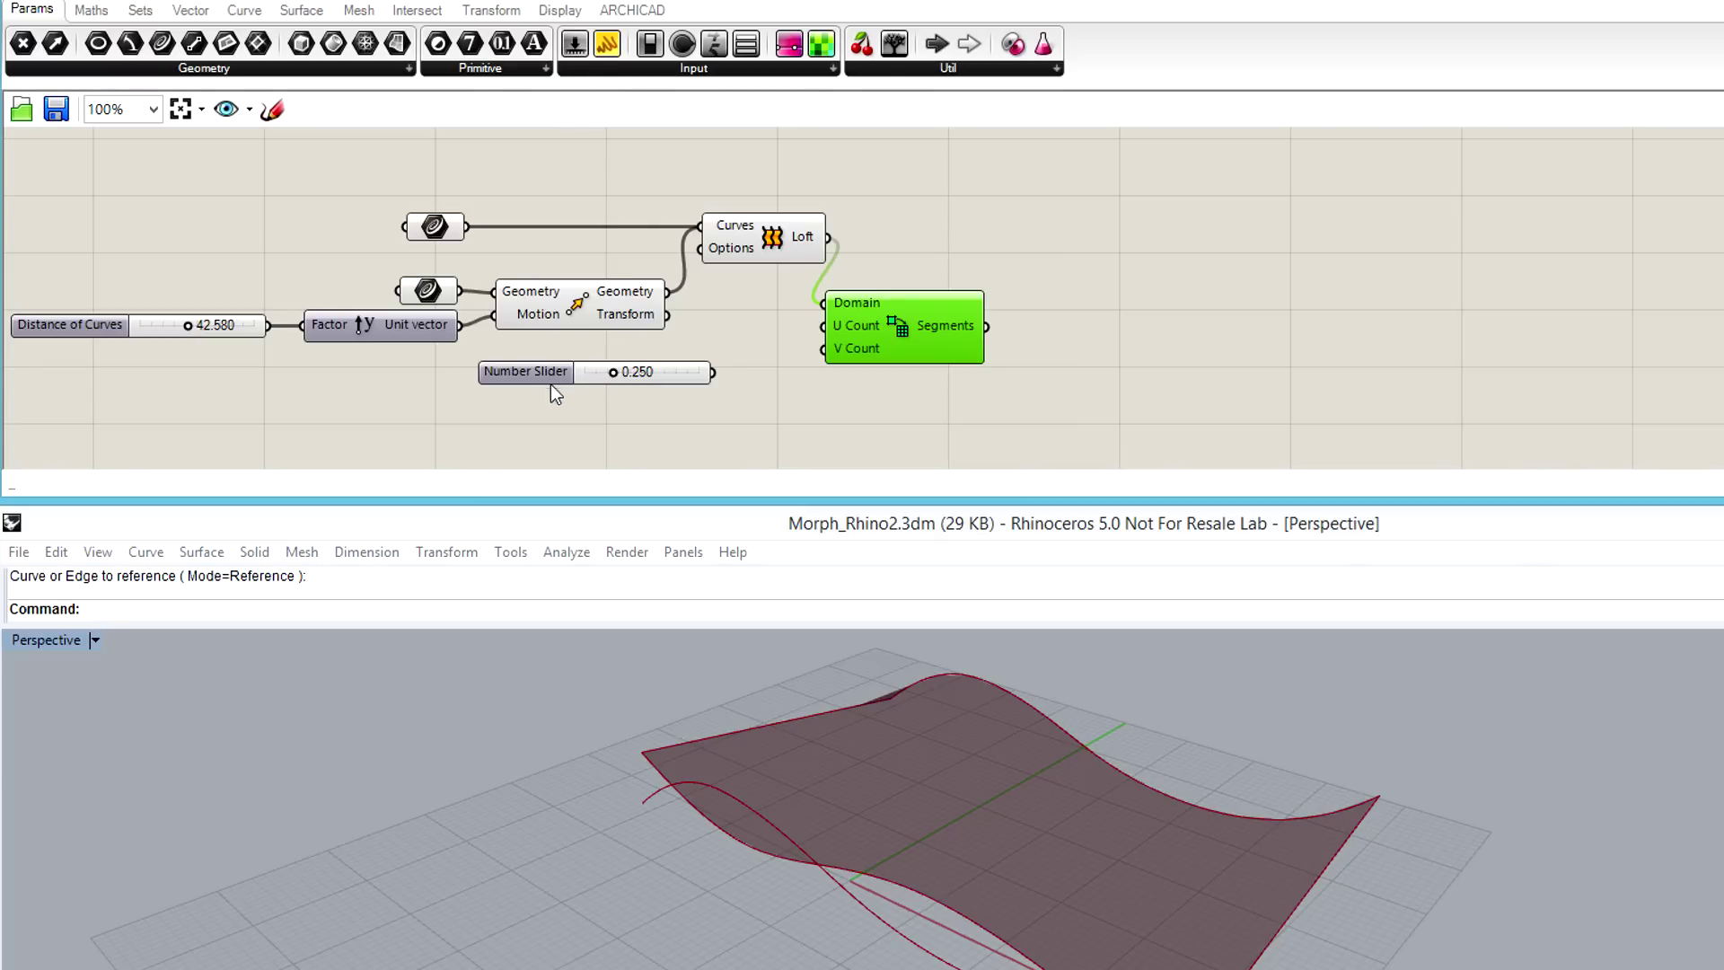
{"action": "left_click", "coordinate": [526, 373]}
{"action": "double_click", "coordinate": [543, 374]}
{"action": "type", "text": "Nr of Division"}
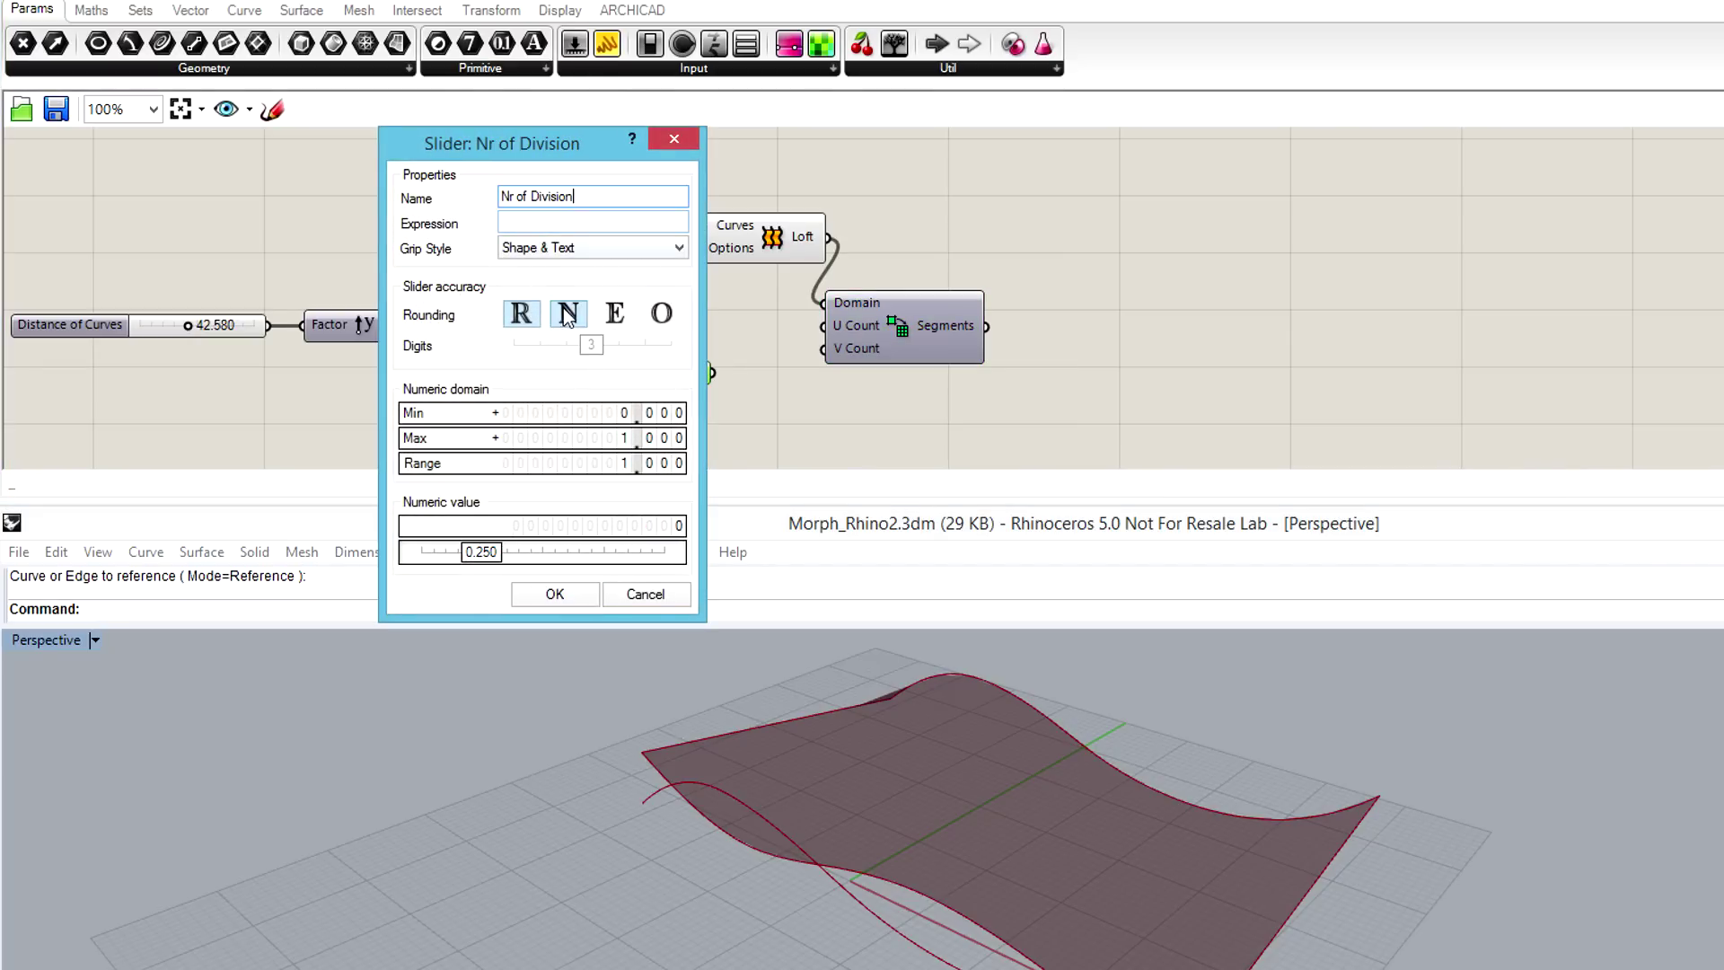
{"action": "left_click", "coordinate": [567, 314]}
{"action": "left_click", "coordinate": [567, 413]}
{"action": "type", "text": "3"}
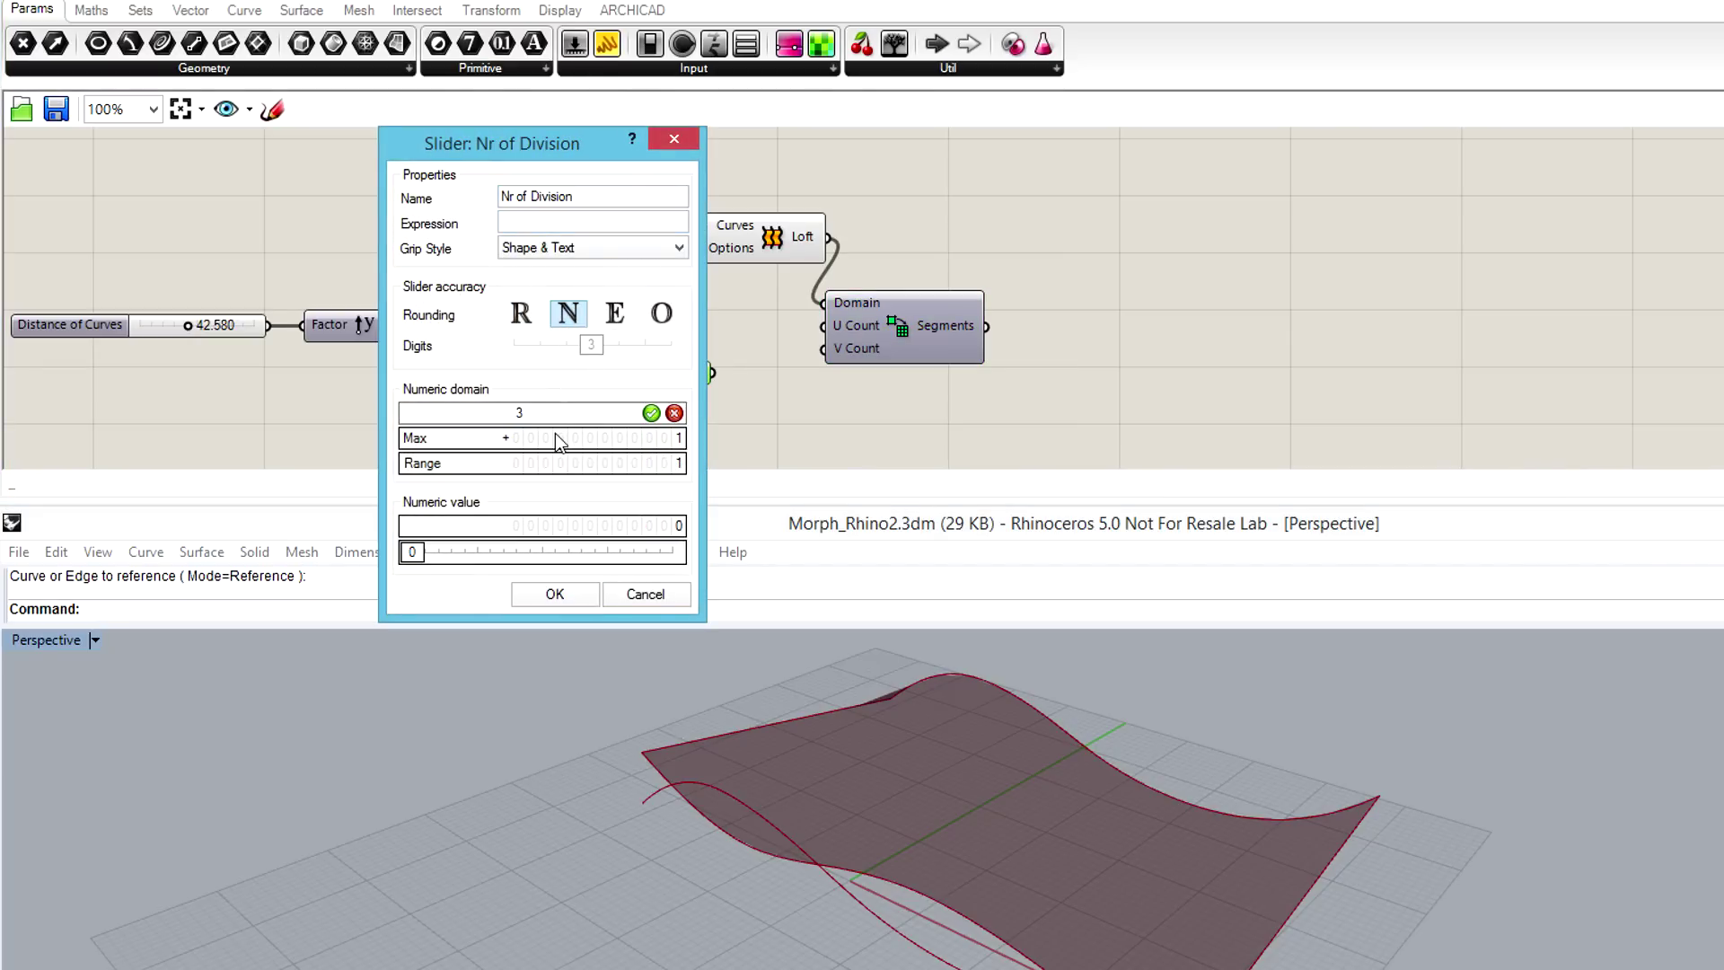
{"action": "left_click", "coordinate": [562, 439]}
{"action": "type", "text": "410"}
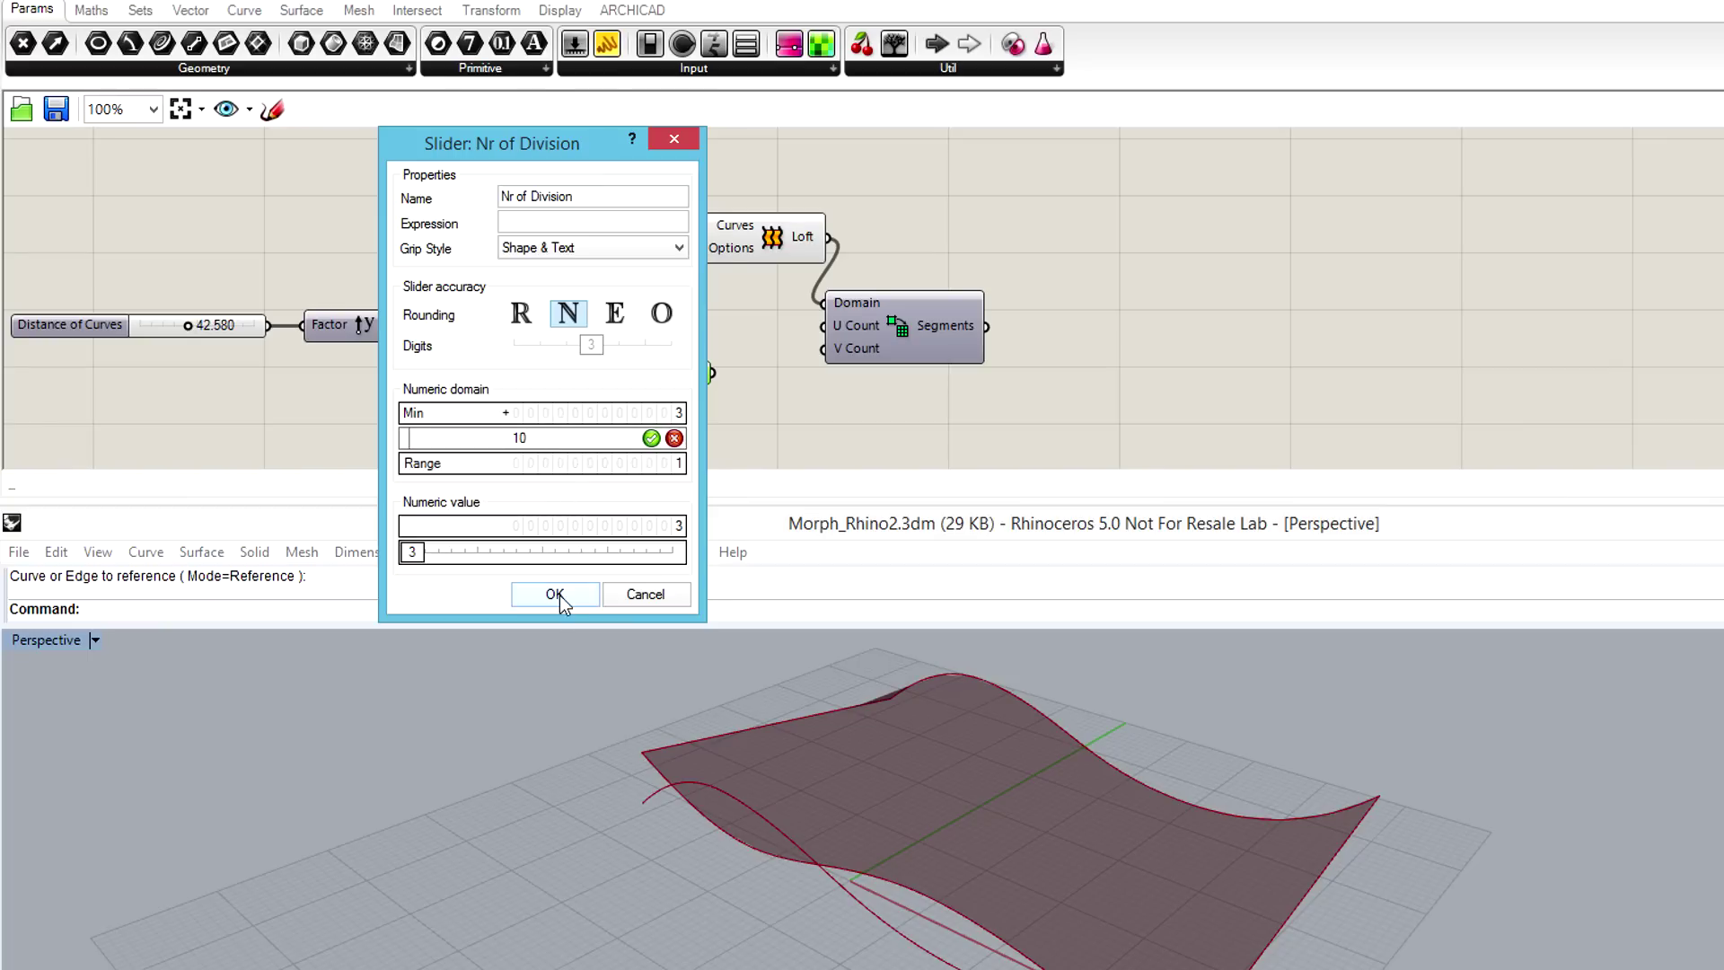
{"action": "left_click", "coordinate": [555, 594]}
{"action": "mouse_move", "coordinate": [712, 372]}
{"action": "left_mouse_down"}
{"action": "mouse_move", "coordinate": [797, 353]}
{"action": "mouse_move", "coordinate": [824, 324]}
{"action": "left_mouse_up"}
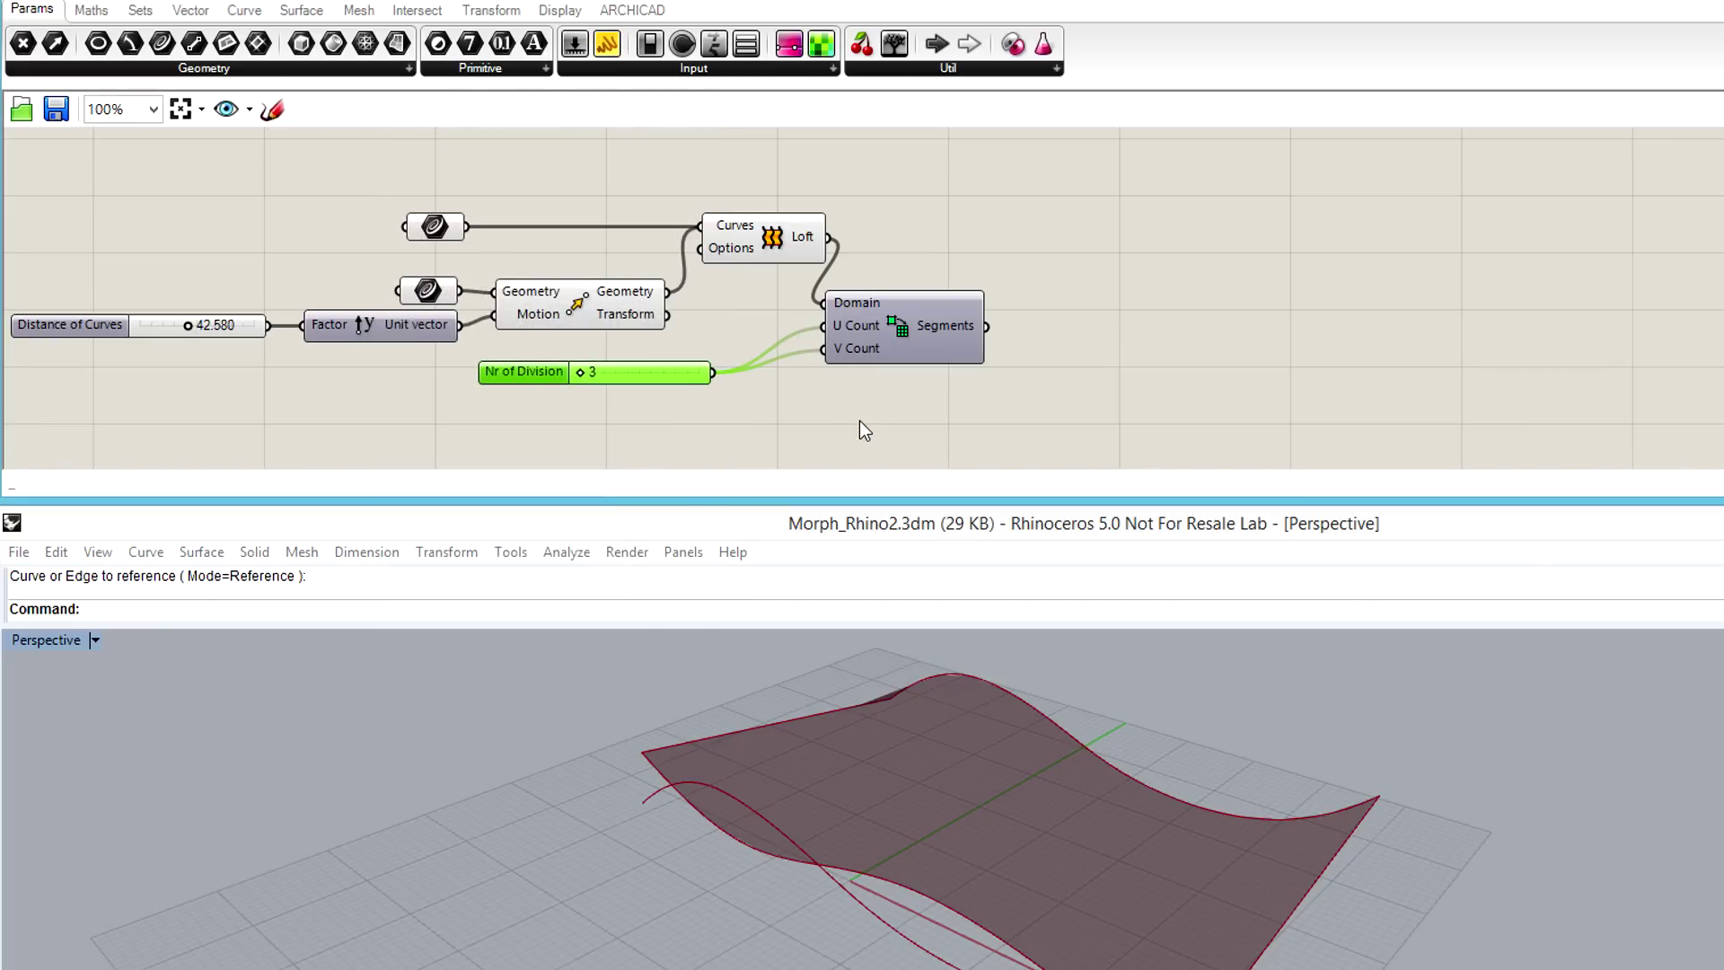
Split the loft into sub-surfaces with Isotrim using the divided domain segments
{"action": "double_click", "coordinate": [1038, 237]}
{"action": "type", "text": "iso"}
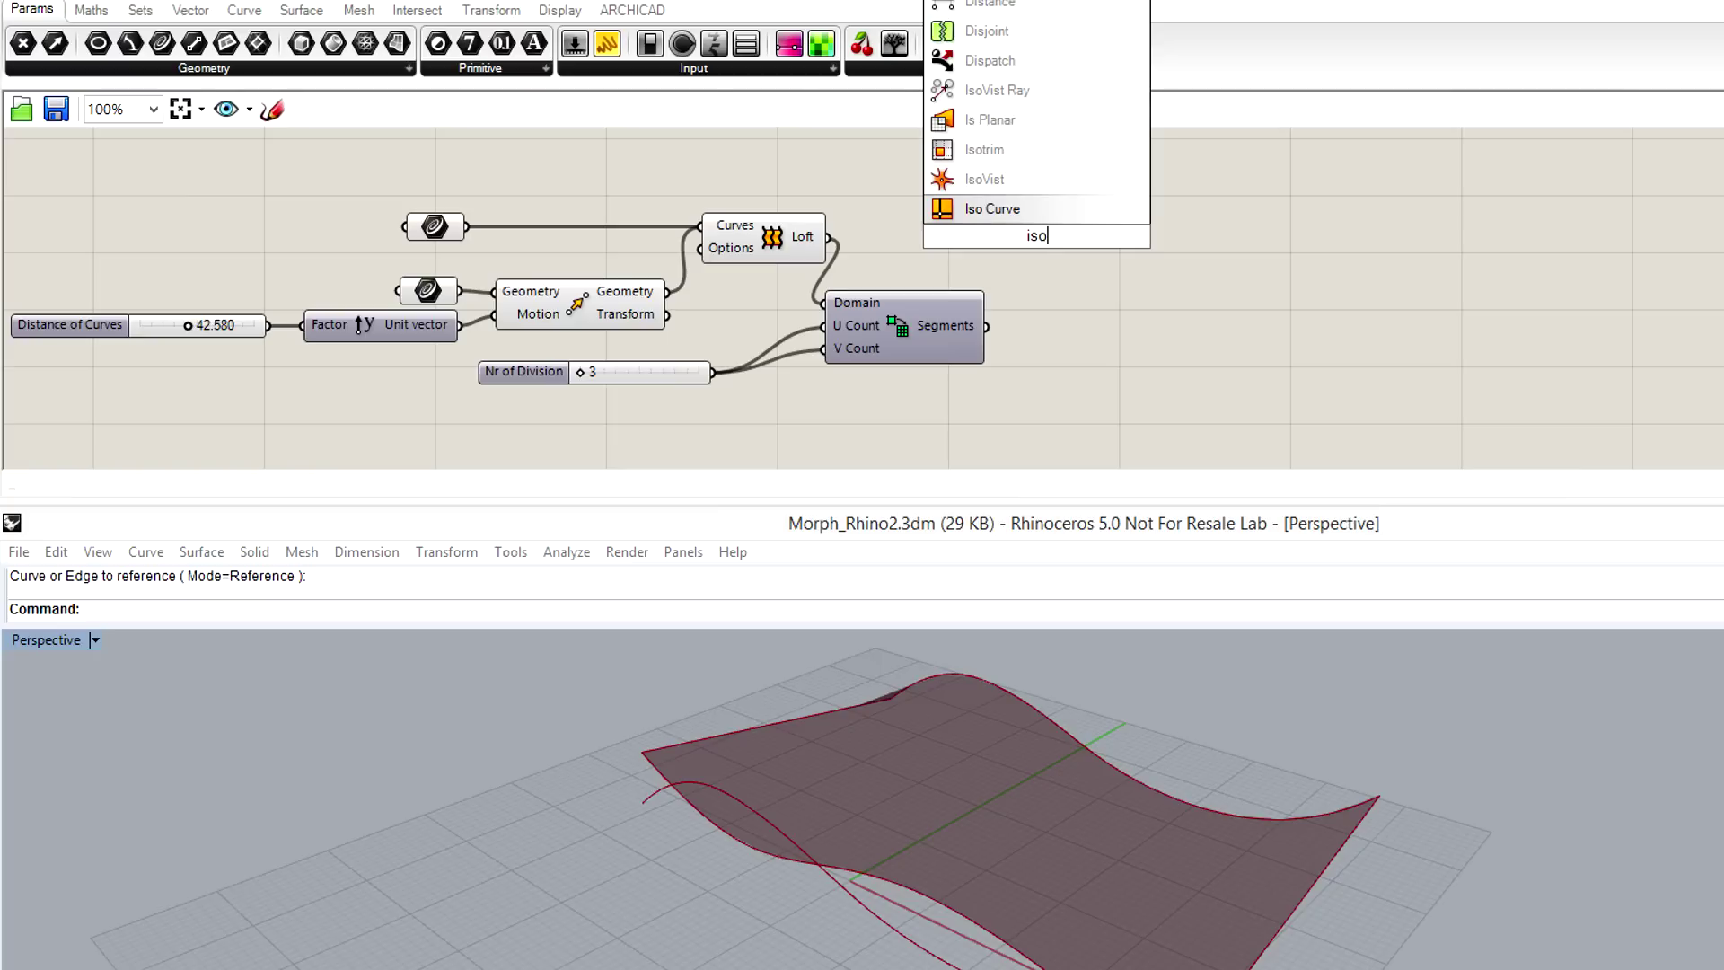
{"action": "left_click", "coordinate": [996, 151]}
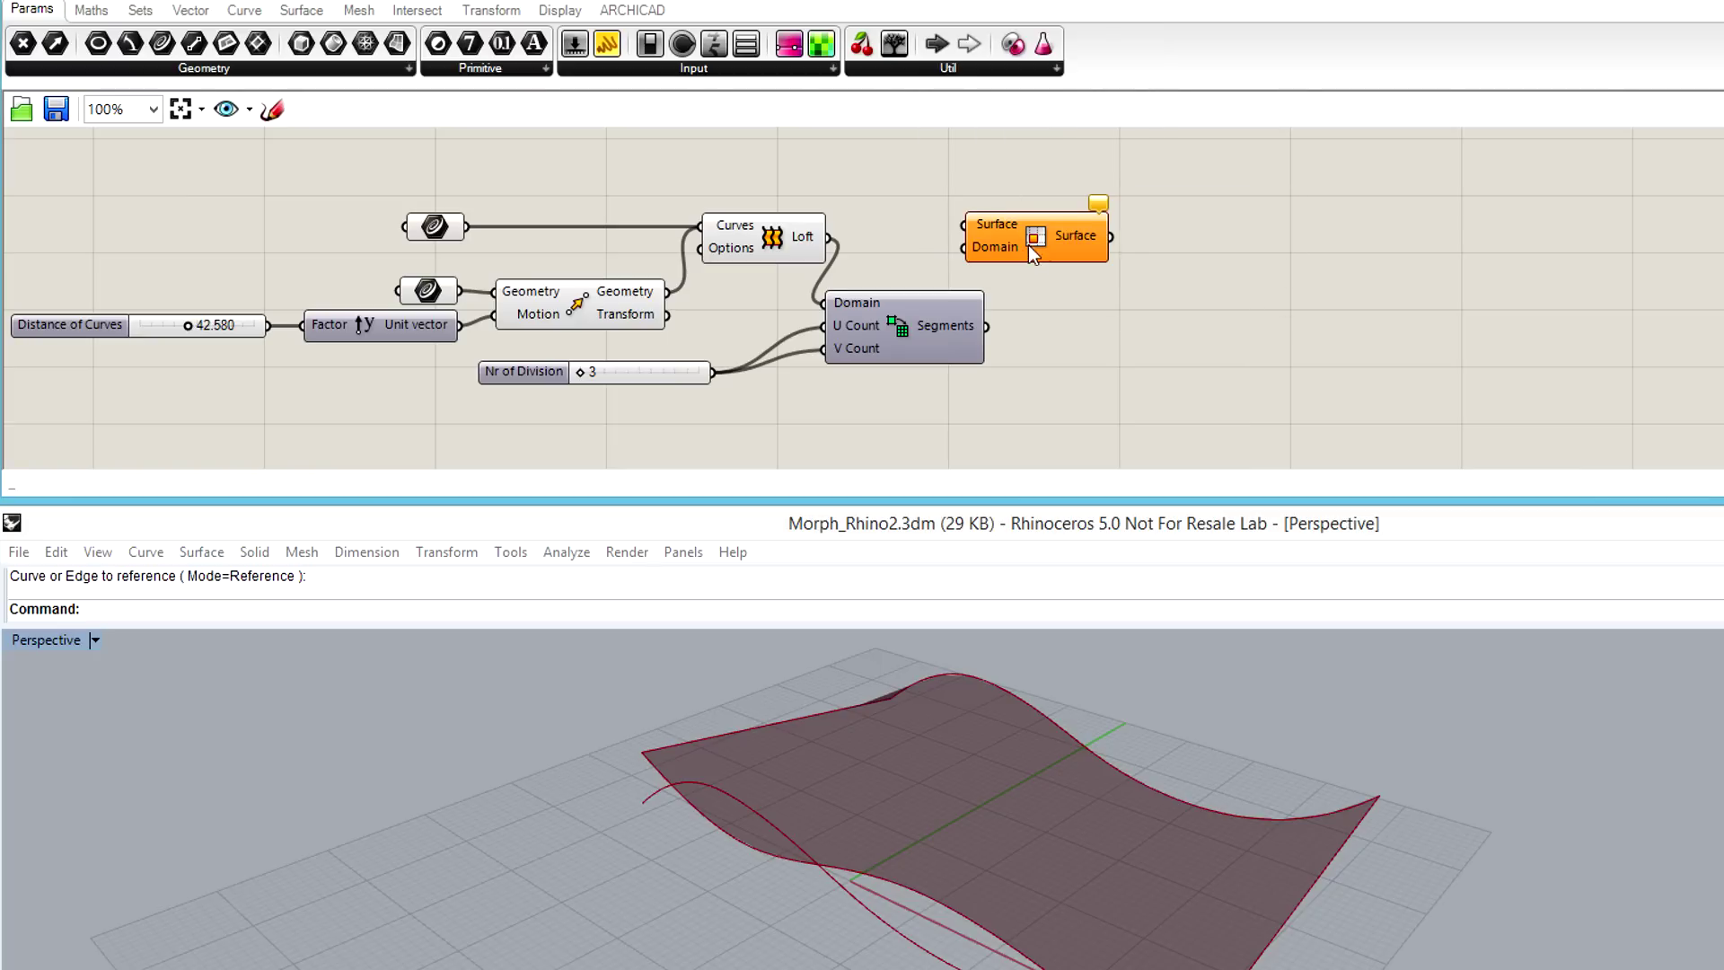
{"action": "left_click_drag", "start_coordinate": [1029, 246], "coordinate": [1066, 248]}
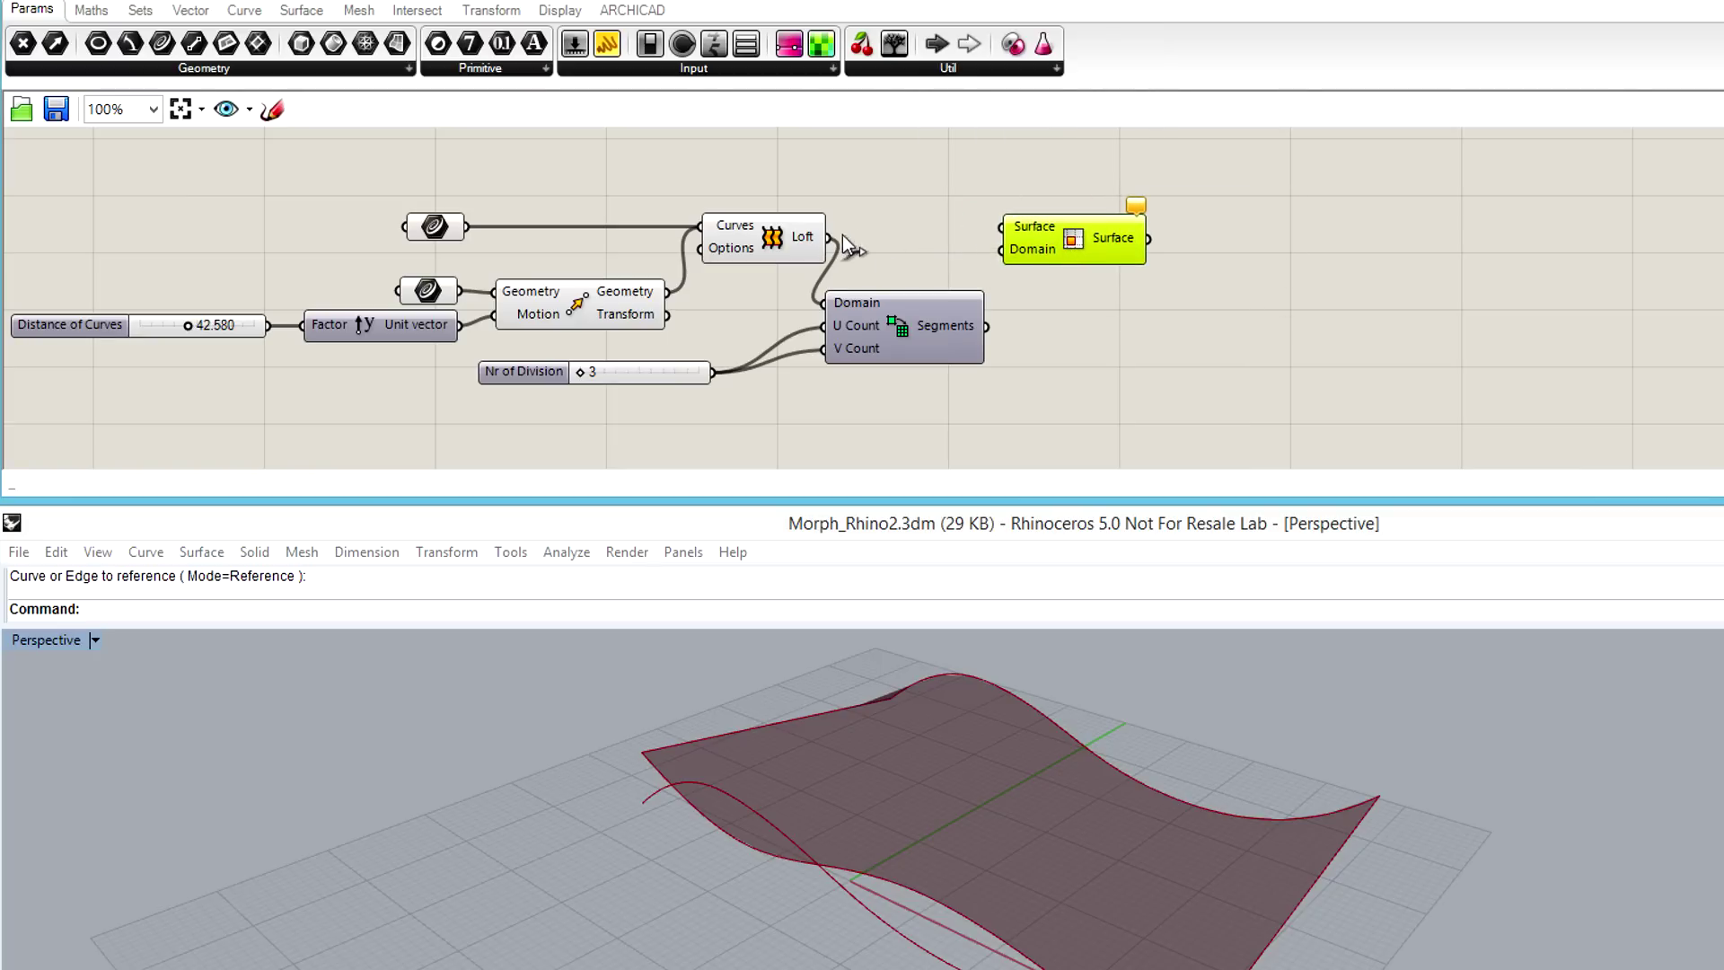
{"action": "left_click_drag", "start_coordinate": [830, 237], "coordinate": [1002, 228]}
{"action": "left_click_drag", "start_coordinate": [988, 326], "coordinate": [1002, 251]}
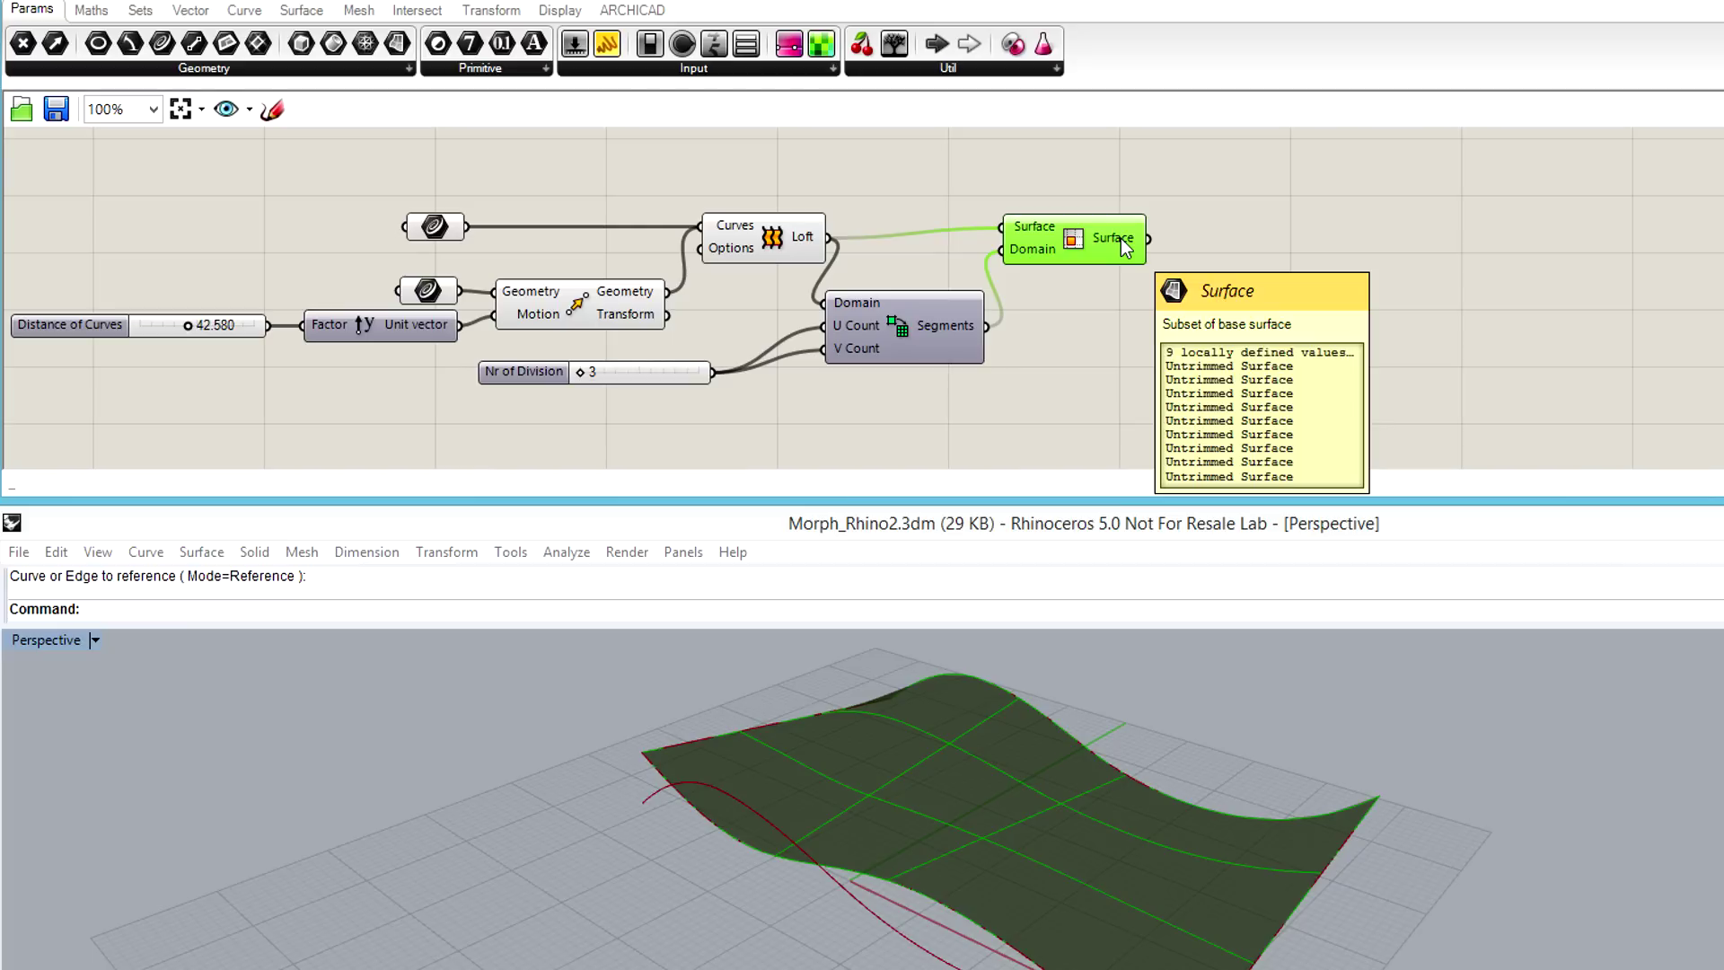
Turn off preview for both Curve parameters and the Move component
{"action": "right_click", "coordinate": [445, 236]}
{"action": "left_click", "coordinate": [489, 272]}
{"action": "right_click", "coordinate": [428, 291]}
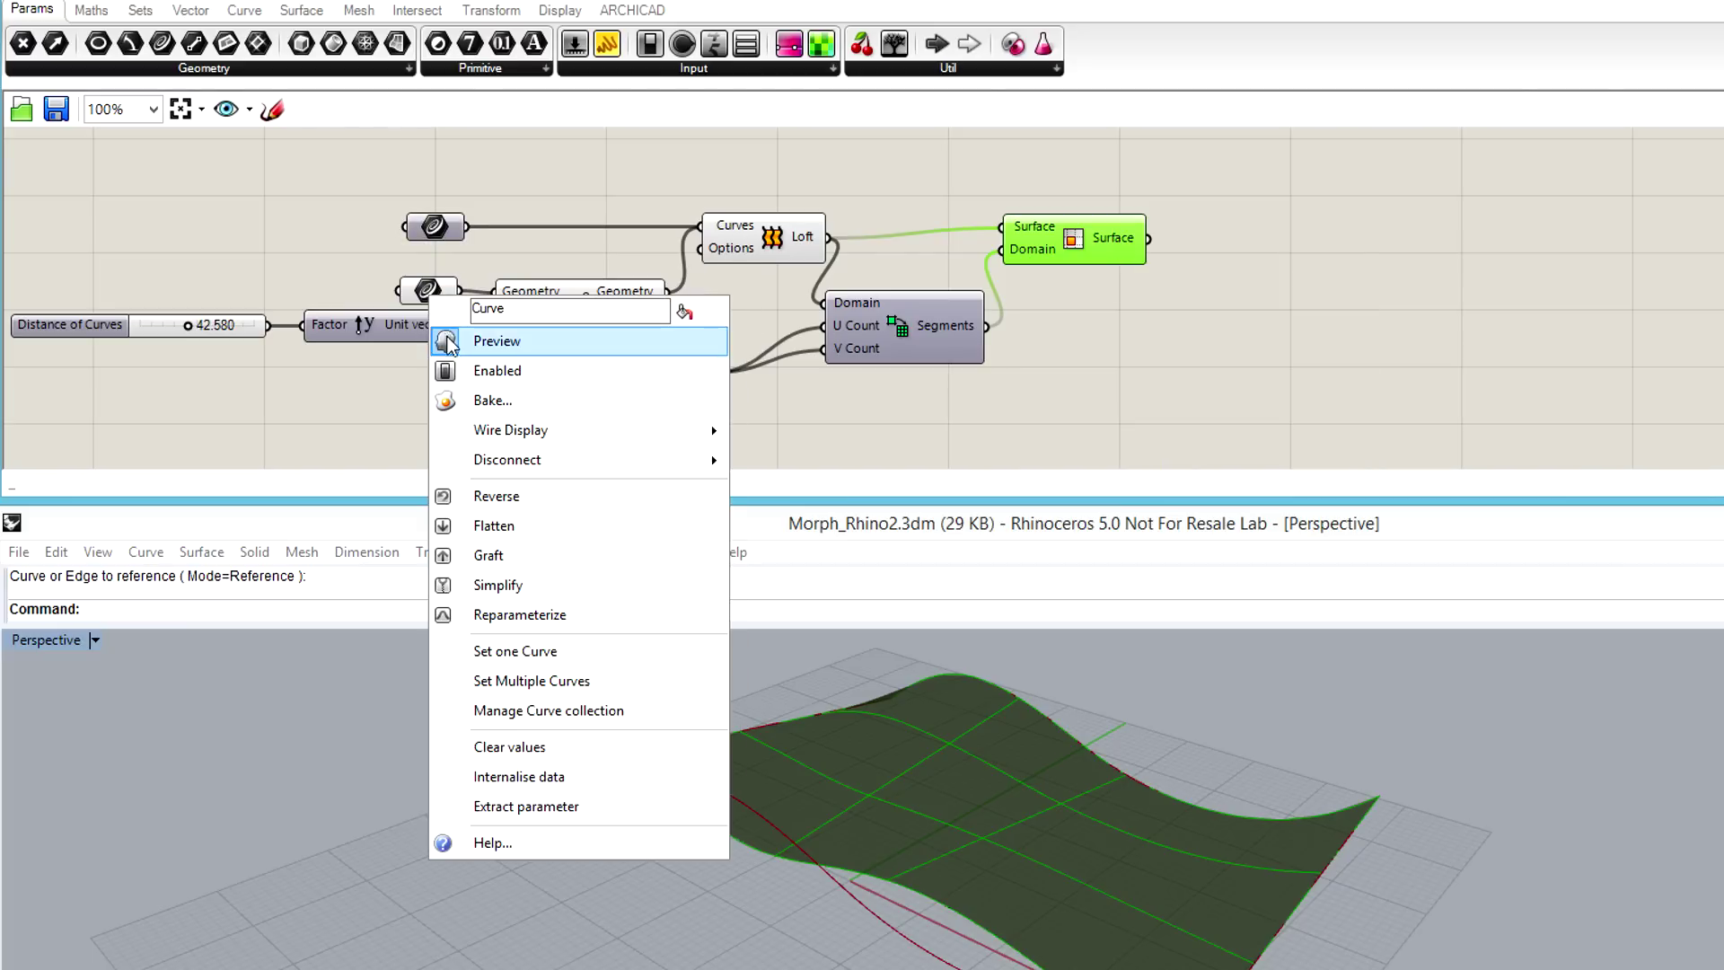
{"action": "left_click", "coordinate": [488, 338]}
{"action": "right_click", "coordinate": [585, 303]}
{"action": "left_click", "coordinate": [626, 347]}
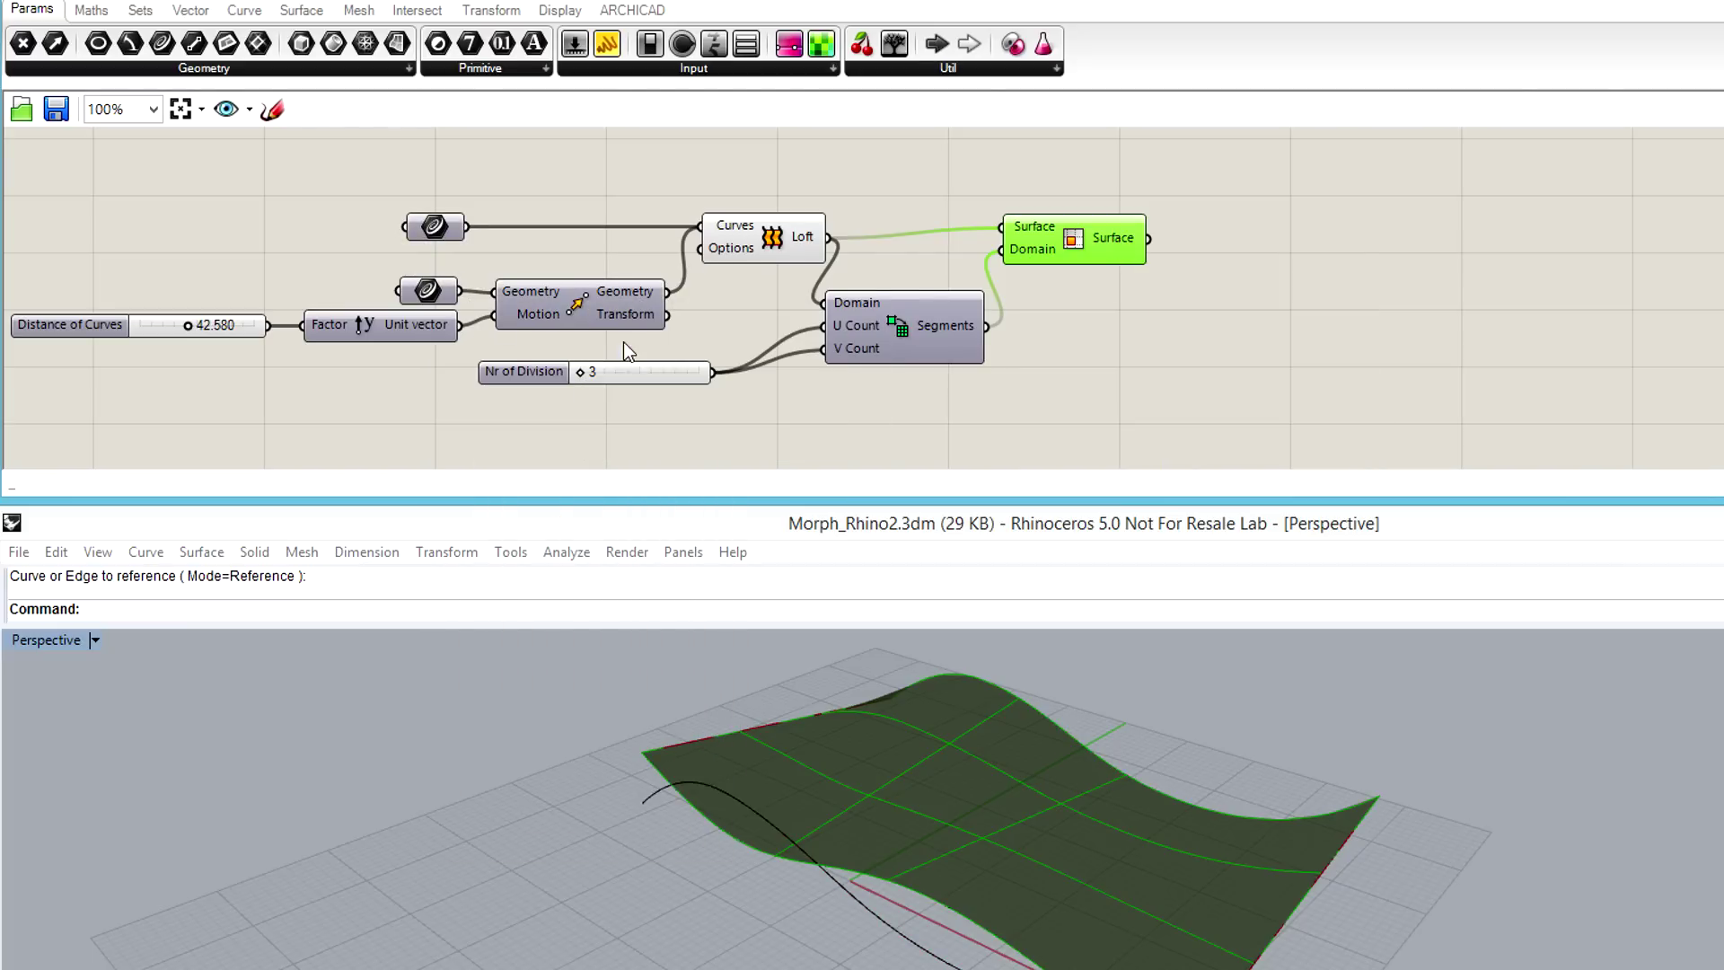
{"action": "left_click", "coordinate": [1150, 355]}
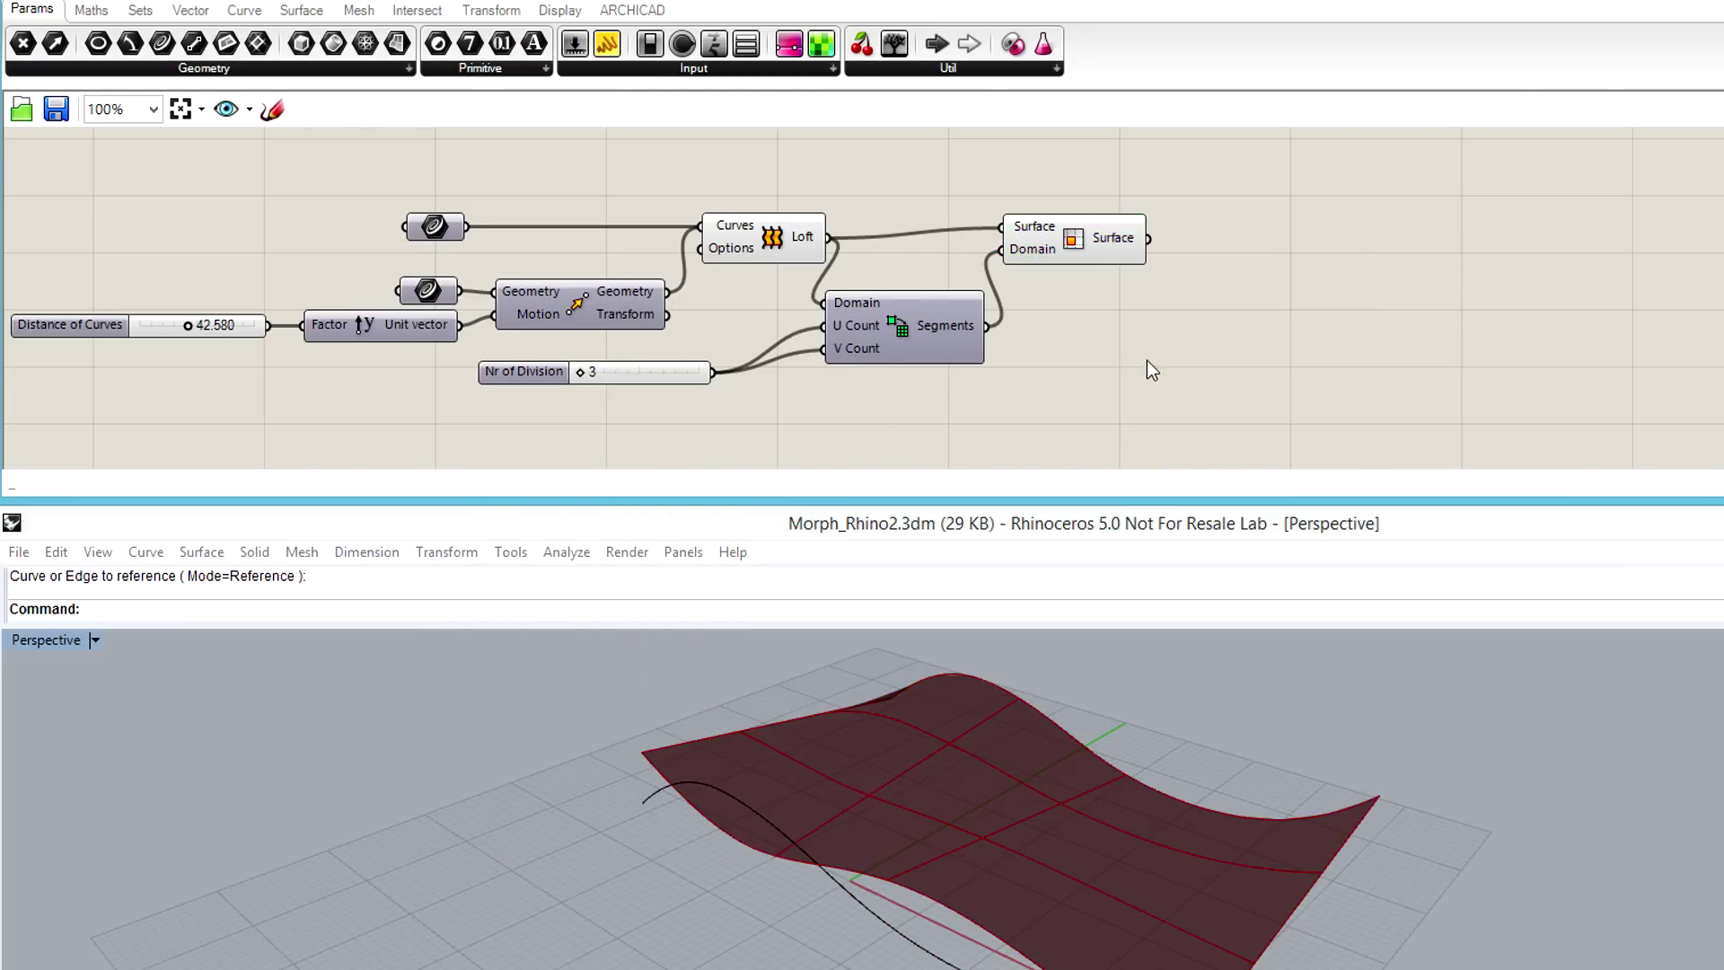
Deconstruct the Isotrim sub-surfaces with Deconstruct Brep and hide the Loft preview
{"action": "double_click", "coordinate": [1216, 252]}
{"action": "type", "text": "deco"}
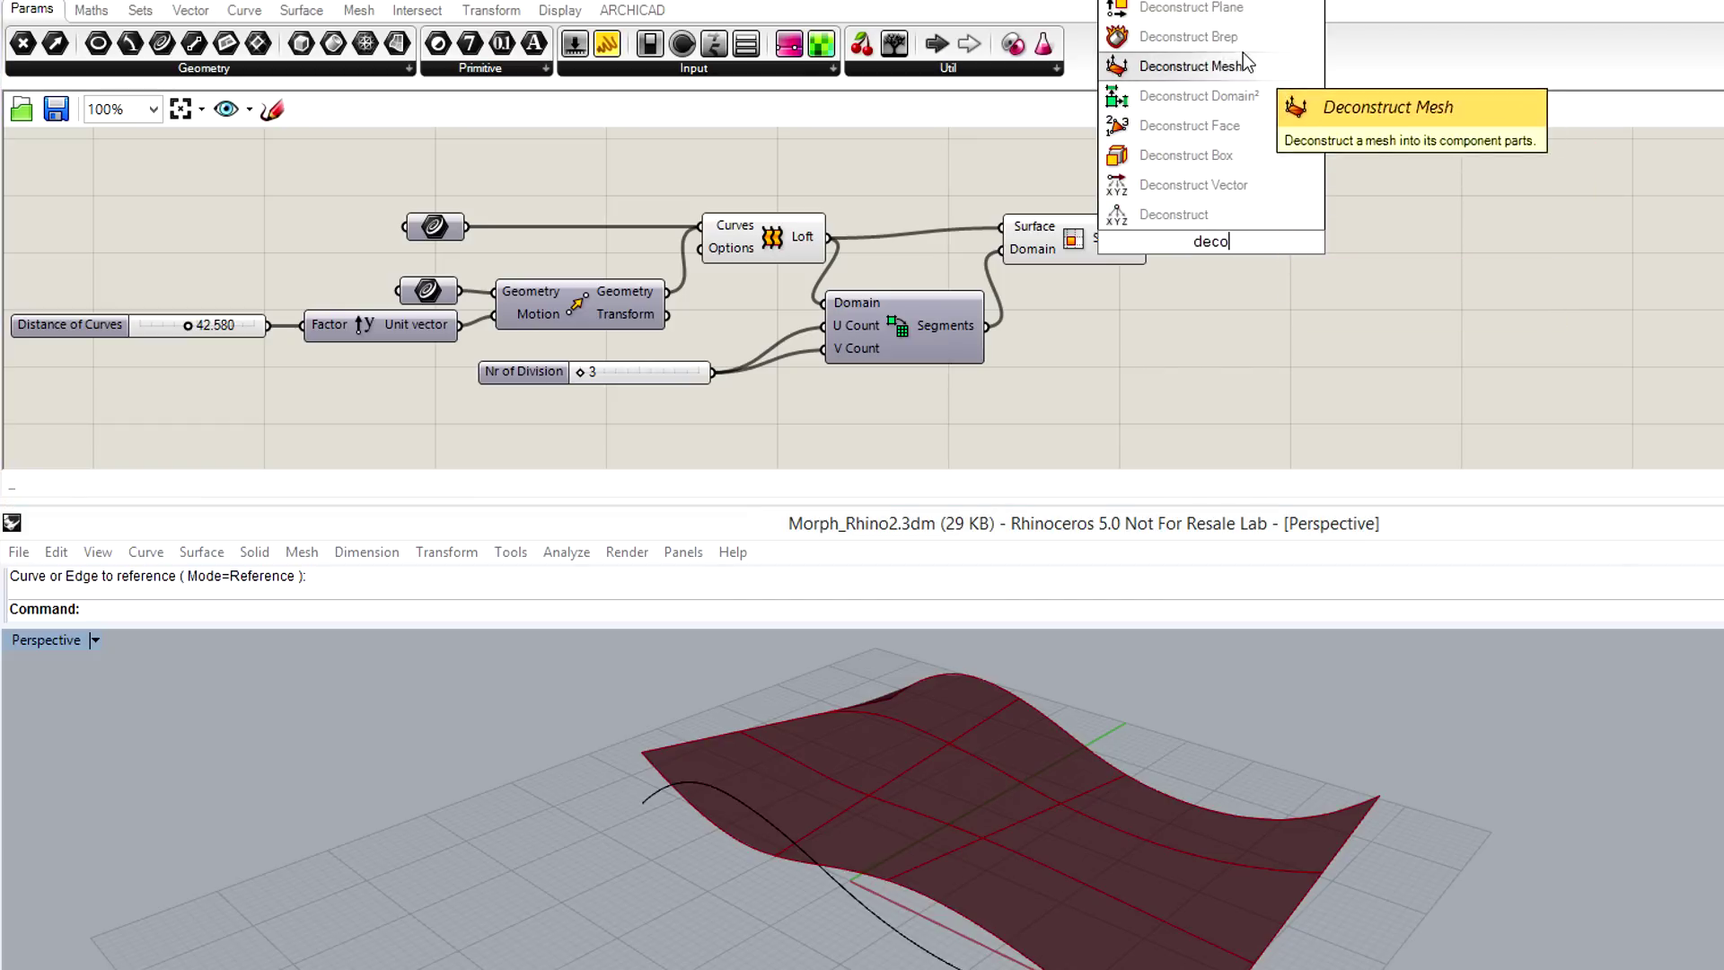
{"action": "left_click", "coordinate": [1188, 36]}
{"action": "mouse_move", "coordinate": [1194, 237]}
{"action": "left_mouse_down"}
{"action": "mouse_move", "coordinate": [1227, 241]}
{"action": "mouse_move", "coordinate": [1176, 239]}
{"action": "left_mouse_up"}
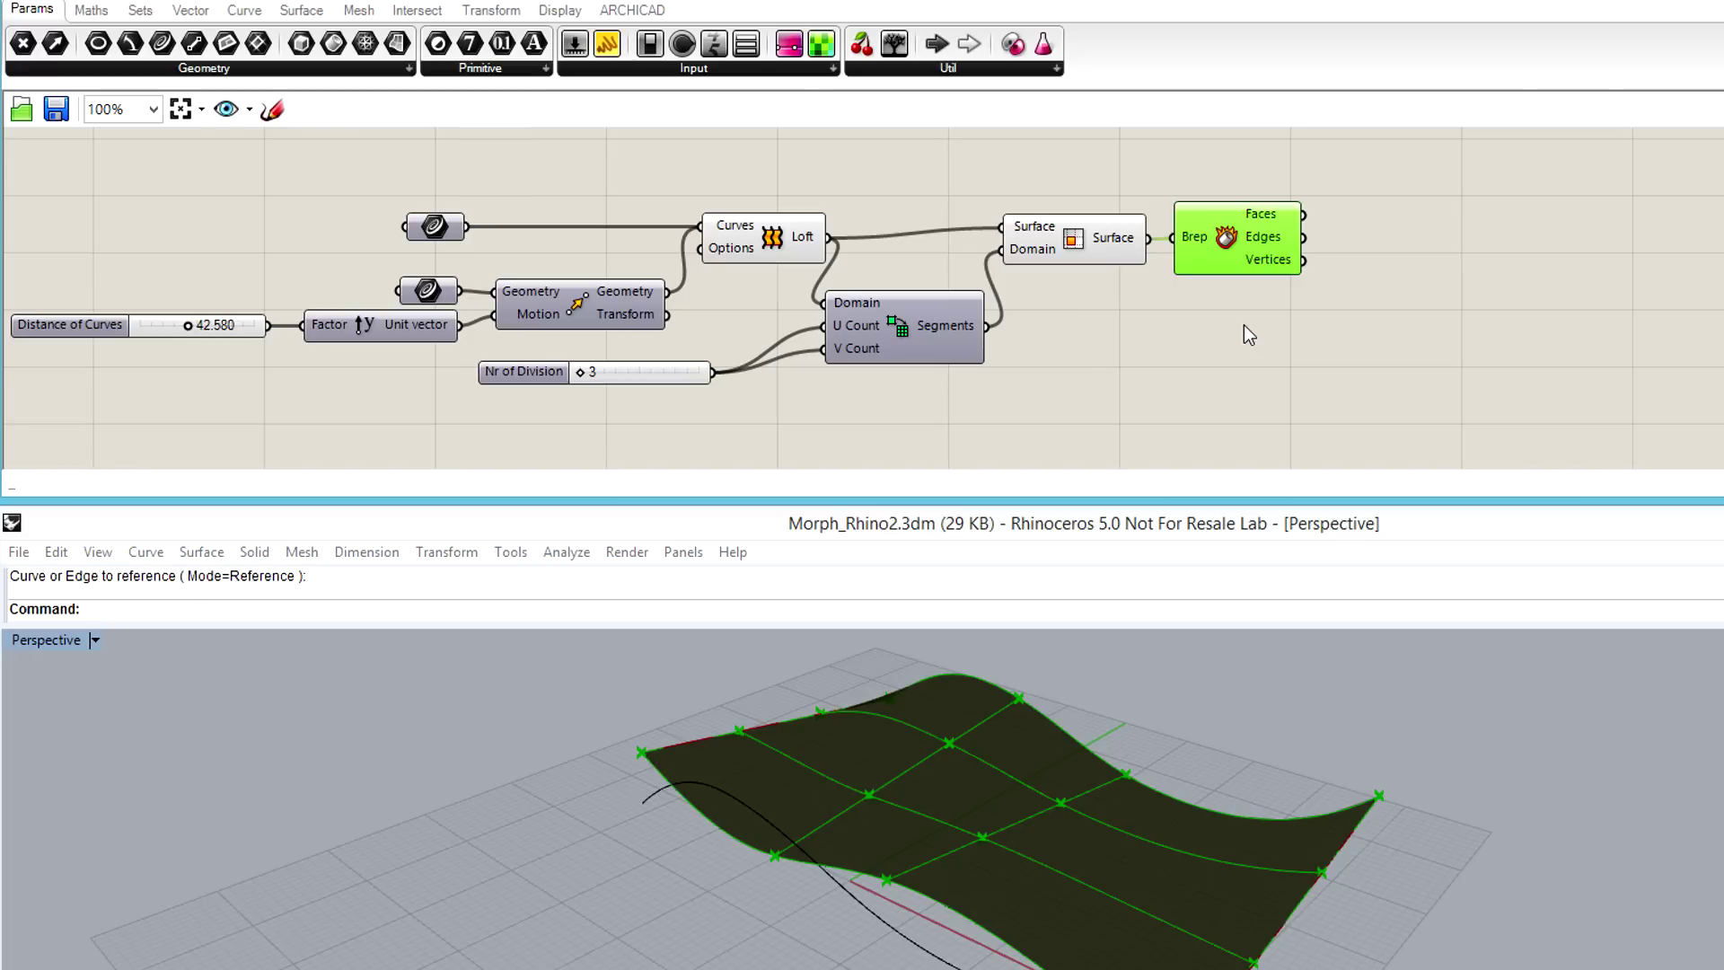
{"action": "right_click", "coordinate": [770, 238]}
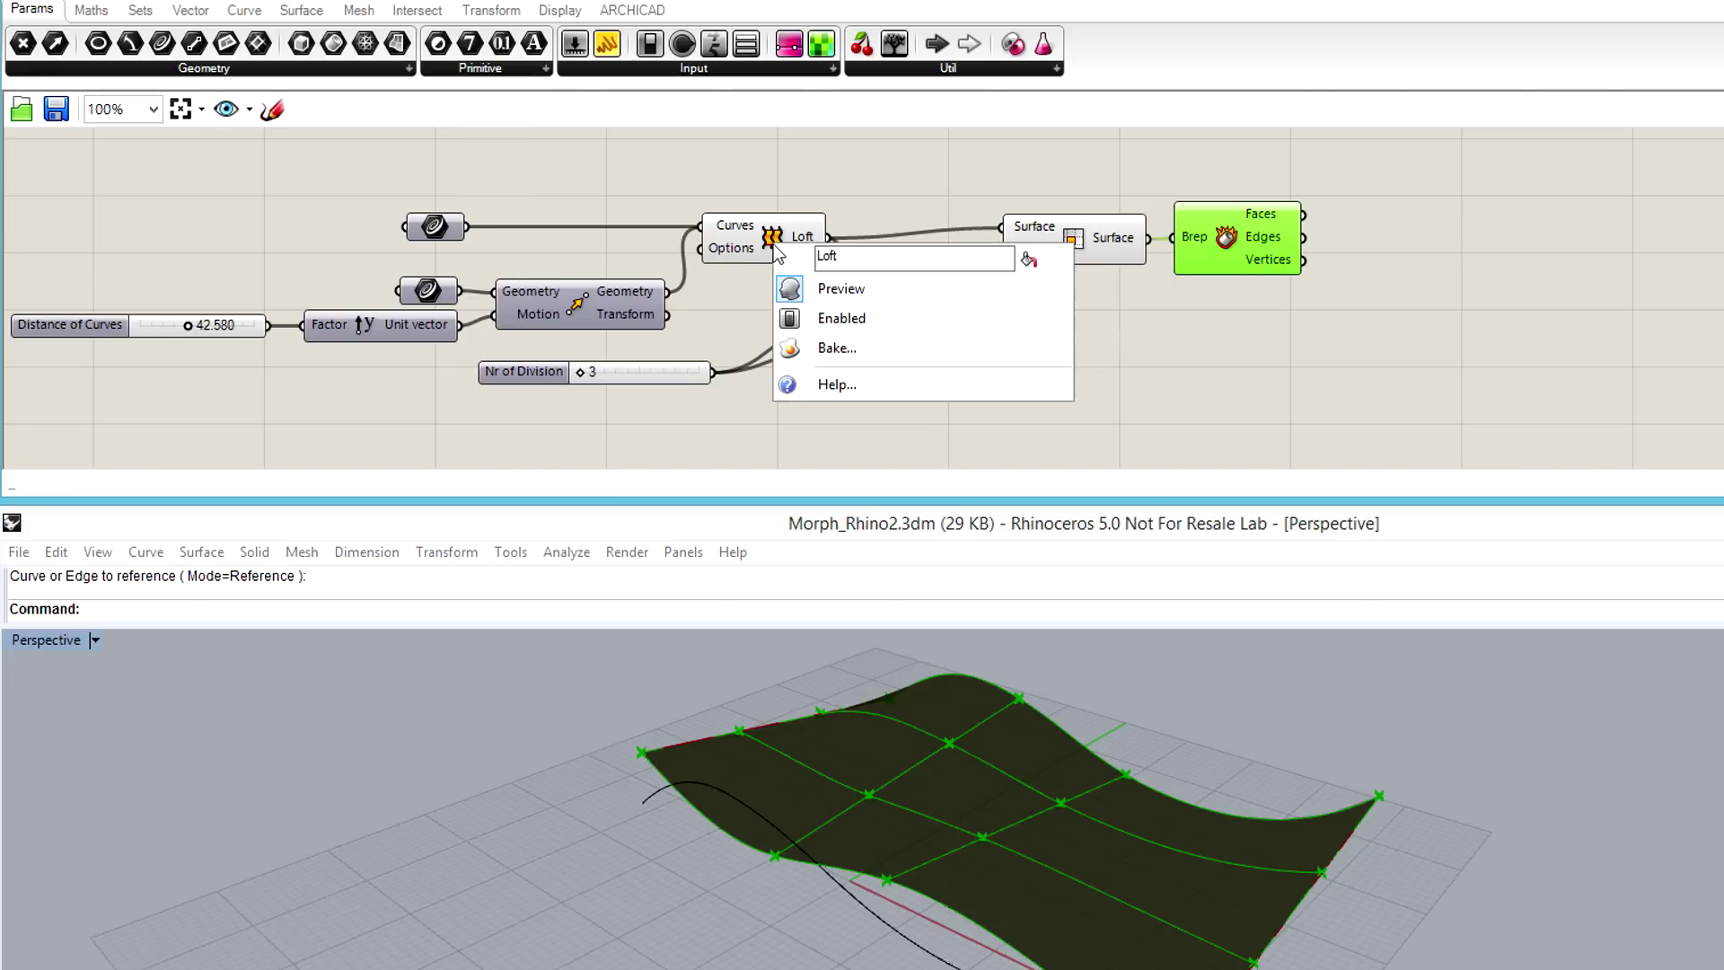
{"action": "left_click", "coordinate": [829, 288]}
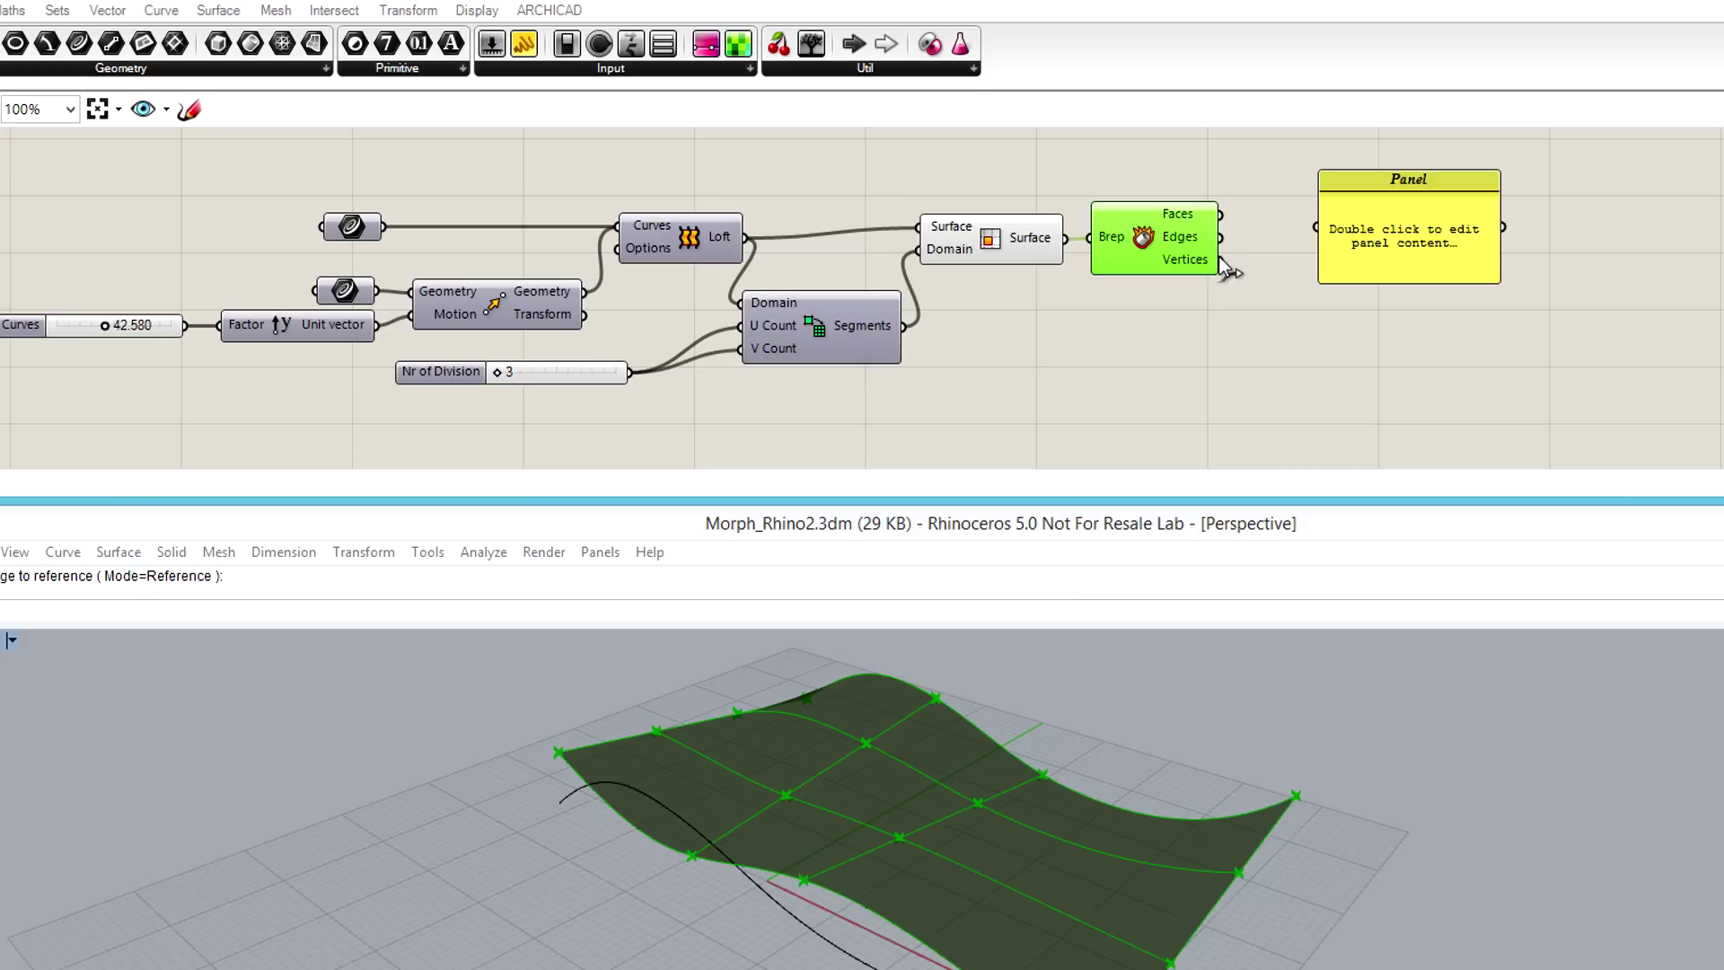
Inspect the Vertices output in a temporary panel, then delete the panel
{"action": "left_click_drag", "start_coordinate": [1220, 258], "coordinate": [1320, 229]}
{"action": "left_click_drag", "start_coordinate": [1499, 282], "coordinate": [1536, 418]}
{"action": "mouse_move", "coordinate": [1462, 175]}
{"action": "left_mouse_down"}
{"action": "mouse_move", "coordinate": [1493, 218]}
{"action": "mouse_move", "coordinate": [1649, 213]}
{"action": "mouse_move", "coordinate": [1661, 378]}
{"action": "left_mouse_up"}
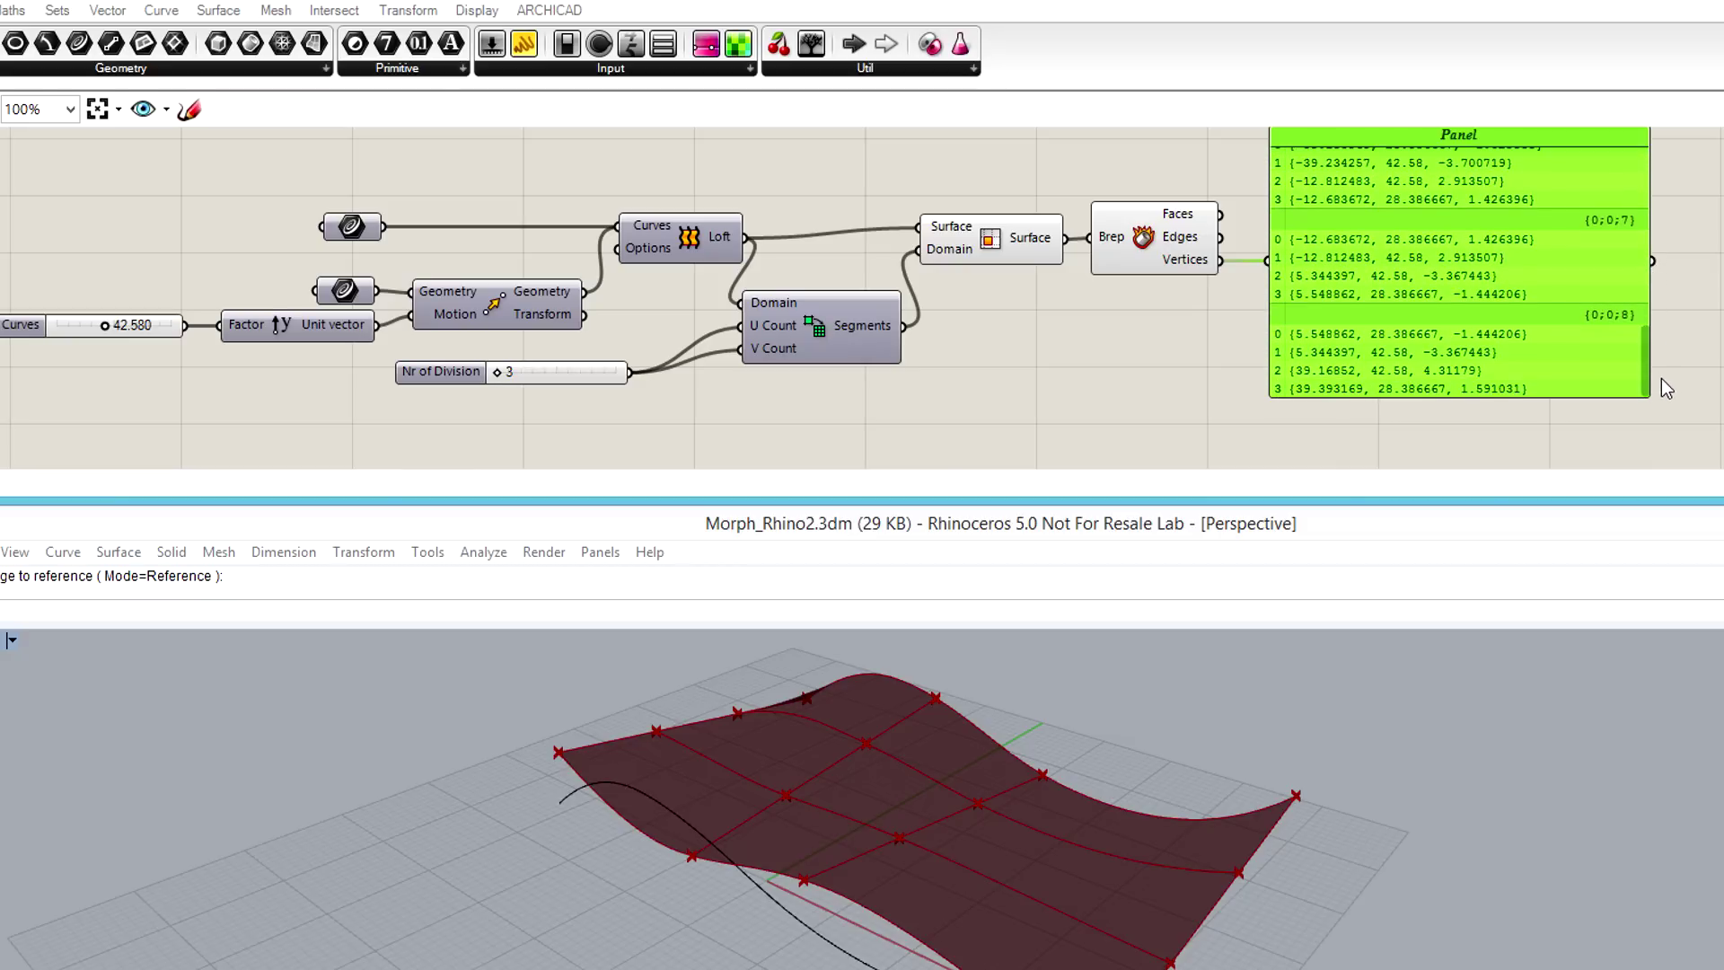
{"action": "left_click_drag", "start_coordinate": [1664, 381], "coordinate": [1660, 190]}
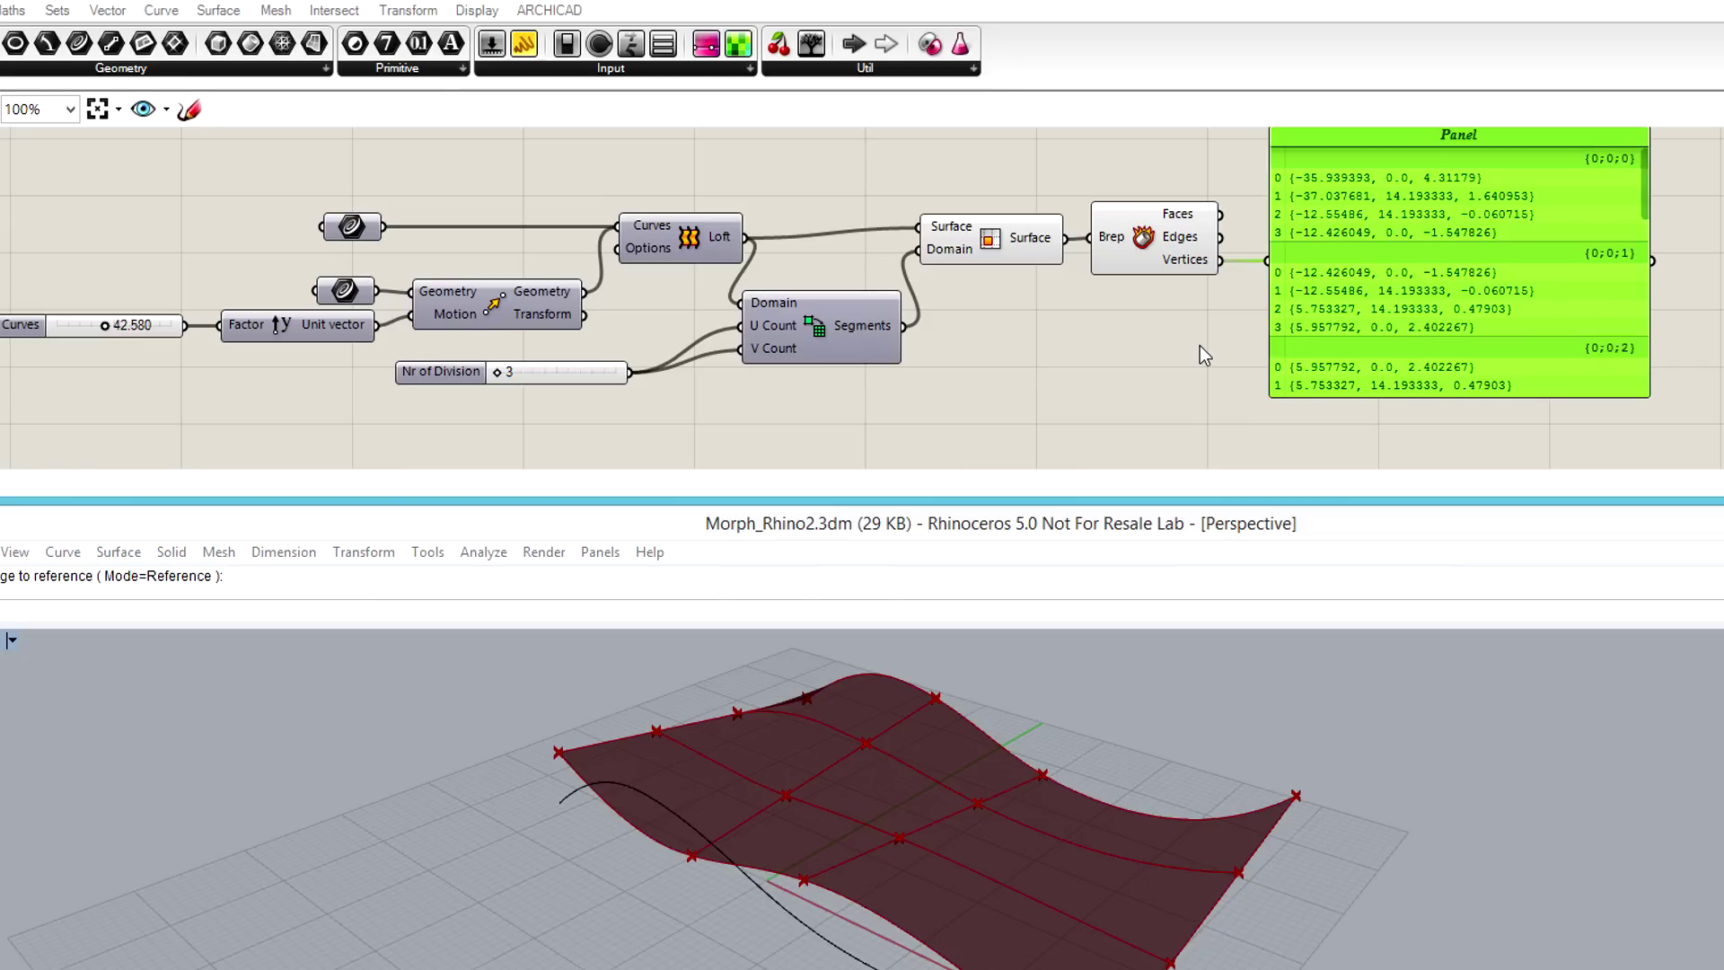
{"action": "key", "text": "Delete"}
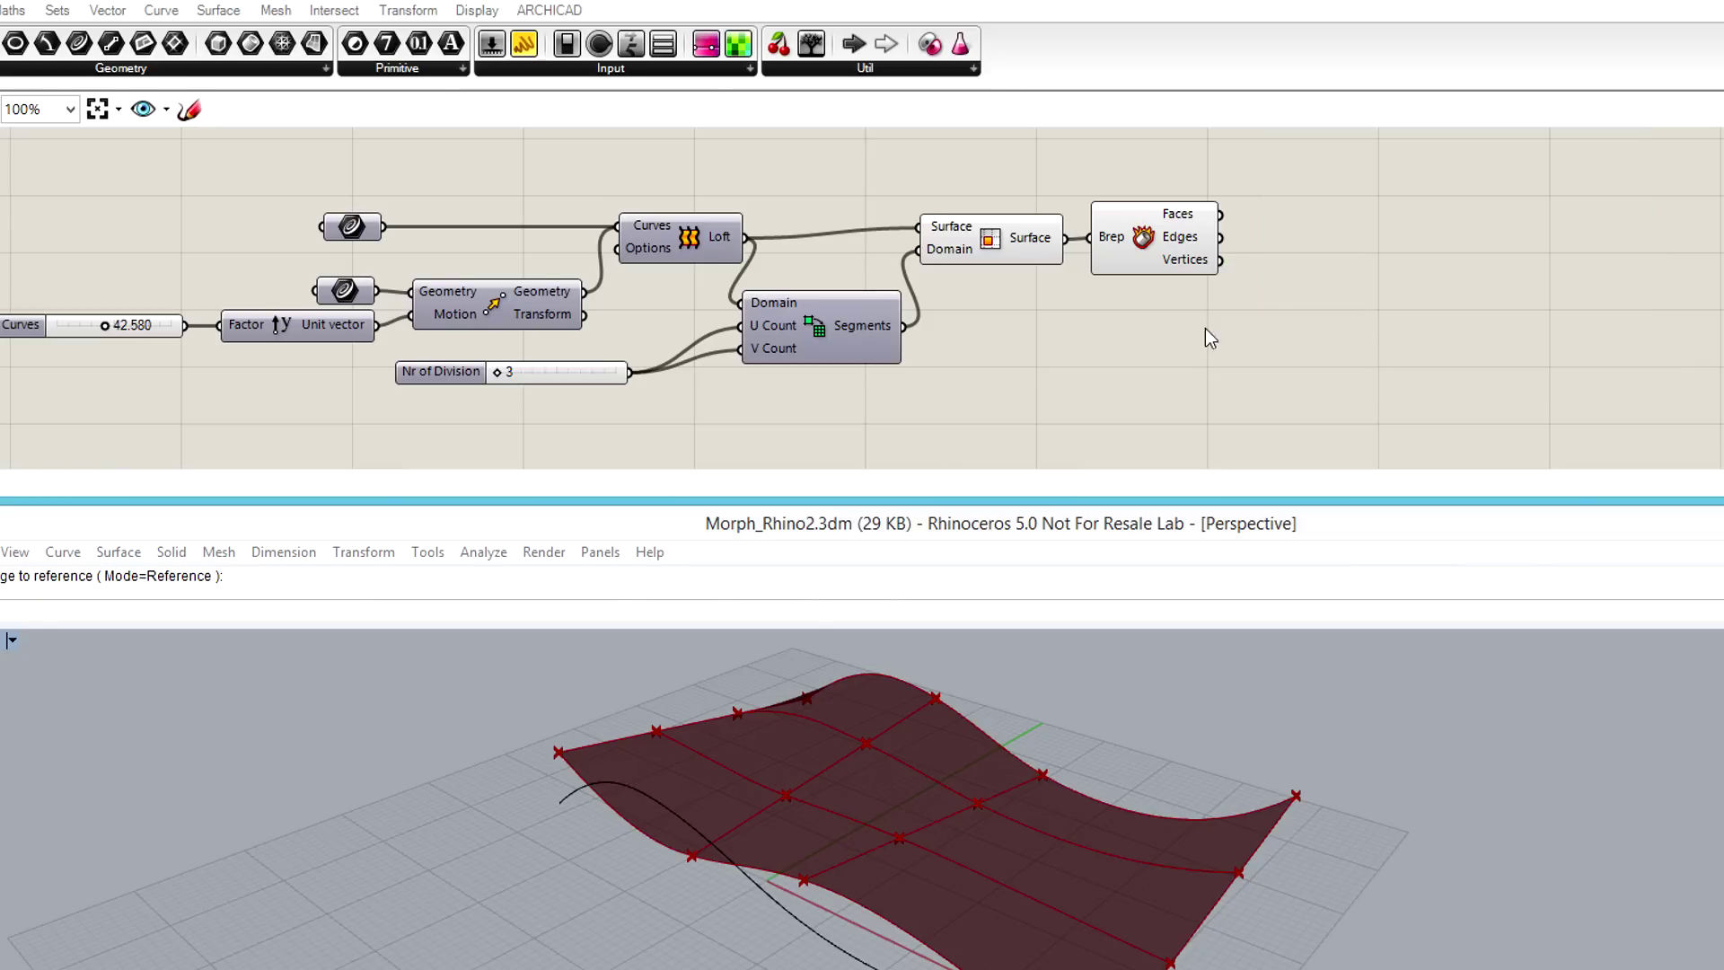
Stack four List Length components and wire Deconstruct Brep's vertices into each
{"action": "double_click", "coordinate": [1185, 307]}
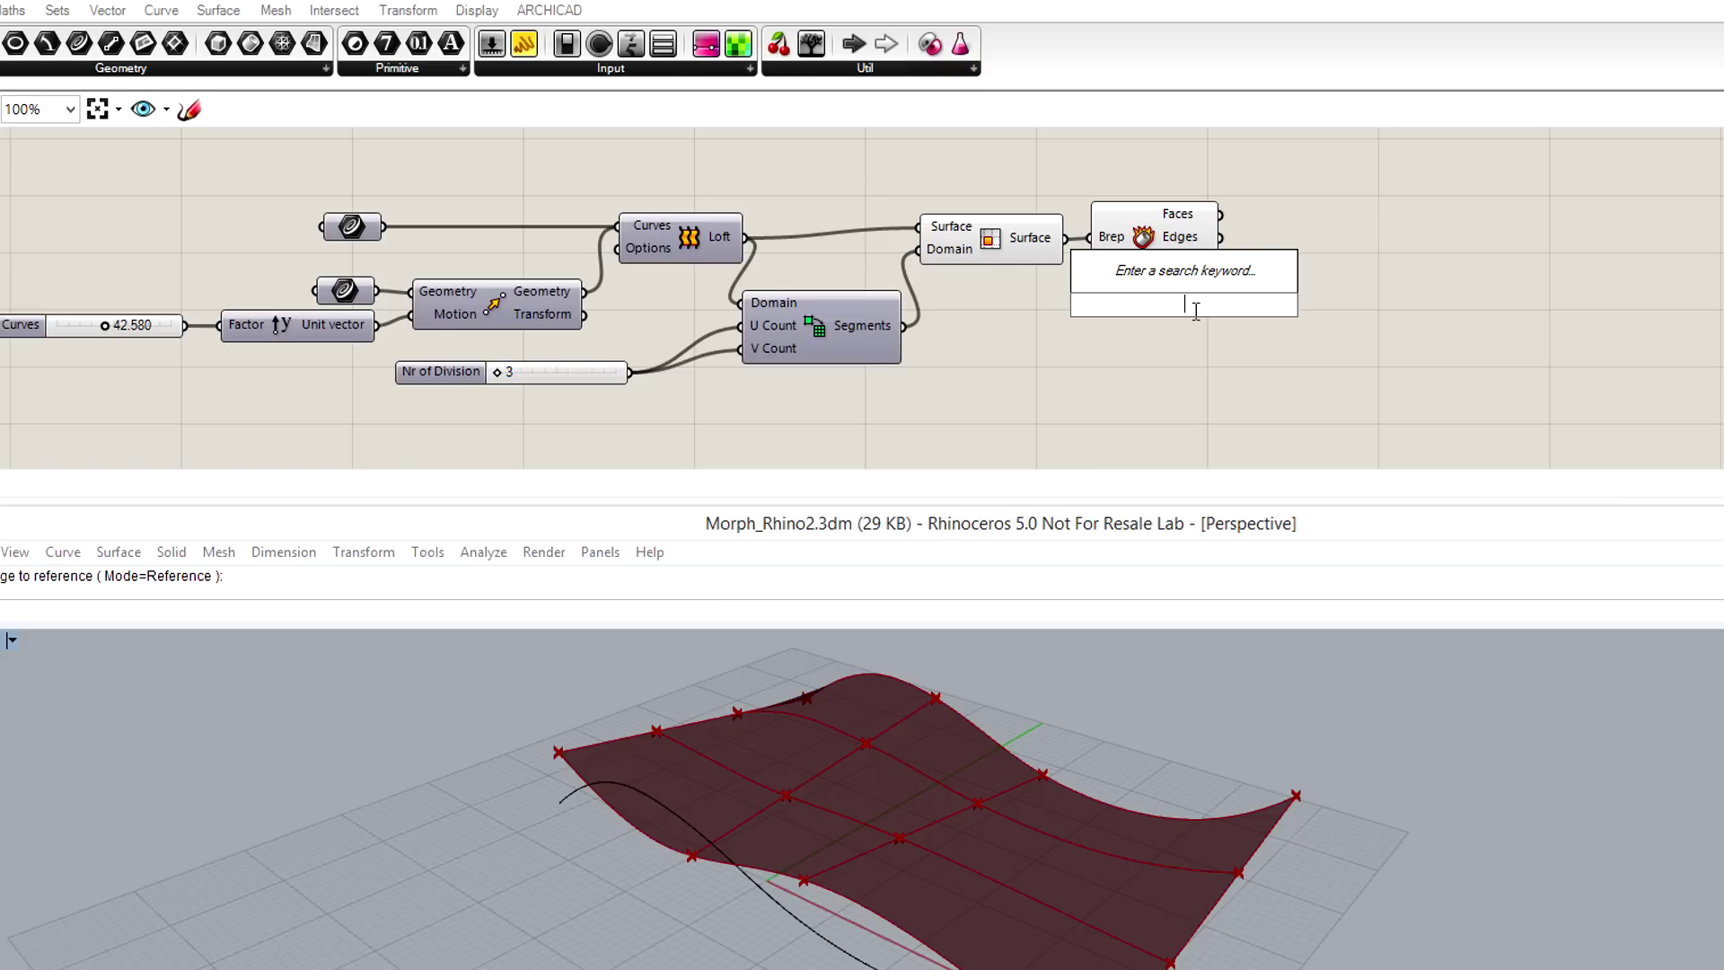
{"action": "type", "text": "list"}
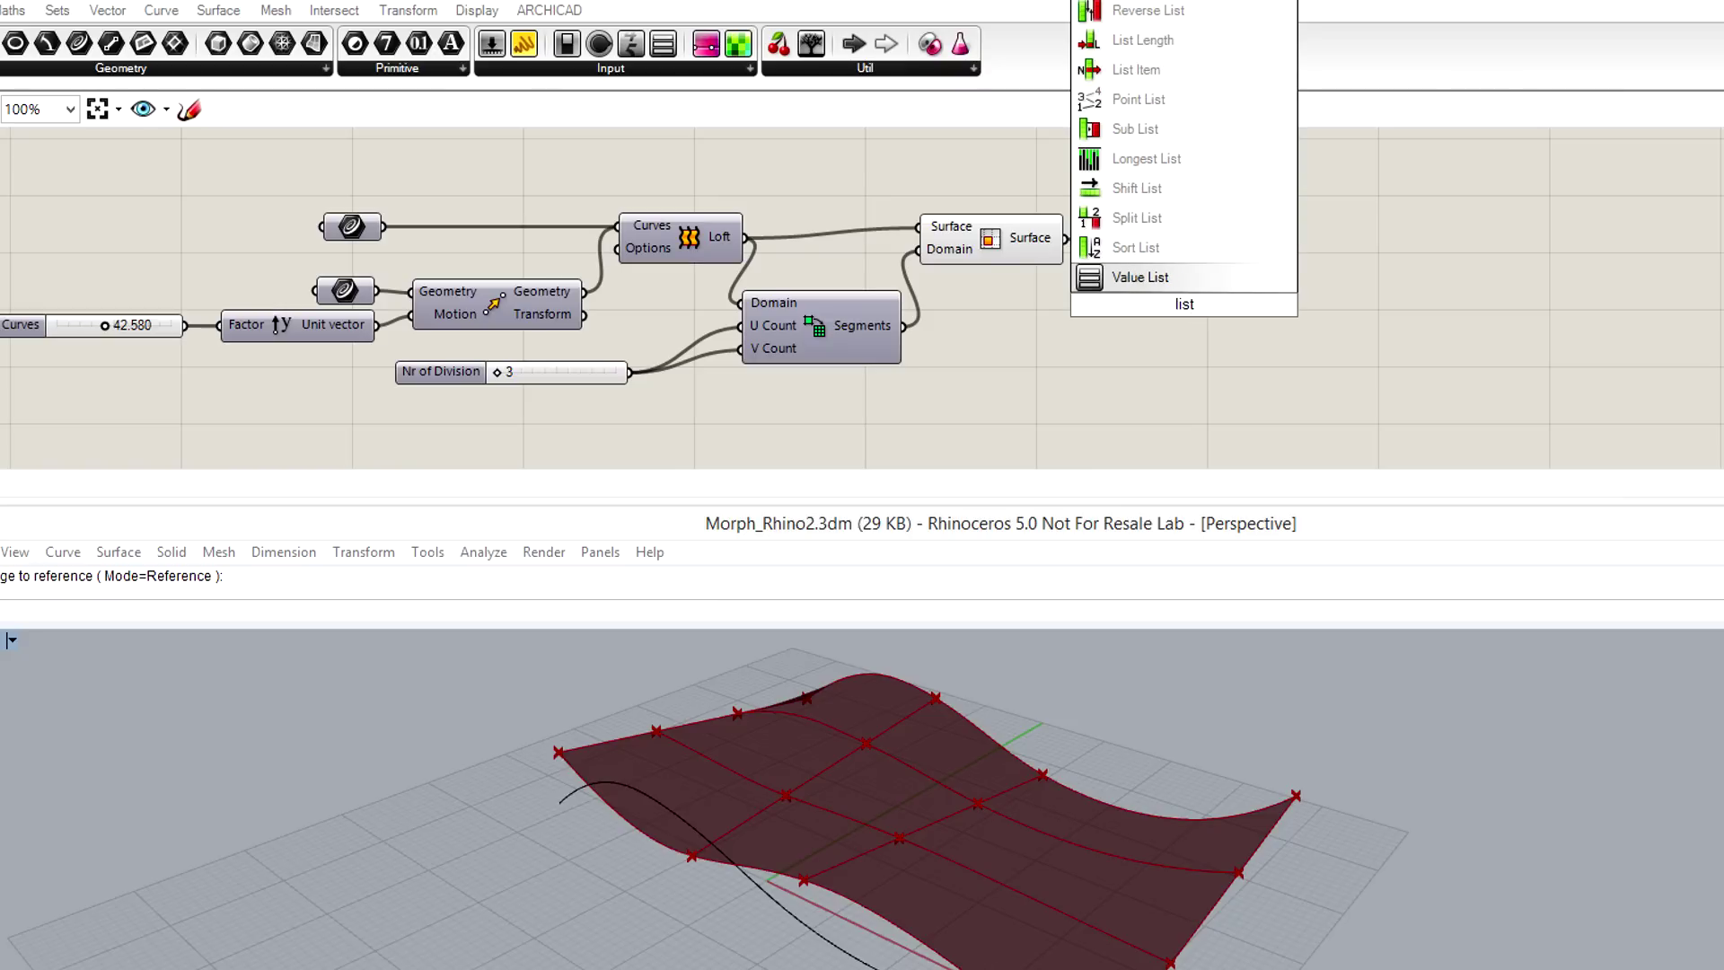
{"action": "left_click", "coordinate": [1168, 48]}
{"action": "mouse_move", "coordinate": [1191, 306]}
{"action": "left_mouse_down"}
{"action": "mouse_move", "coordinate": [1217, 313]}
{"action": "mouse_move", "coordinate": [1198, 380]}
{"action": "left_mouse_up"}
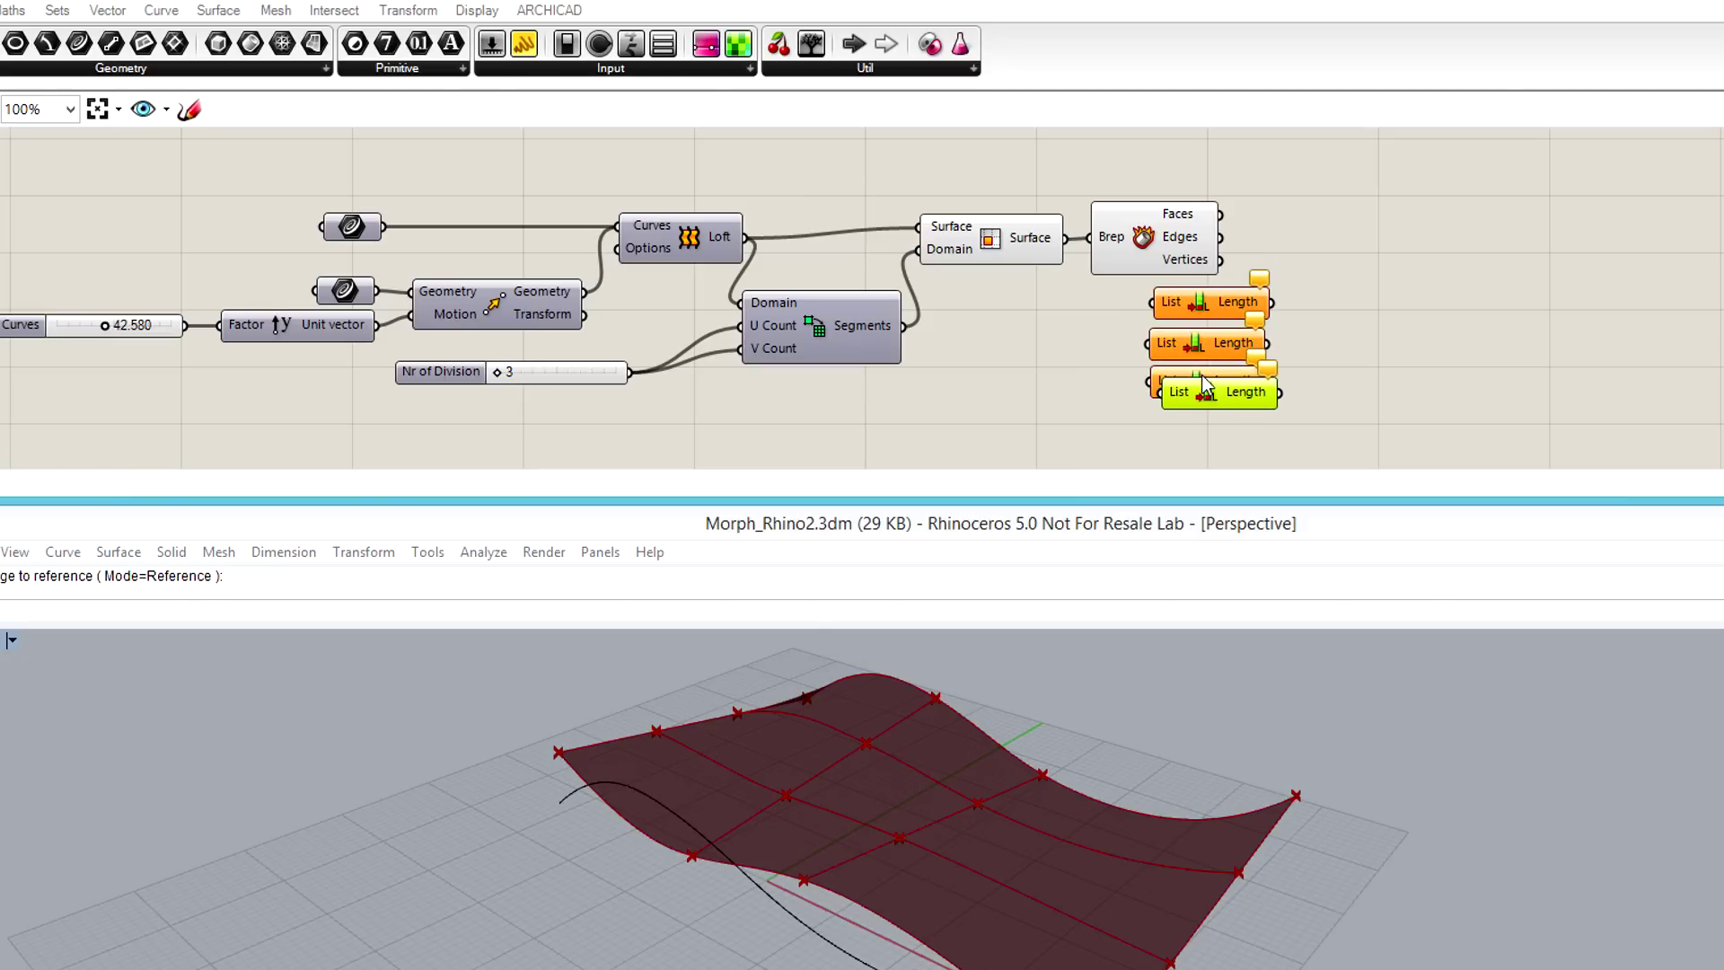
{"action": "left_click_drag", "start_coordinate": [1204, 388], "coordinate": [1199, 420]}
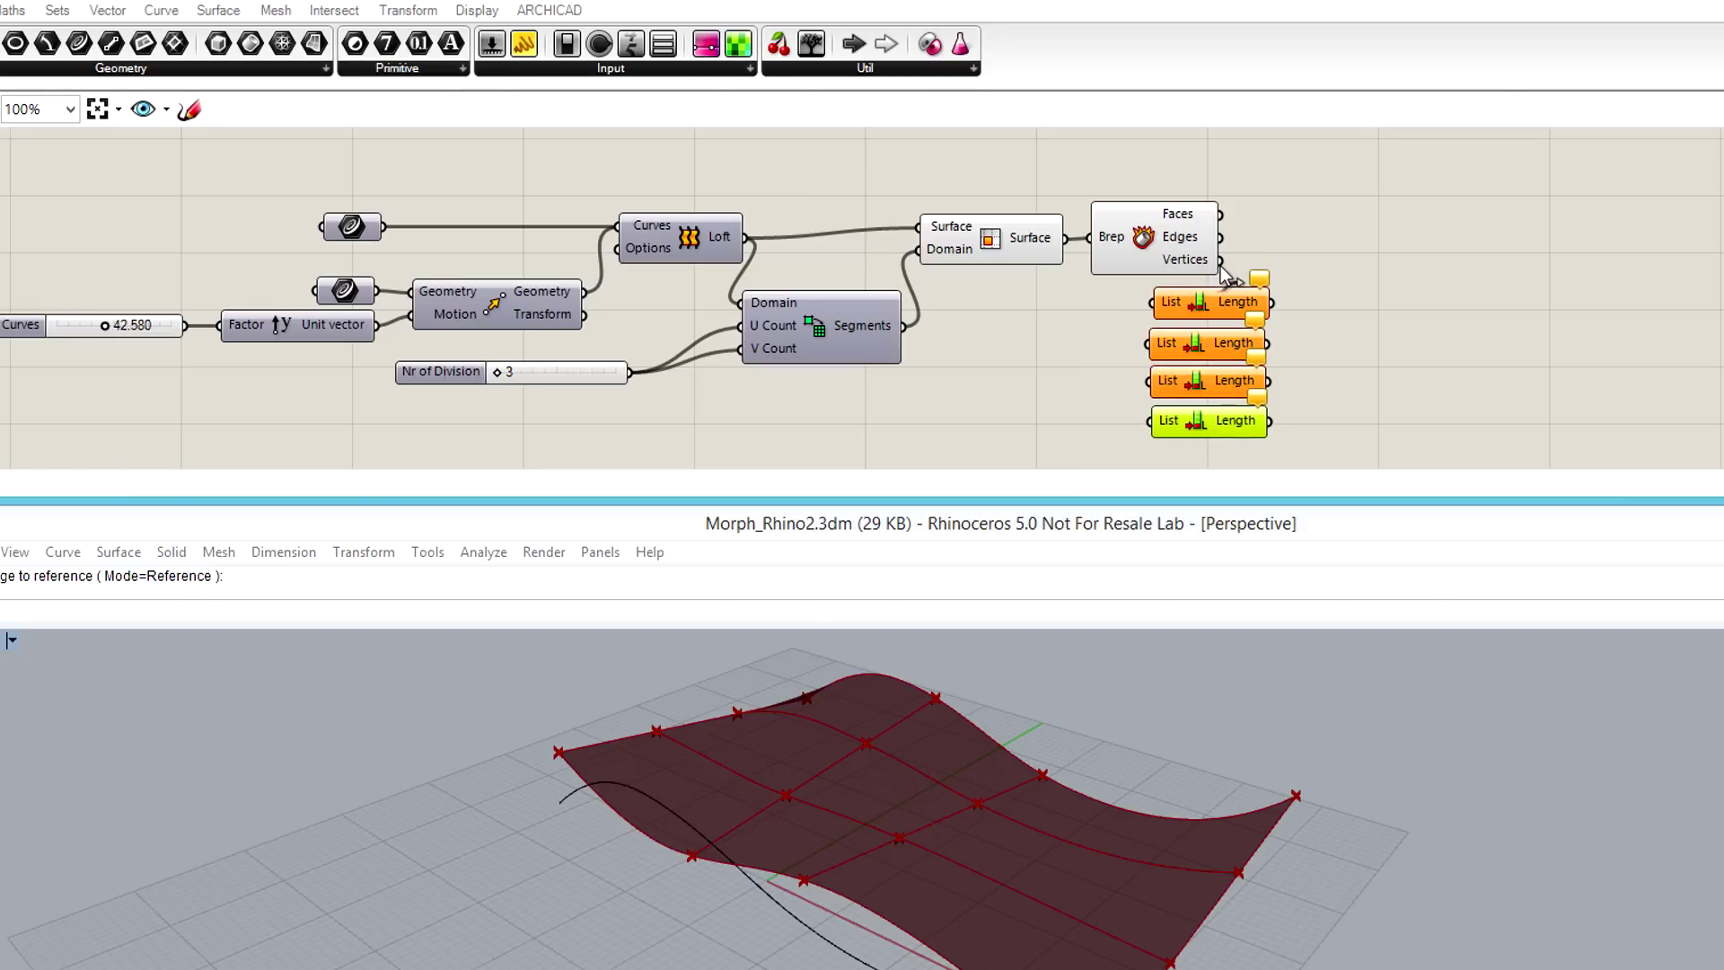
{"action": "mouse_move", "coordinate": [1218, 259]}
{"action": "left_mouse_down"}
{"action": "mouse_move", "coordinate": [1156, 302]}
{"action": "mouse_move", "coordinate": [1149, 344]}
{"action": "left_mouse_up"}
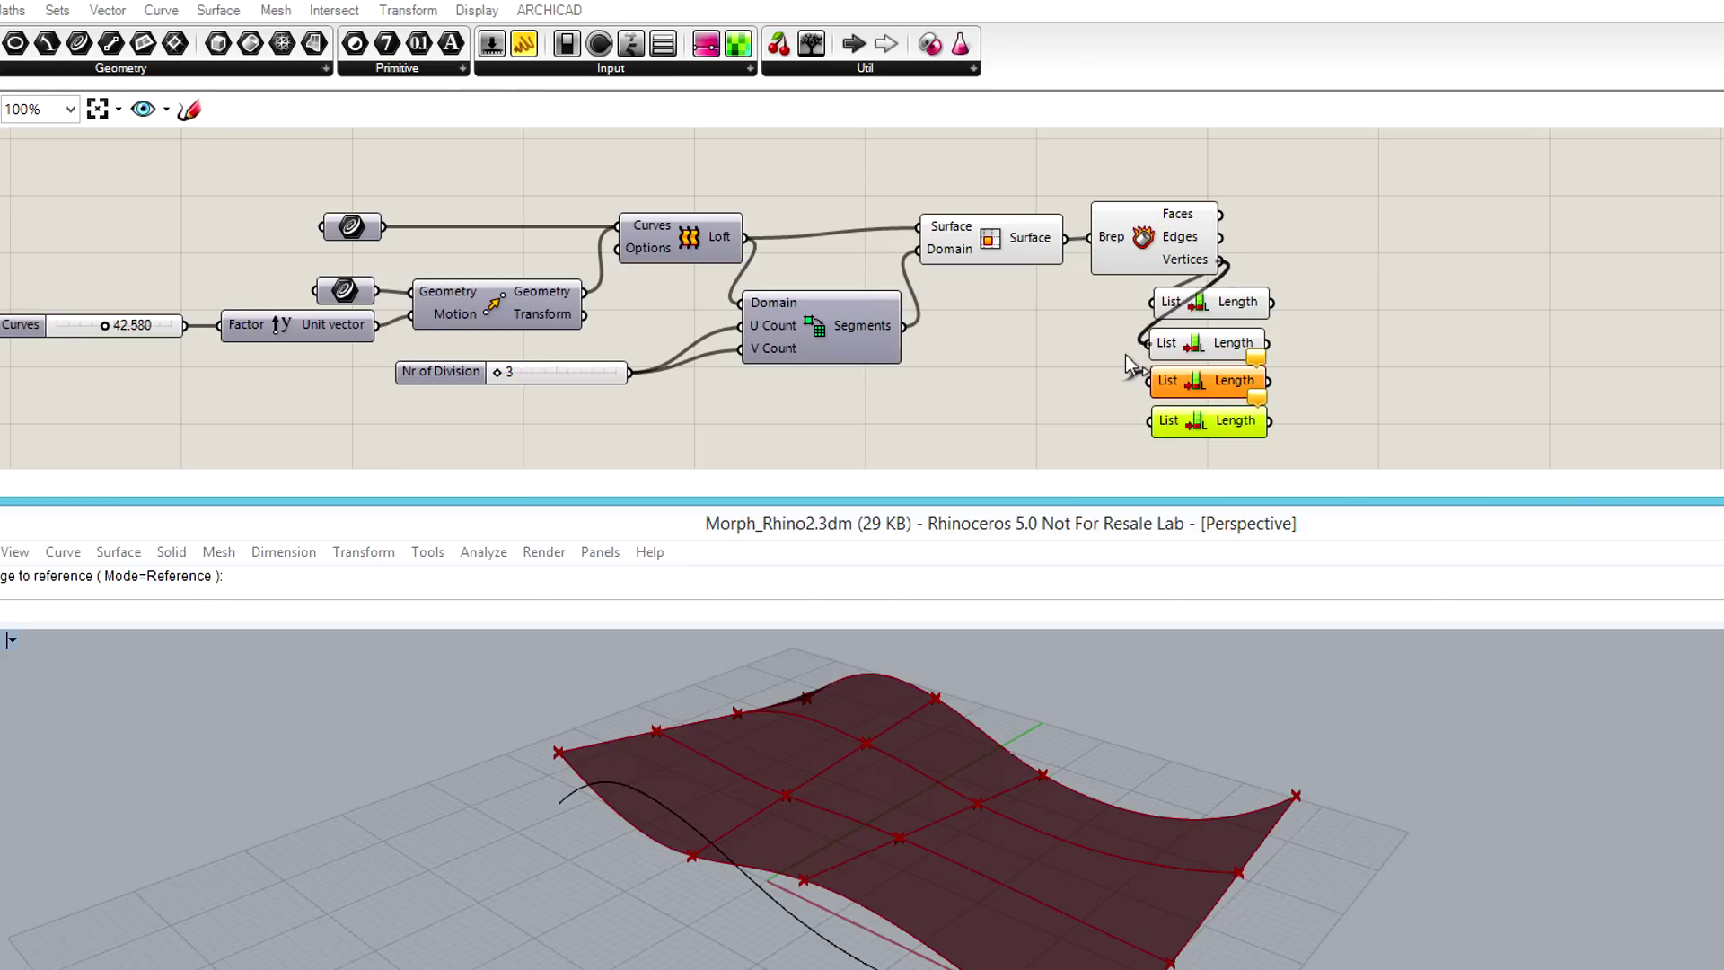
{"action": "left_click_drag", "start_coordinate": [1218, 258], "coordinate": [1150, 380]}
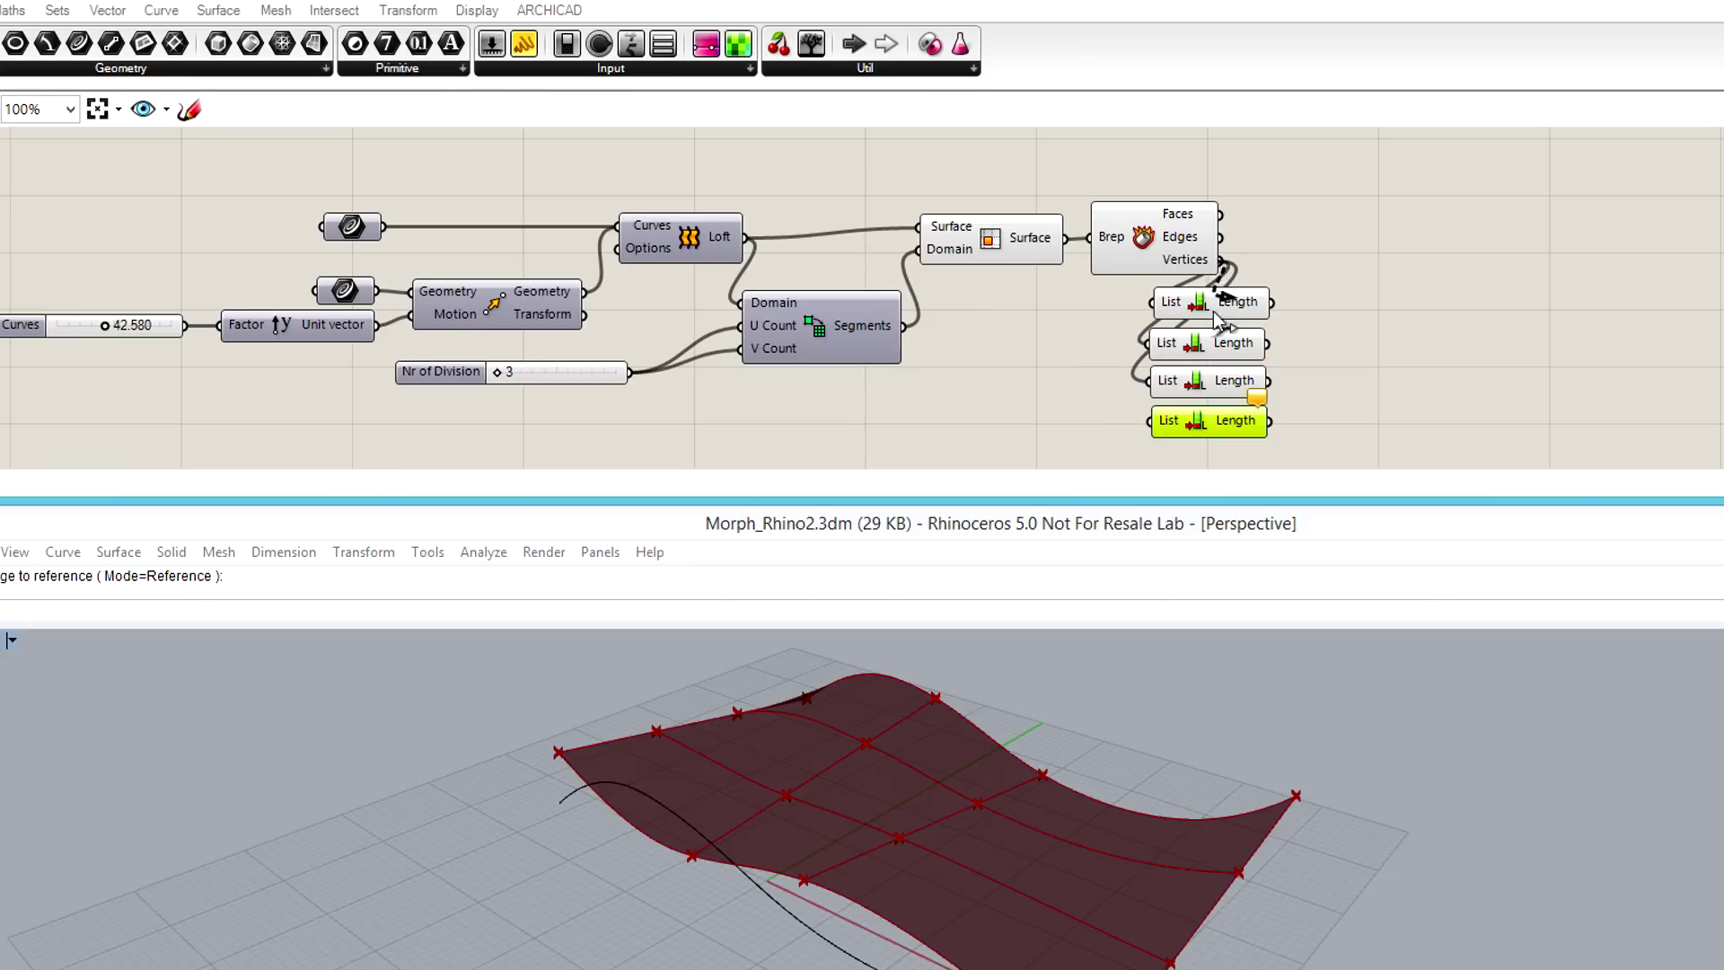
{"action": "left_click_drag", "start_coordinate": [1219, 260], "coordinate": [1154, 422]}
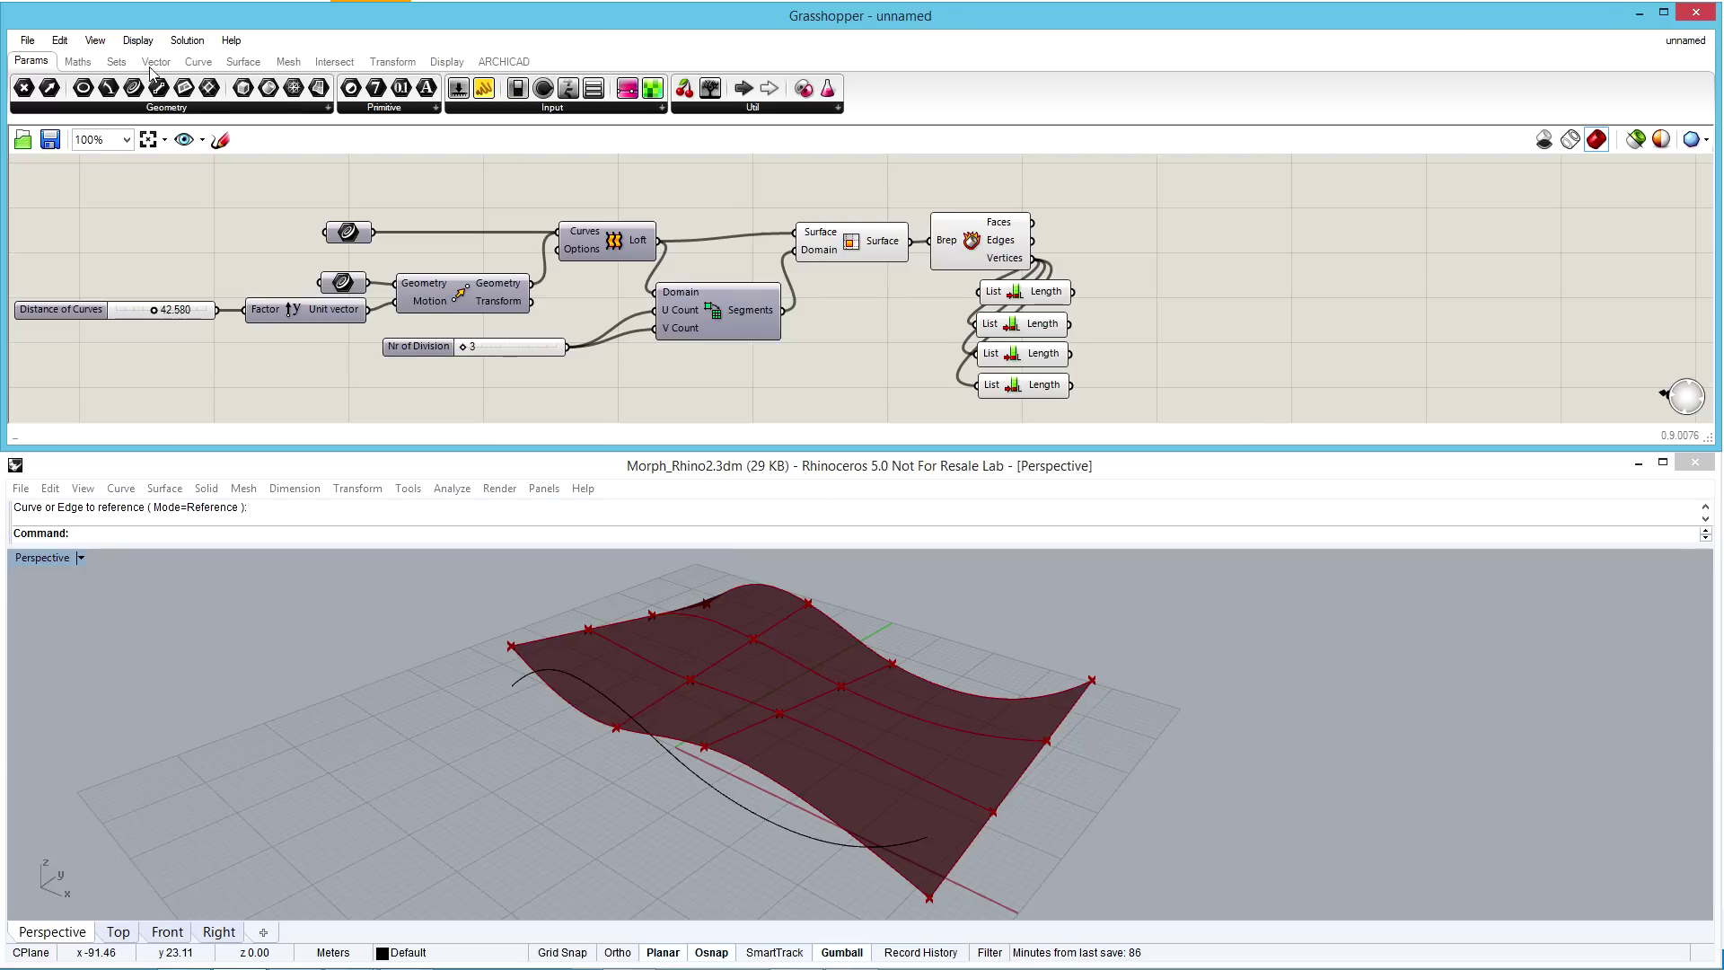
{"action": "left_click", "coordinate": [92, 64]}
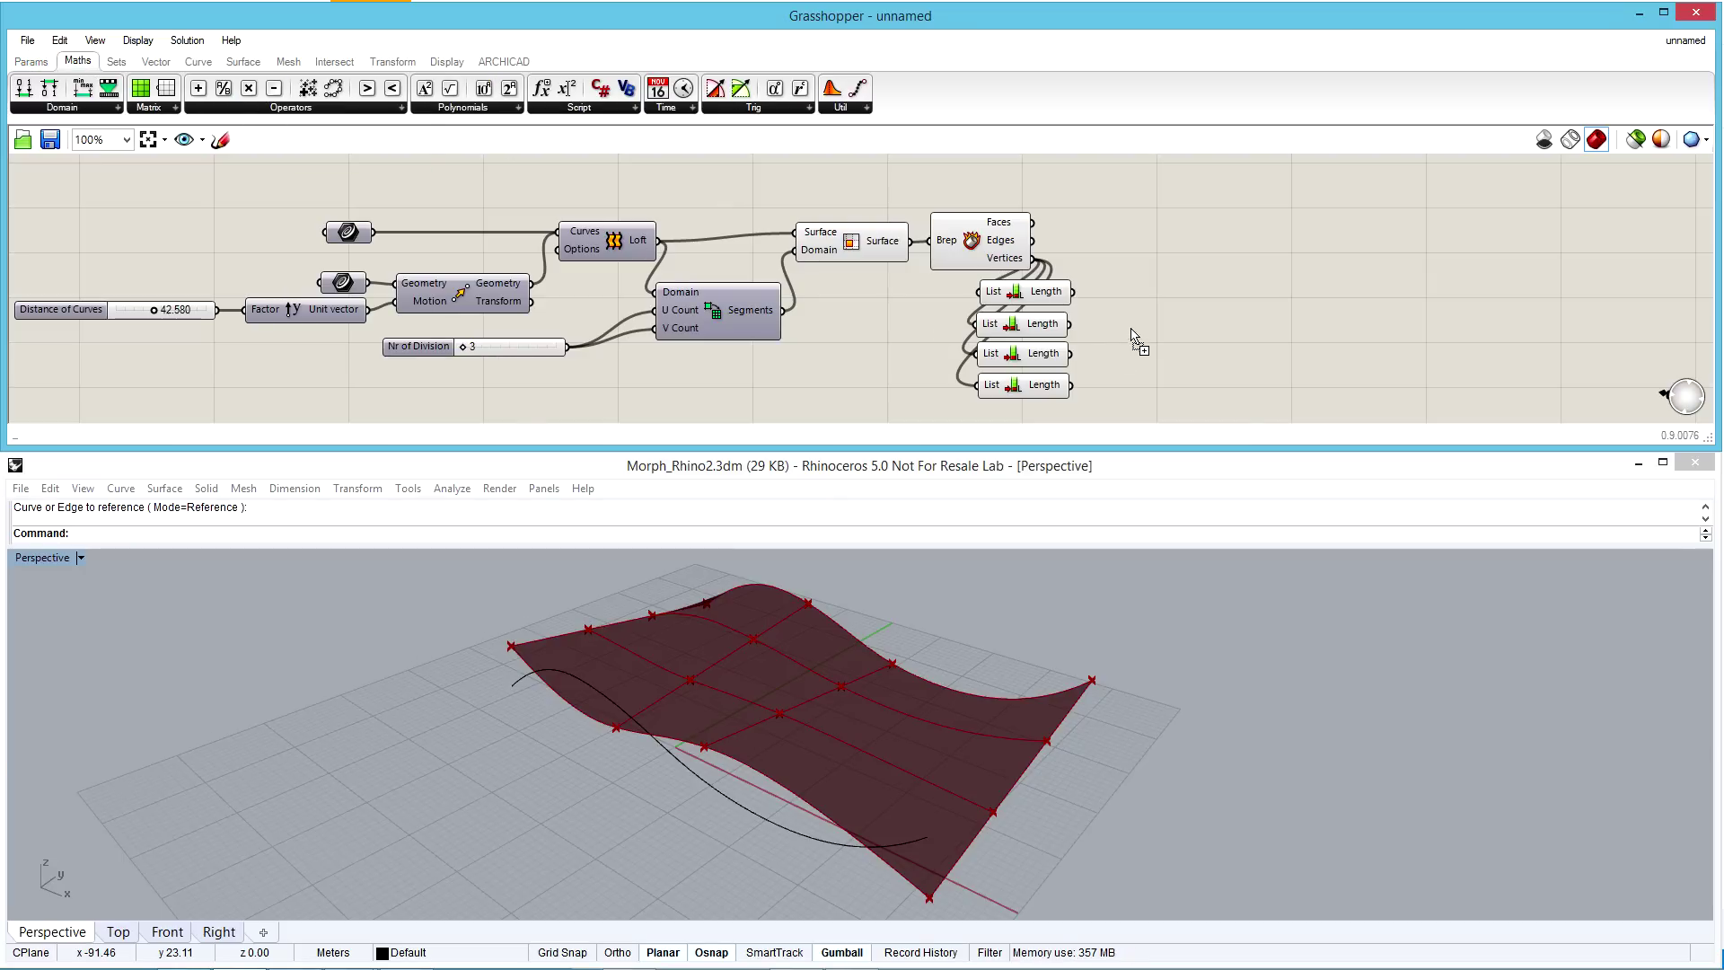
Wire vertex counts into three Subtraction components, setting each B input to 1
{"action": "left_click_drag", "start_coordinate": [1132, 335], "coordinate": [1151, 397]}
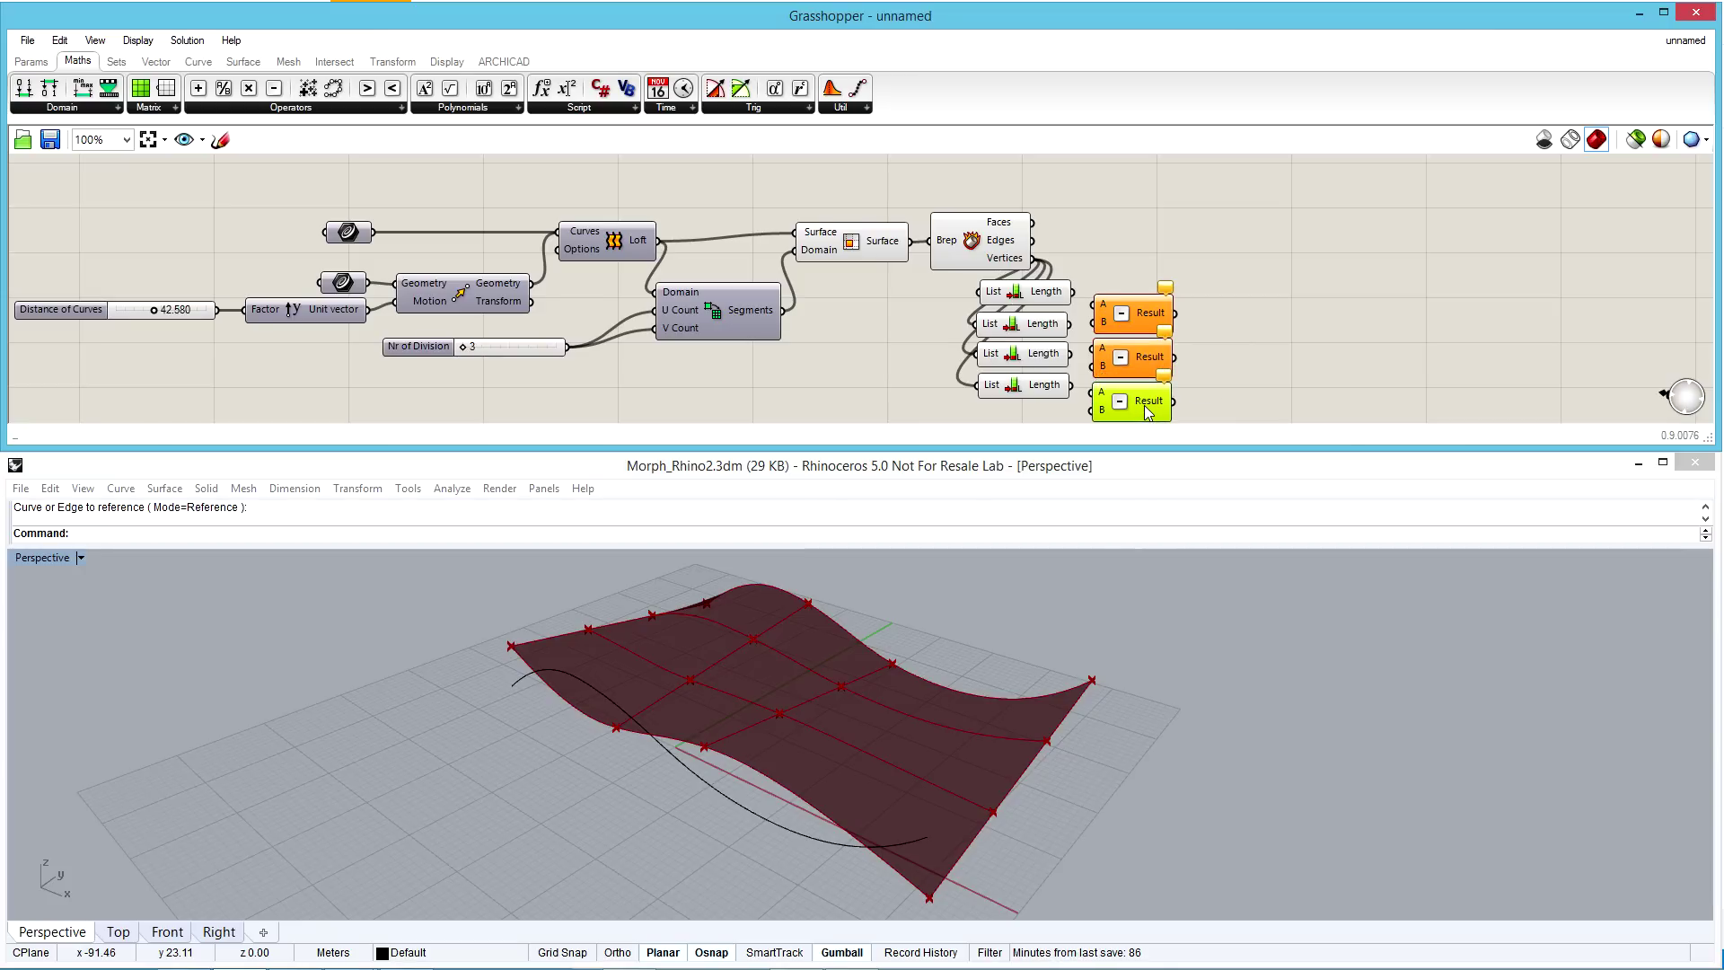
{"action": "right_click_drag", "start_coordinate": [1144, 406], "coordinate": [1141, 373]}
{"action": "left_click_drag", "start_coordinate": [1069, 325], "coordinate": [1097, 336]}
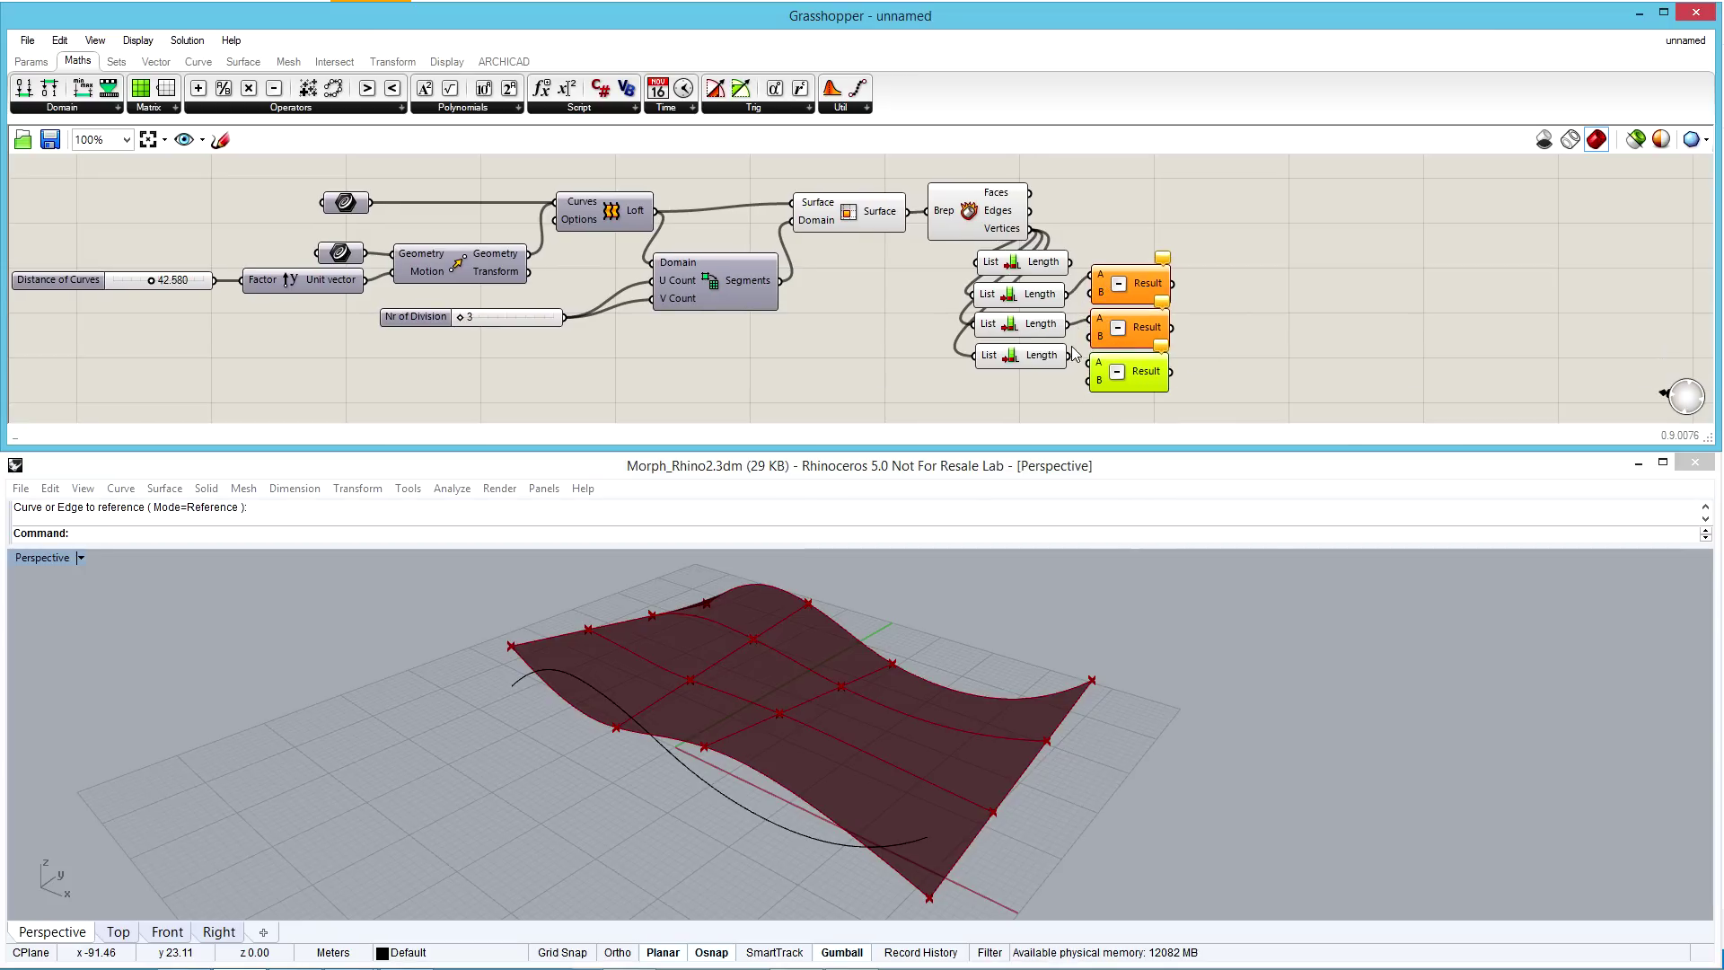
{"action": "left_click", "coordinate": [1199, 347]}
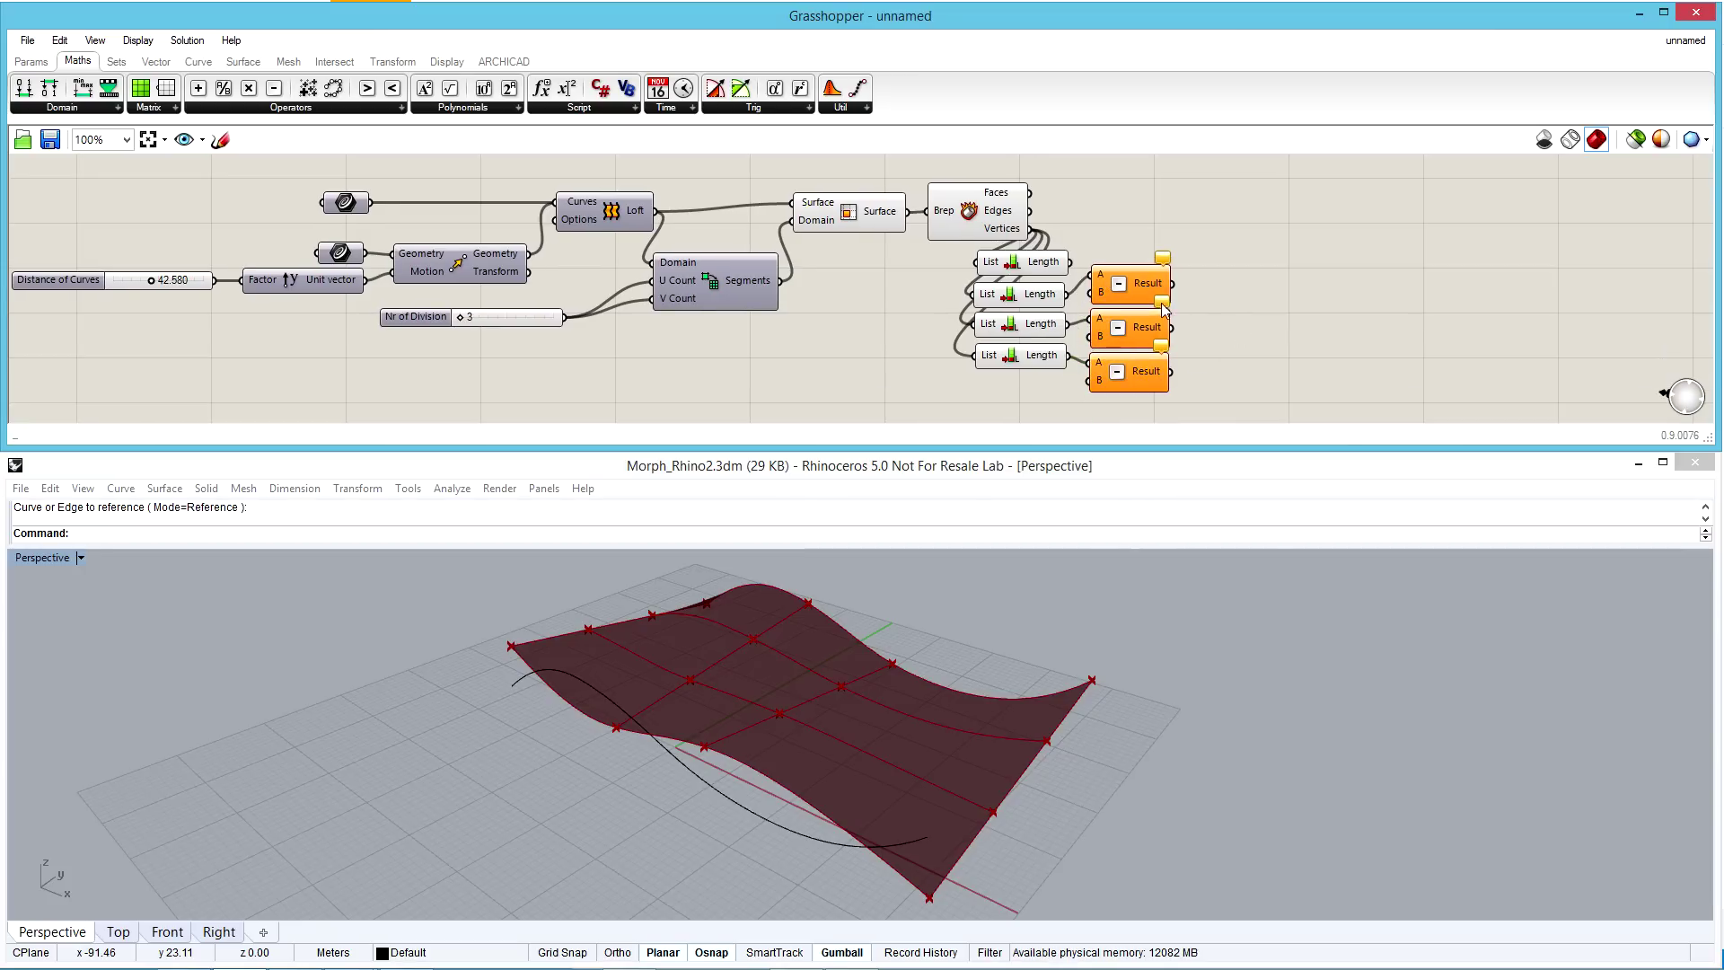
{"action": "right_click", "coordinate": [1103, 292]}
{"action": "mouse_move", "coordinate": [1170, 527]}
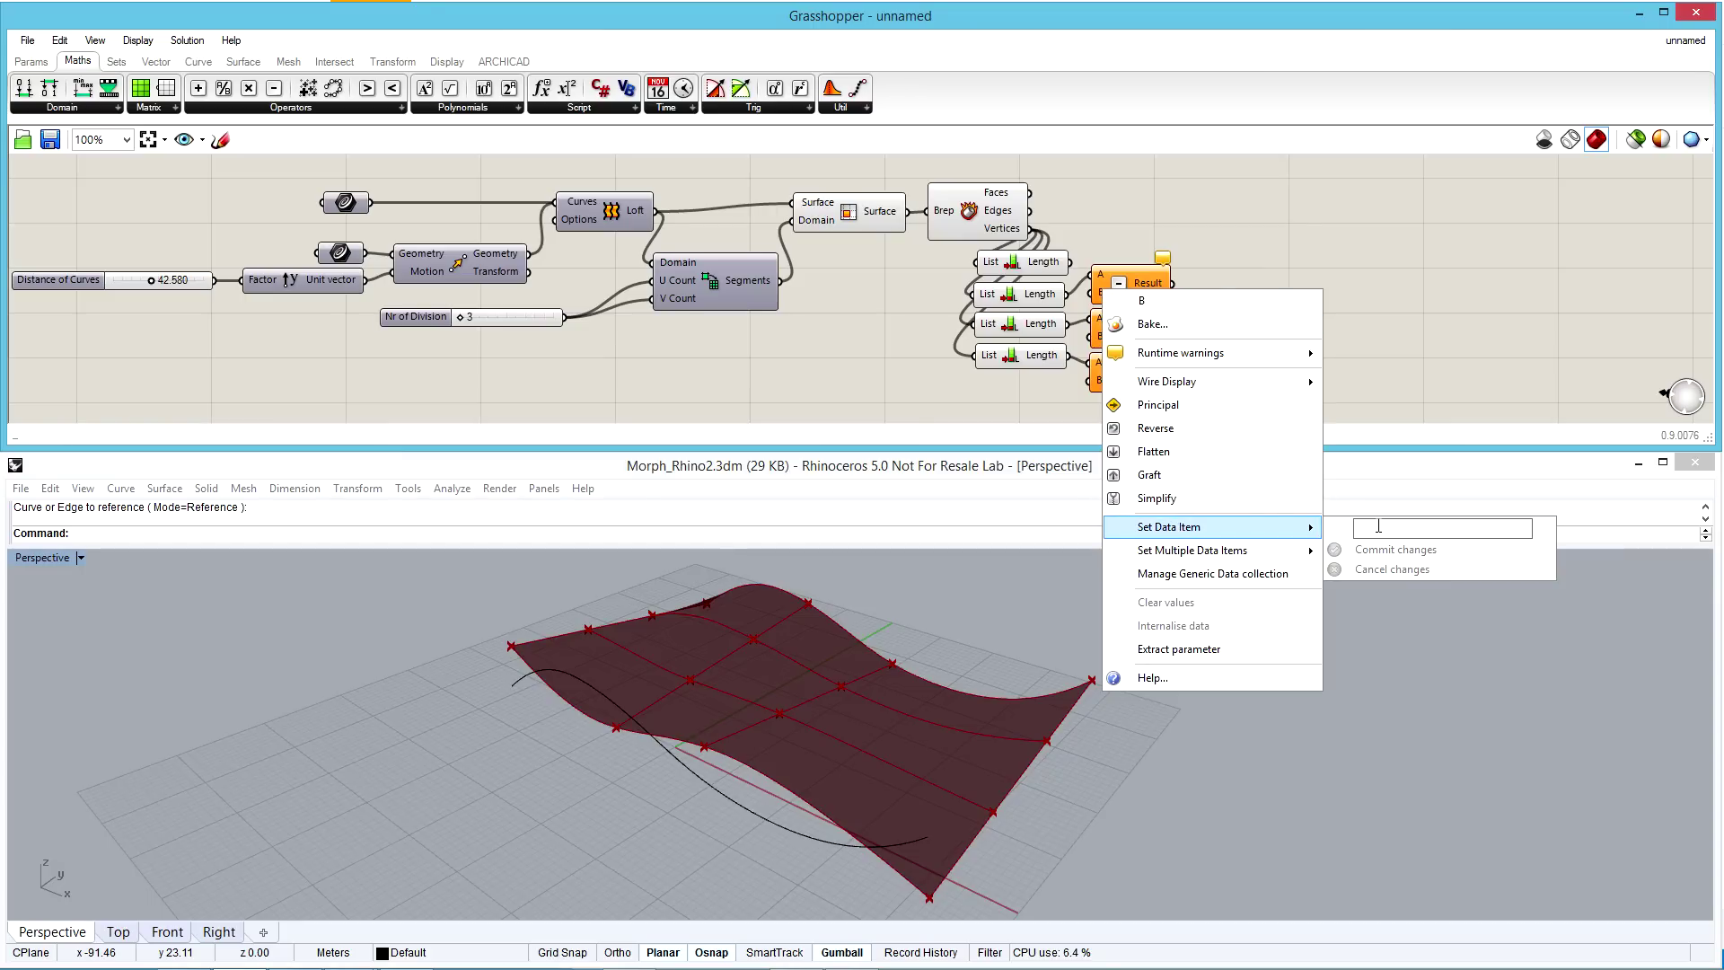
{"action": "type", "text": "1"}
{"action": "key", "text": "Return"}
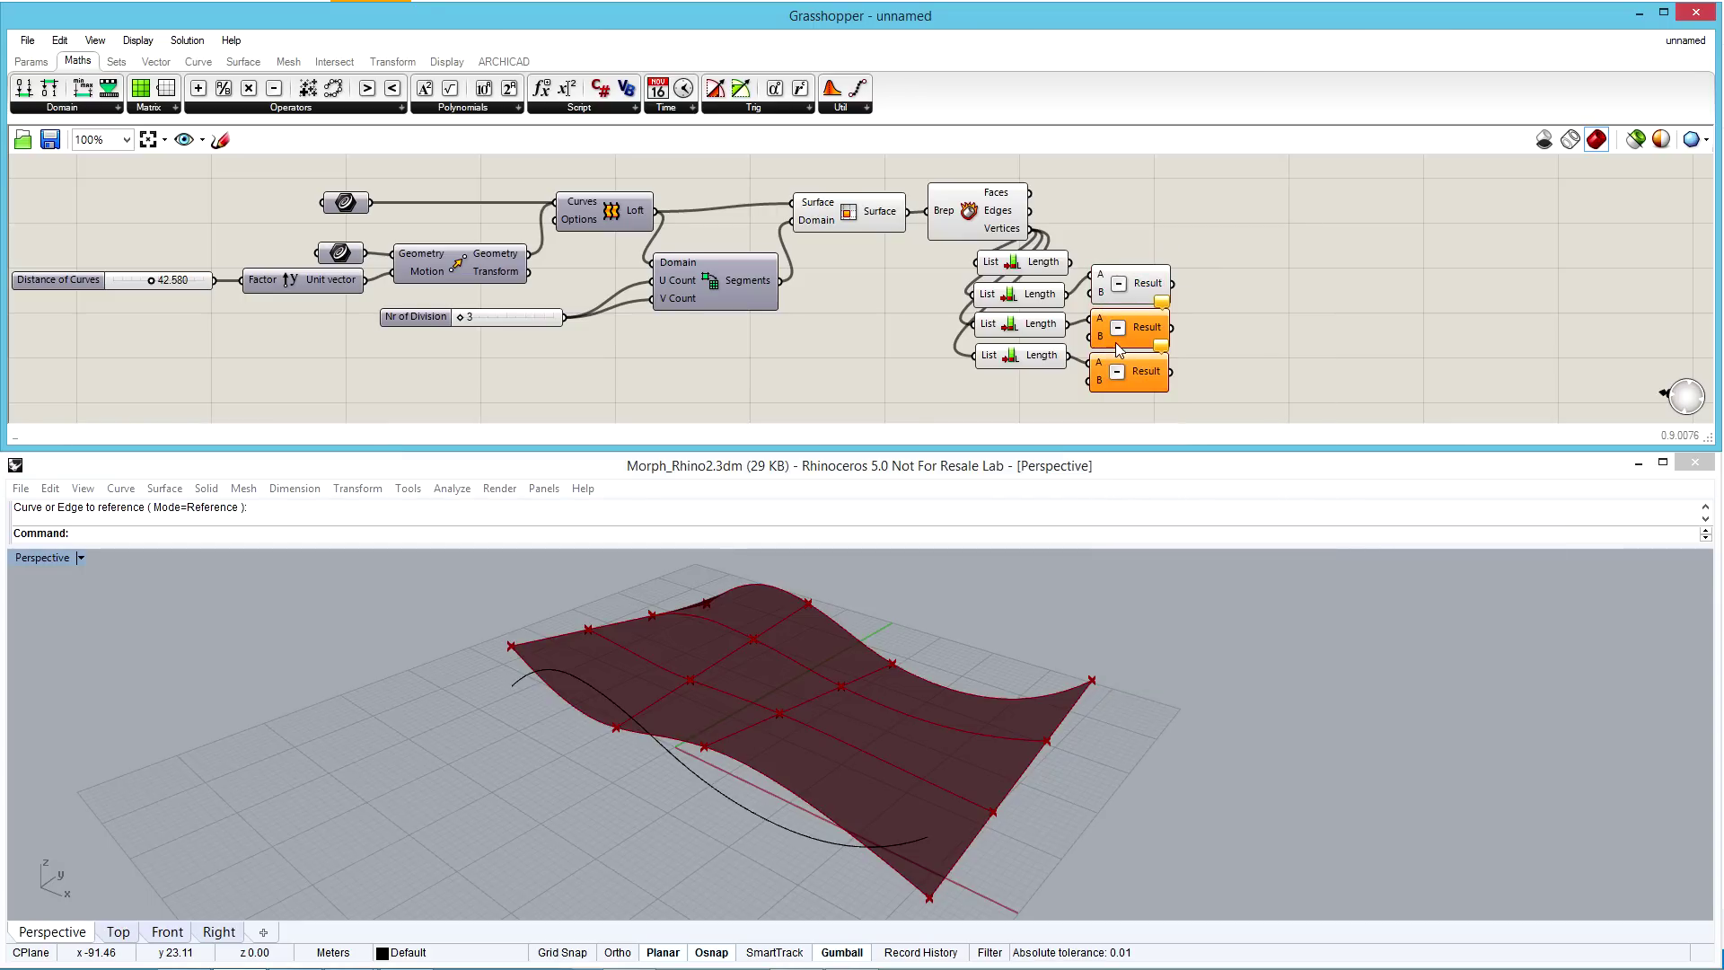
{"action": "right_click", "coordinate": [1100, 341]}
{"action": "mouse_move", "coordinate": [1167, 576]}
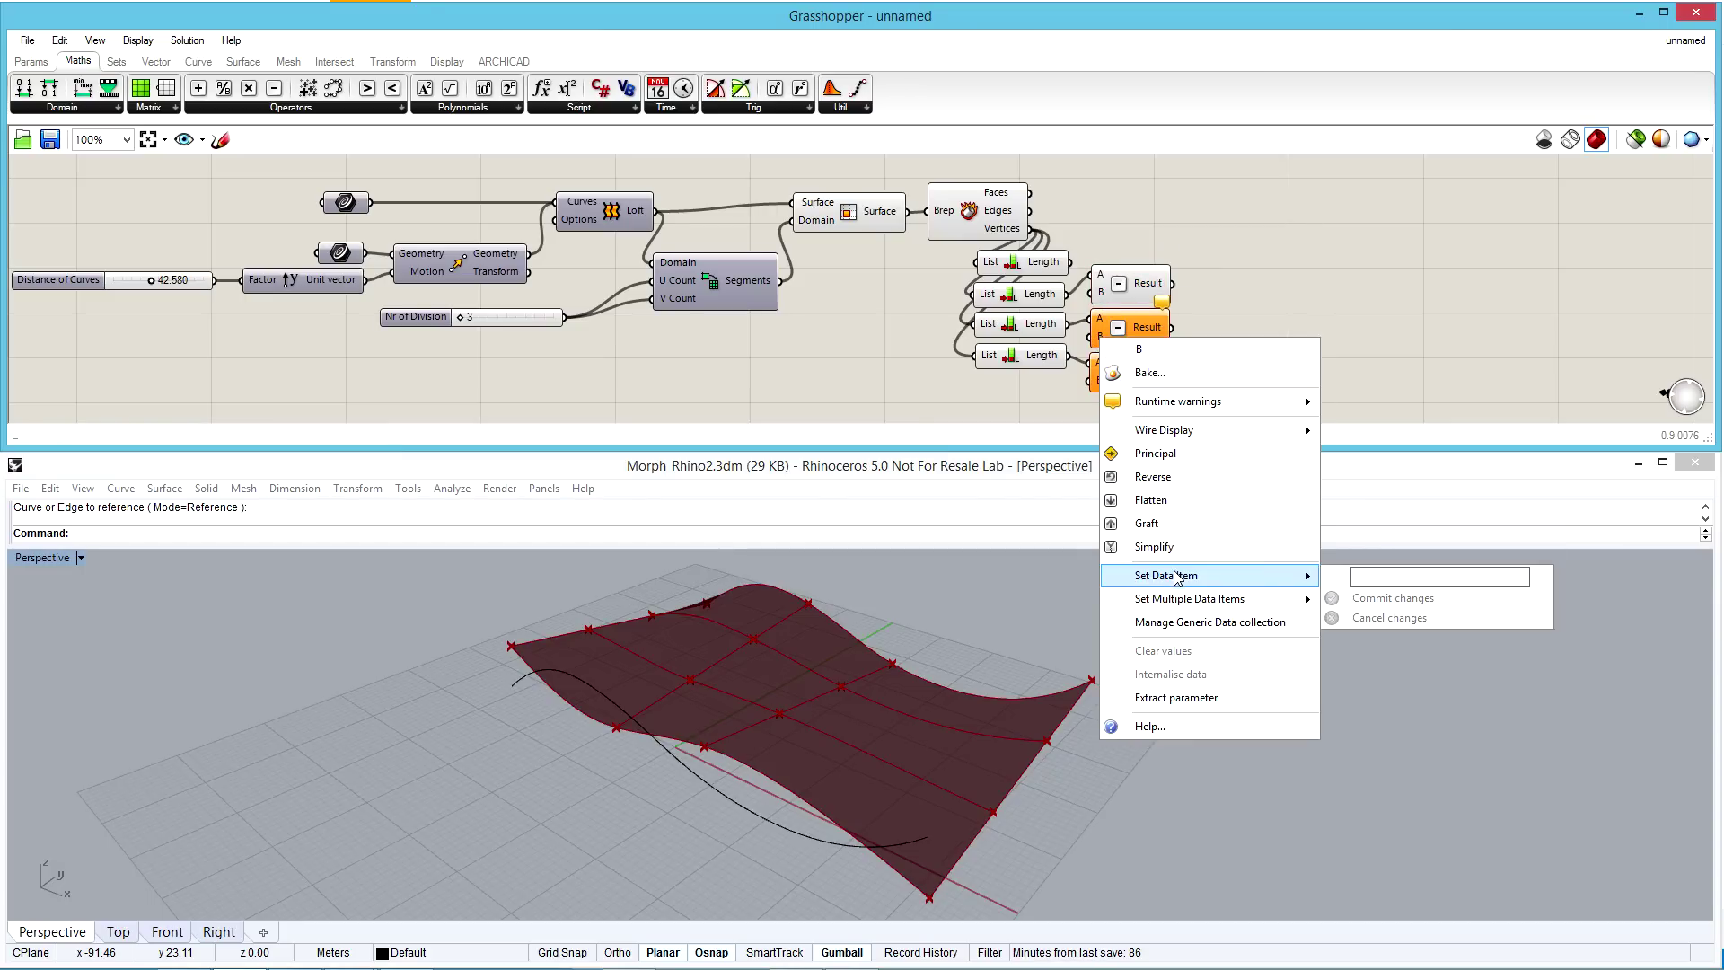
{"action": "type", "text": "21"}
{"action": "key", "text": "Return"}
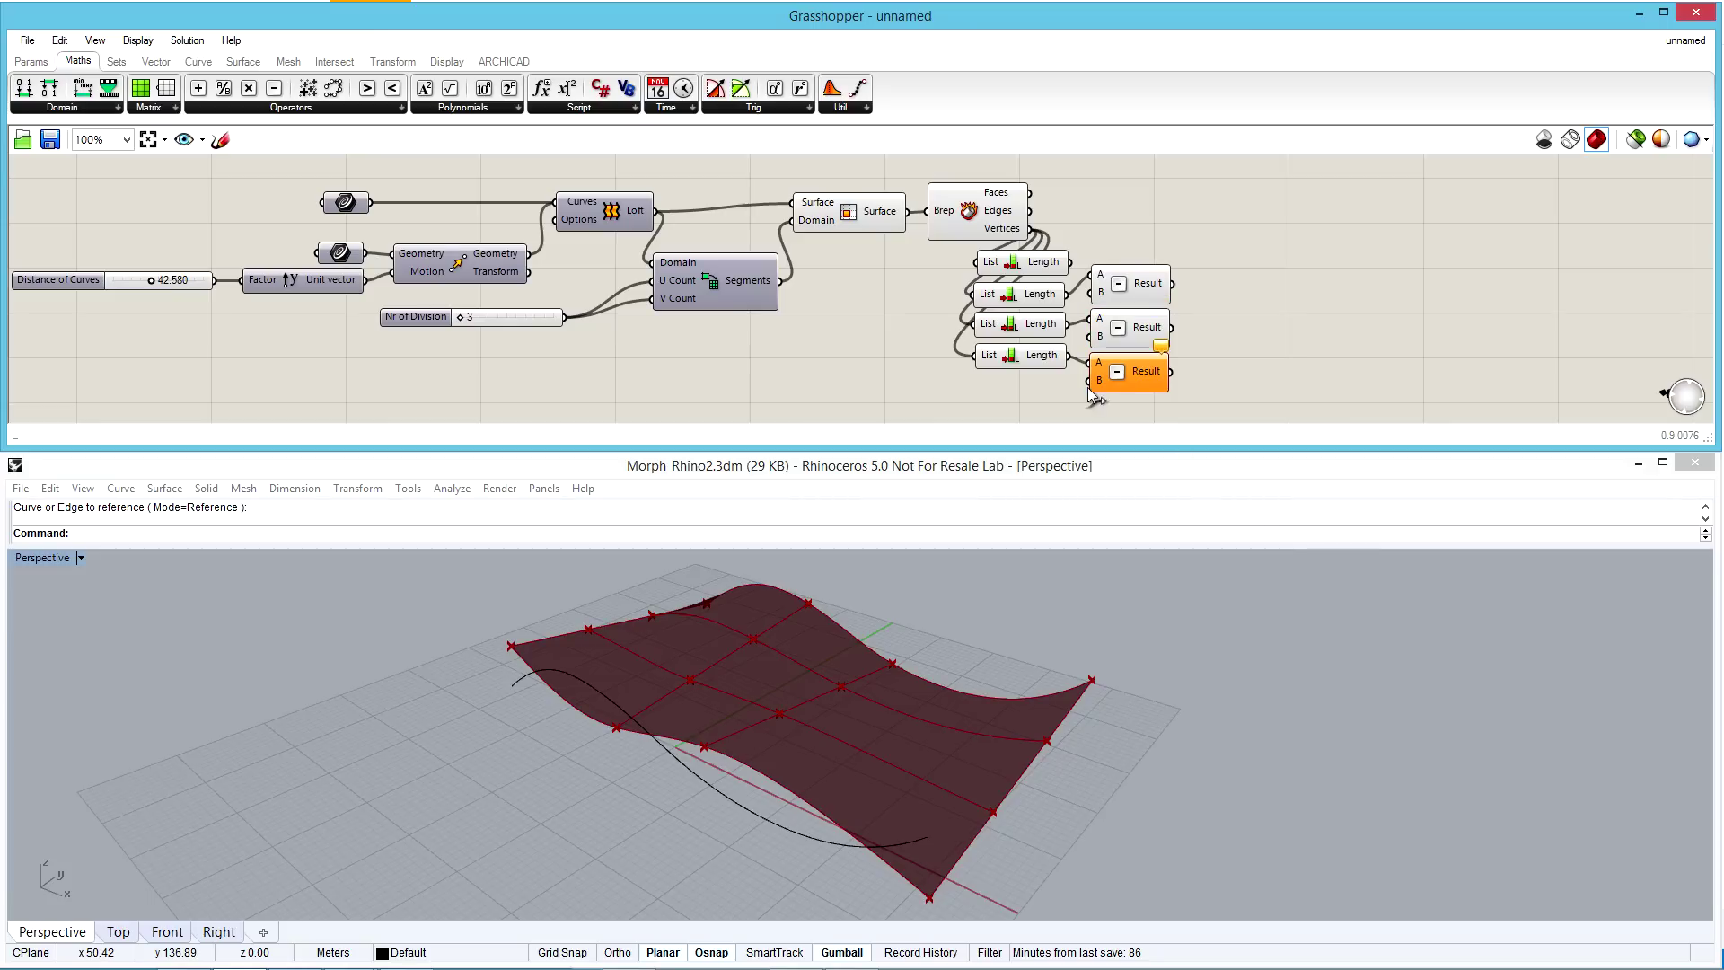
{"action": "right_click", "coordinate": [1099, 383]}
{"action": "mouse_move", "coordinate": [1185, 618]}
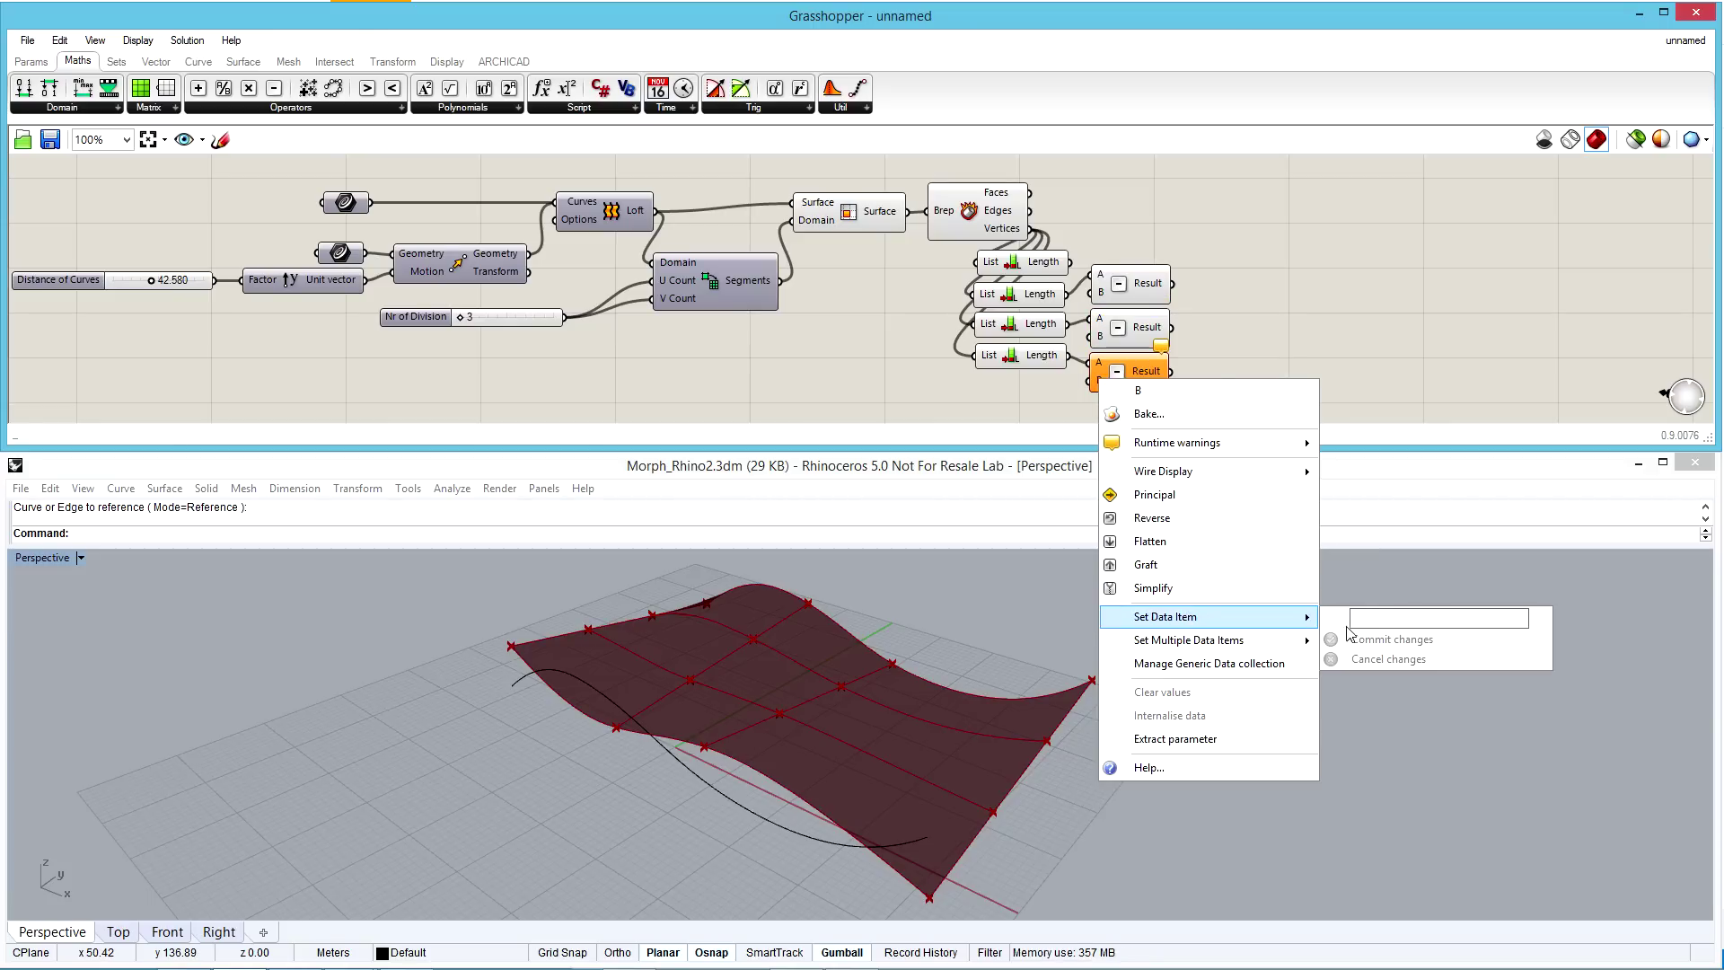
{"action": "type", "text": "1"}
{"action": "key", "text": "Return"}
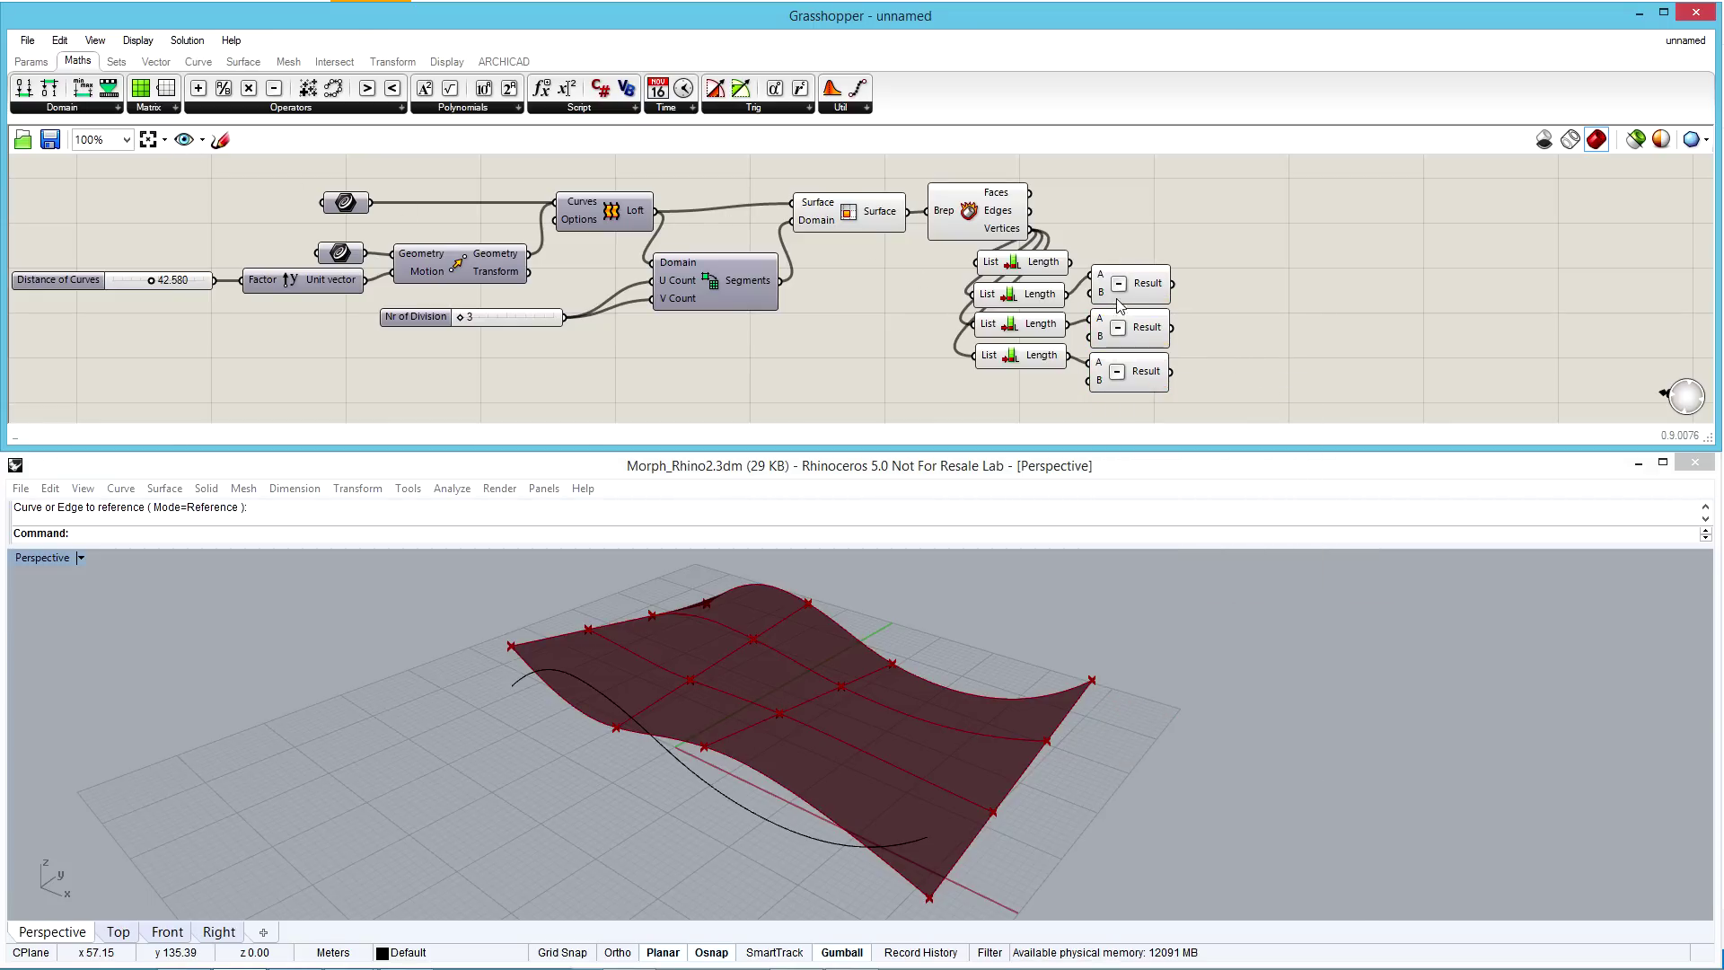
Check the subtraction results (3 and 1) in a temporary panel, then delete it
{"action": "left_click", "coordinate": [31, 61]}
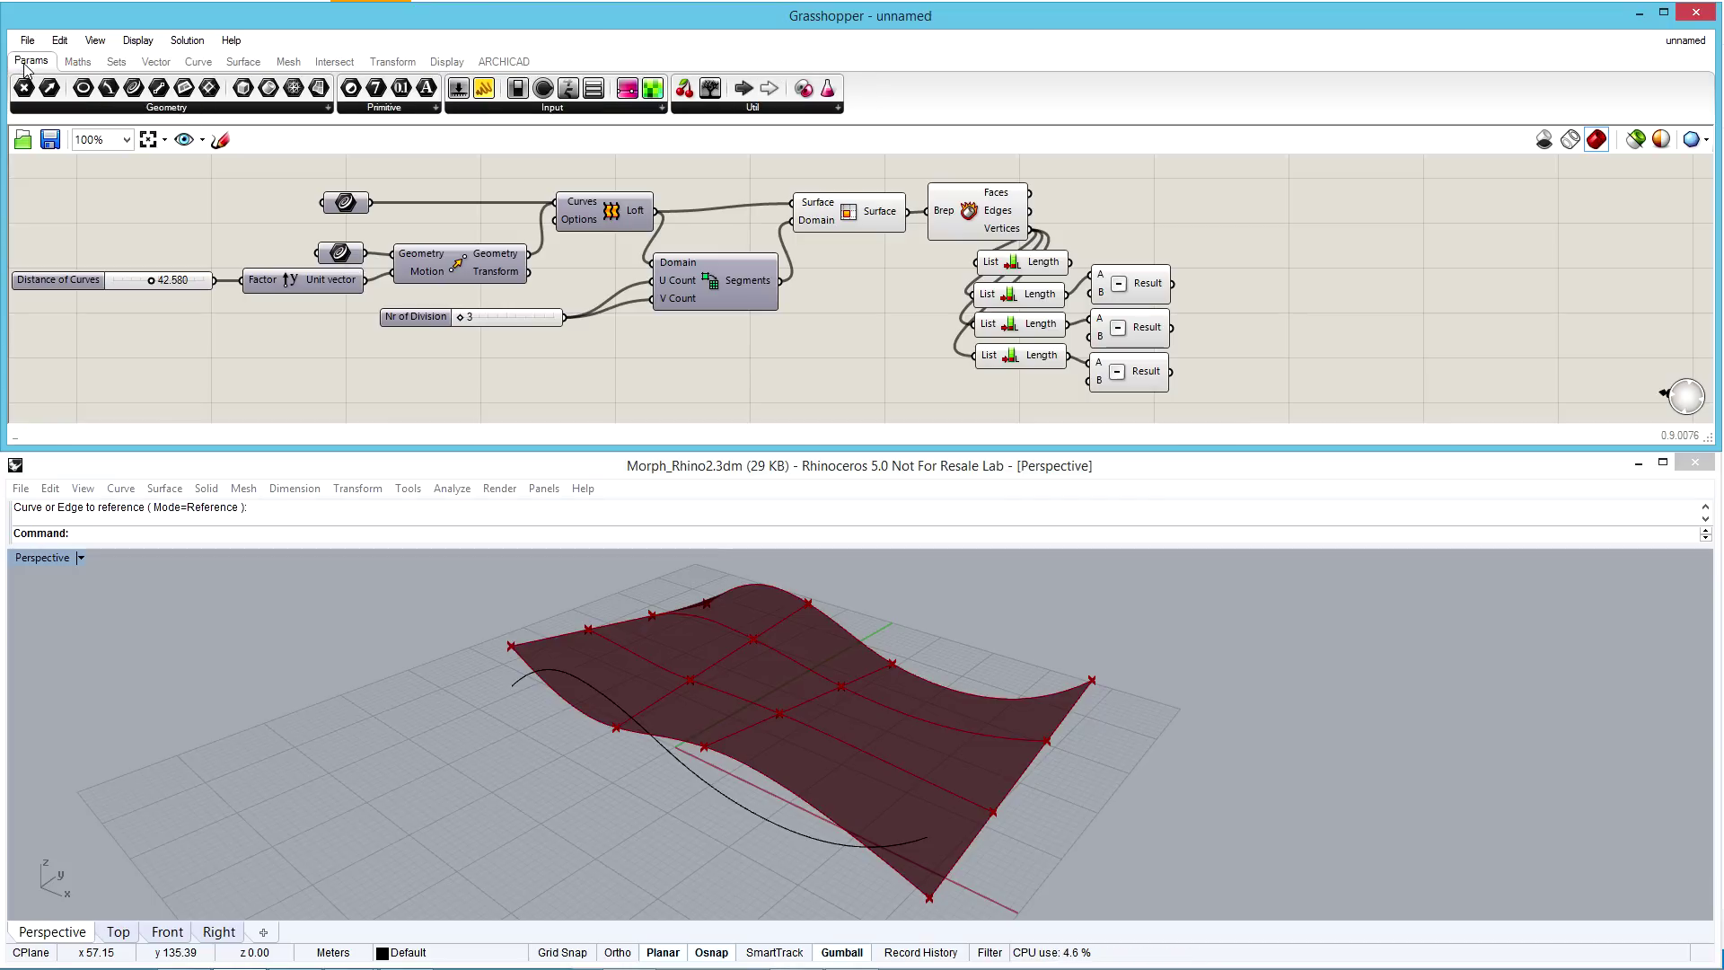
{"action": "left_click", "coordinate": [516, 89]}
{"action": "left_click", "coordinate": [1356, 222]}
{"action": "left_click_drag", "start_coordinate": [1423, 260], "coordinate": [1352, 421]}
{"action": "mouse_move", "coordinate": [1170, 287]}
{"action": "left_mouse_down"}
{"action": "mouse_move", "coordinate": [1278, 291]}
{"action": "mouse_move", "coordinate": [1355, 365]}
{"action": "left_mouse_up"}
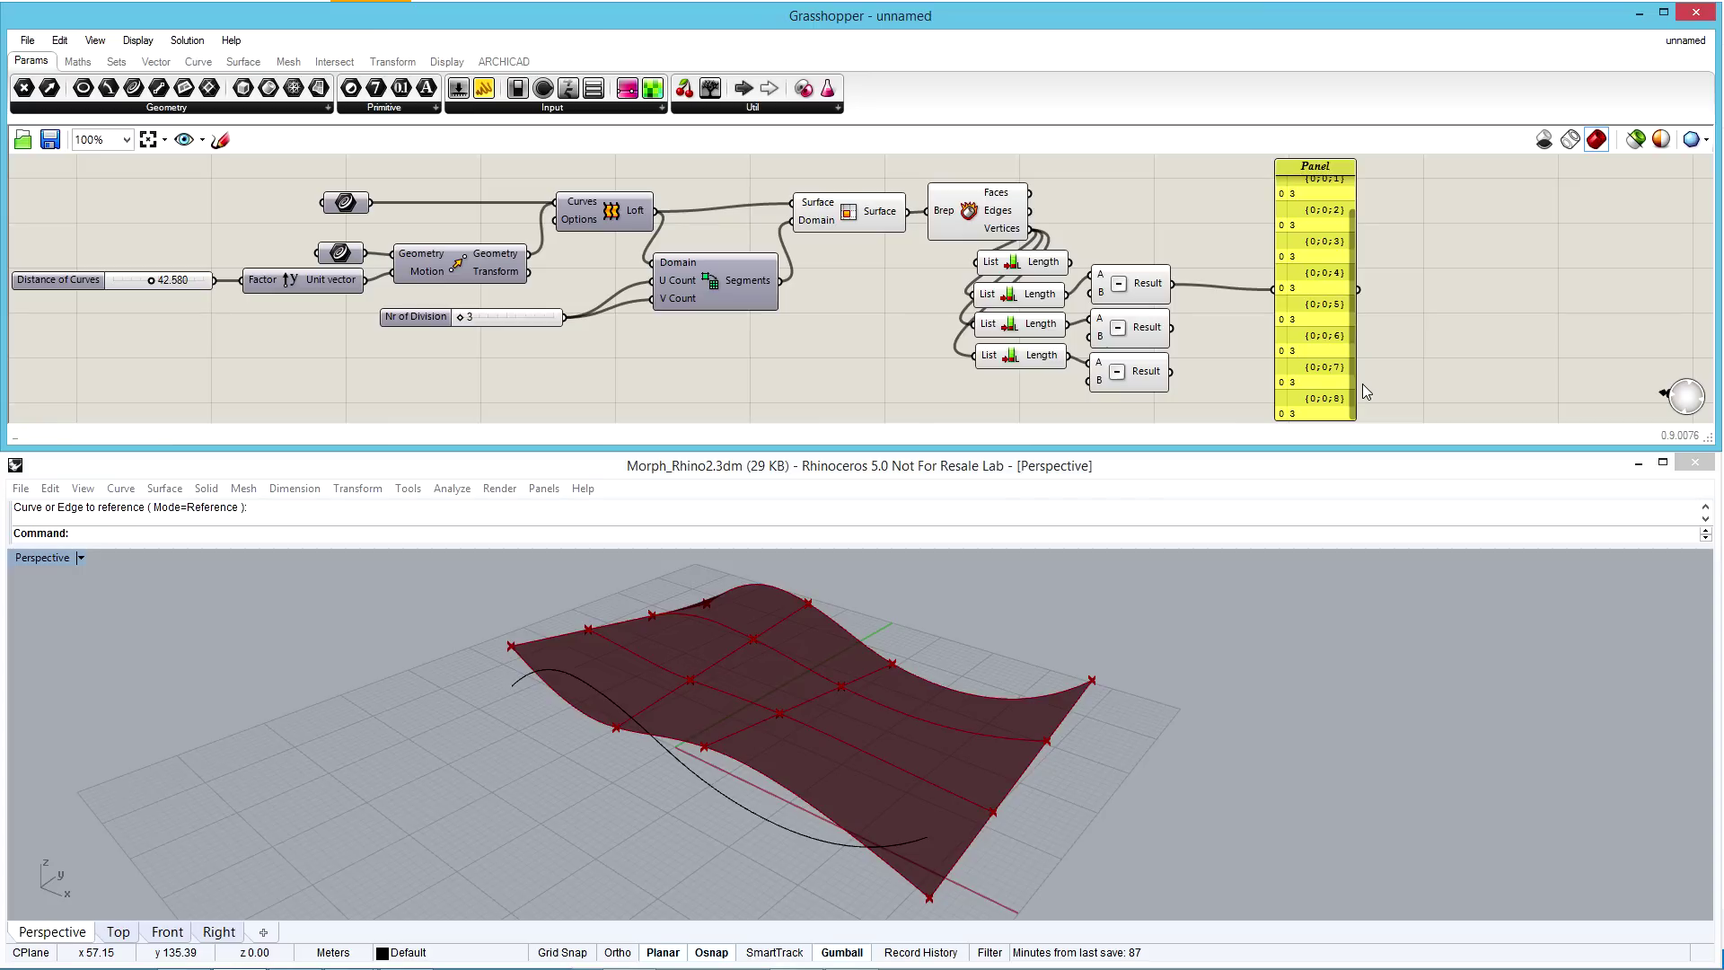
{"action": "left_click_drag", "start_coordinate": [1171, 372], "coordinate": [1273, 295]}
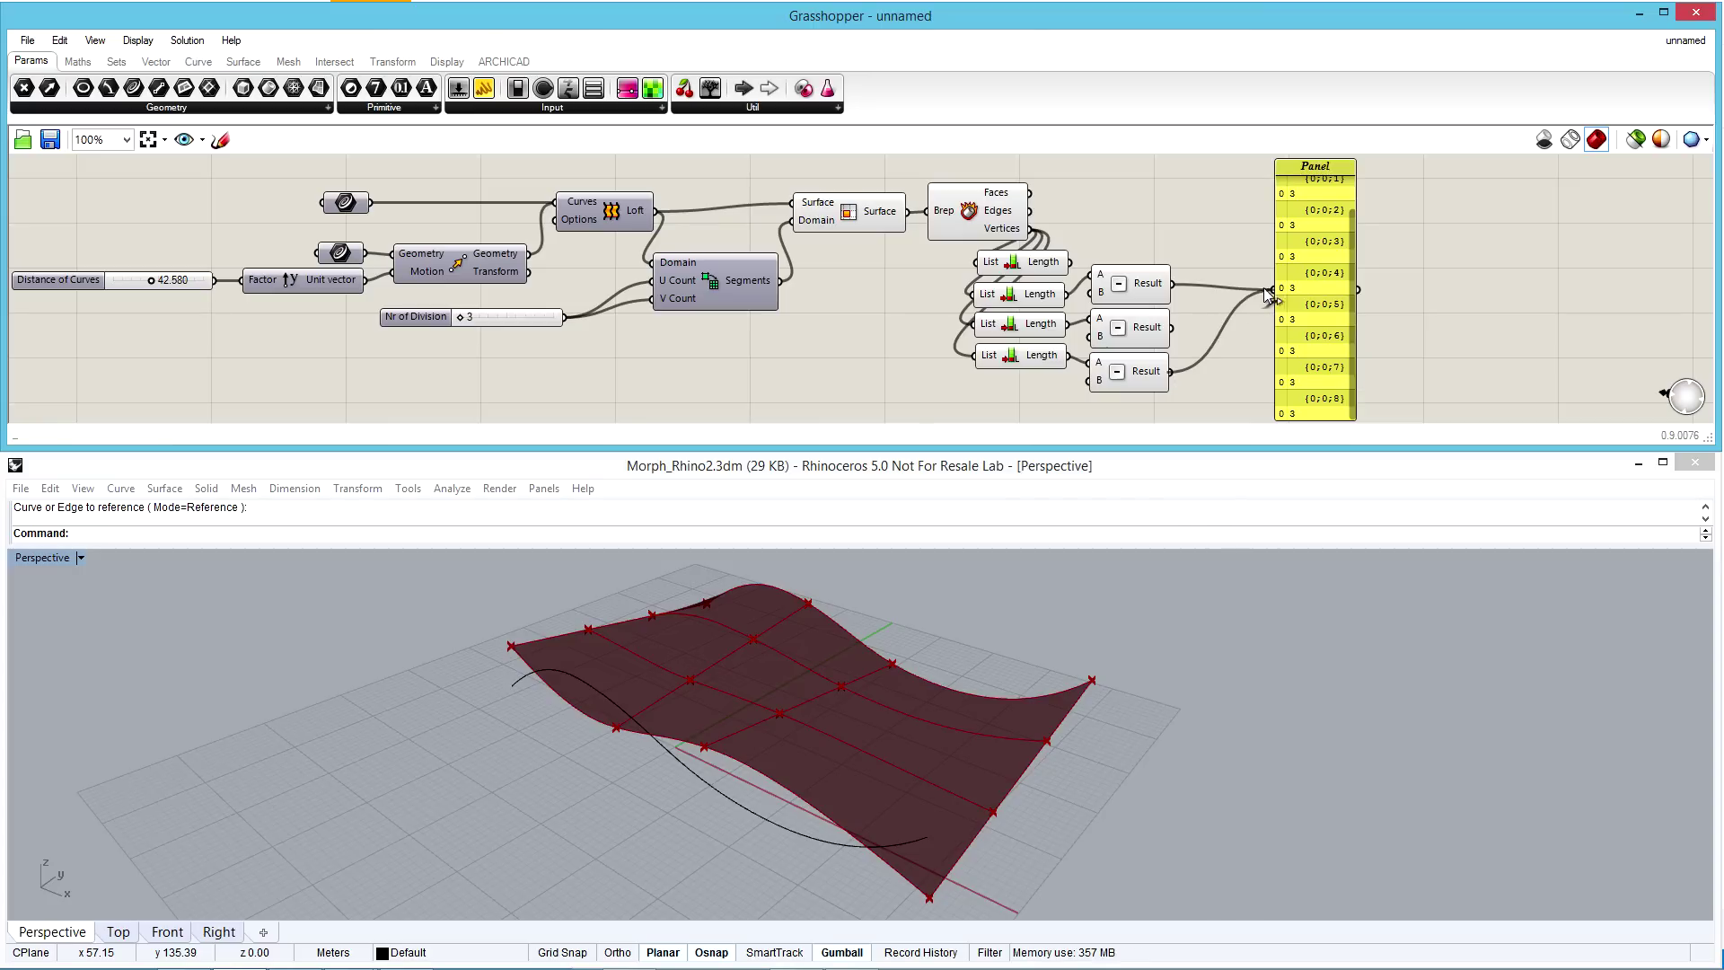
{"action": "left_click", "coordinate": [1355, 340]}
{"action": "key", "text": "Delete"}
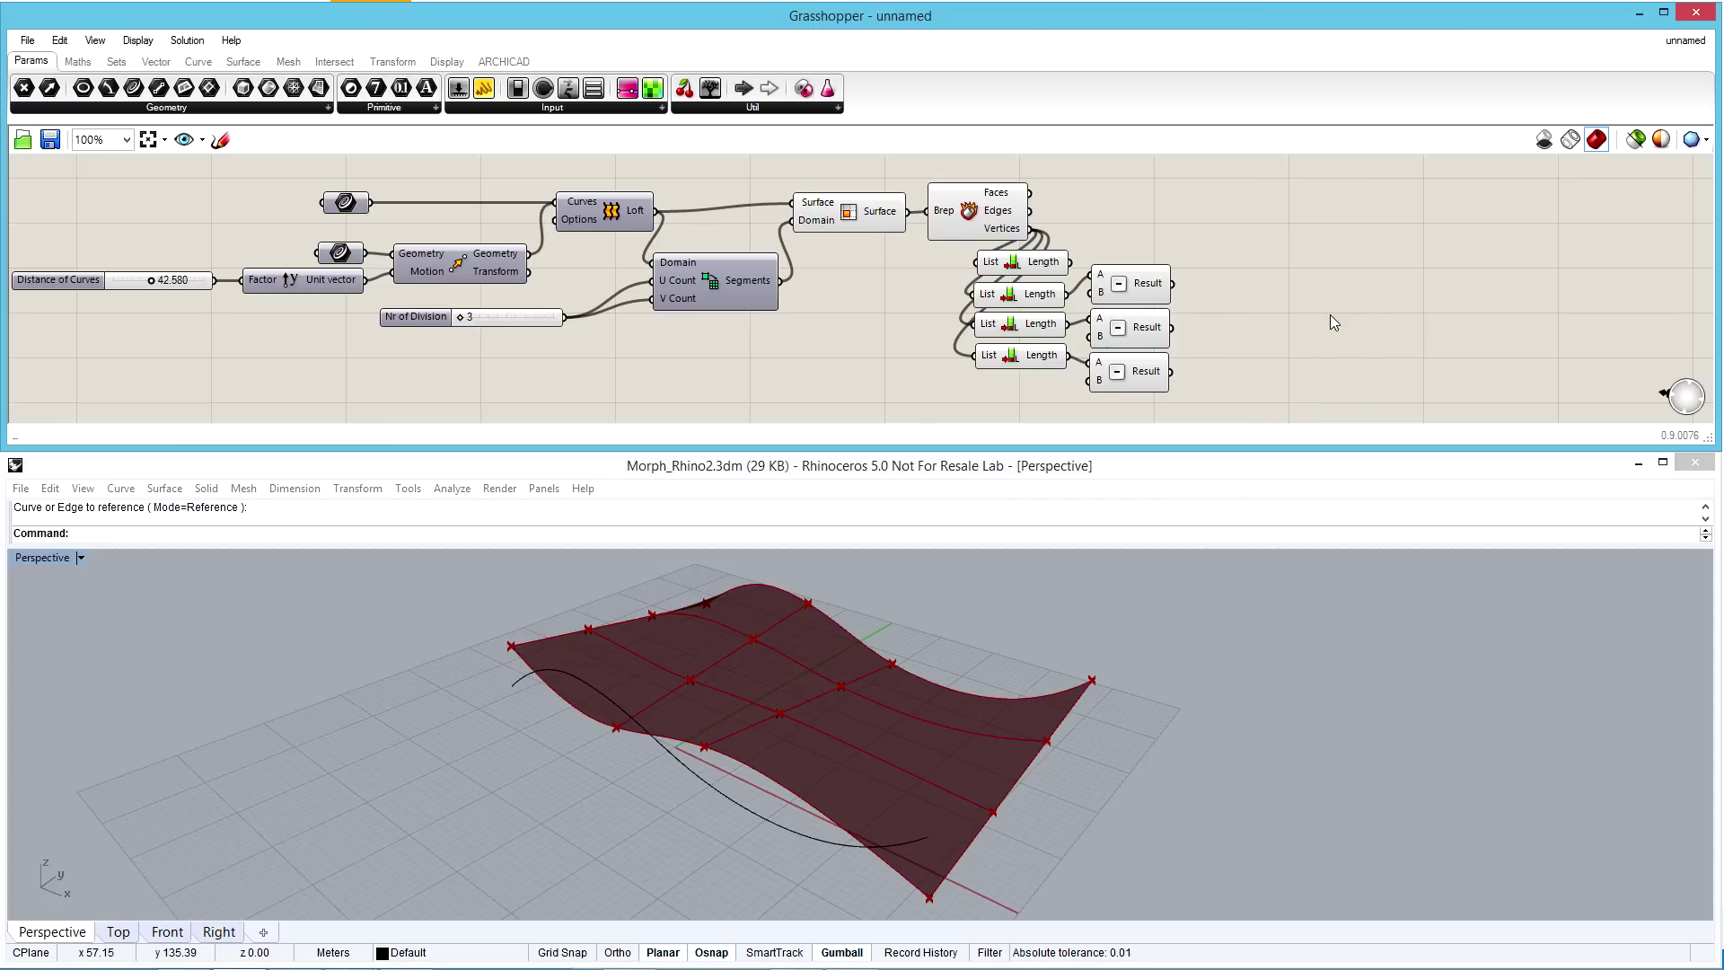
Add four List Item components on the vertices, indexed by the count and subtraction results
{"action": "double_click", "coordinate": [1238, 239]}
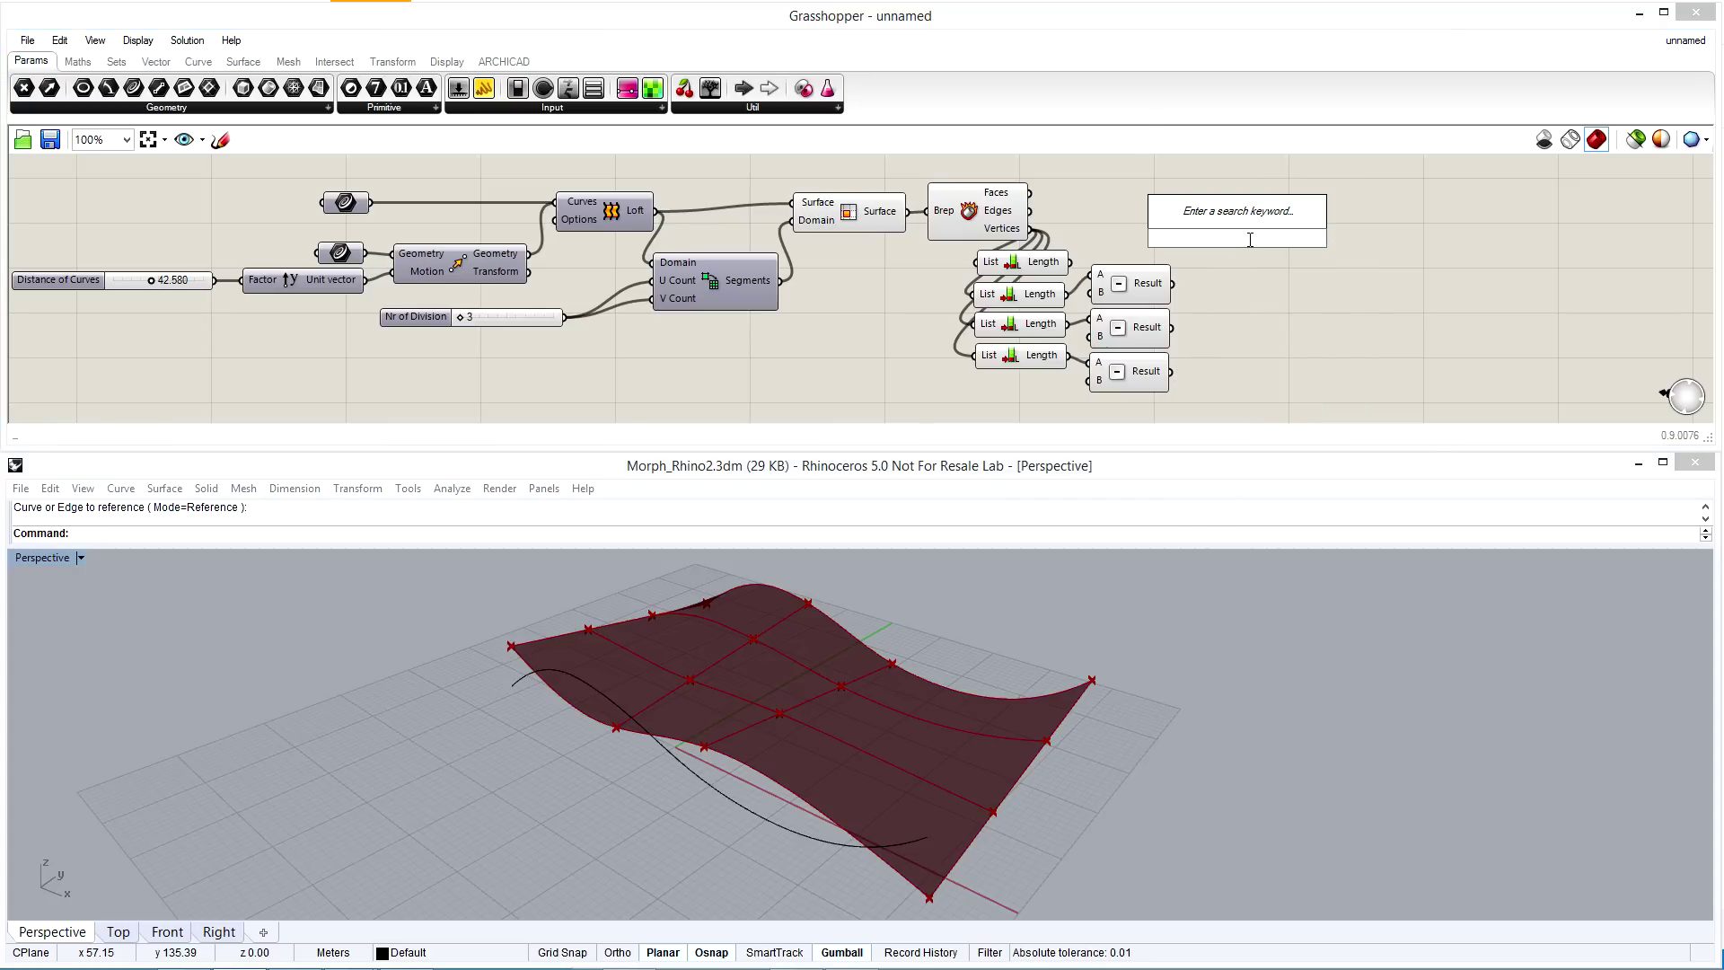
{"action": "type", "text": "listite"}
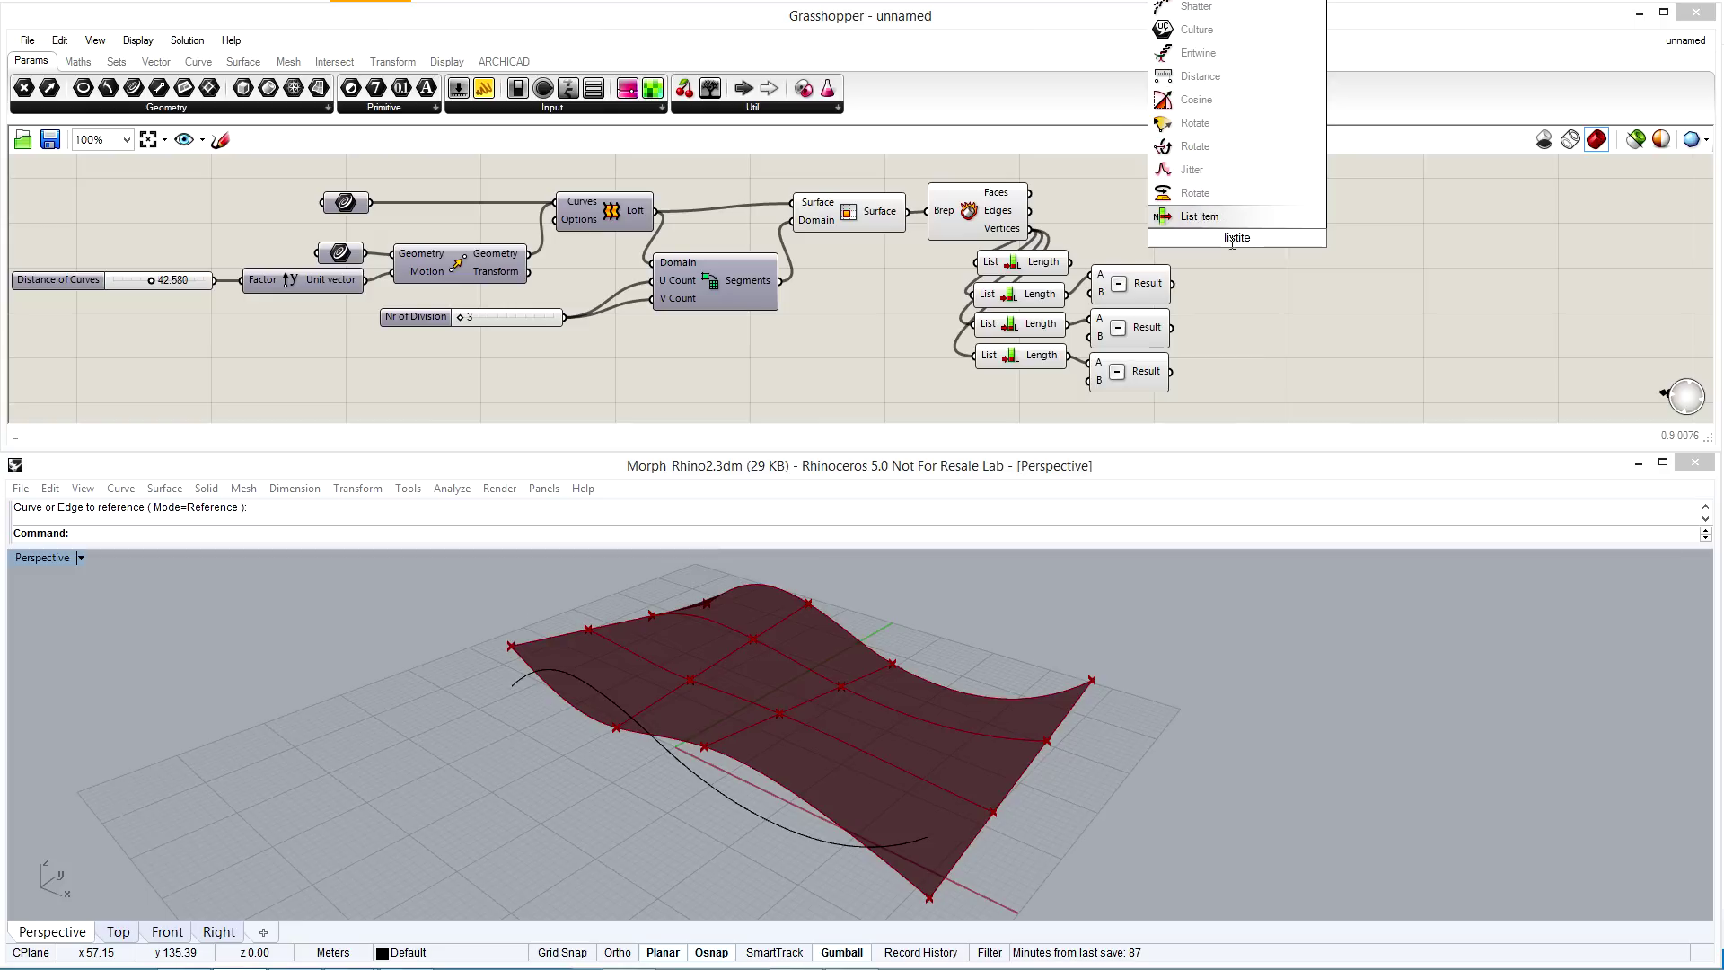
{"action": "key", "text": "Return"}
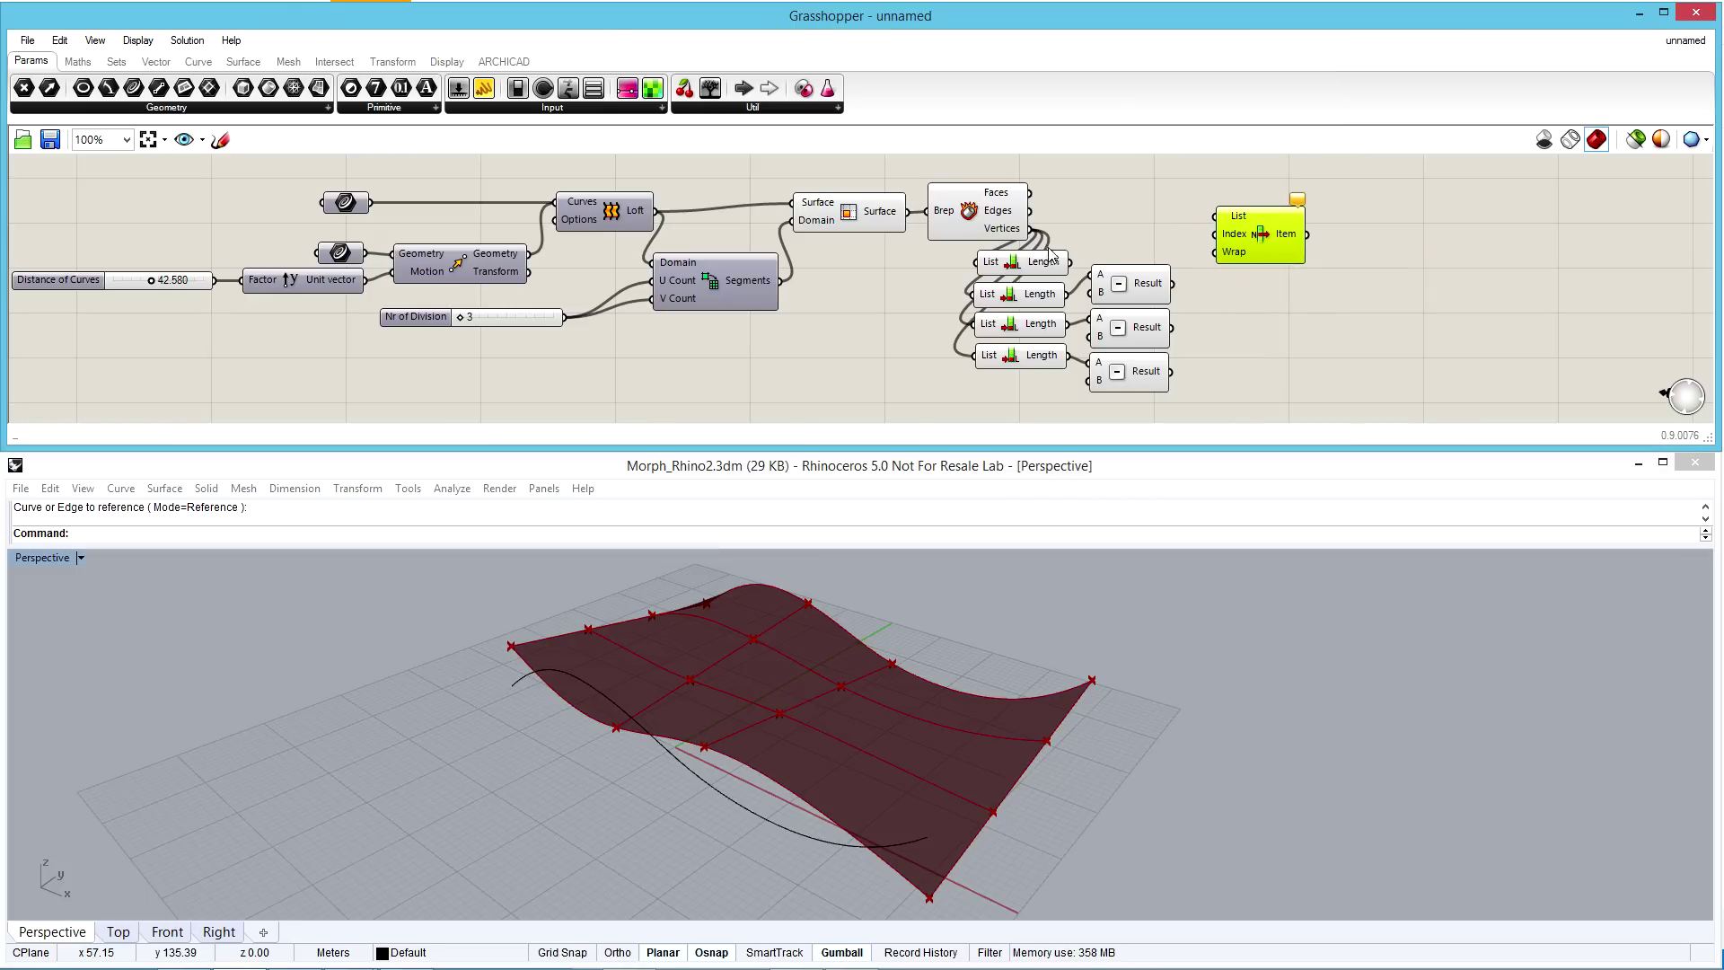
{"action": "mouse_move", "coordinate": [1031, 229]}
{"action": "left_mouse_down"}
{"action": "mouse_move", "coordinate": [1224, 224]}
{"action": "mouse_move", "coordinate": [1274, 244]}
{"action": "mouse_move", "coordinate": [1253, 400]}
{"action": "left_mouse_up"}
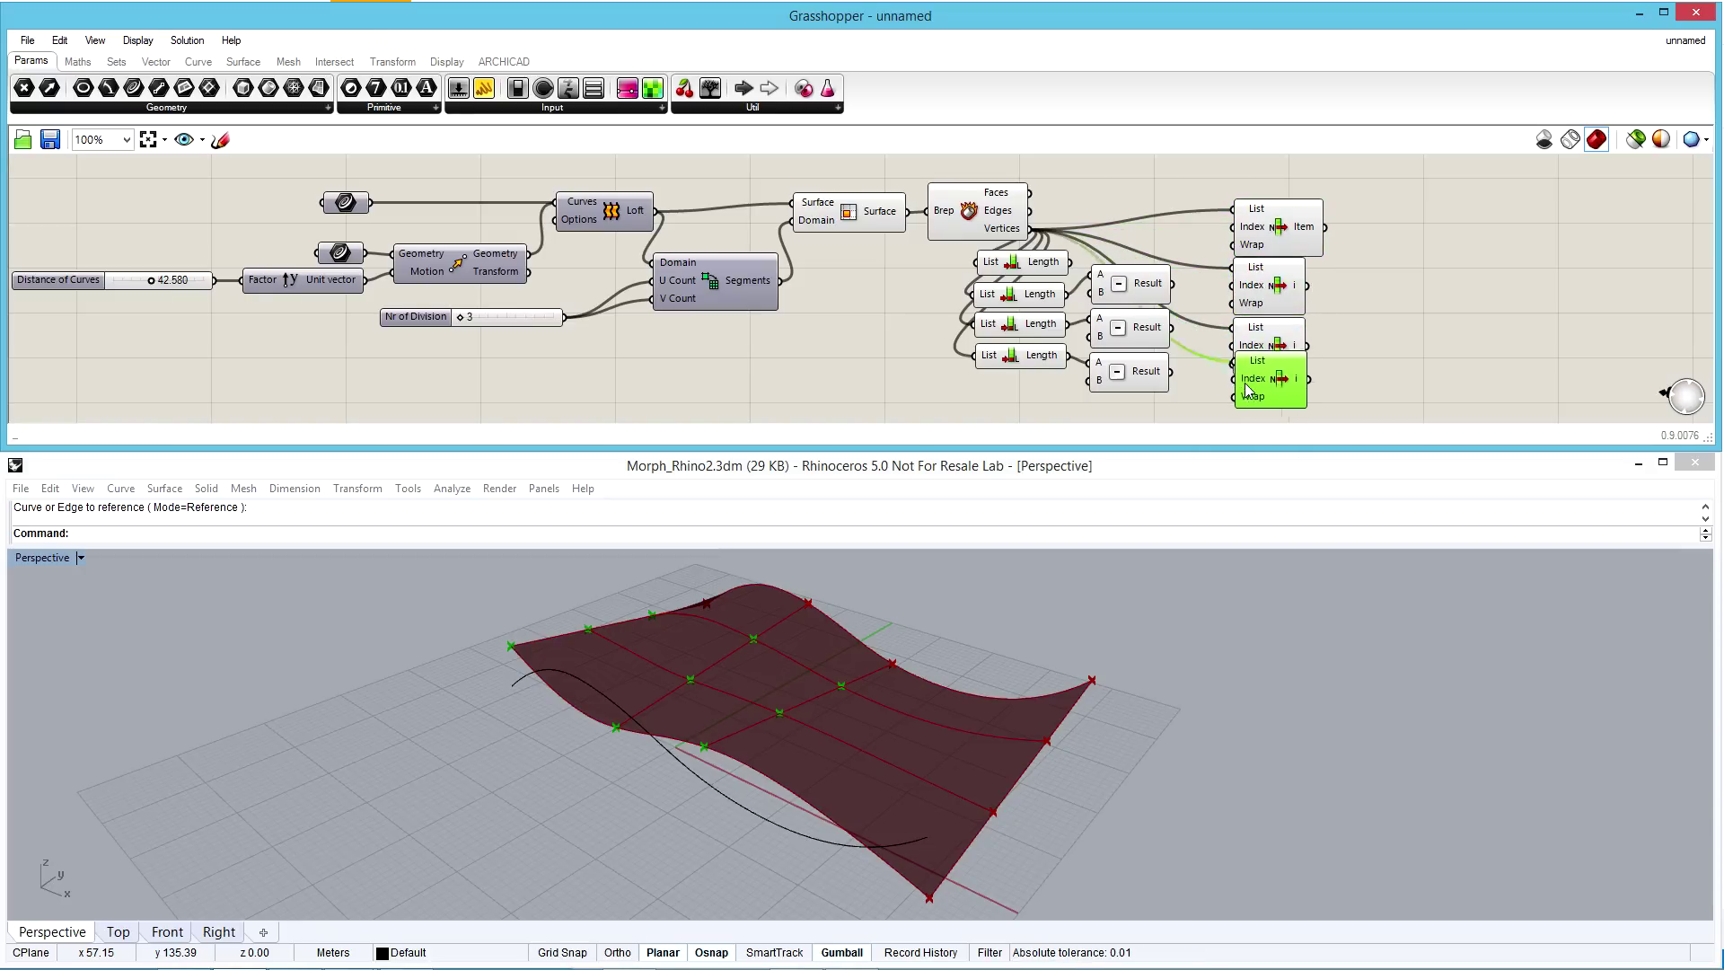
{"action": "double_click", "coordinate": [1354, 402]}
{"action": "left_click", "coordinate": [1394, 396]}
{"action": "mouse_move", "coordinate": [1394, 418]}
{"action": "left_mouse_down"}
{"action": "mouse_move", "coordinate": [1213, 189]}
{"action": "mouse_move", "coordinate": [1267, 206]}
{"action": "left_mouse_up"}
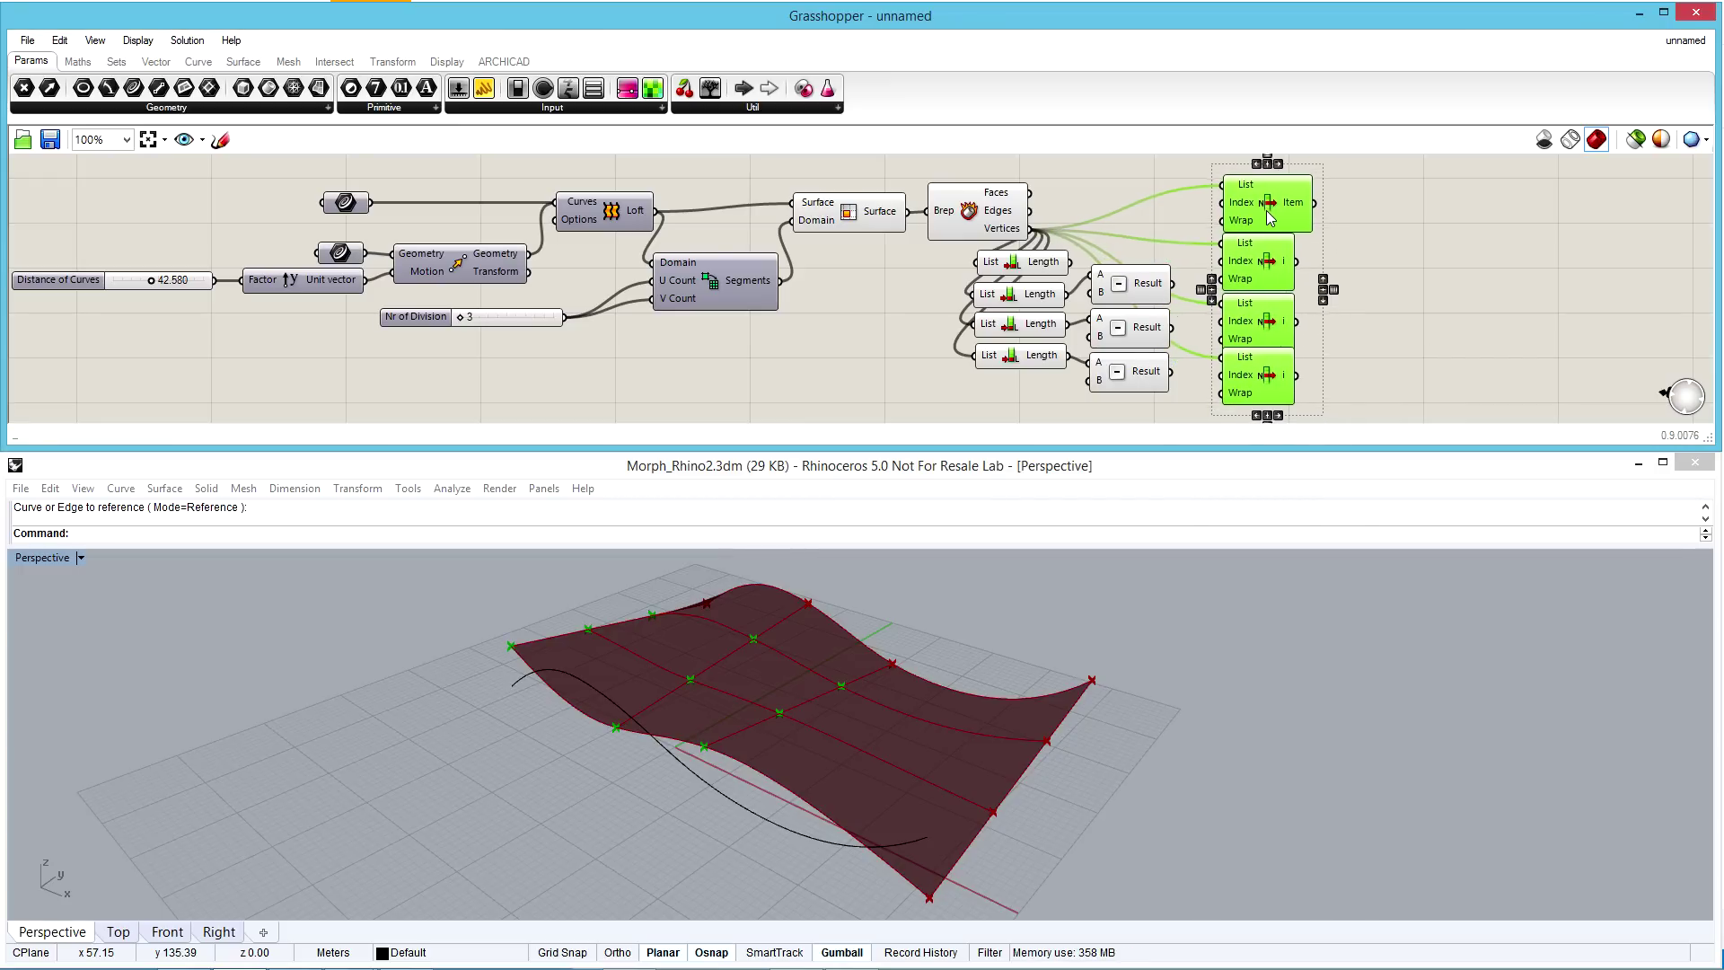
{"action": "left_click", "coordinate": [1375, 304]}
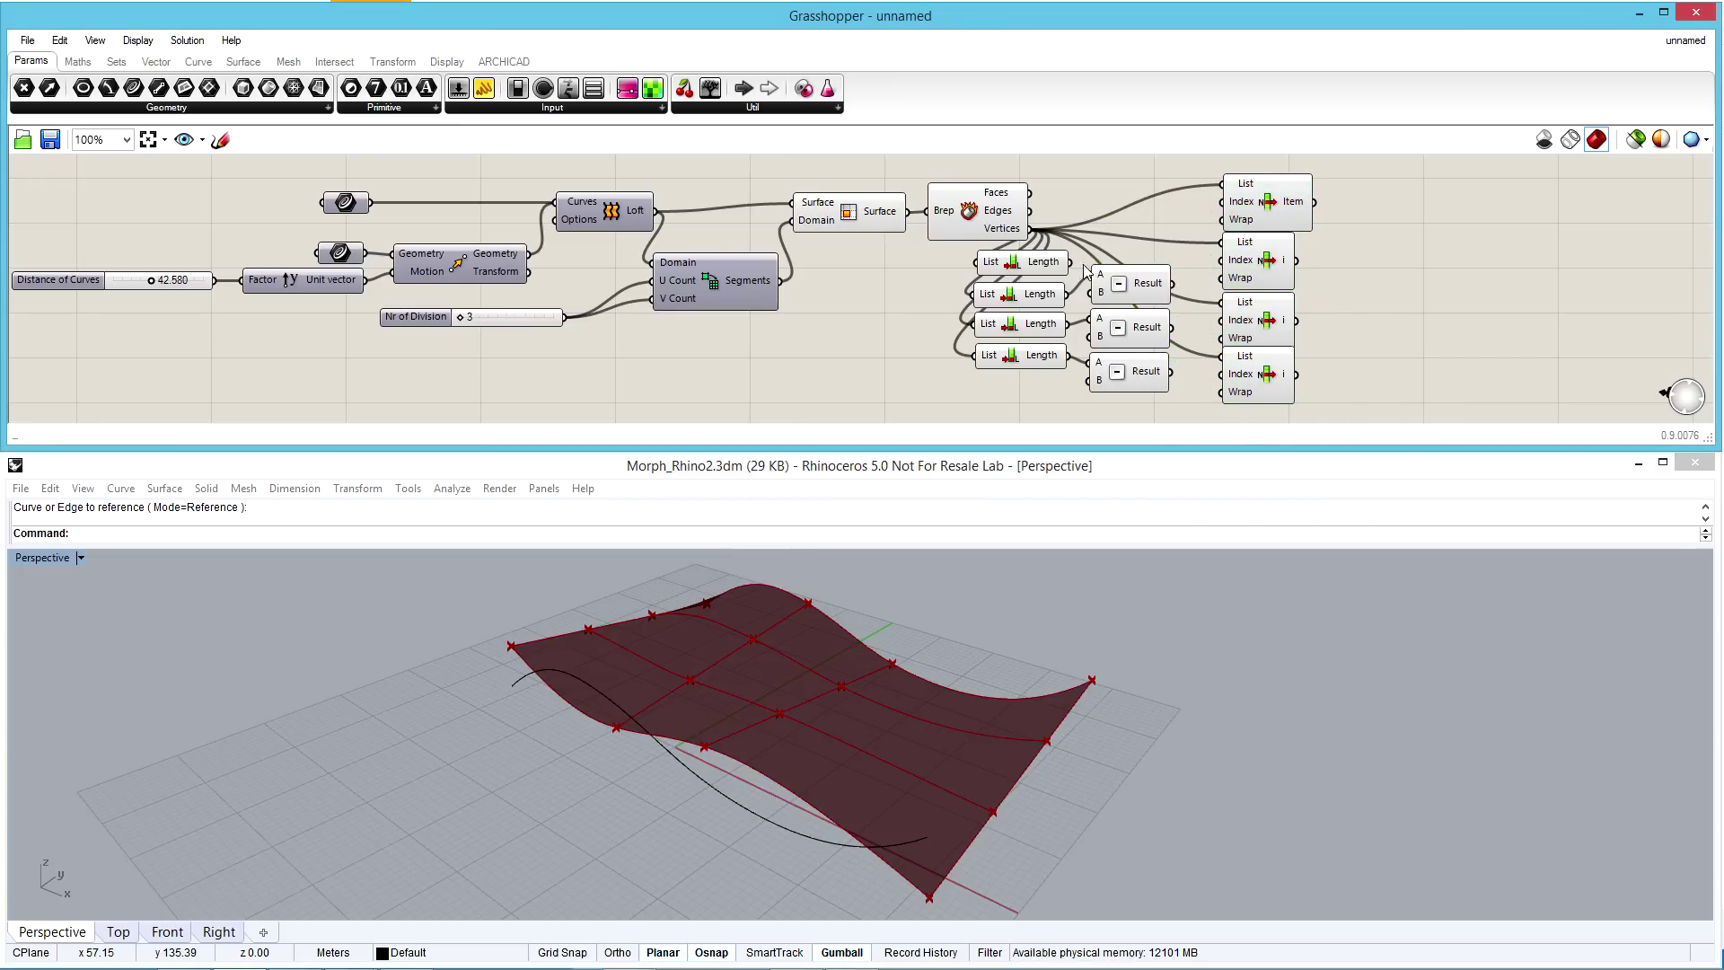
{"action": "left_click_drag", "start_coordinate": [1071, 262], "coordinate": [1223, 202]}
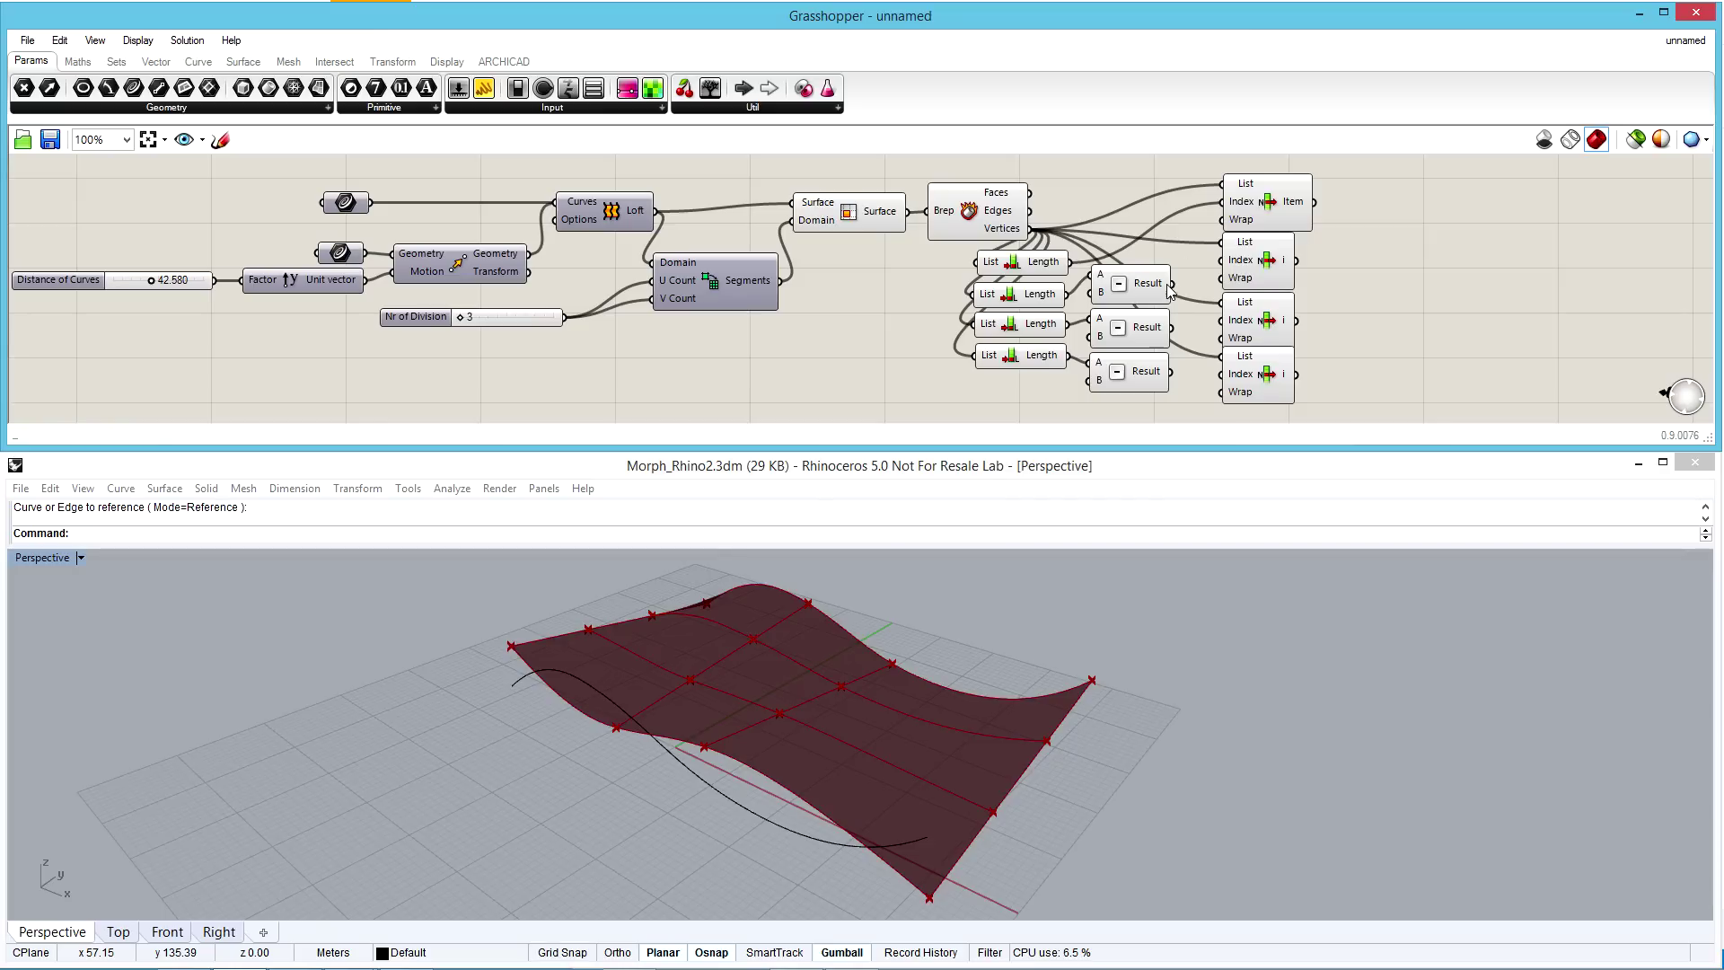
{"action": "left_click_drag", "start_coordinate": [1169, 285], "coordinate": [1224, 260]}
{"action": "left_click_drag", "start_coordinate": [1173, 329], "coordinate": [1224, 322]}
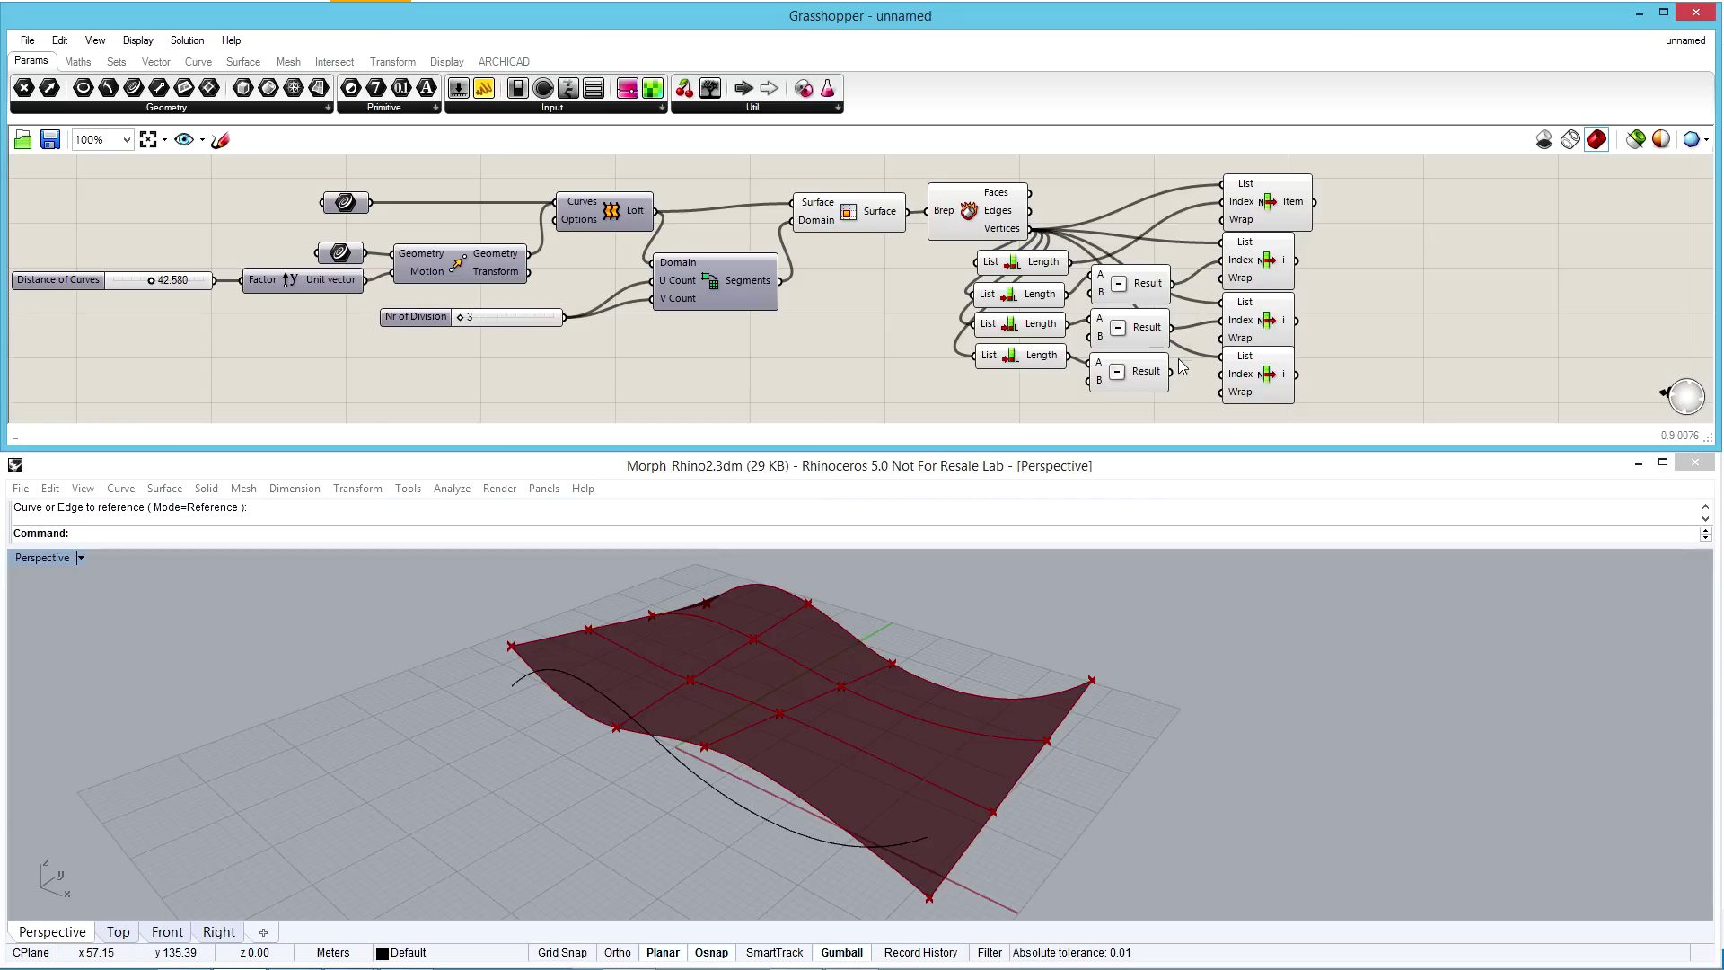
{"action": "left_click_drag", "start_coordinate": [1172, 374], "coordinate": [1224, 375]}
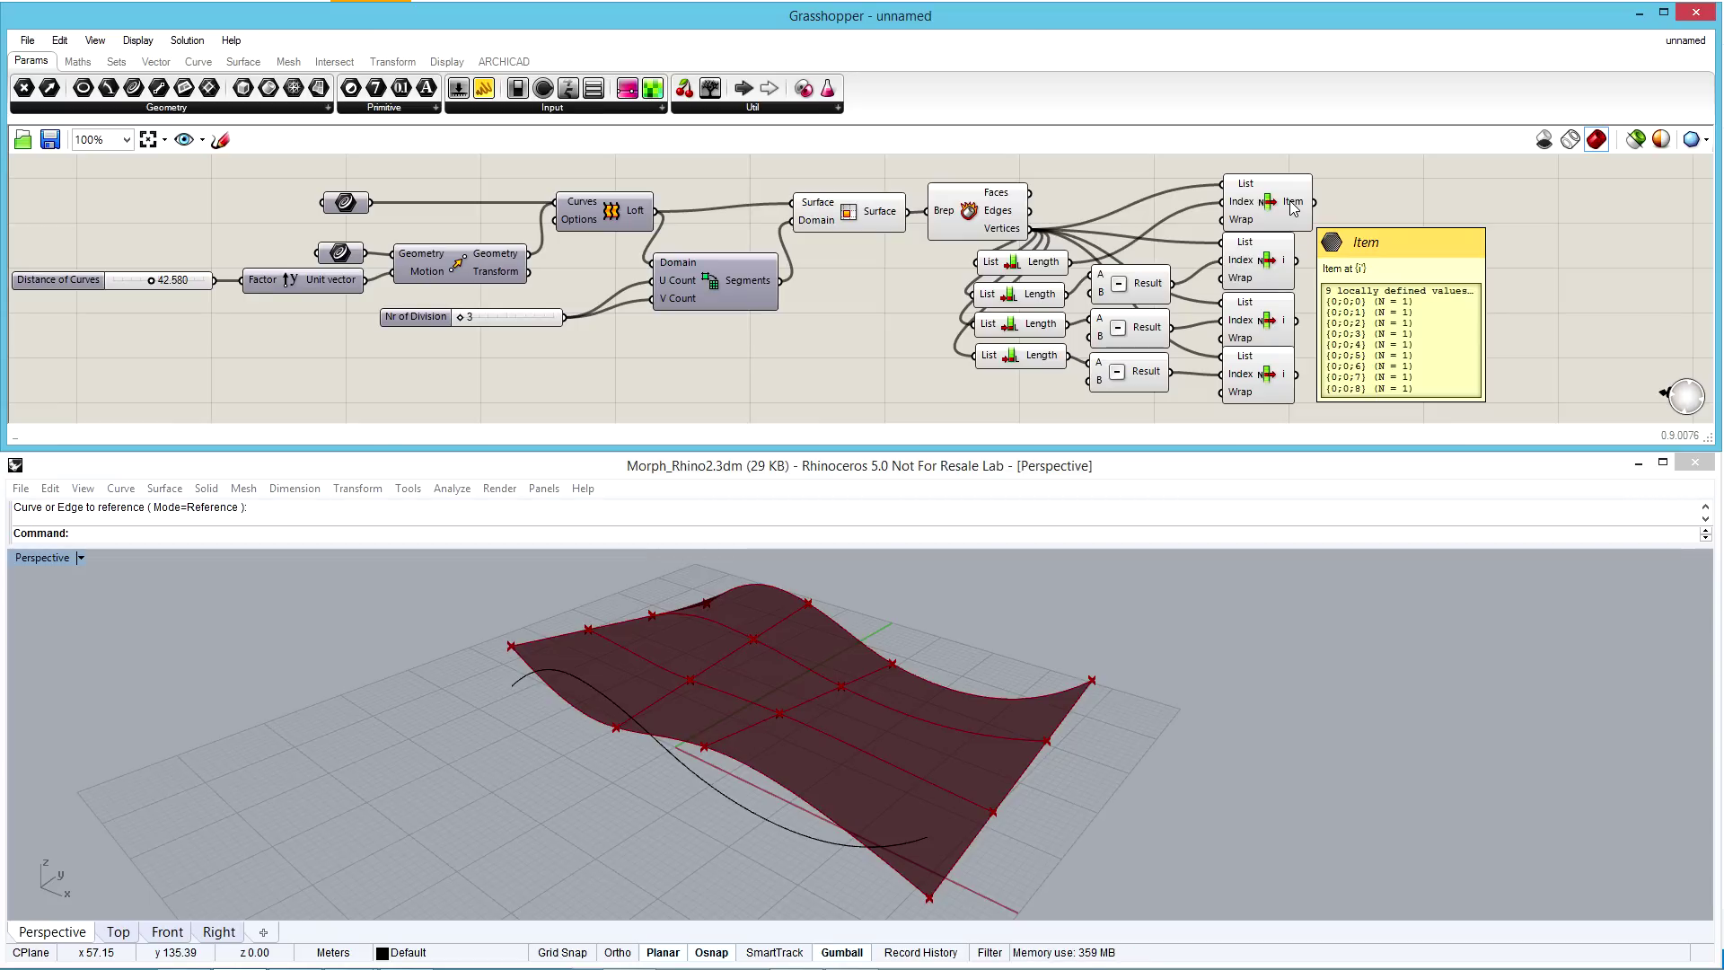
Turn off preview for all four List Item components
{"action": "right_click", "coordinate": [1272, 203]}
{"action": "left_click", "coordinate": [1262, 262]}
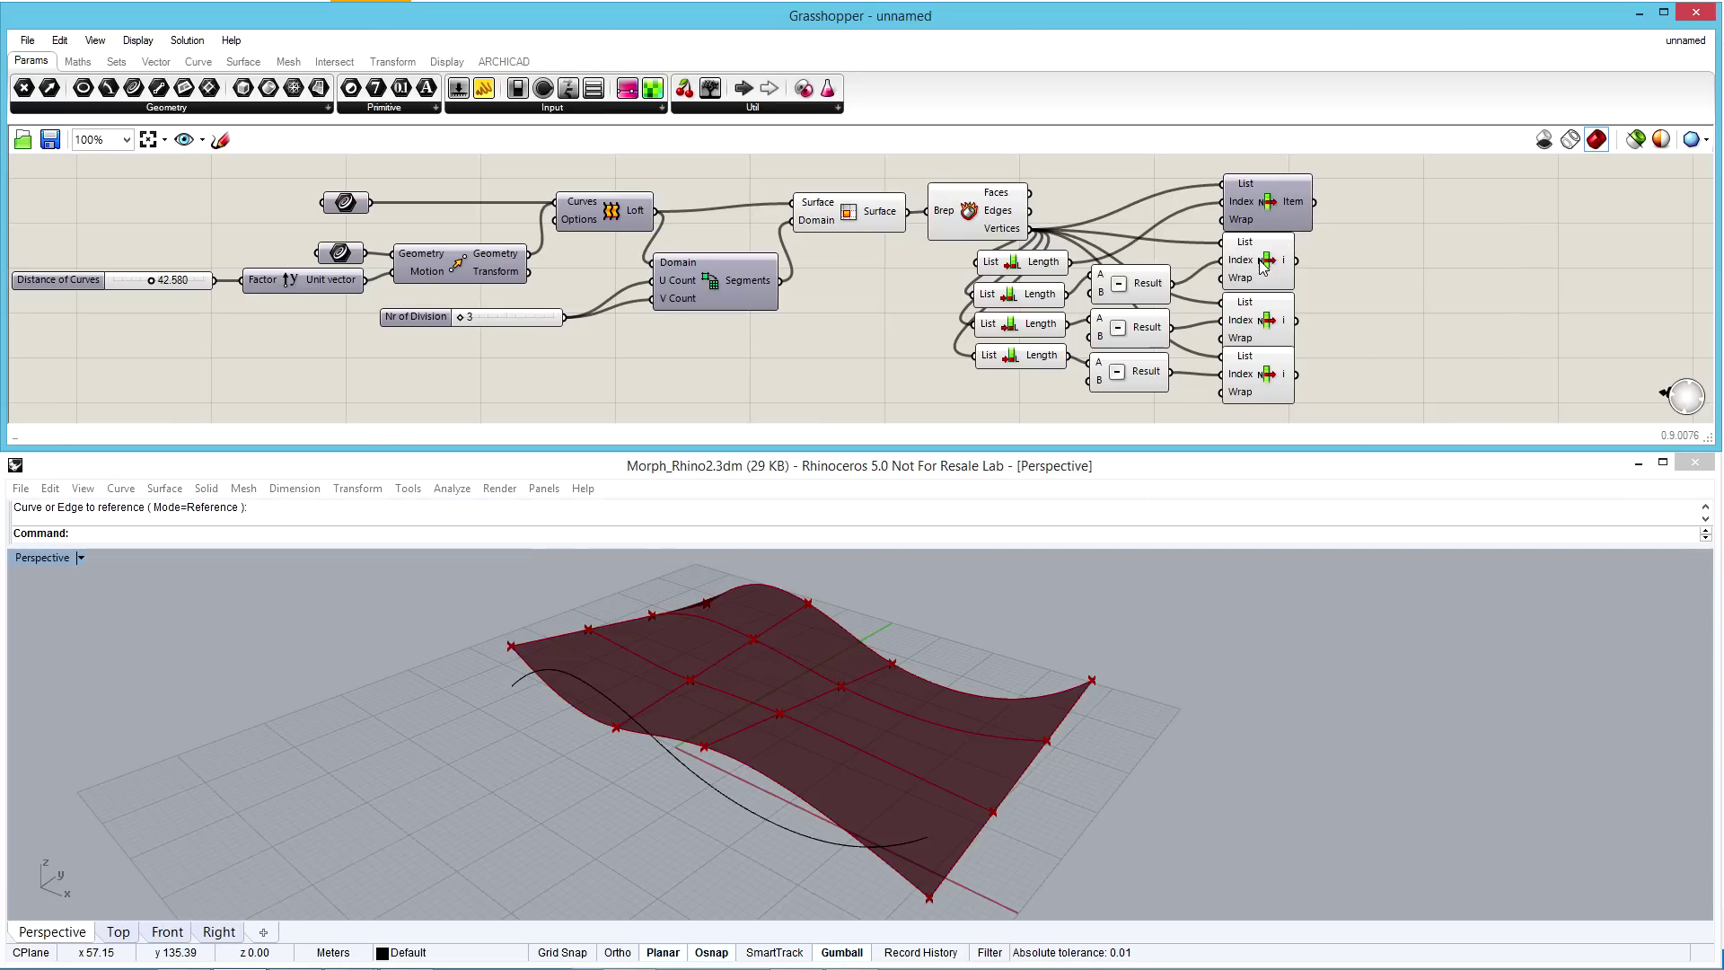
{"action": "right_click", "coordinate": [1262, 262]}
{"action": "left_click", "coordinate": [1270, 328]}
{"action": "right_click", "coordinate": [1271, 327]}
{"action": "left_click", "coordinate": [1270, 388]}
{"action": "right_click", "coordinate": [1270, 388]}
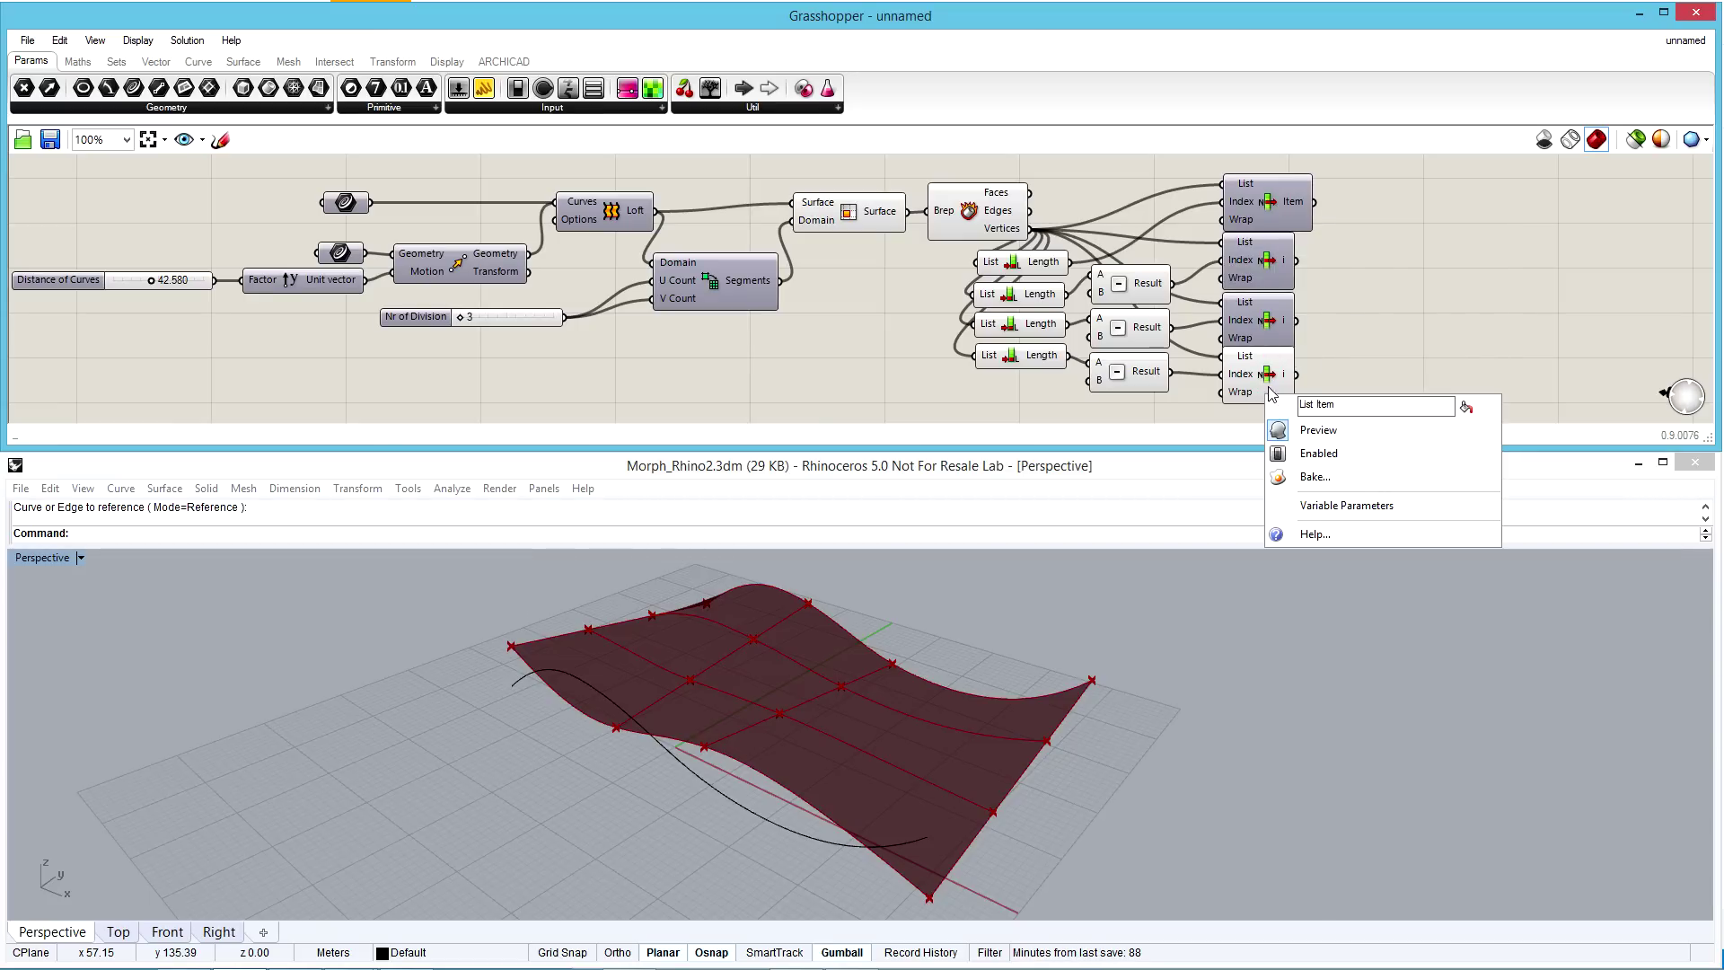
{"action": "left_click", "coordinate": [1284, 431]}
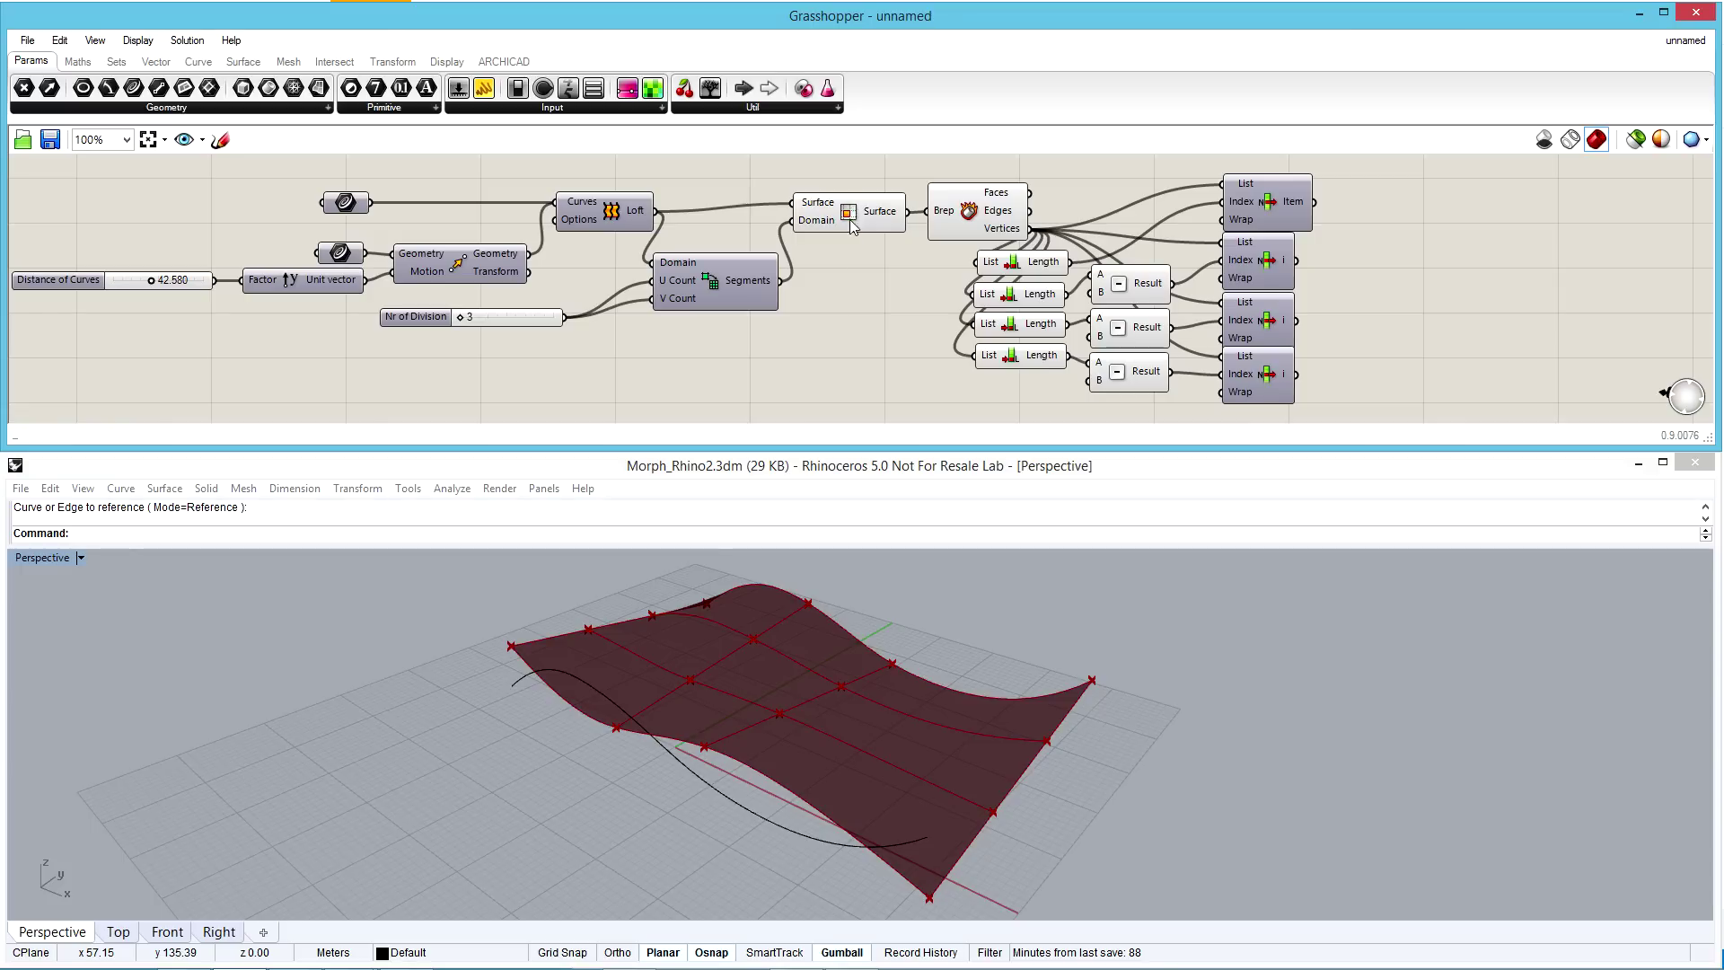
Connect the picked vertices to corners of two 4Point Surface components, forming triangular panels
{"action": "double_click", "coordinate": [1386, 215]}
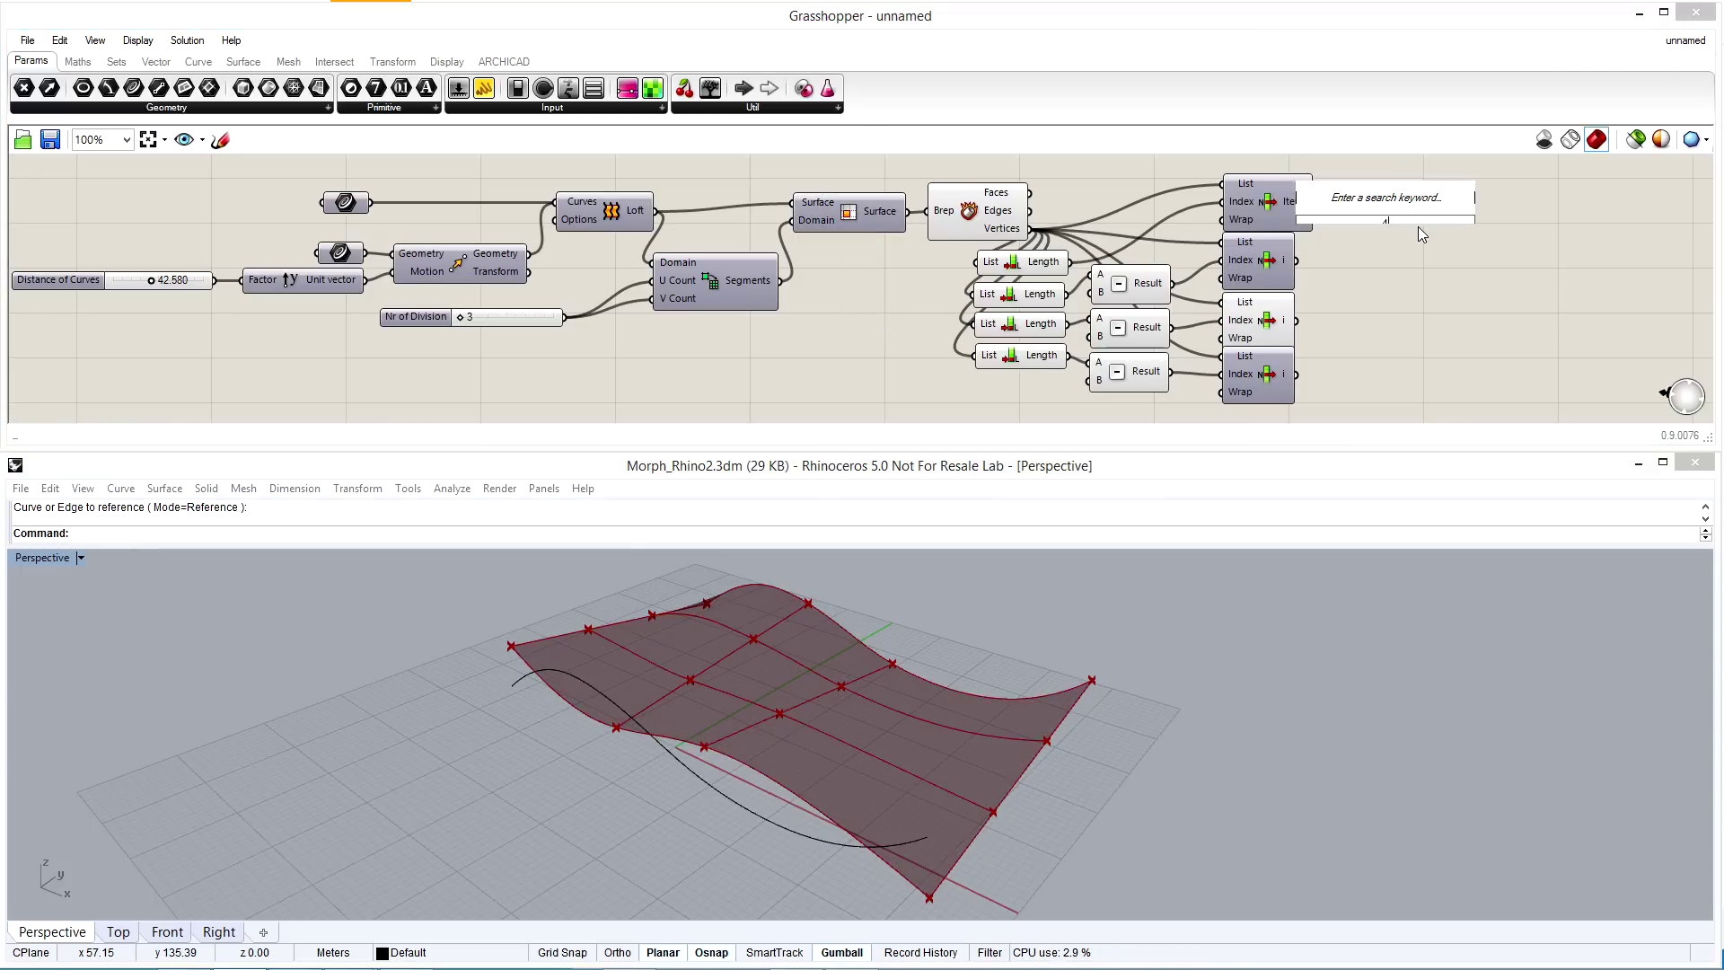
{"action": "type", "text": "4p"}
{"action": "key", "text": "Return"}
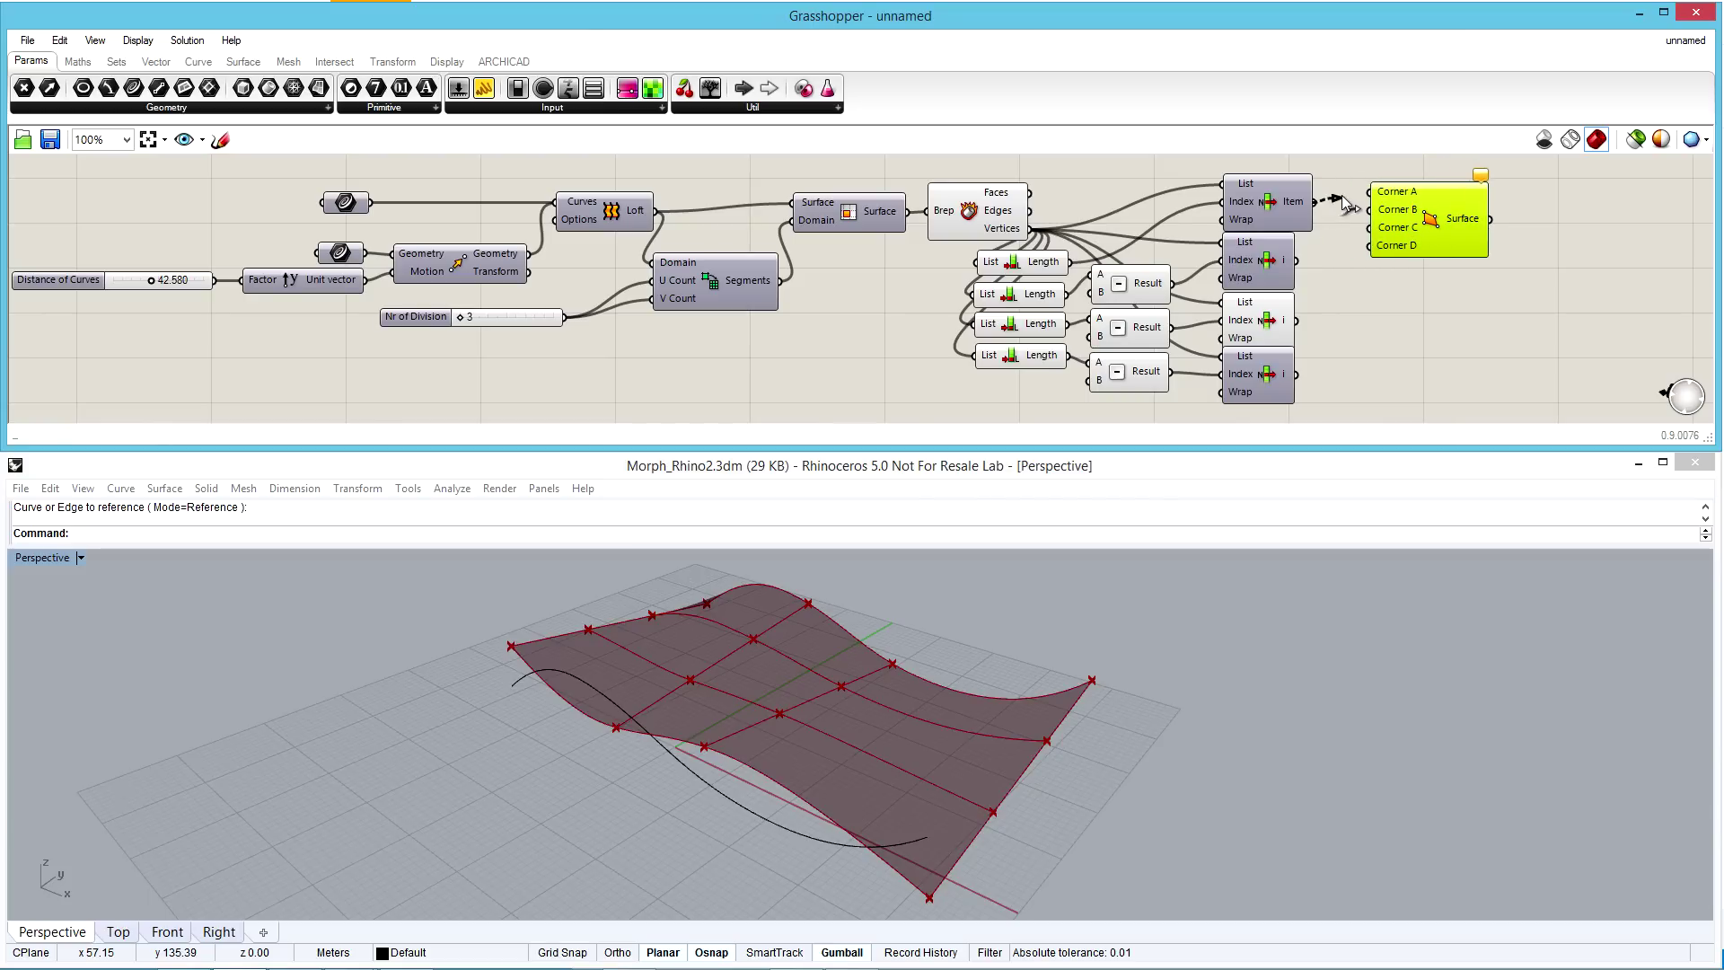
{"action": "left_click_drag", "start_coordinate": [1296, 260], "coordinate": [1369, 212]}
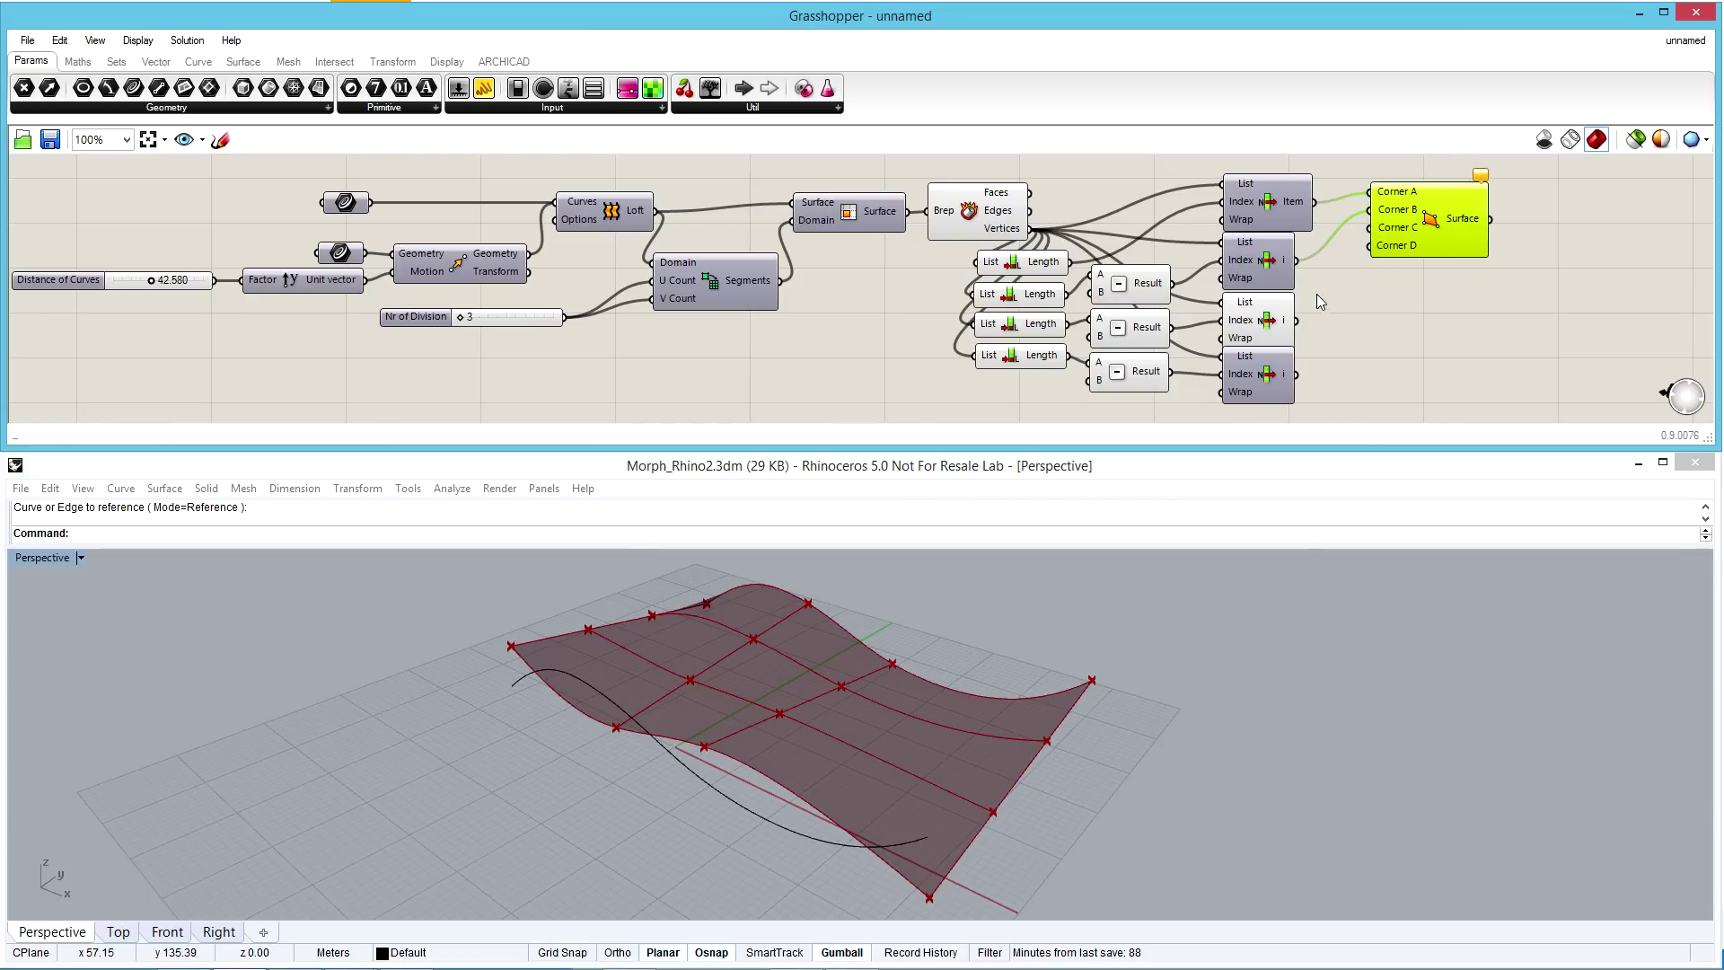
{"action": "mouse_move", "coordinate": [1304, 329]}
{"action": "left_mouse_down"}
{"action": "mouse_move", "coordinate": [1378, 229]}
{"action": "mouse_move", "coordinate": [1426, 356]}
{"action": "left_mouse_up"}
{"action": "left_click", "coordinate": [1432, 250]}
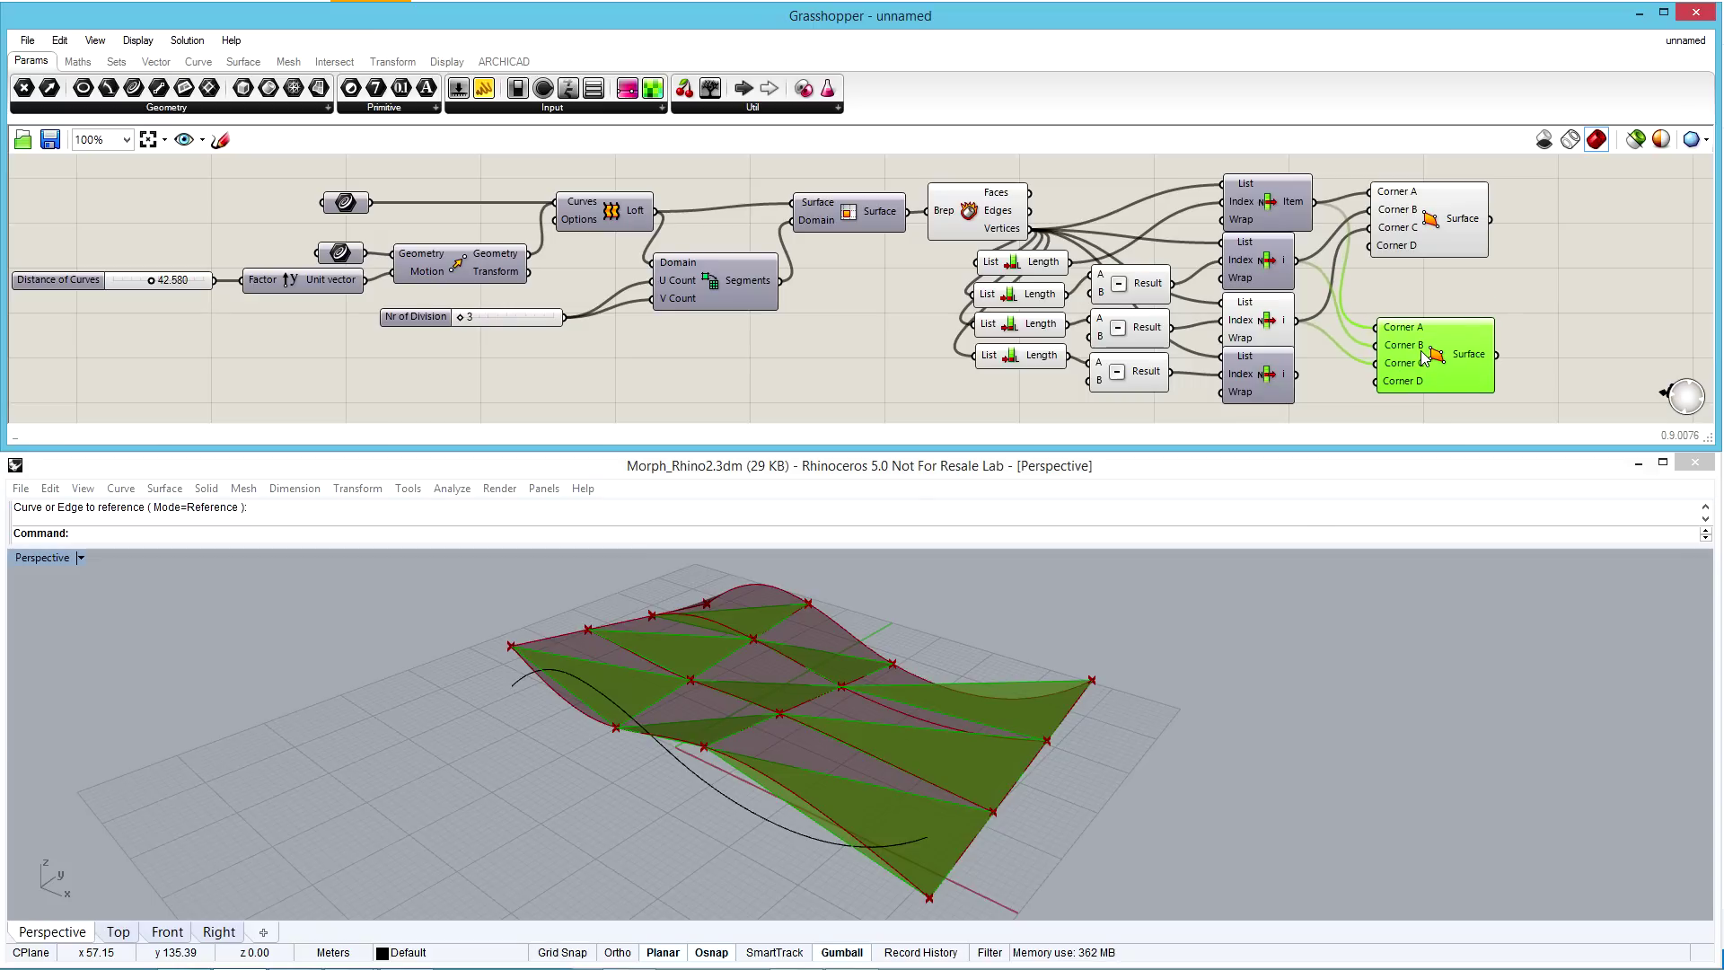
{"action": "mouse_move", "coordinate": [1302, 330]}
{"action": "left_mouse_down"}
{"action": "mouse_move", "coordinate": [1381, 348]}
{"action": "mouse_move", "coordinate": [1382, 382]}
{"action": "left_mouse_up"}
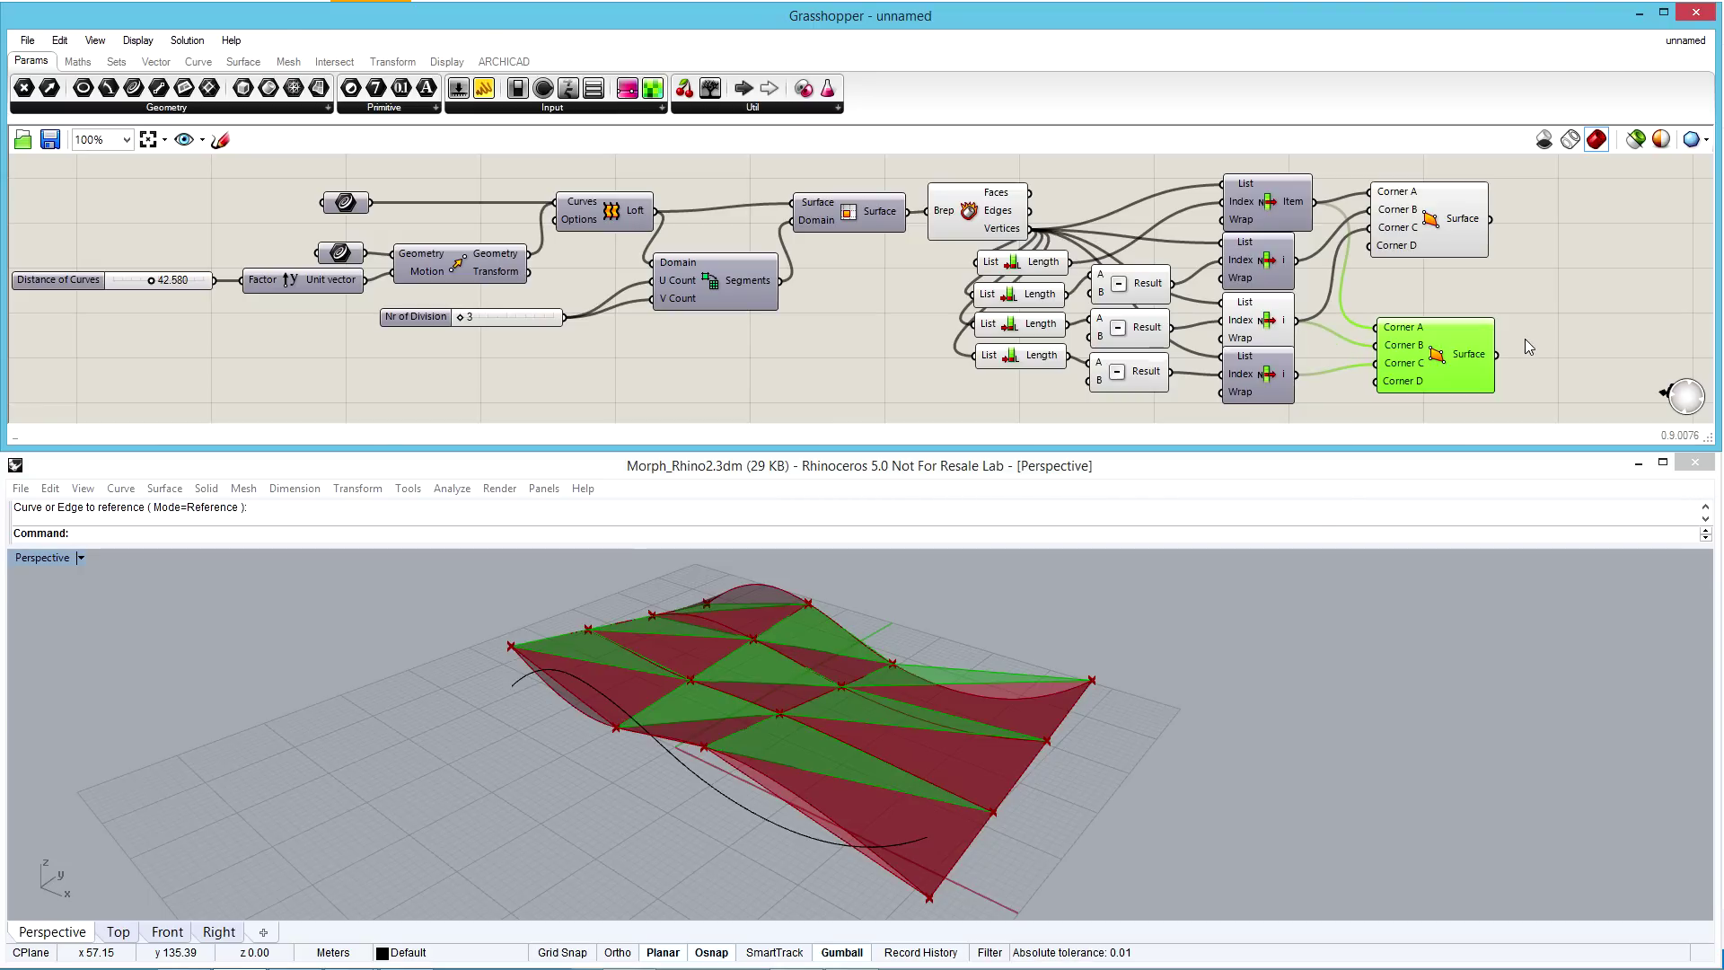
{"action": "left_click_drag", "start_coordinate": [1489, 353], "coordinate": [1475, 353]}
{"action": "left_click", "coordinate": [1510, 317]}
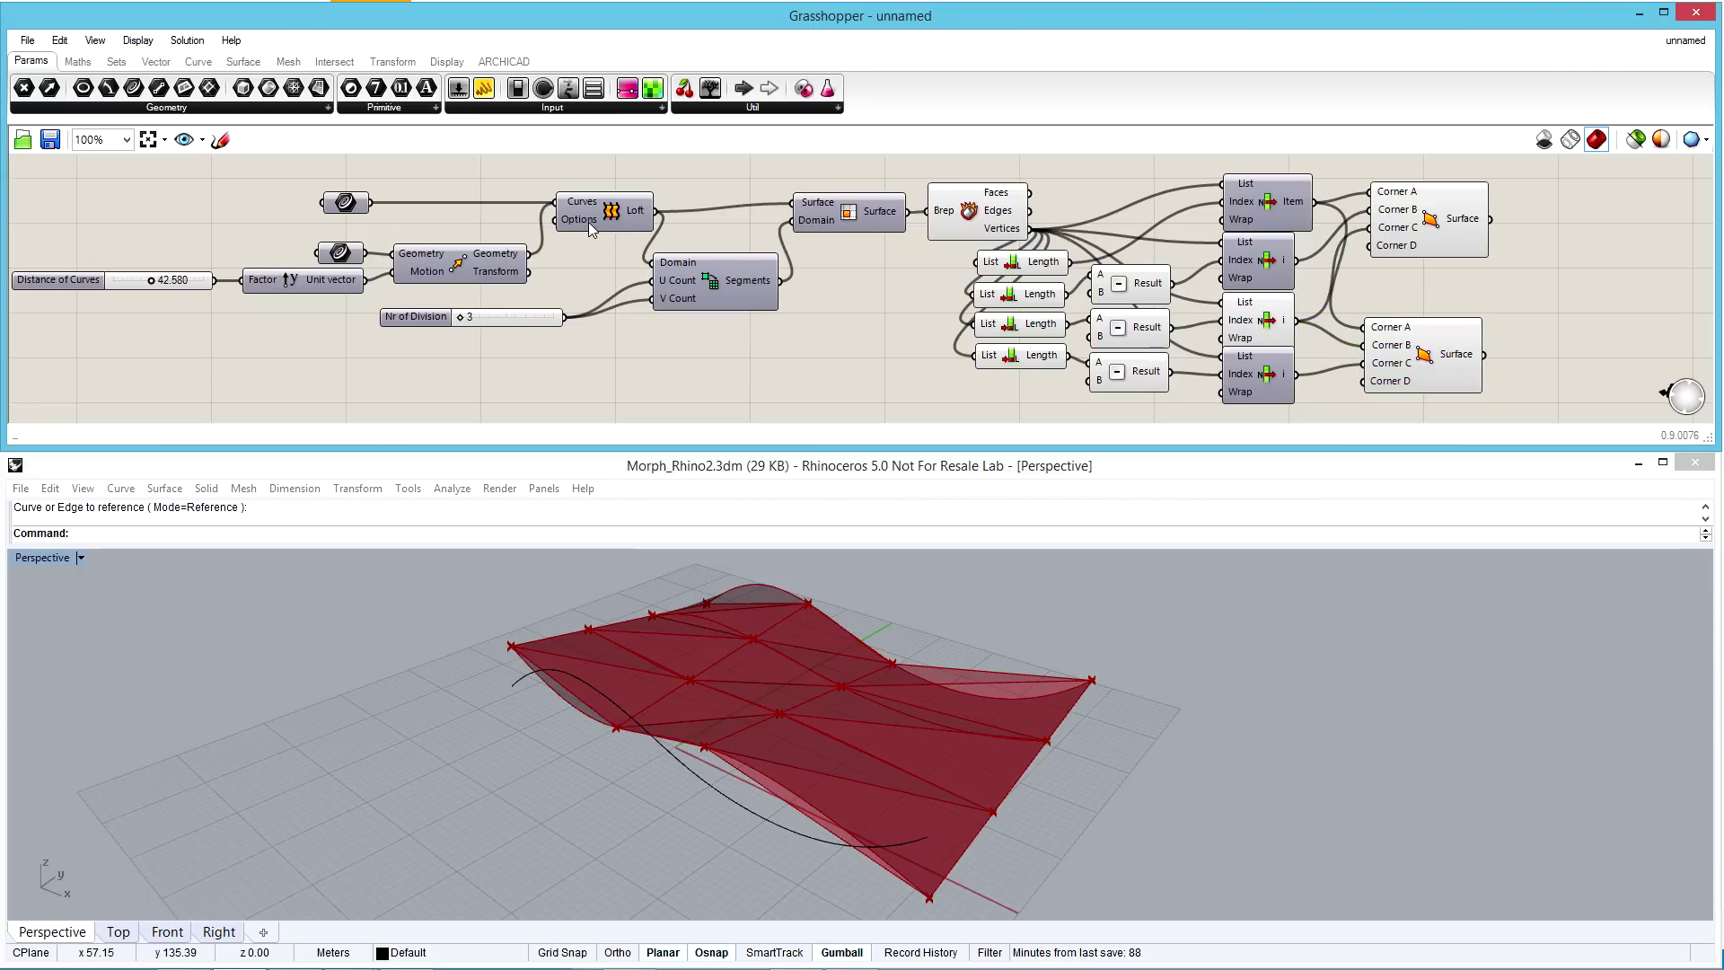
Hide the Deconstruct Brep preview, raise the division slider, and place Rhino beside ARCHICAD
{"action": "right_click", "coordinate": [971, 216]}
{"action": "left_click", "coordinate": [995, 250]}
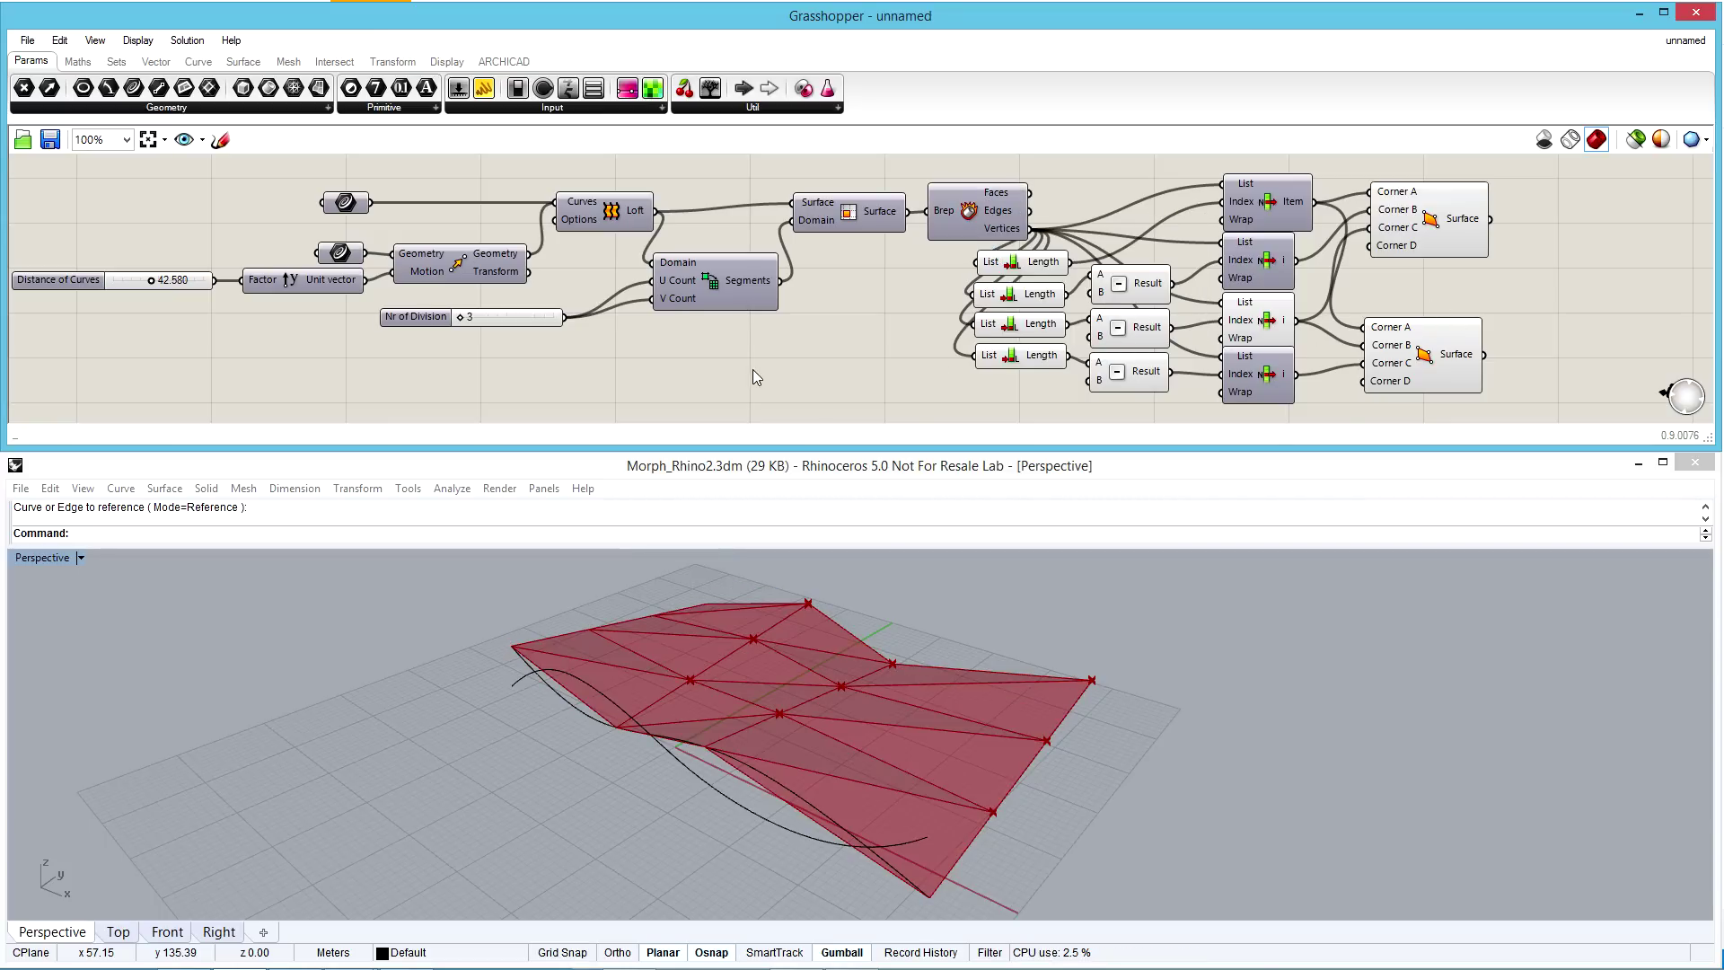
{"action": "left_click_drag", "start_coordinate": [463, 318], "coordinate": [503, 318]}
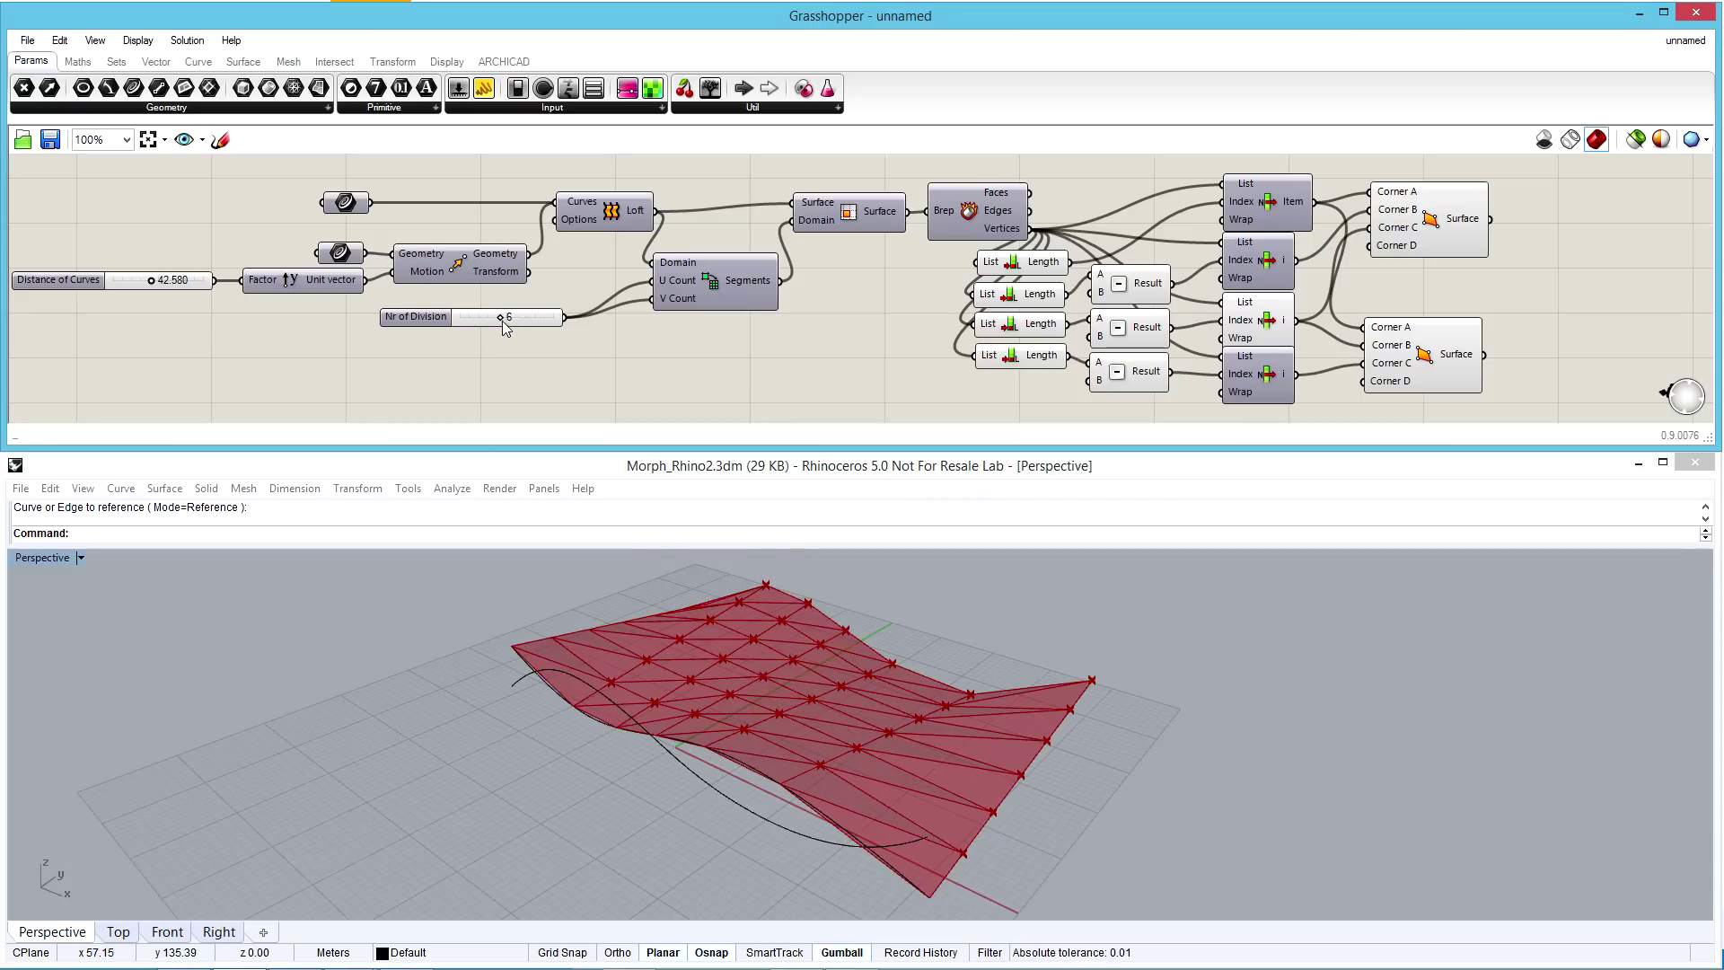
{"action": "left_click_drag", "start_coordinate": [503, 318], "coordinate": [526, 318]}
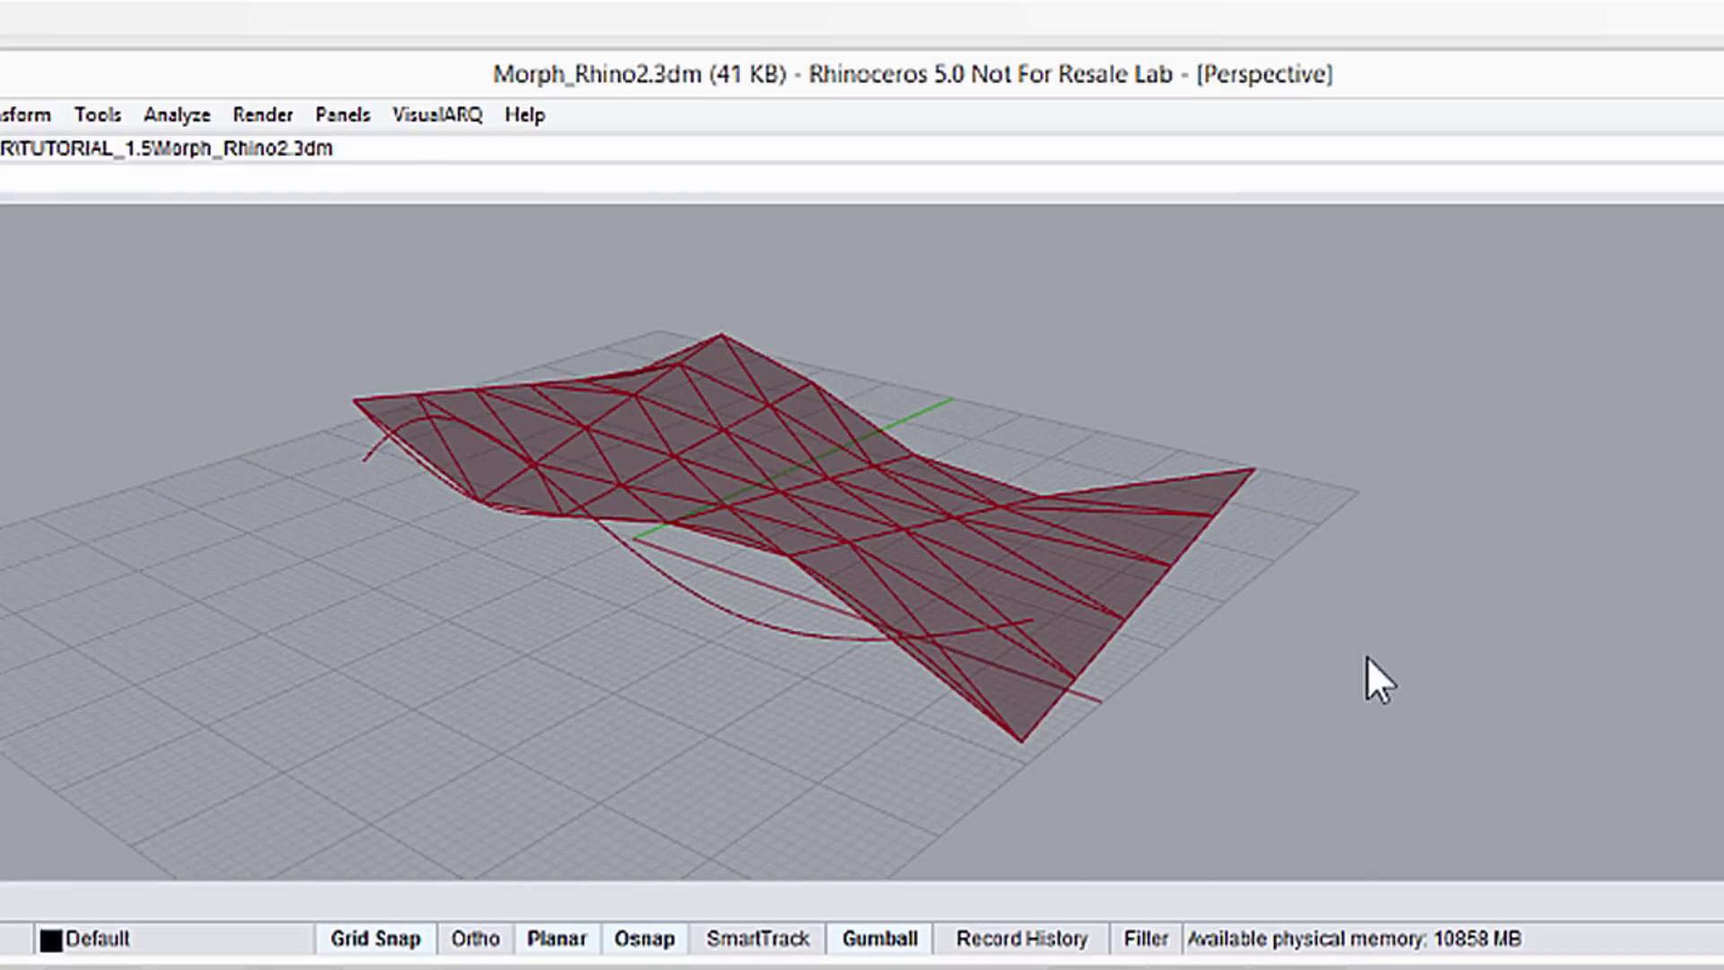
{"action": "right_click_drag", "start_coordinate": [1368, 657], "coordinate": [1369, 696]}
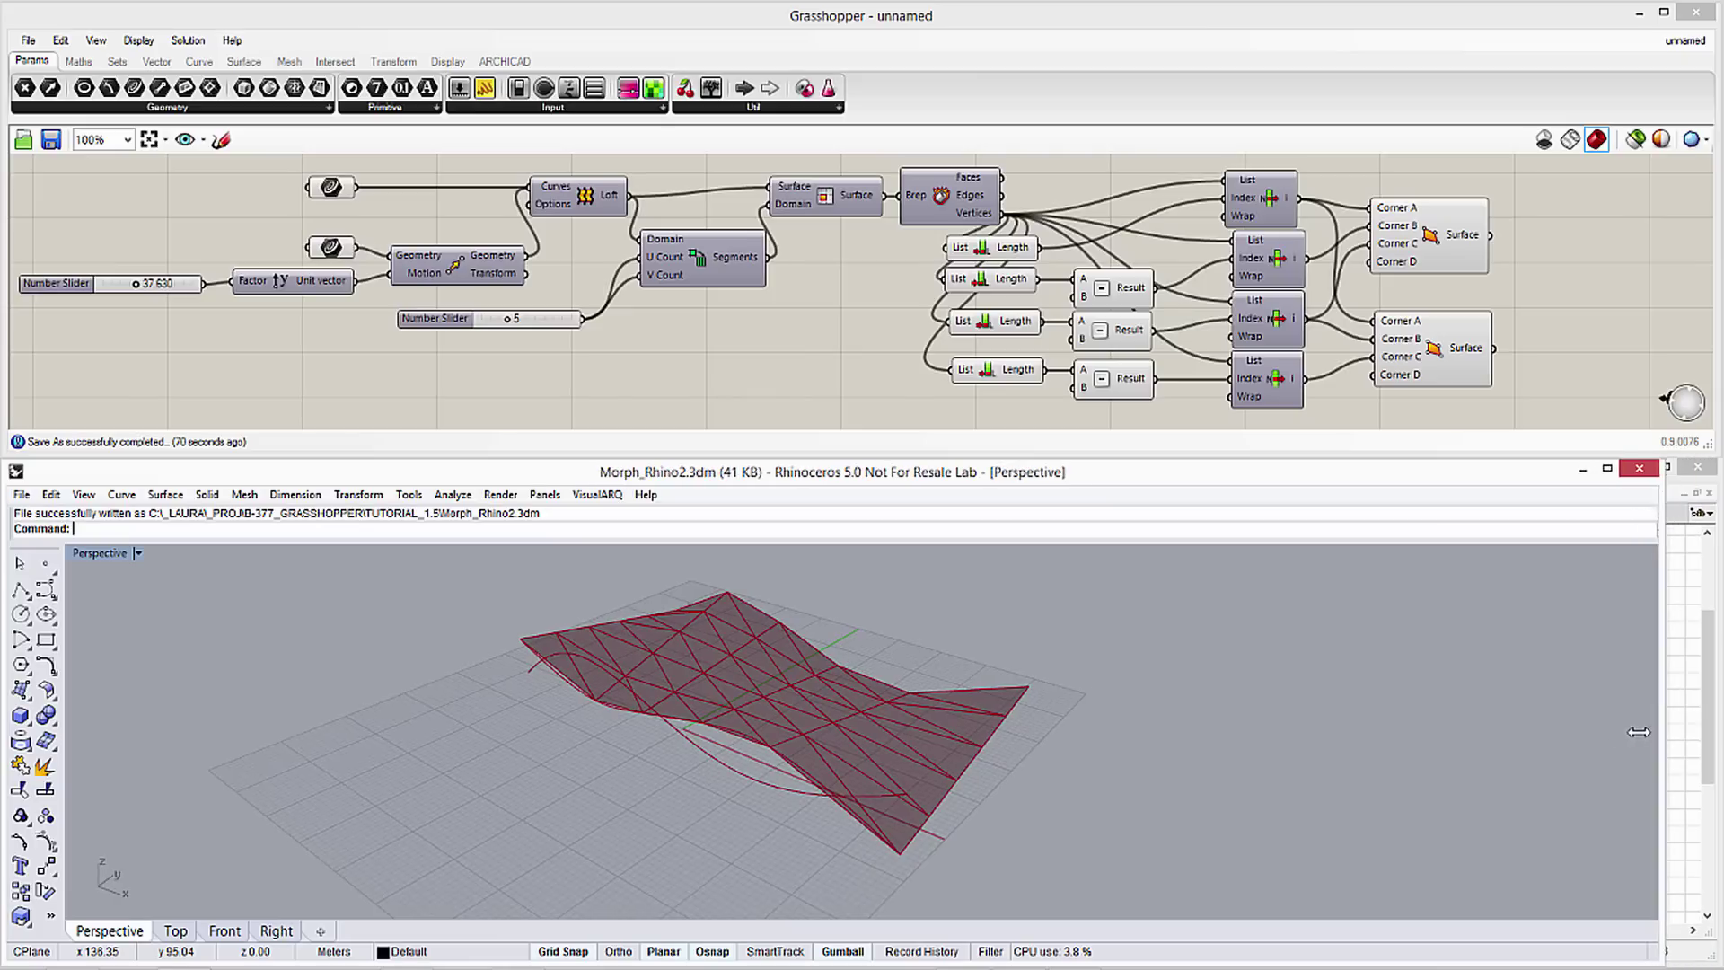
{"action": "mouse_move", "coordinate": [1697, 737]}
{"action": "left_mouse_down"}
{"action": "mouse_move", "coordinate": [1030, 736]}
{"action": "mouse_move", "coordinate": [597, 791]}
{"action": "left_mouse_up"}
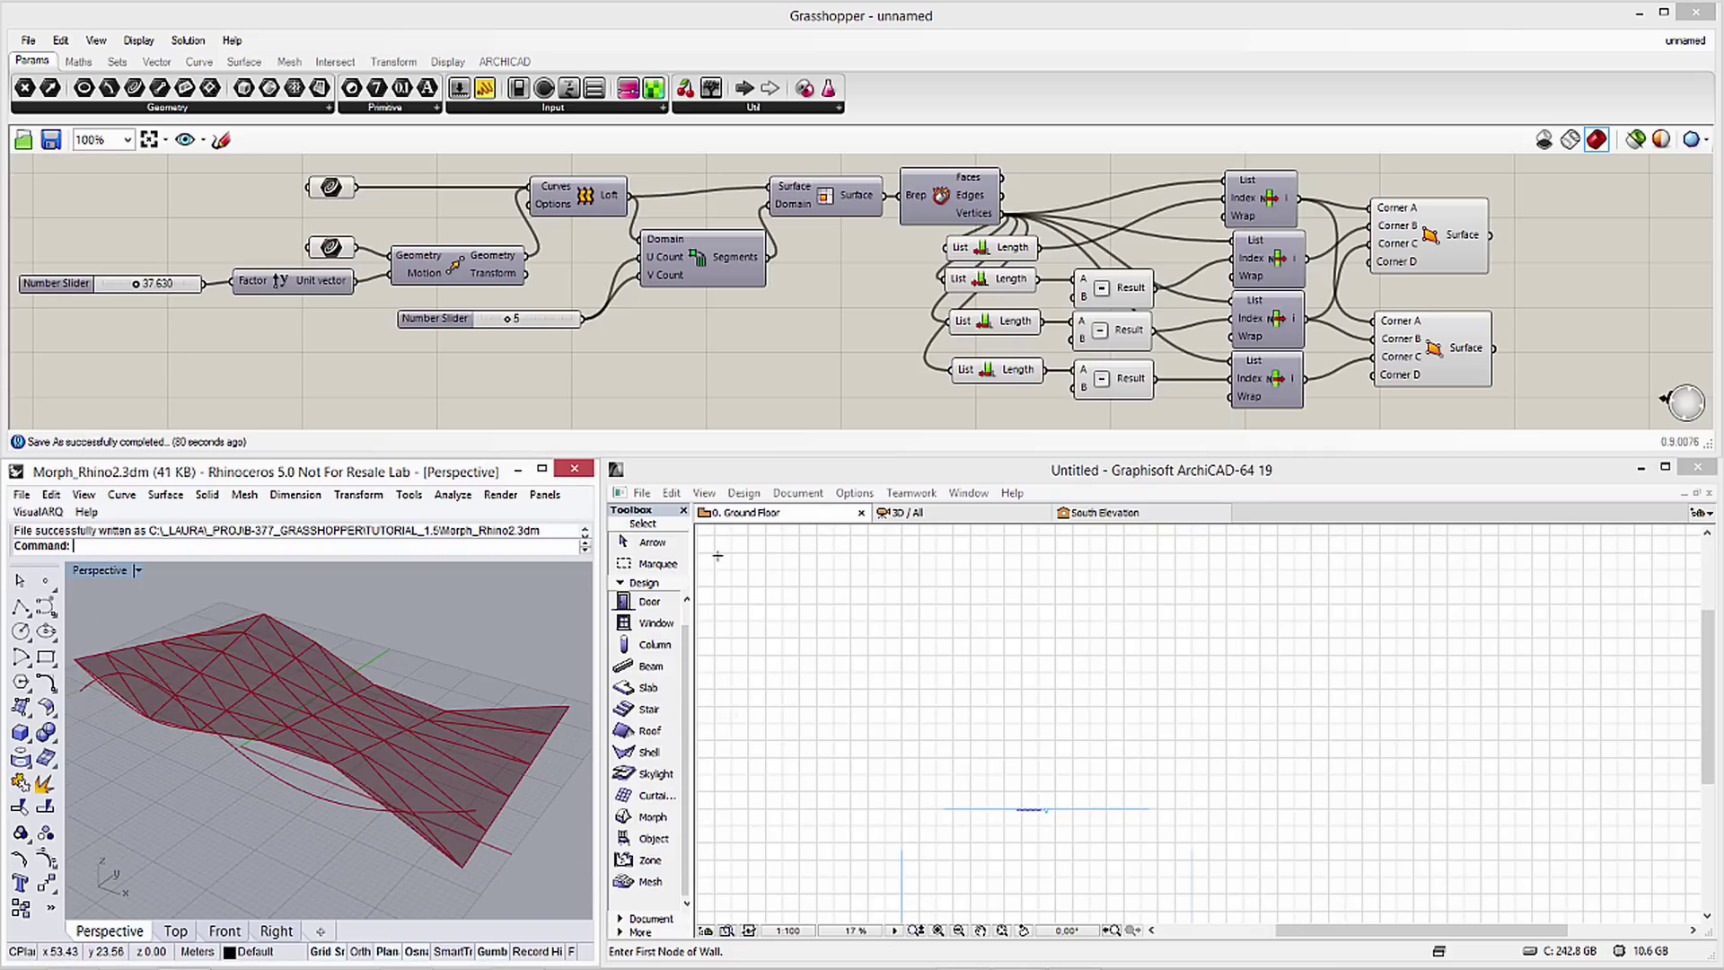
Start ARCHICAD's Grasshopper Connection to unnamed.gh and show Grasshopper's ARCHICAD components
{"action": "left_click", "coordinate": [744, 493]}
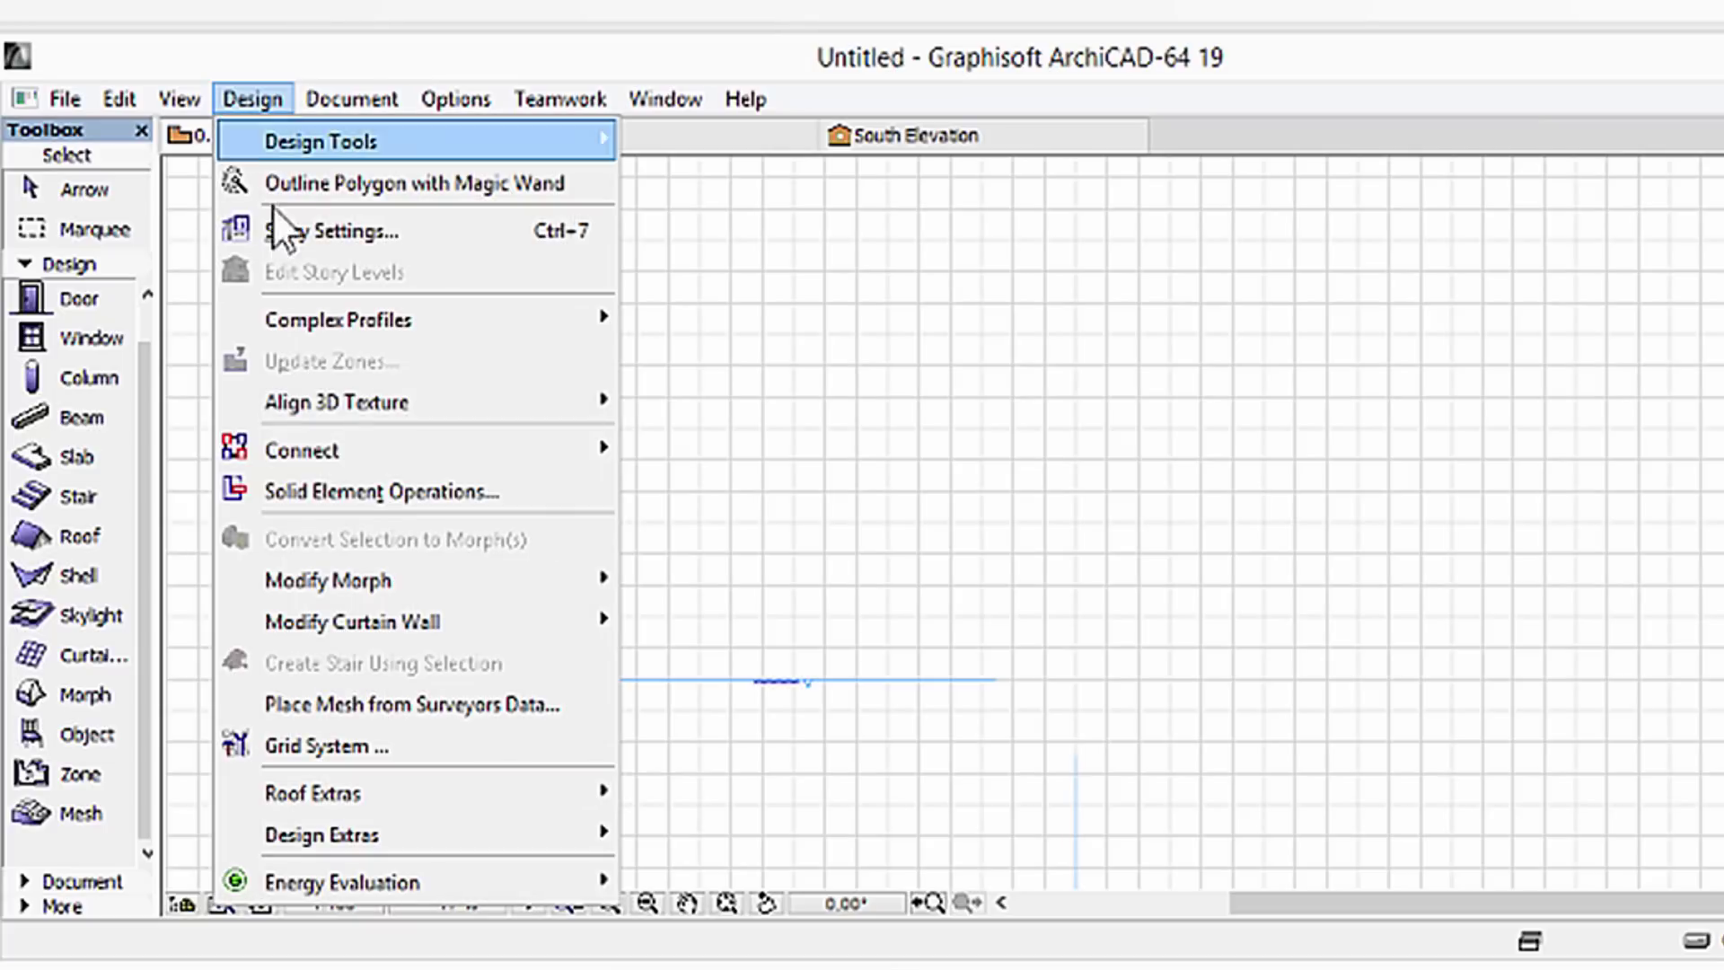
{"action": "mouse_move", "coordinate": [323, 836]}
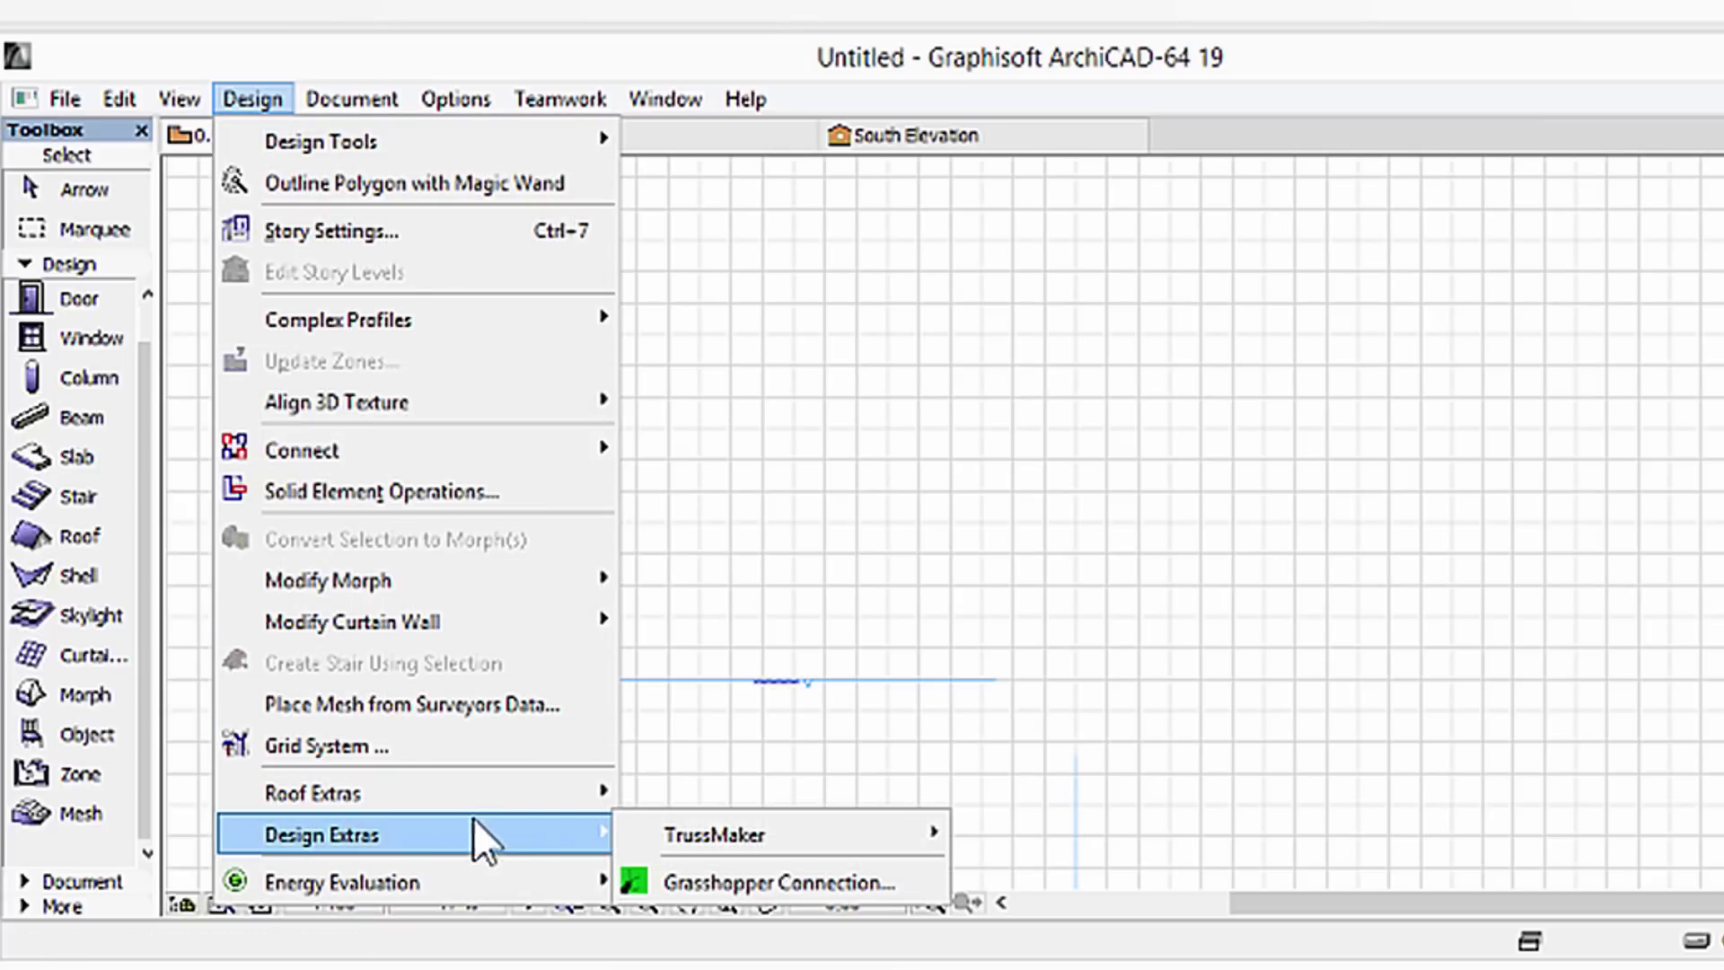
{"action": "left_click", "coordinate": [677, 873]}
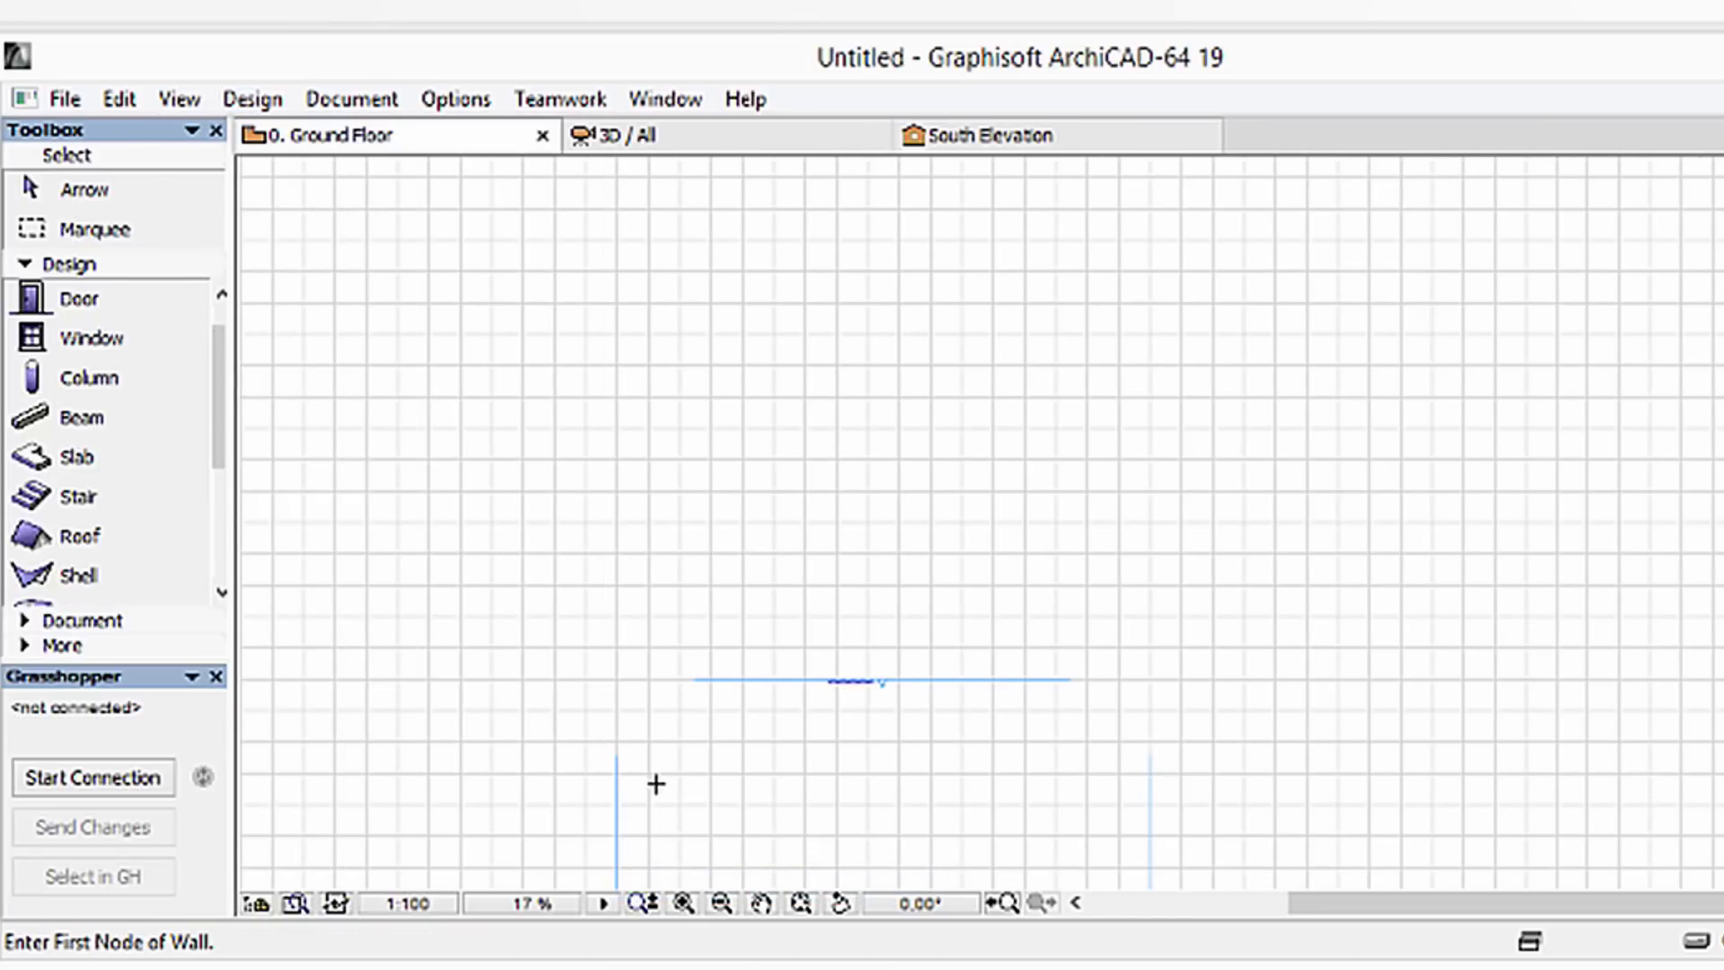
{"action": "left_click", "coordinate": [110, 775]}
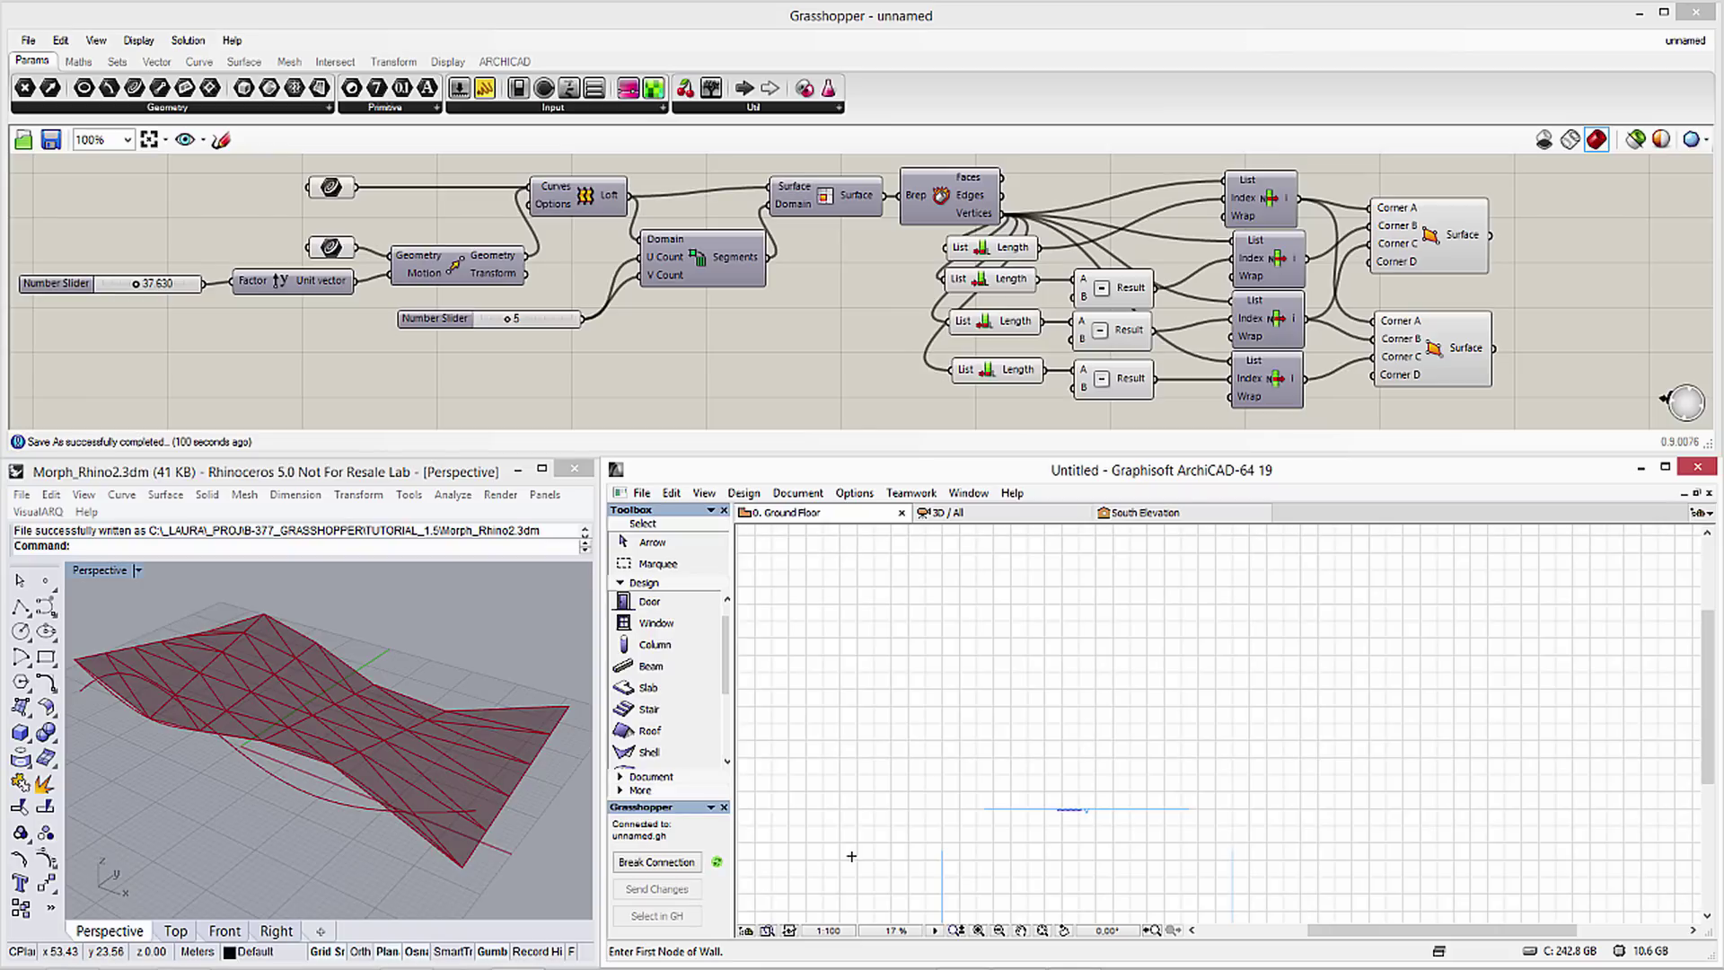
{"action": "left_click", "coordinate": [505, 61]}
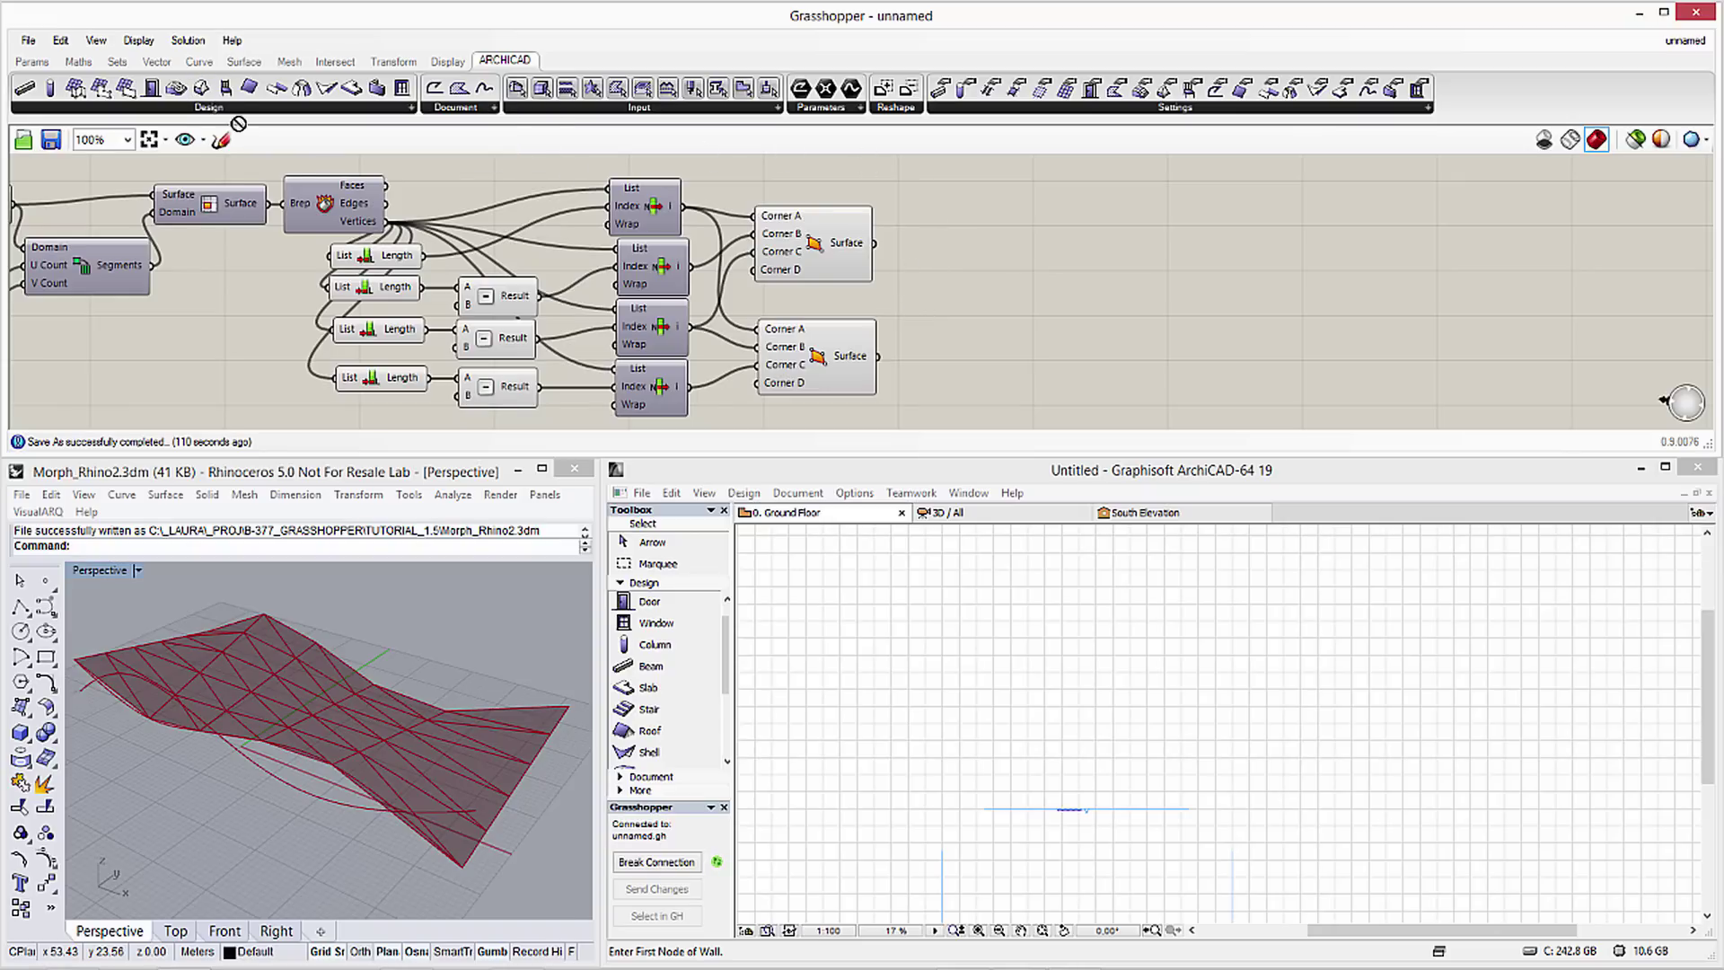
Wire the first triangle Surface through a Simple Mesh into a new Morph component
{"action": "left_click", "coordinate": [1042, 247]}
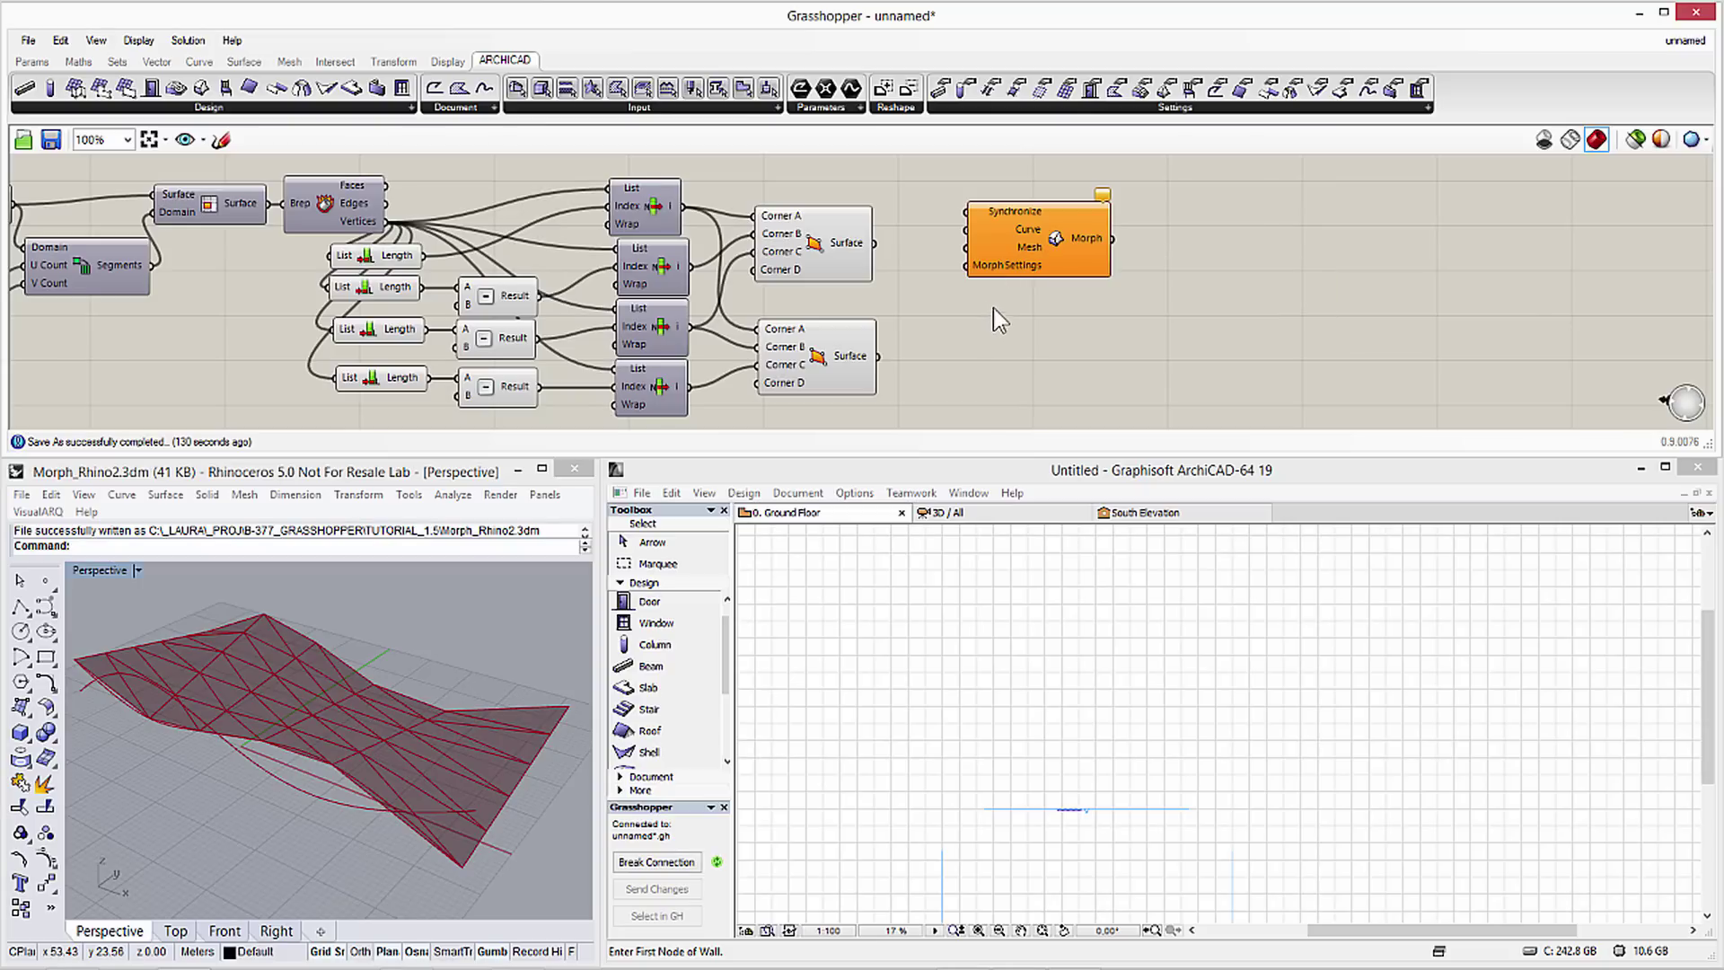
{"action": "left_click_drag", "start_coordinate": [1038, 235], "coordinate": [1188, 241]}
{"action": "double_click", "coordinate": [971, 263]}
{"action": "type", "text": "simple"}
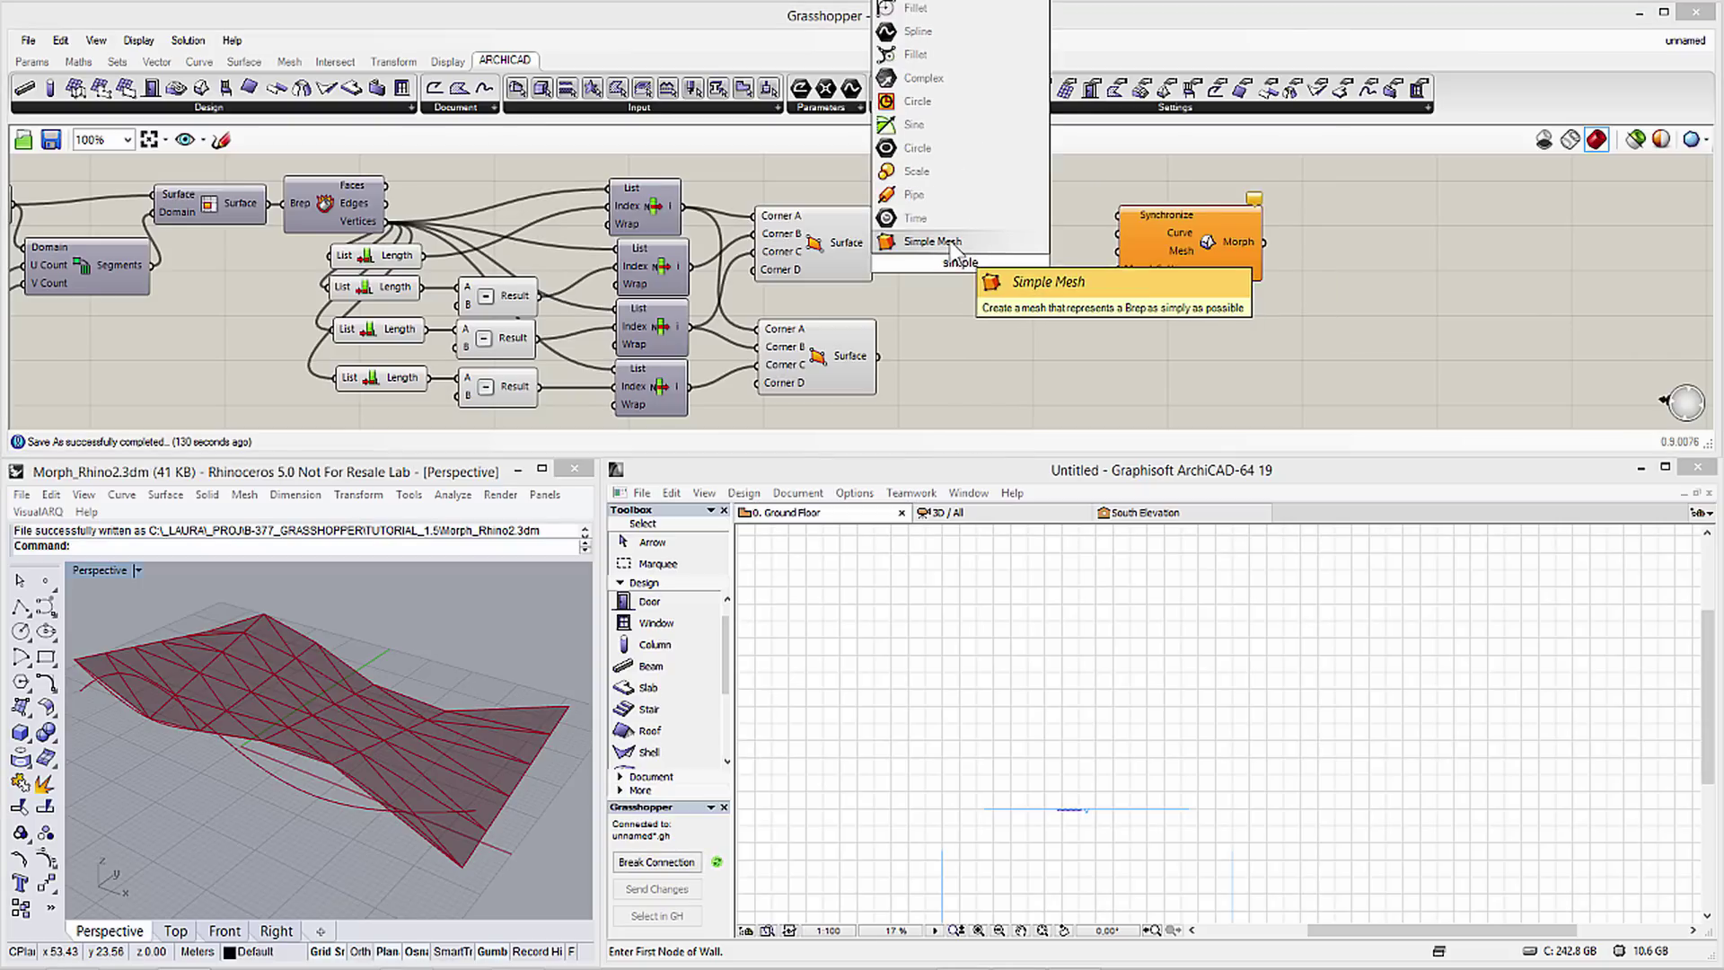
{"action": "left_click", "coordinate": [951, 247]}
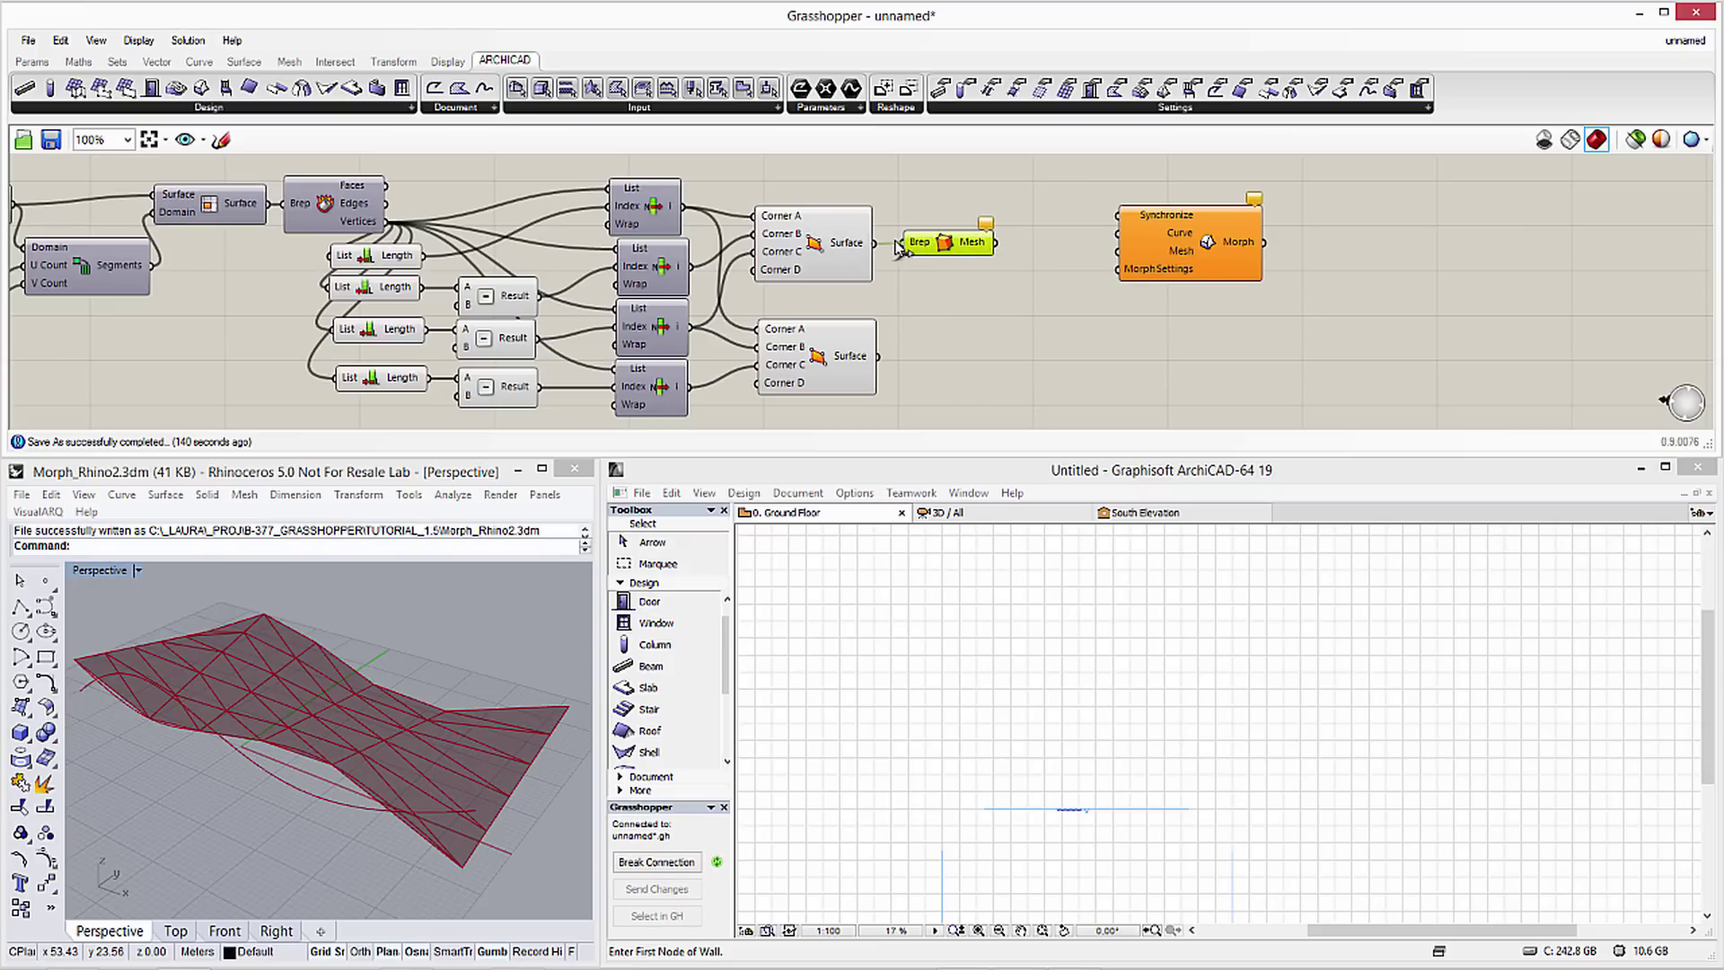
{"action": "left_click_drag", "start_coordinate": [874, 244], "coordinate": [912, 244]}
{"action": "left_click_drag", "start_coordinate": [1186, 250], "coordinate": [1119, 250]}
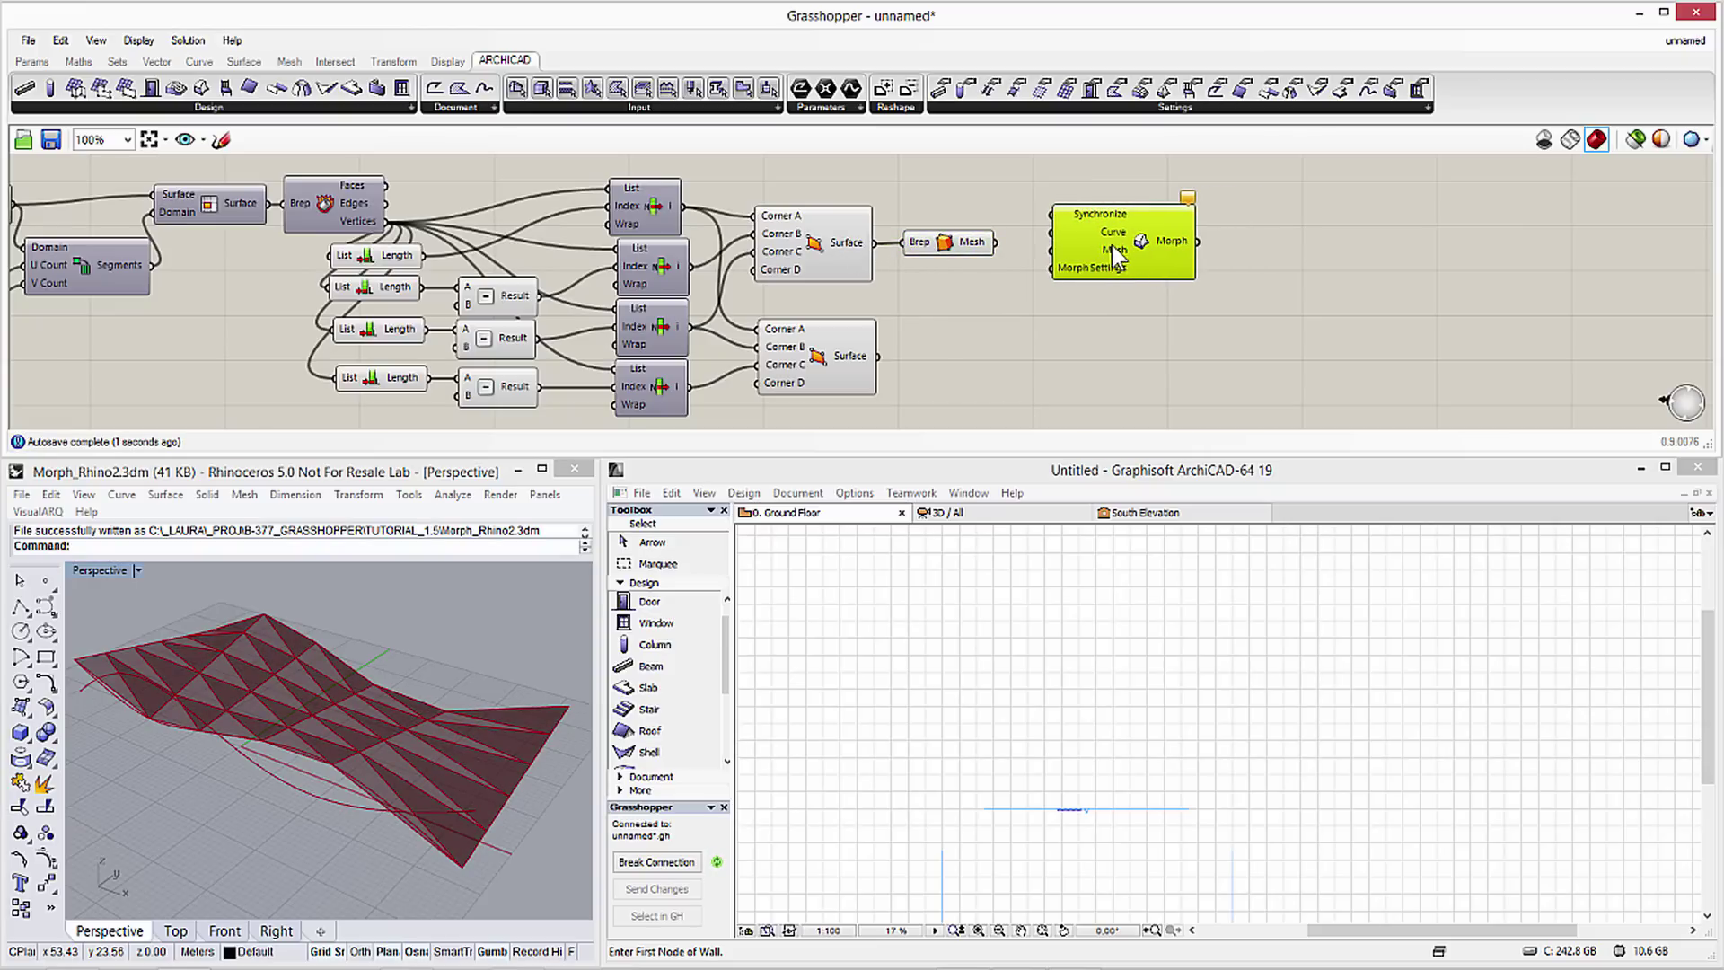
{"action": "left_click_drag", "start_coordinate": [998, 244], "coordinate": [1053, 249]}
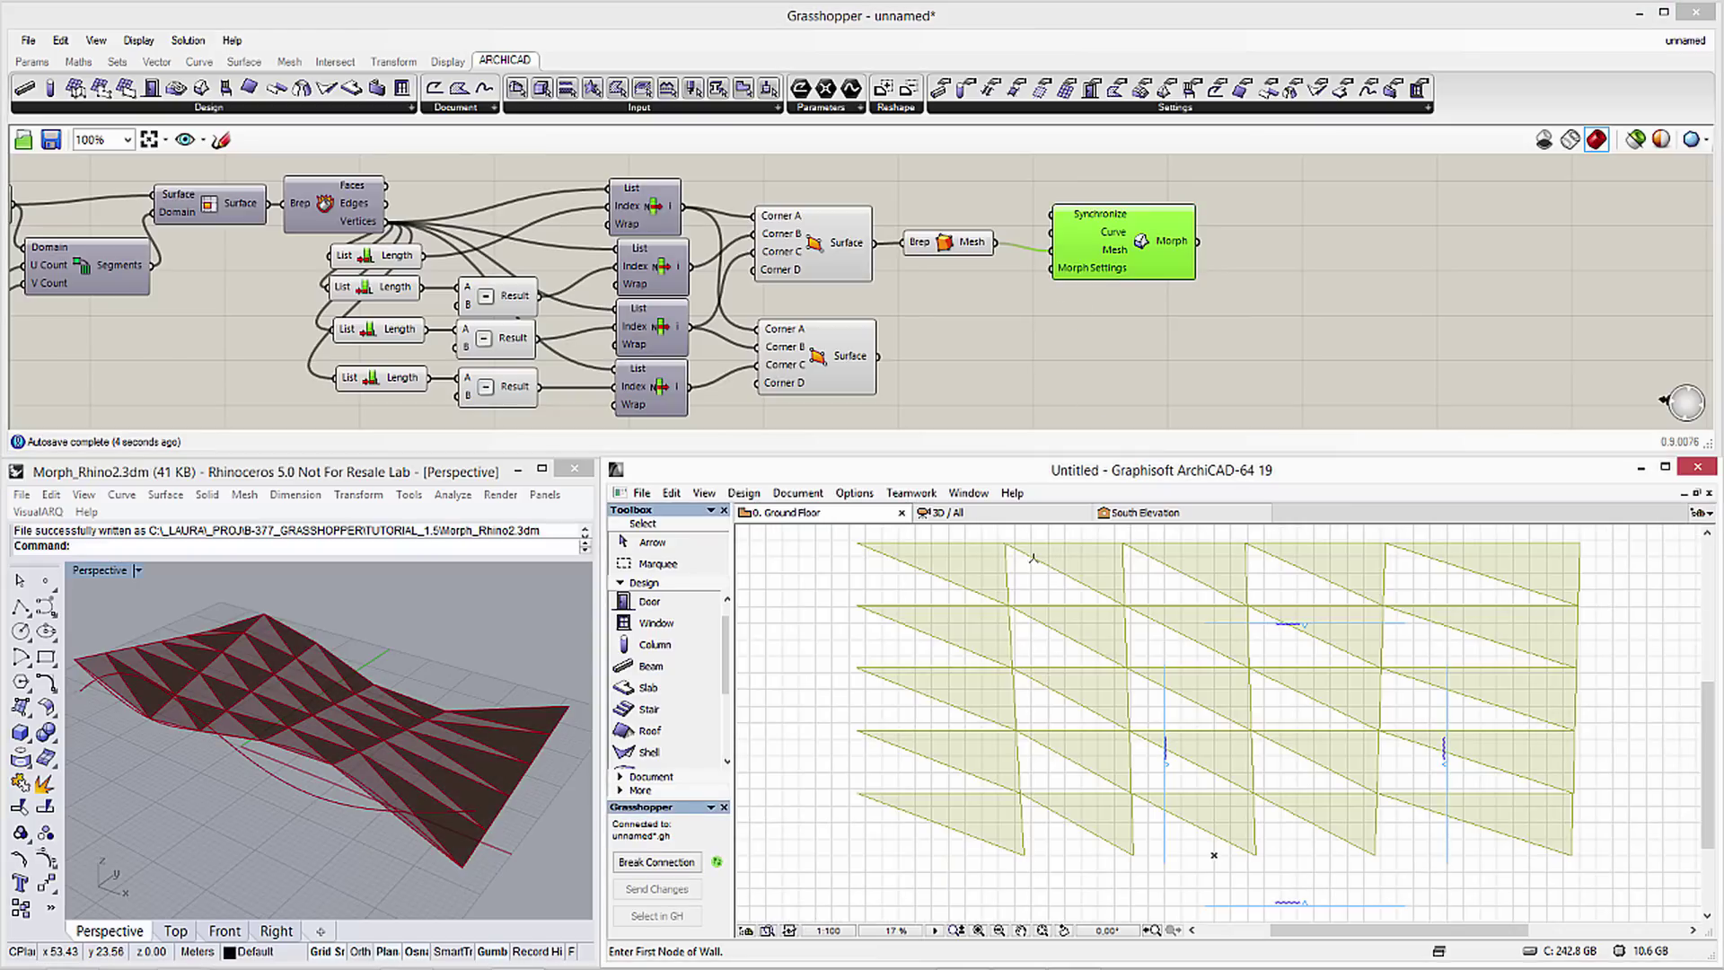
View and select the resulting triangular Morph panels in ARCHICAD's 3D view
{"action": "left_click", "coordinate": [1018, 513]}
{"action": "mouse_move", "coordinate": [1238, 789]}
{"action": "middle_mouse_down", "text": "shift"}
{"action": "mouse_move", "coordinate": [1173, 811]}
{"action": "mouse_move", "coordinate": [1132, 798]}
{"action": "mouse_move", "coordinate": [1161, 818]}
{"action": "middle_mouse_up", "text": "shift"}
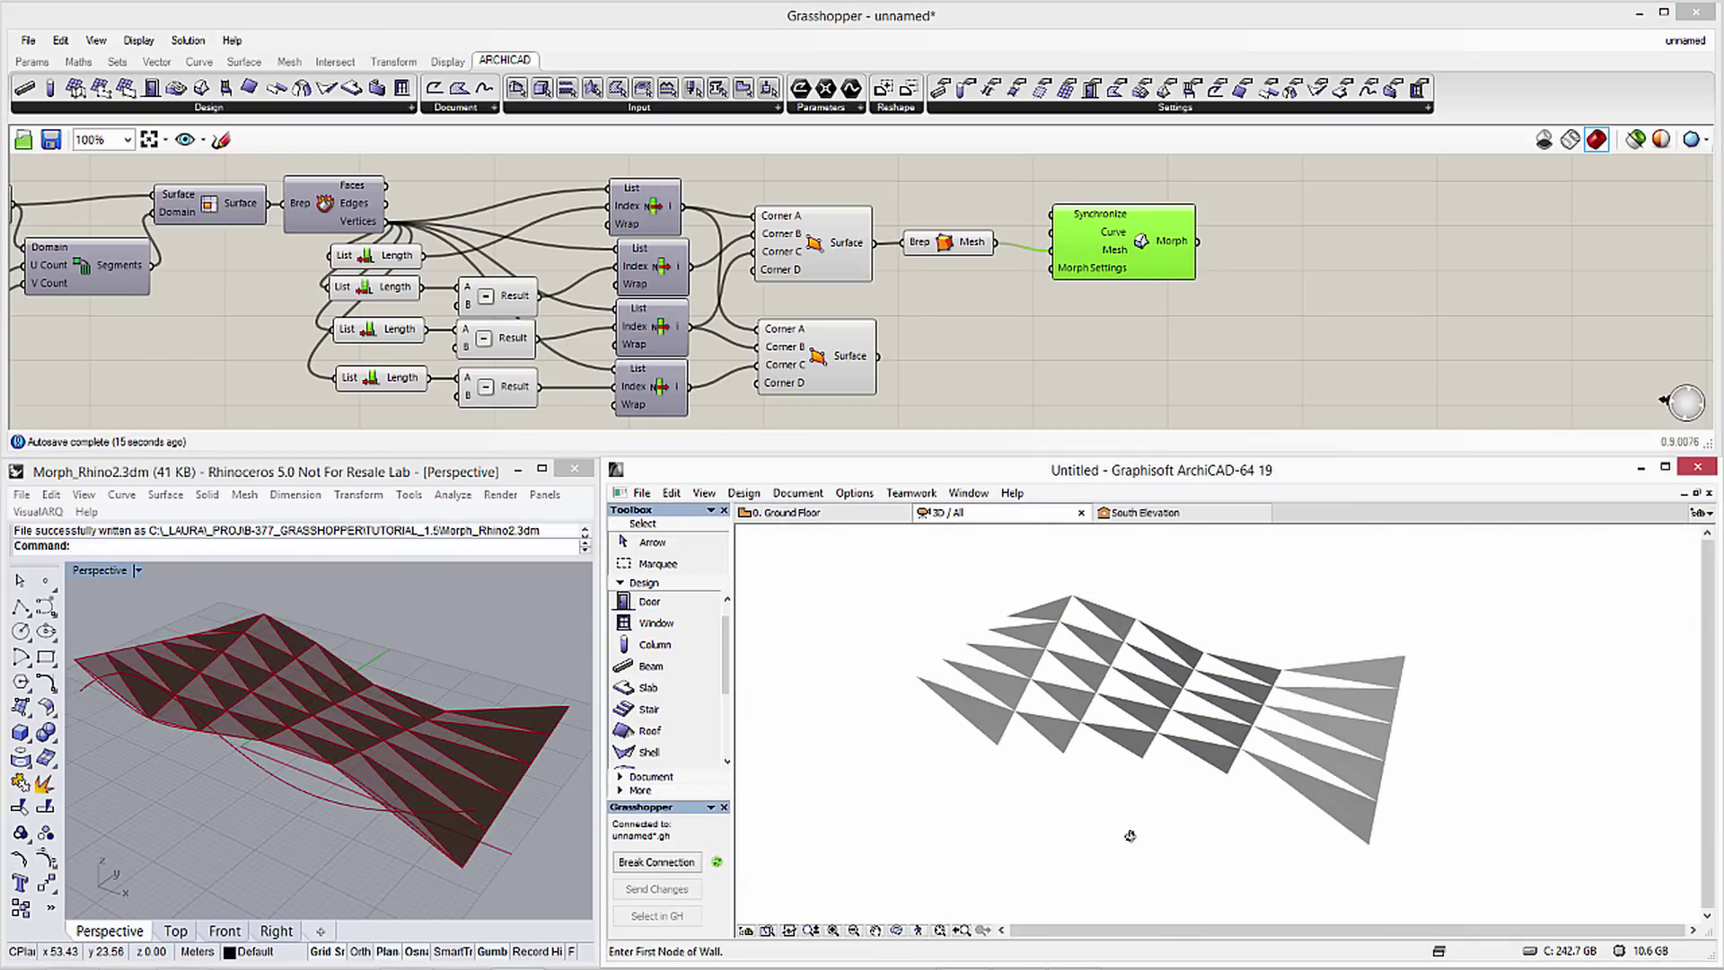
{"action": "left_click", "coordinate": [1139, 755]}
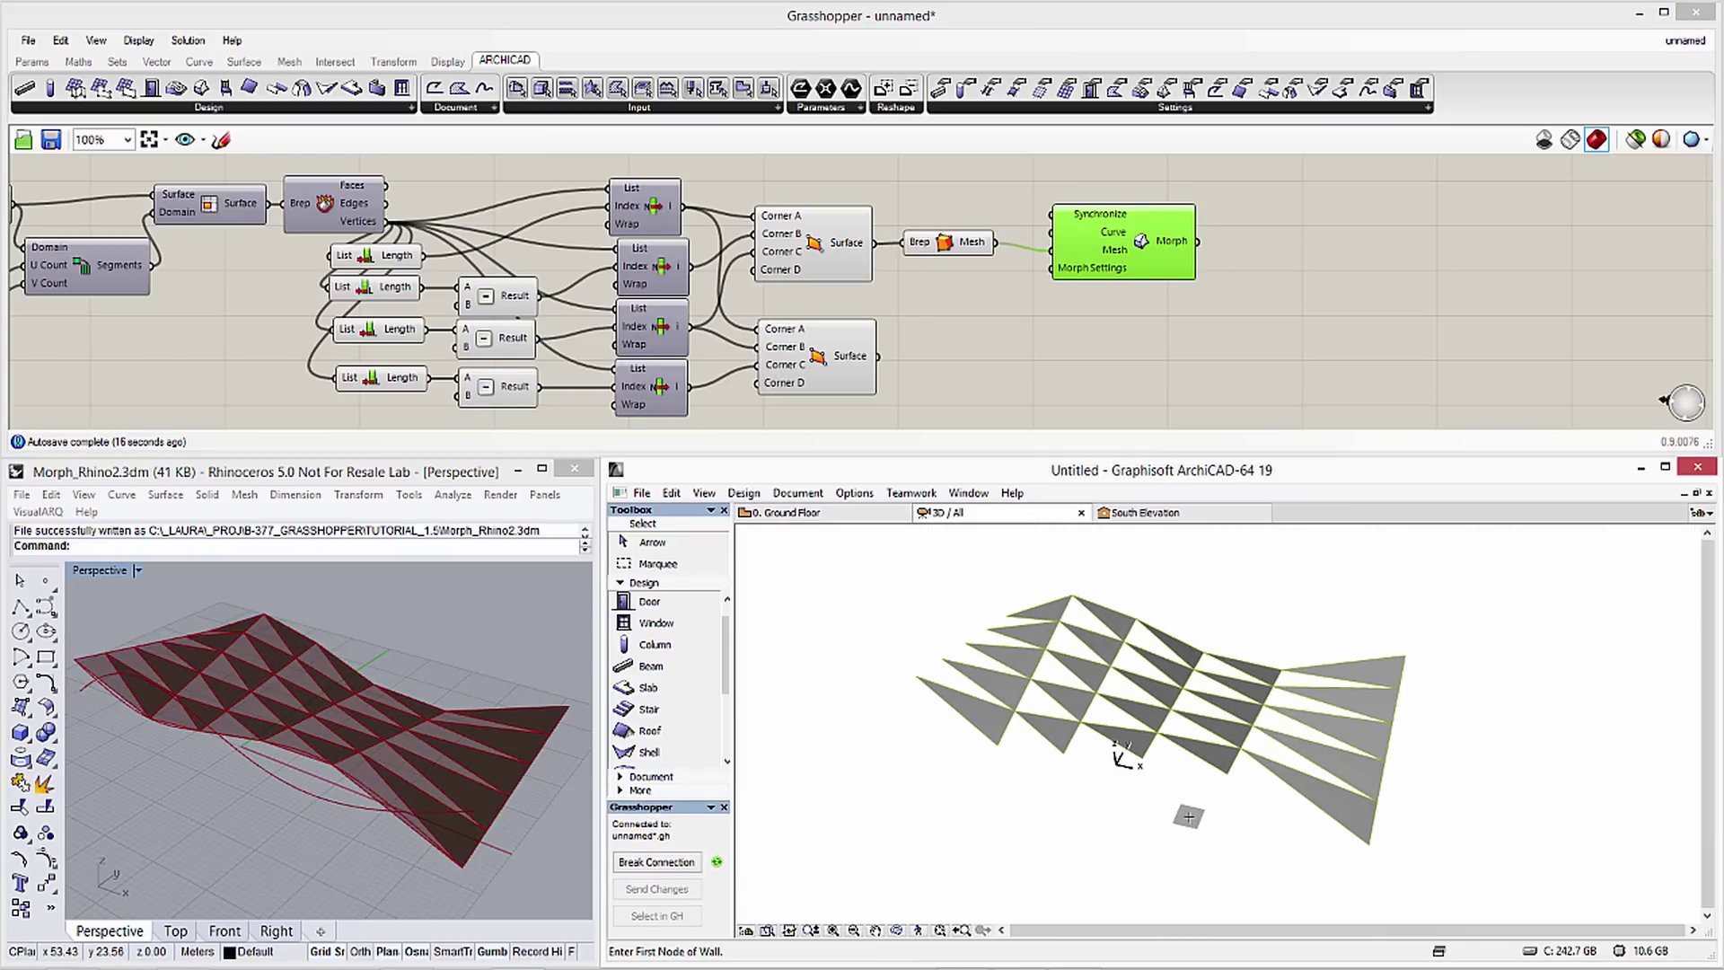
Copy the Simple Mesh for the lower triangles and connect it to a second Morph component
{"action": "left_click", "coordinate": [966, 249]}
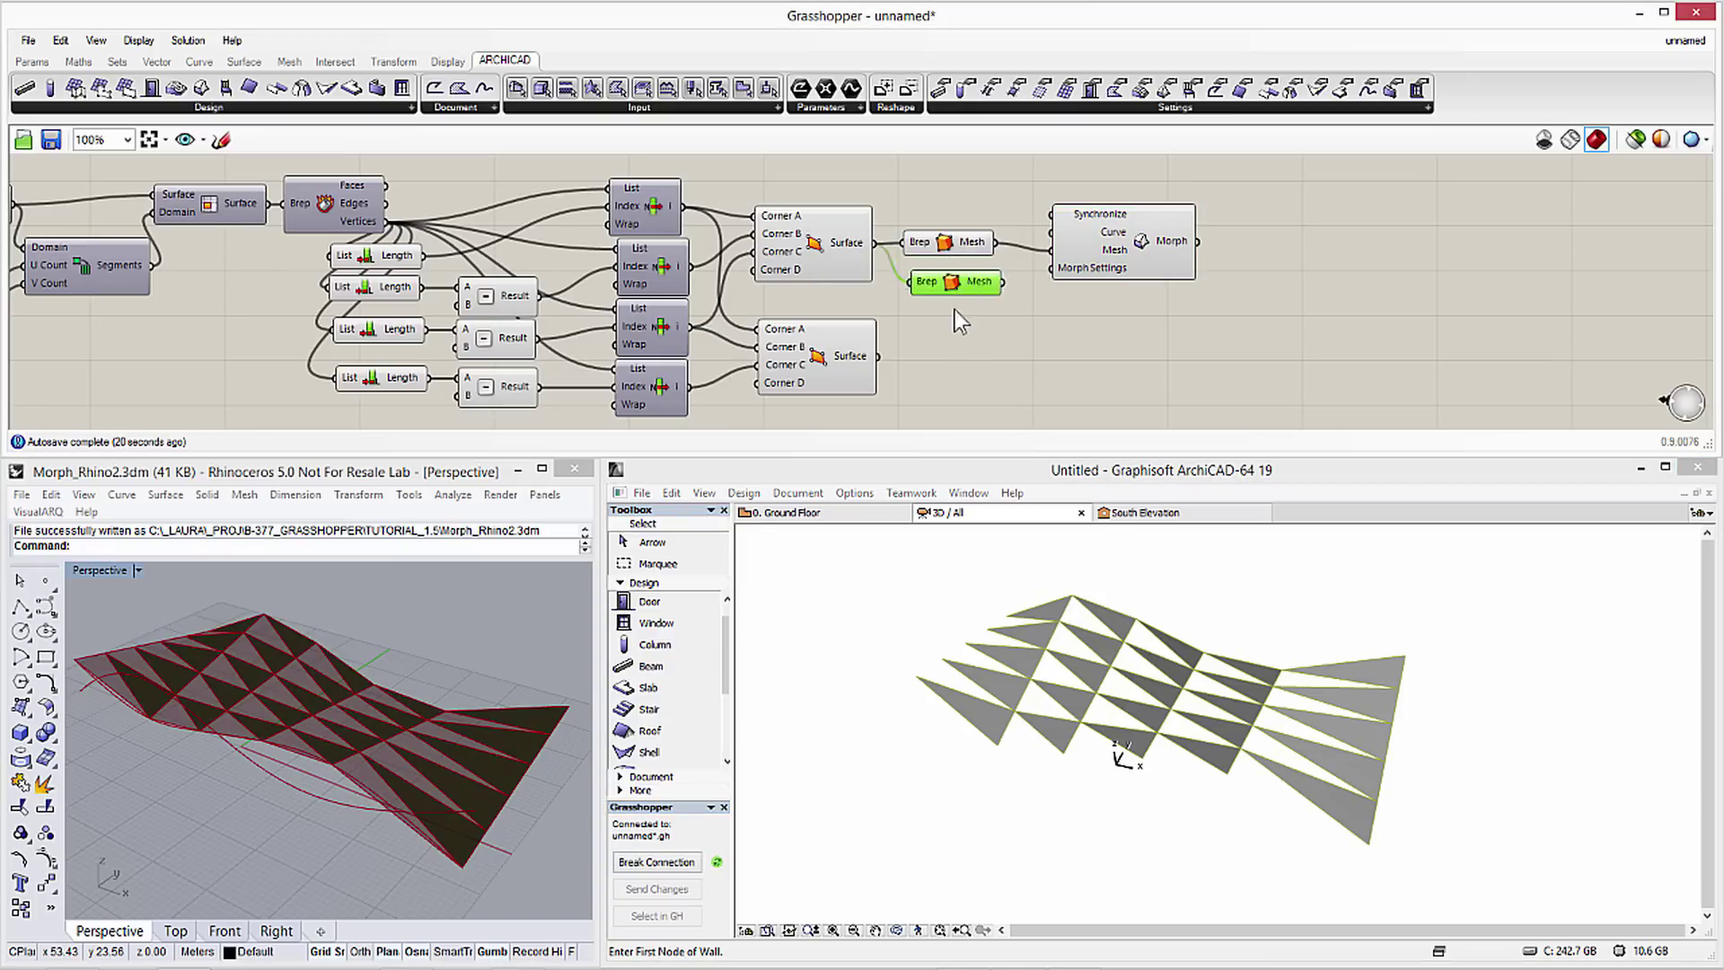
{"action": "mouse_move", "coordinate": [966, 250]}
{"action": "left_mouse_down", "text": "alt"}
{"action": "mouse_move", "coordinate": [974, 361]}
{"action": "mouse_move", "coordinate": [913, 360]}
{"action": "left_mouse_up", "text": "alt"}
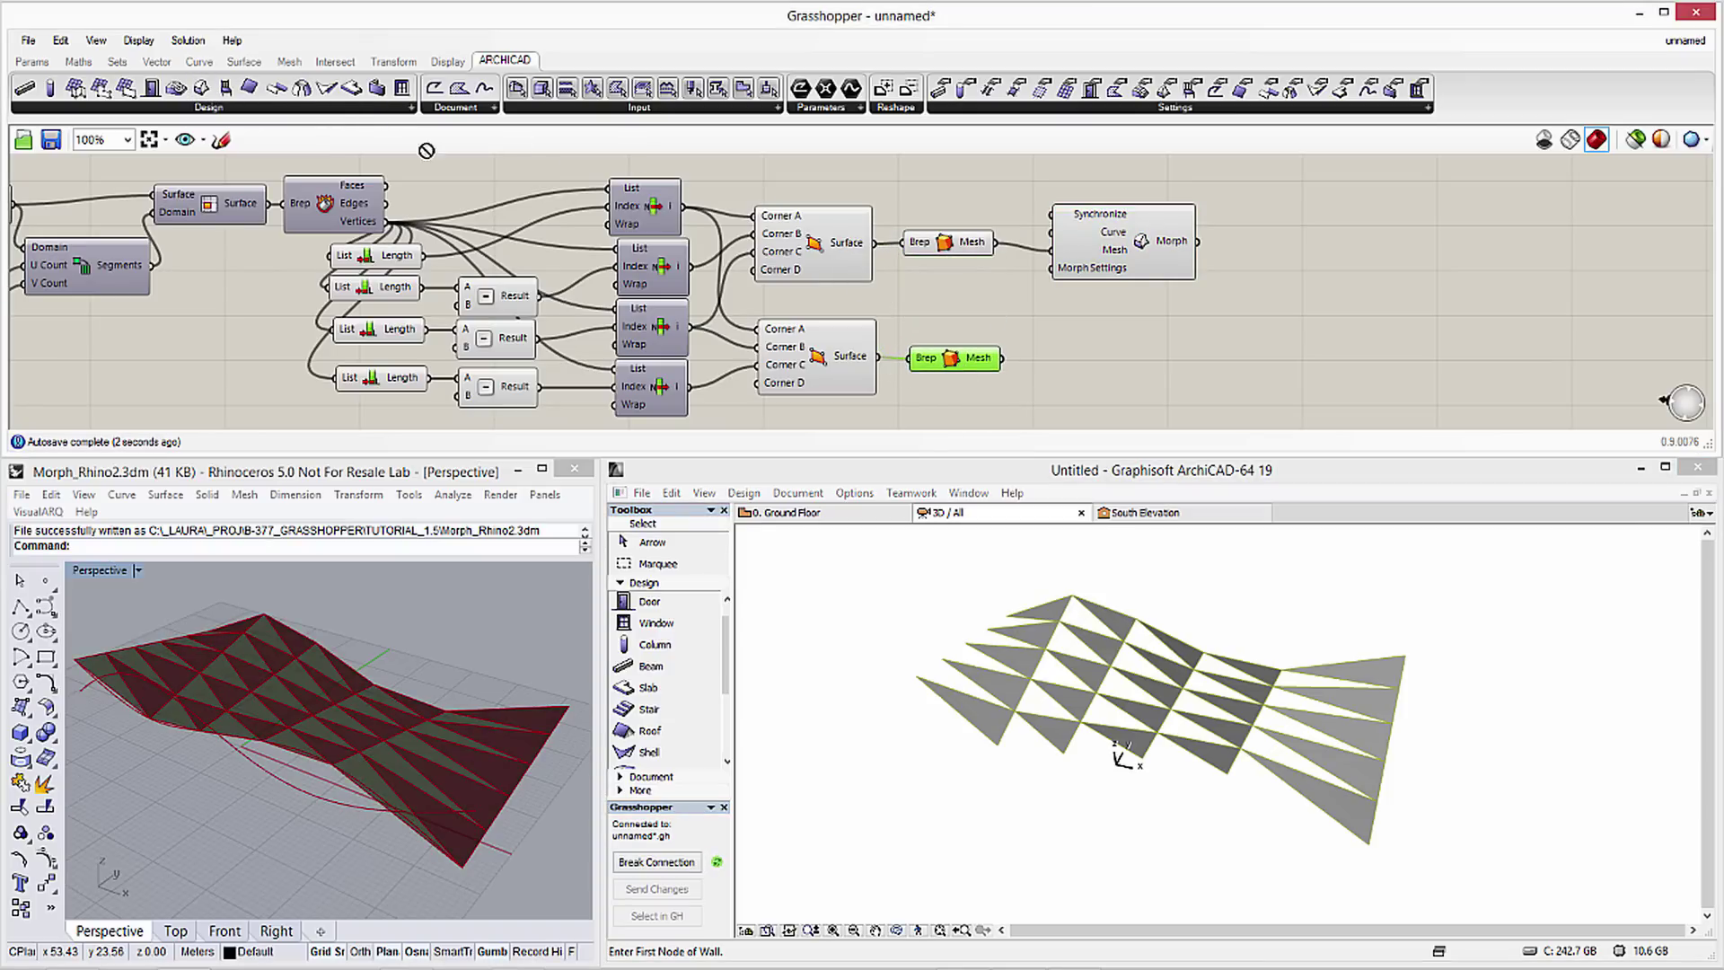
{"action": "left_click", "coordinate": [1116, 368]}
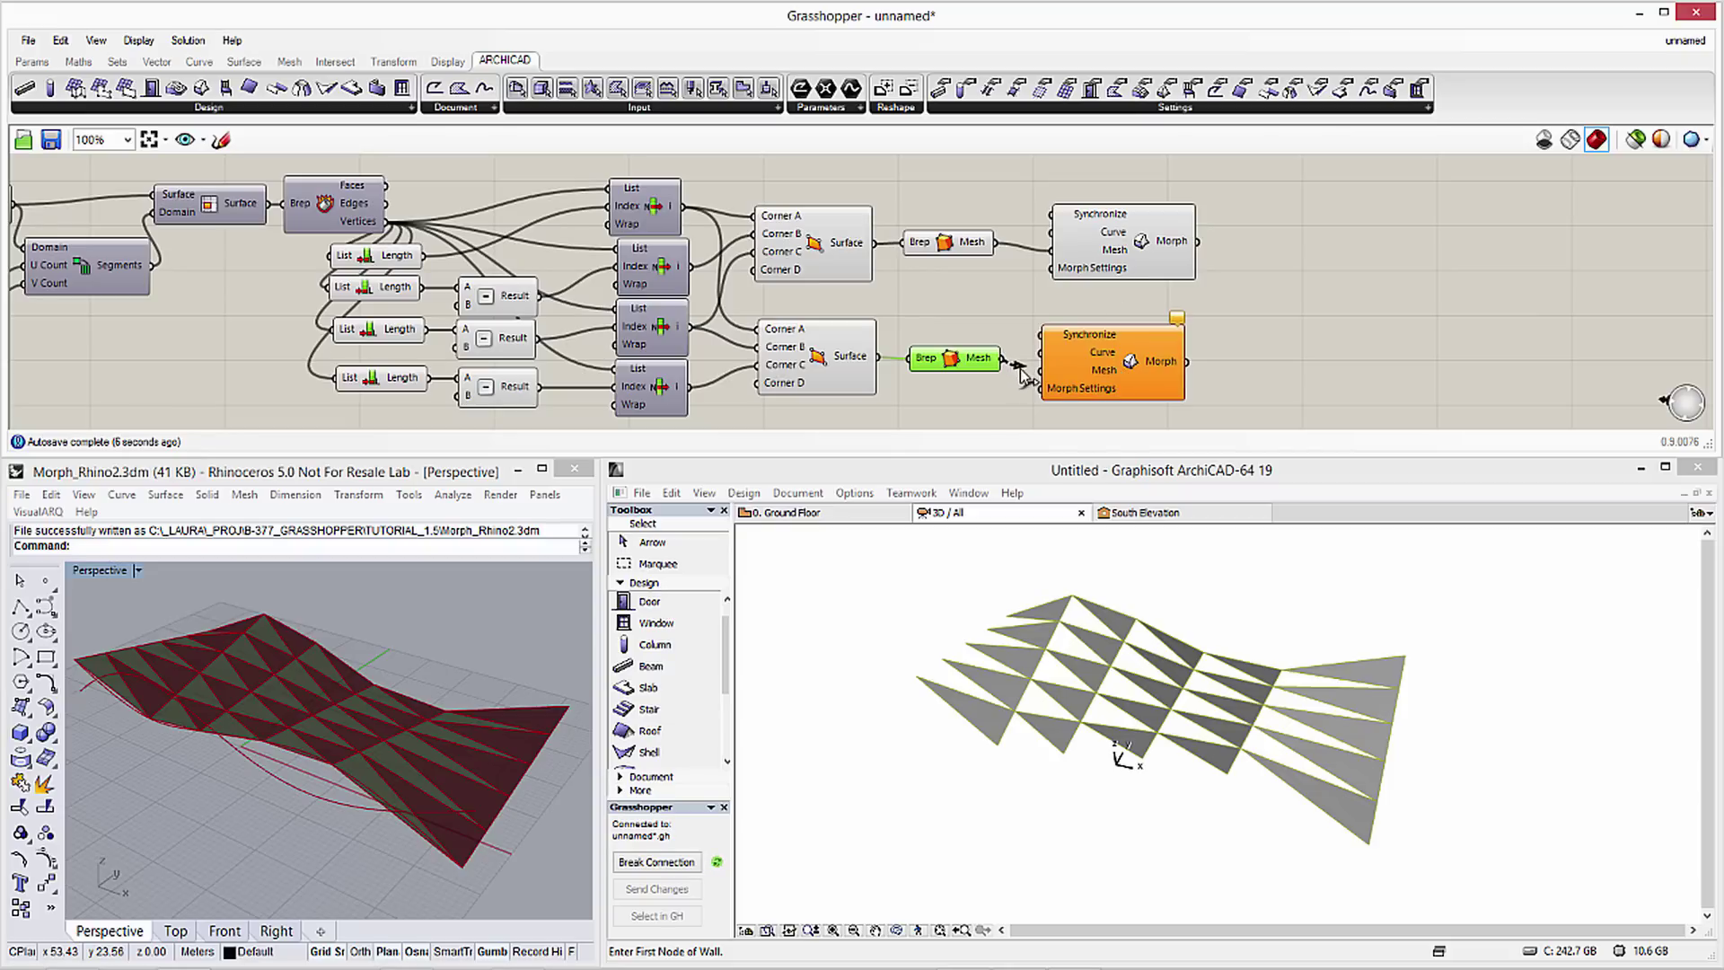
{"action": "left_click_drag", "start_coordinate": [1020, 373], "coordinate": [1040, 371]}
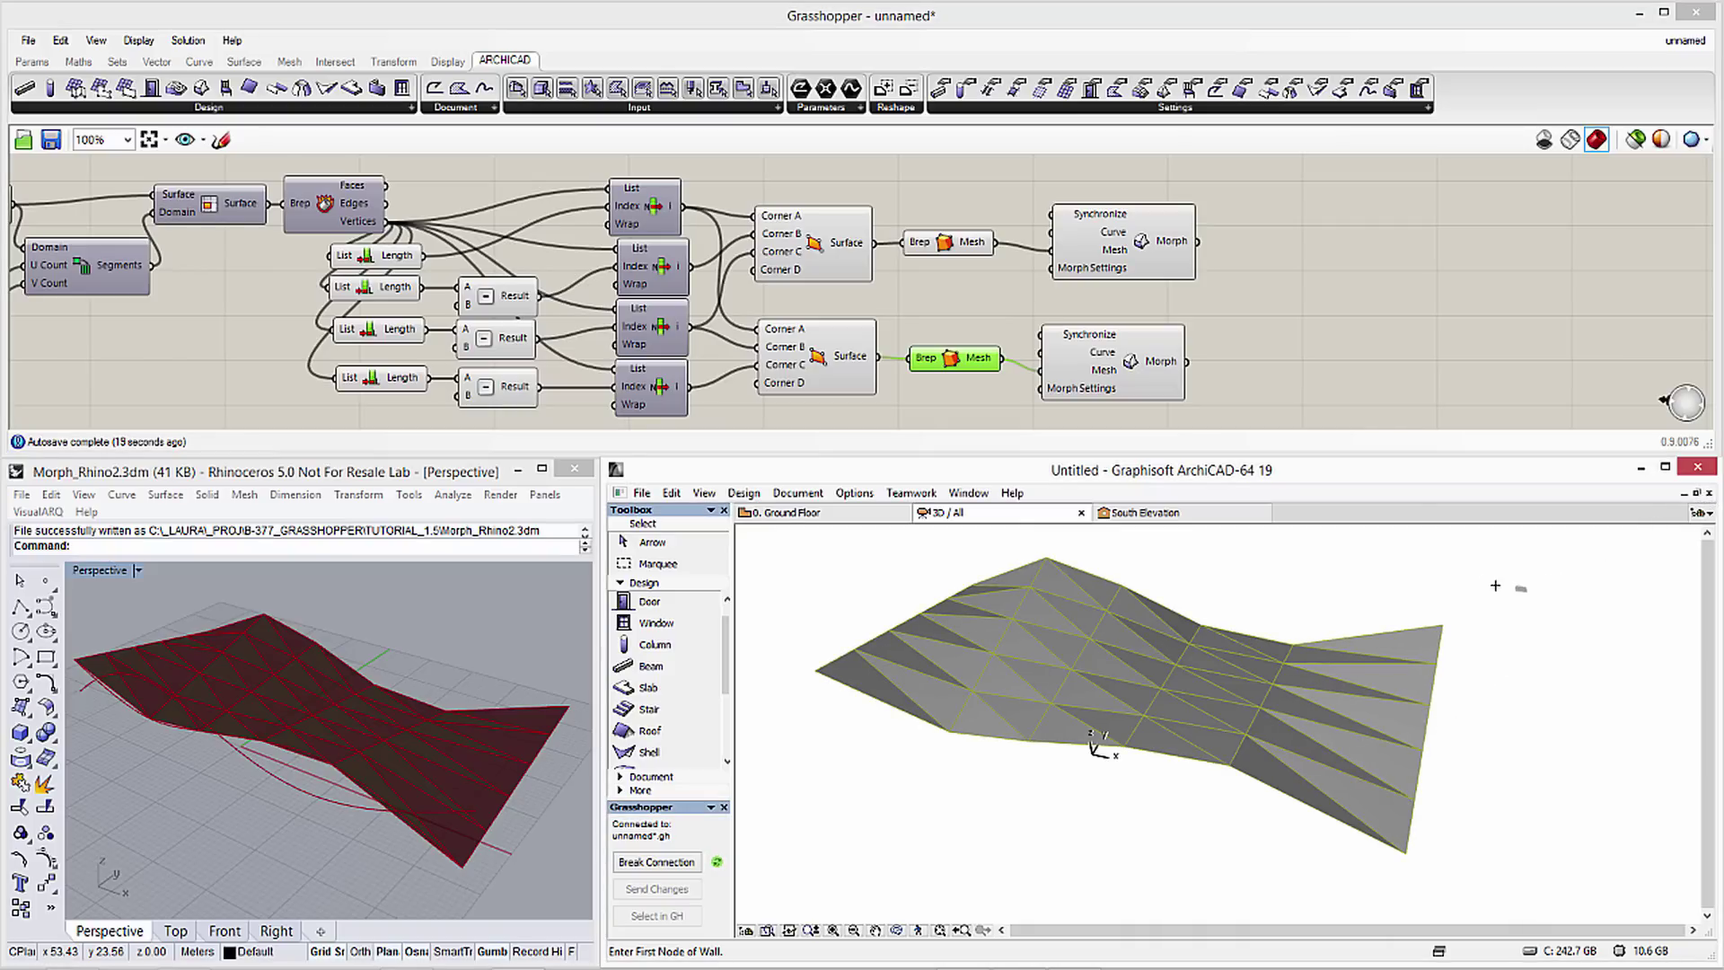
Check which ARCHICAD morphs each of the two Morph components controls
{"action": "left_click", "coordinate": [1142, 240]}
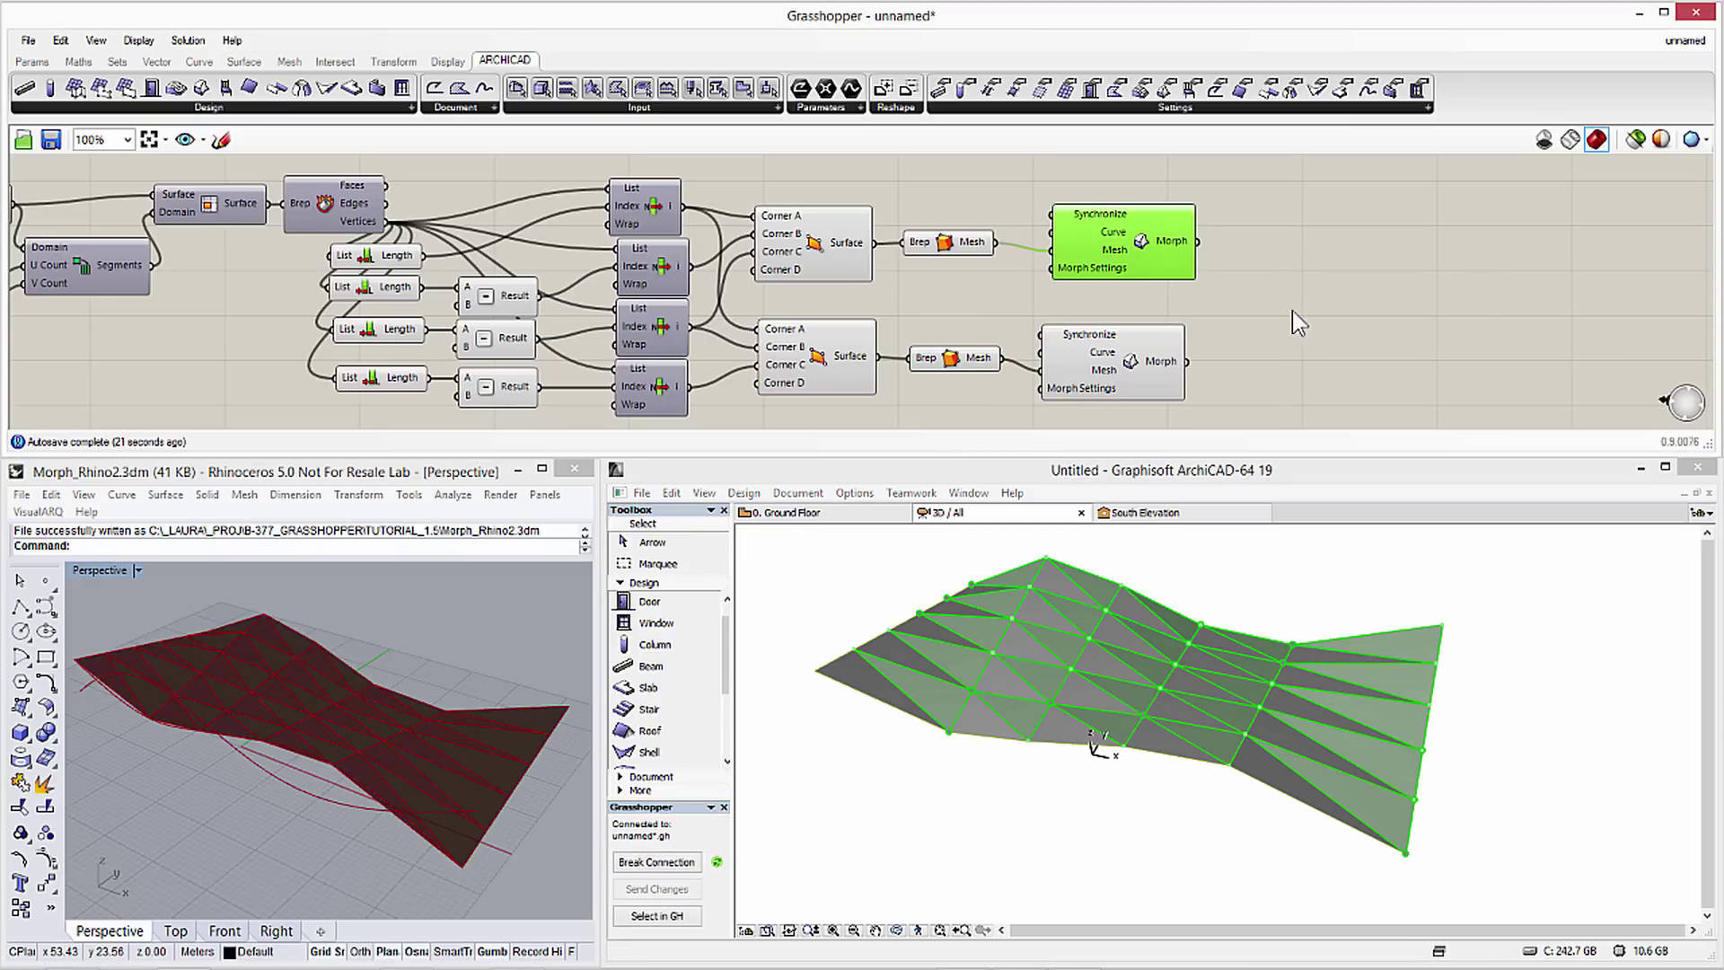
{"action": "left_click", "coordinate": [1130, 363]}
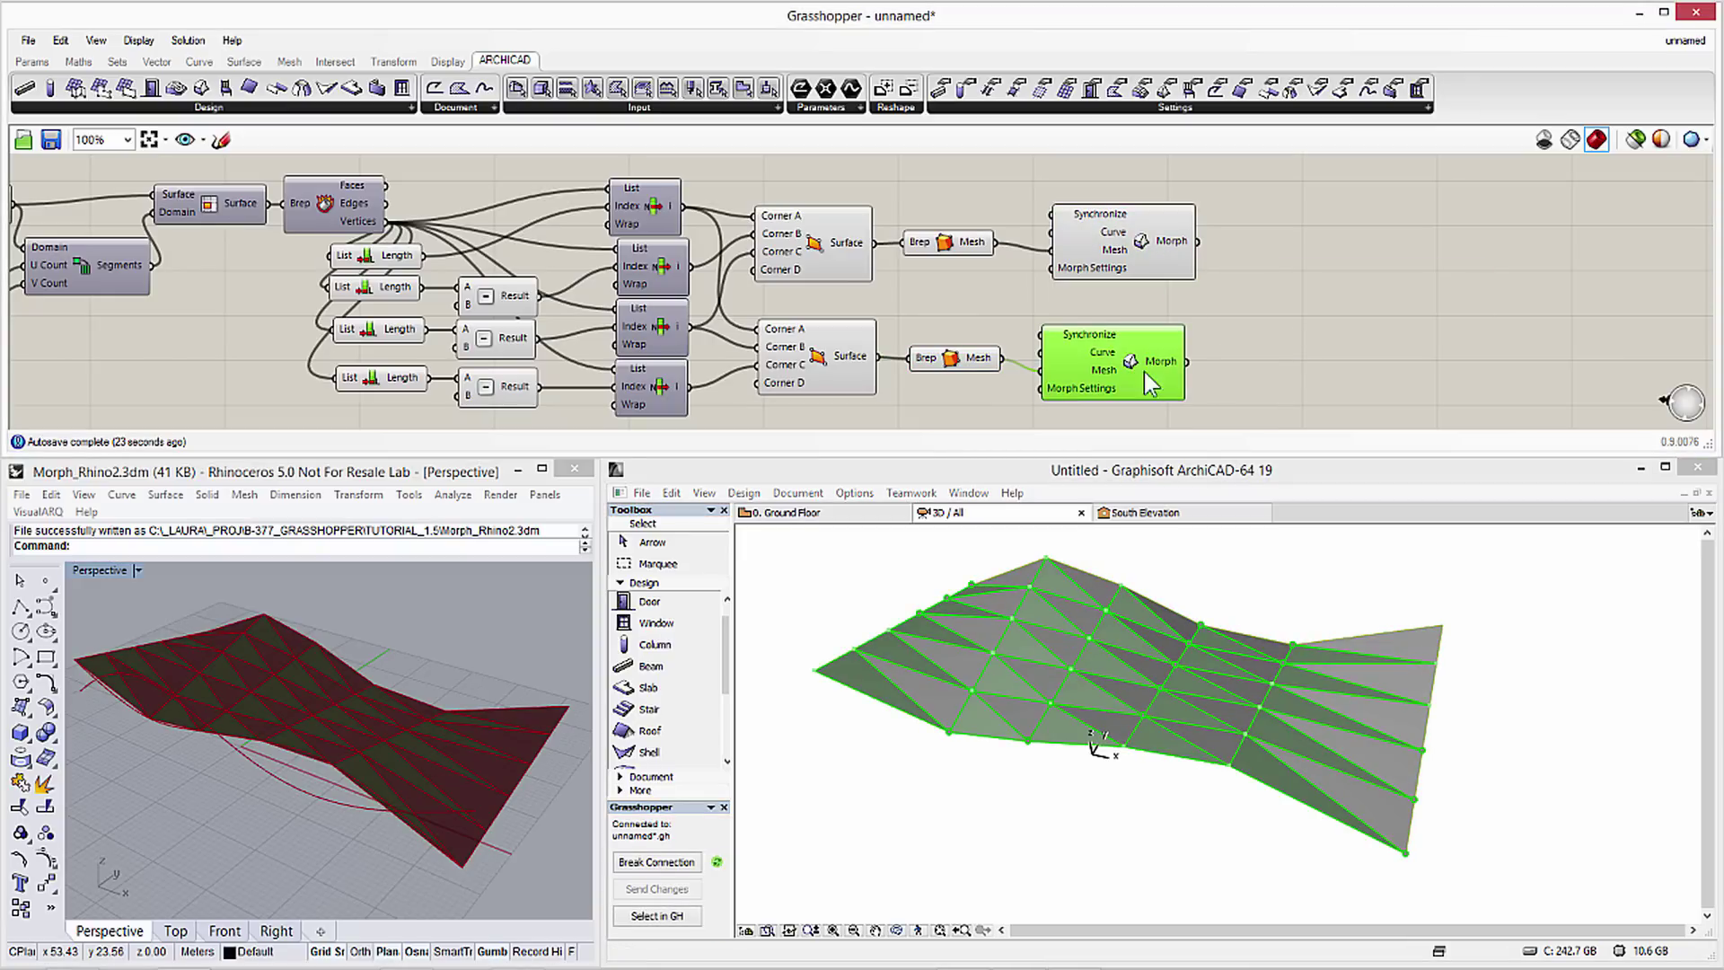
{"action": "left_click", "coordinate": [1317, 375]}
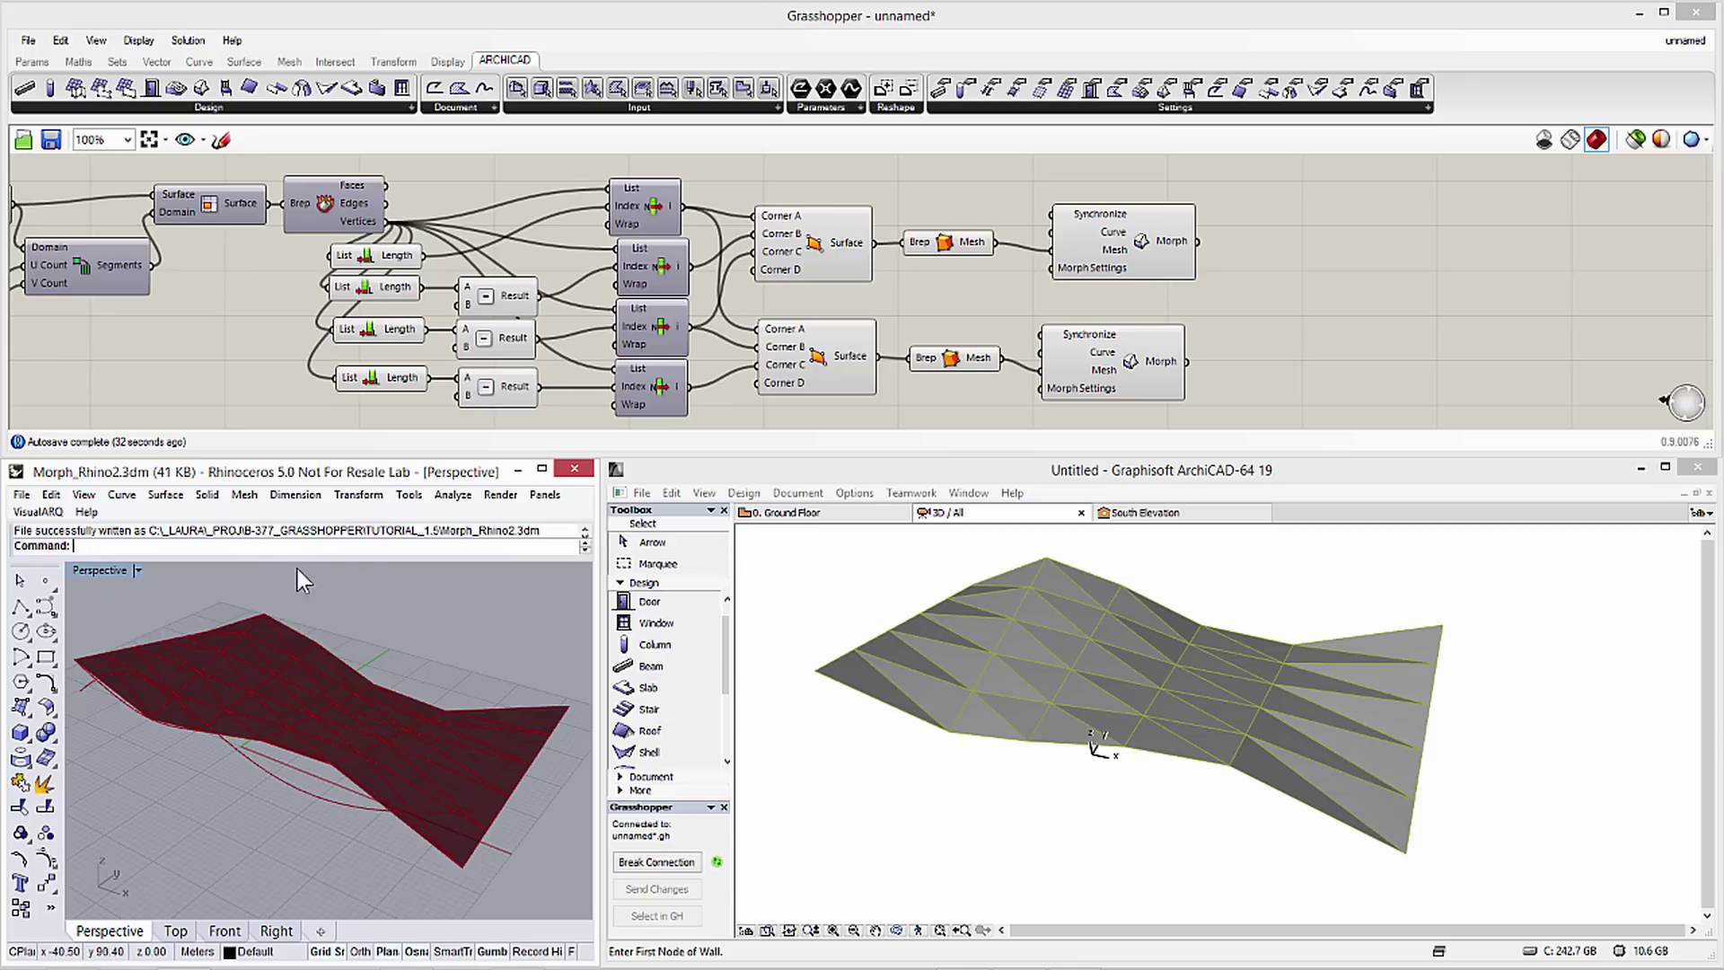
{"action": "type", "text": "_Point"}
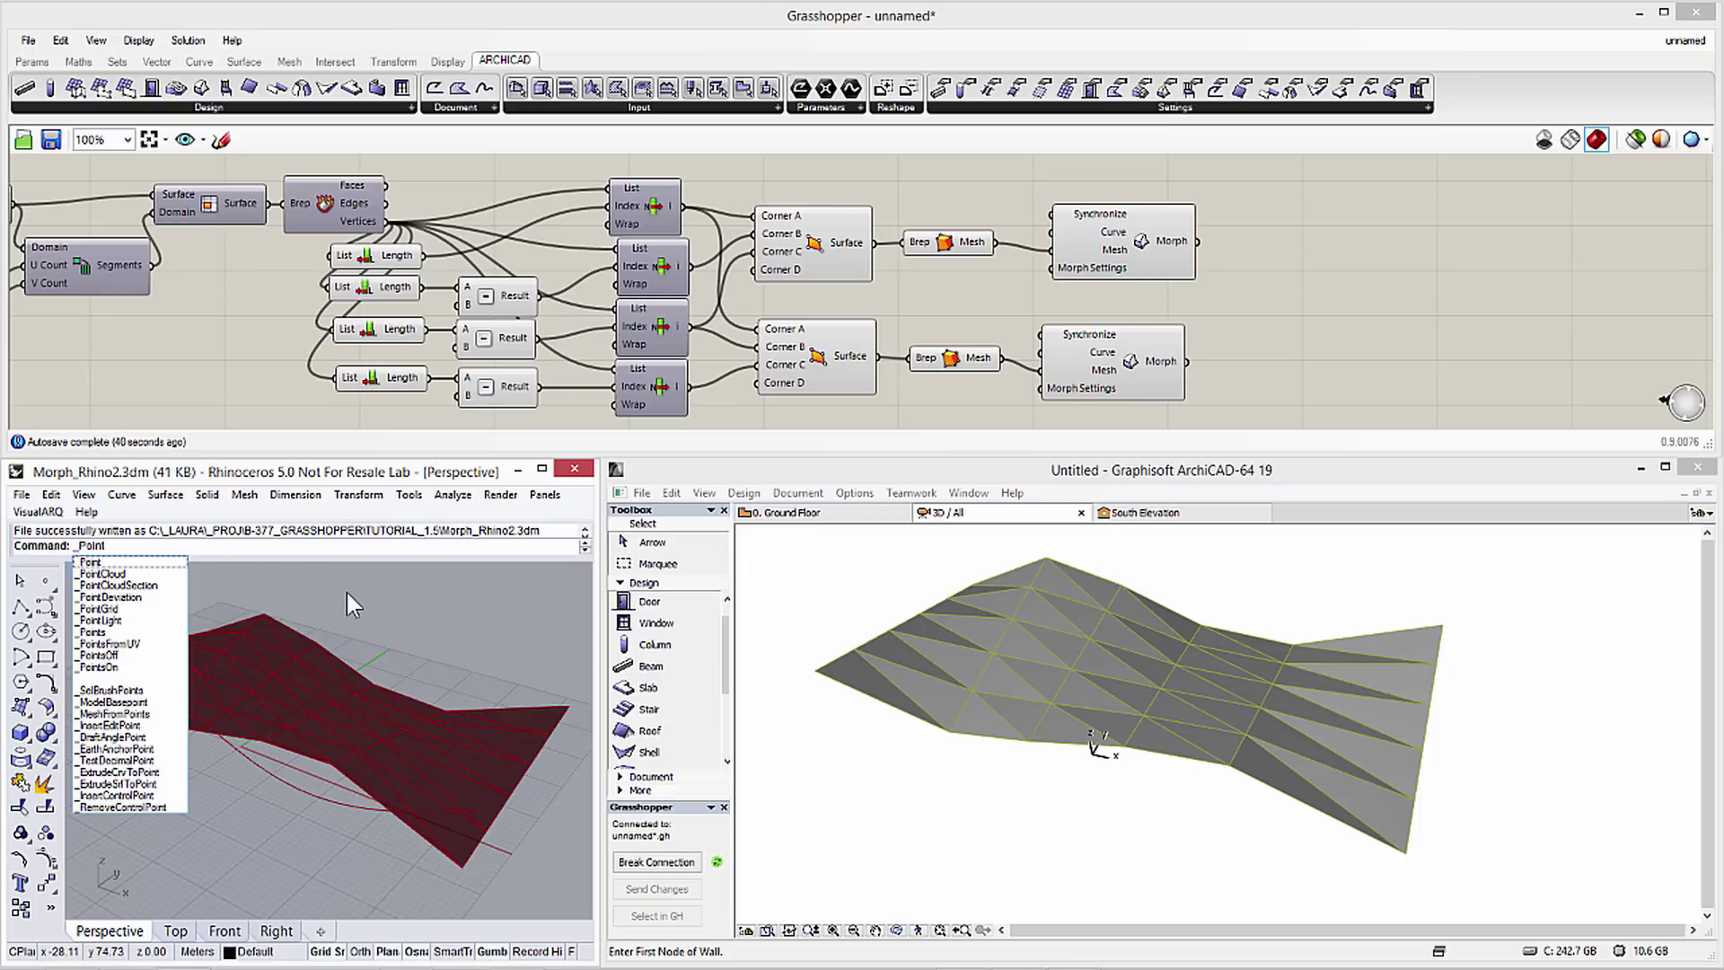
{"action": "type", "text": "s"}
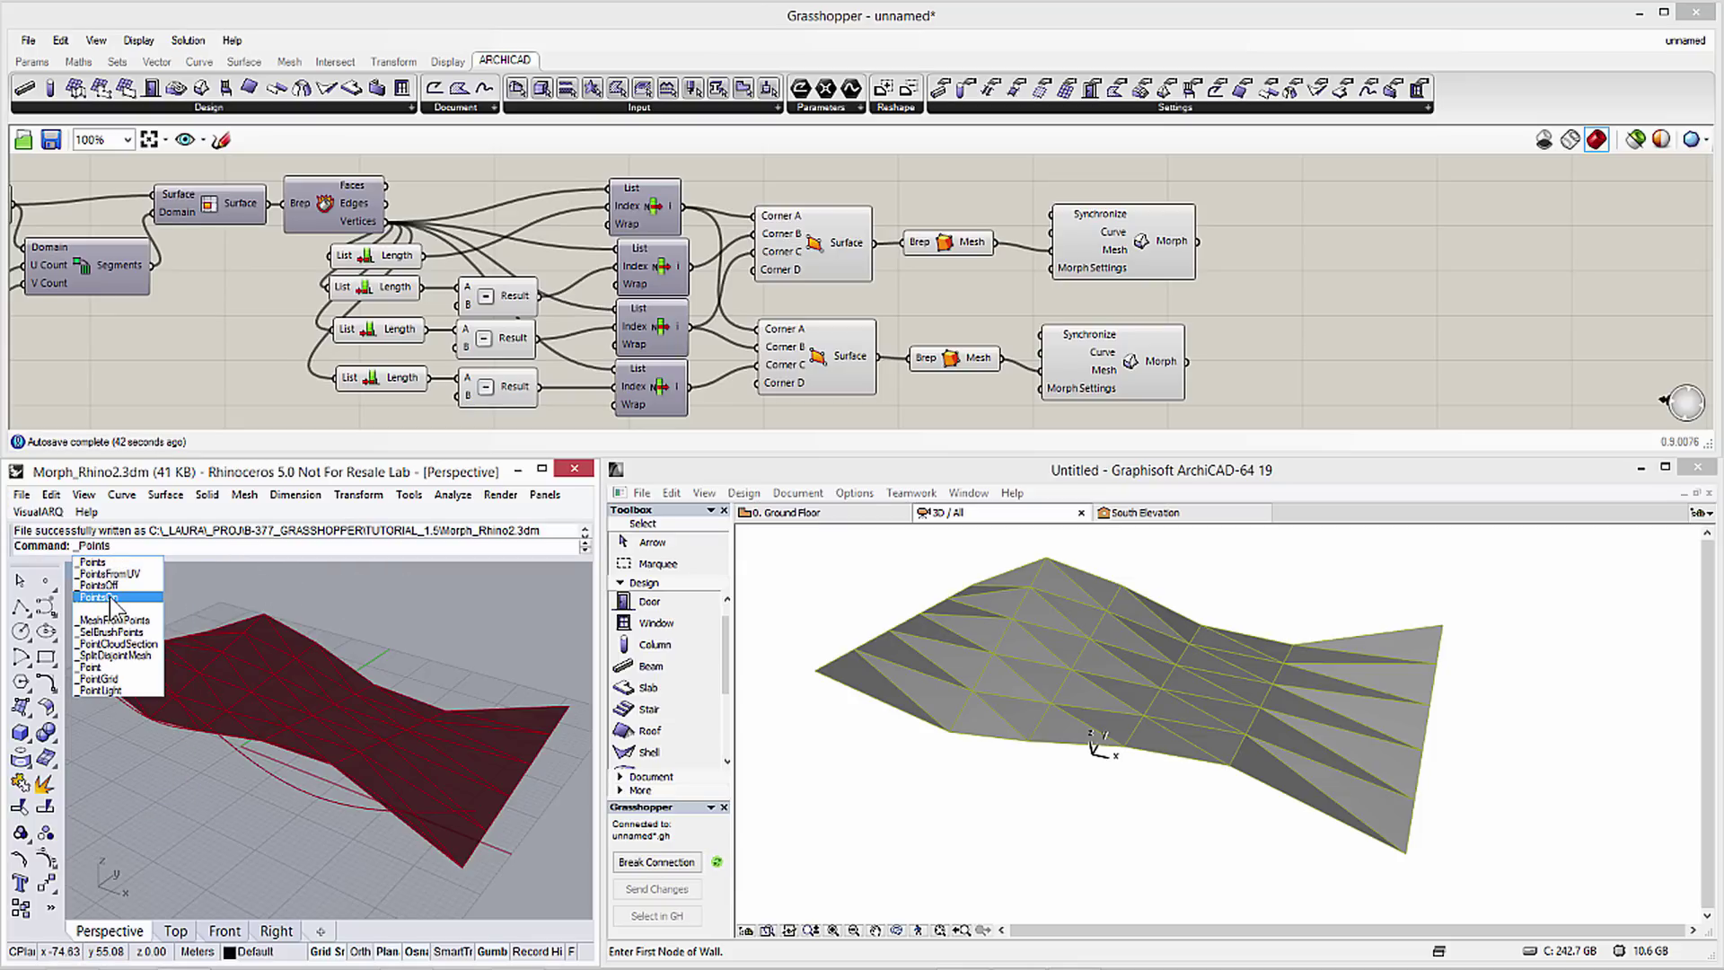
Turn on control points for the guide curve beneath the surface
{"action": "left_click", "coordinate": [110, 597]}
{"action": "left_click", "coordinate": [290, 792]}
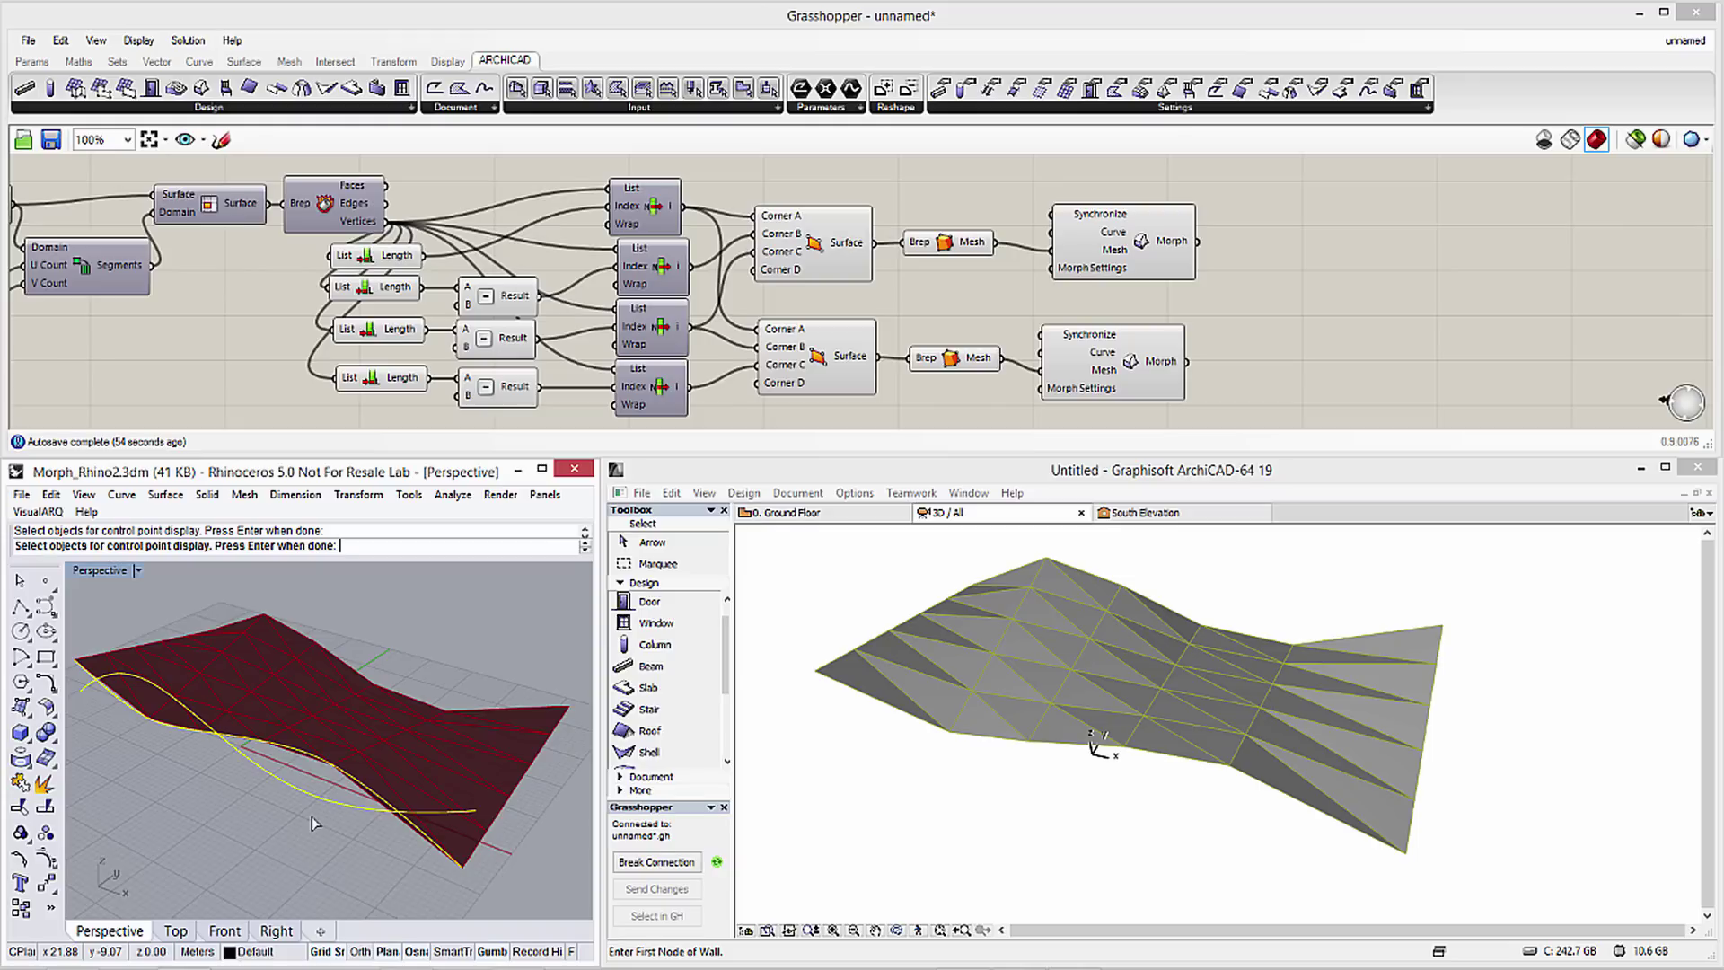
{"action": "key", "text": "Return"}
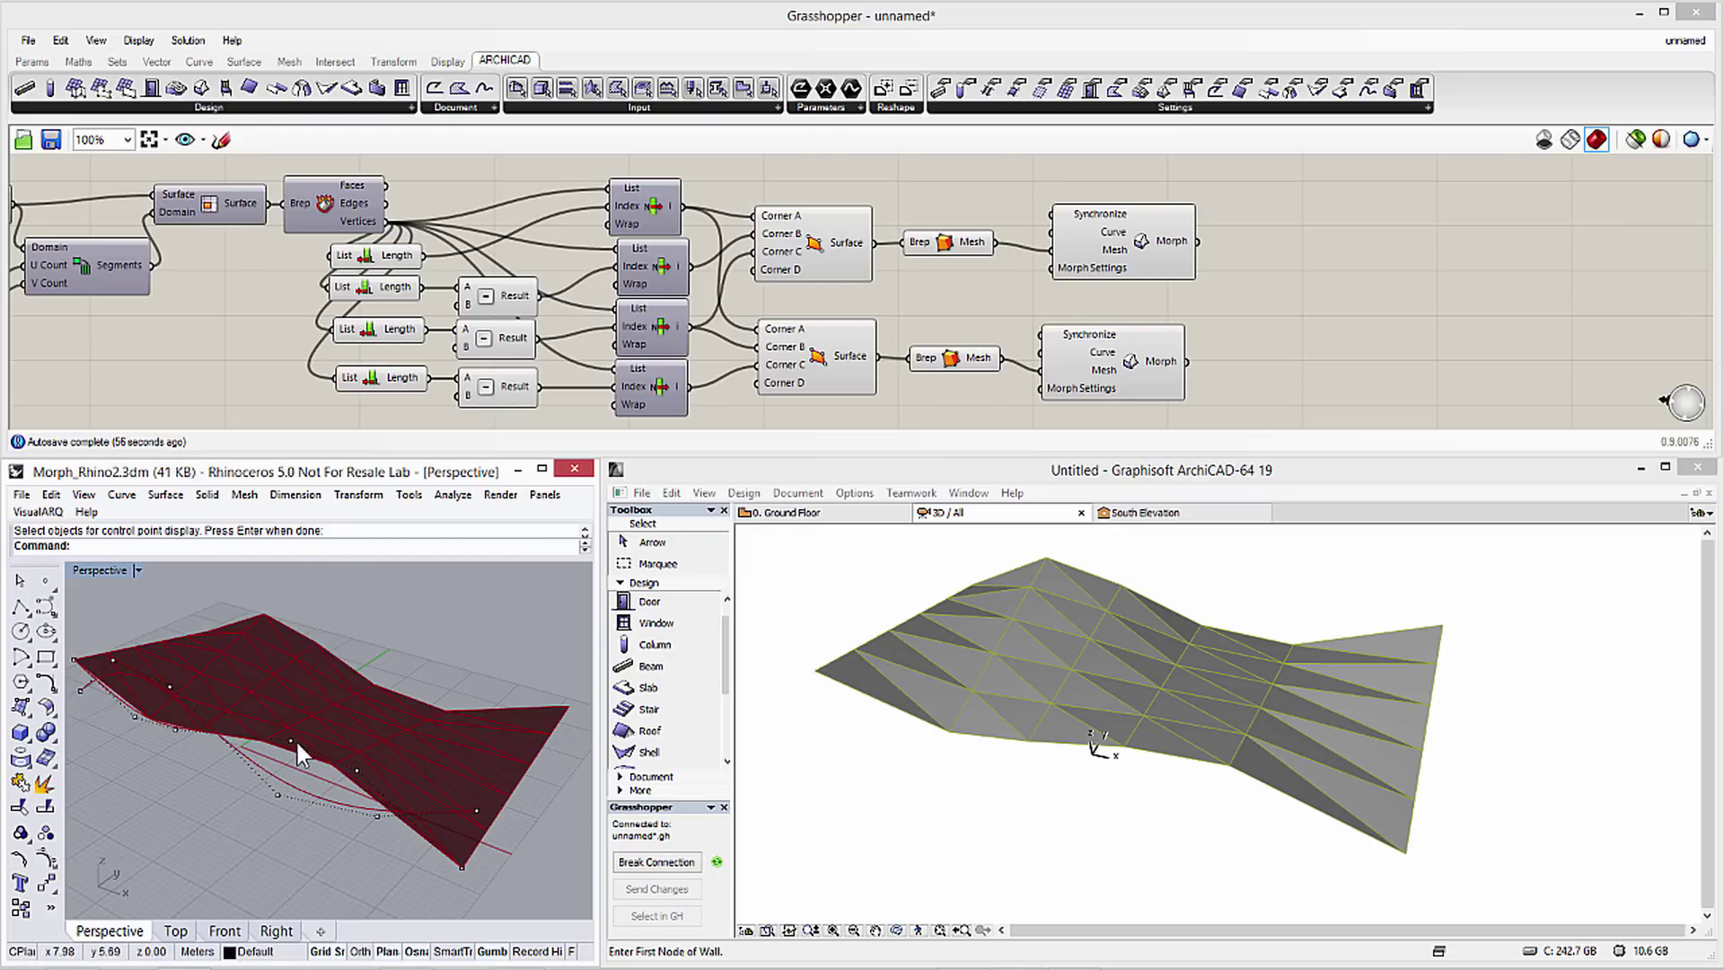
Raise two guide-curve control points to reshape the surface, then select the upper Morph
{"action": "left_click", "coordinate": [295, 740]}
{"action": "left_click_drag", "start_coordinate": [295, 707], "coordinate": [296, 693]}
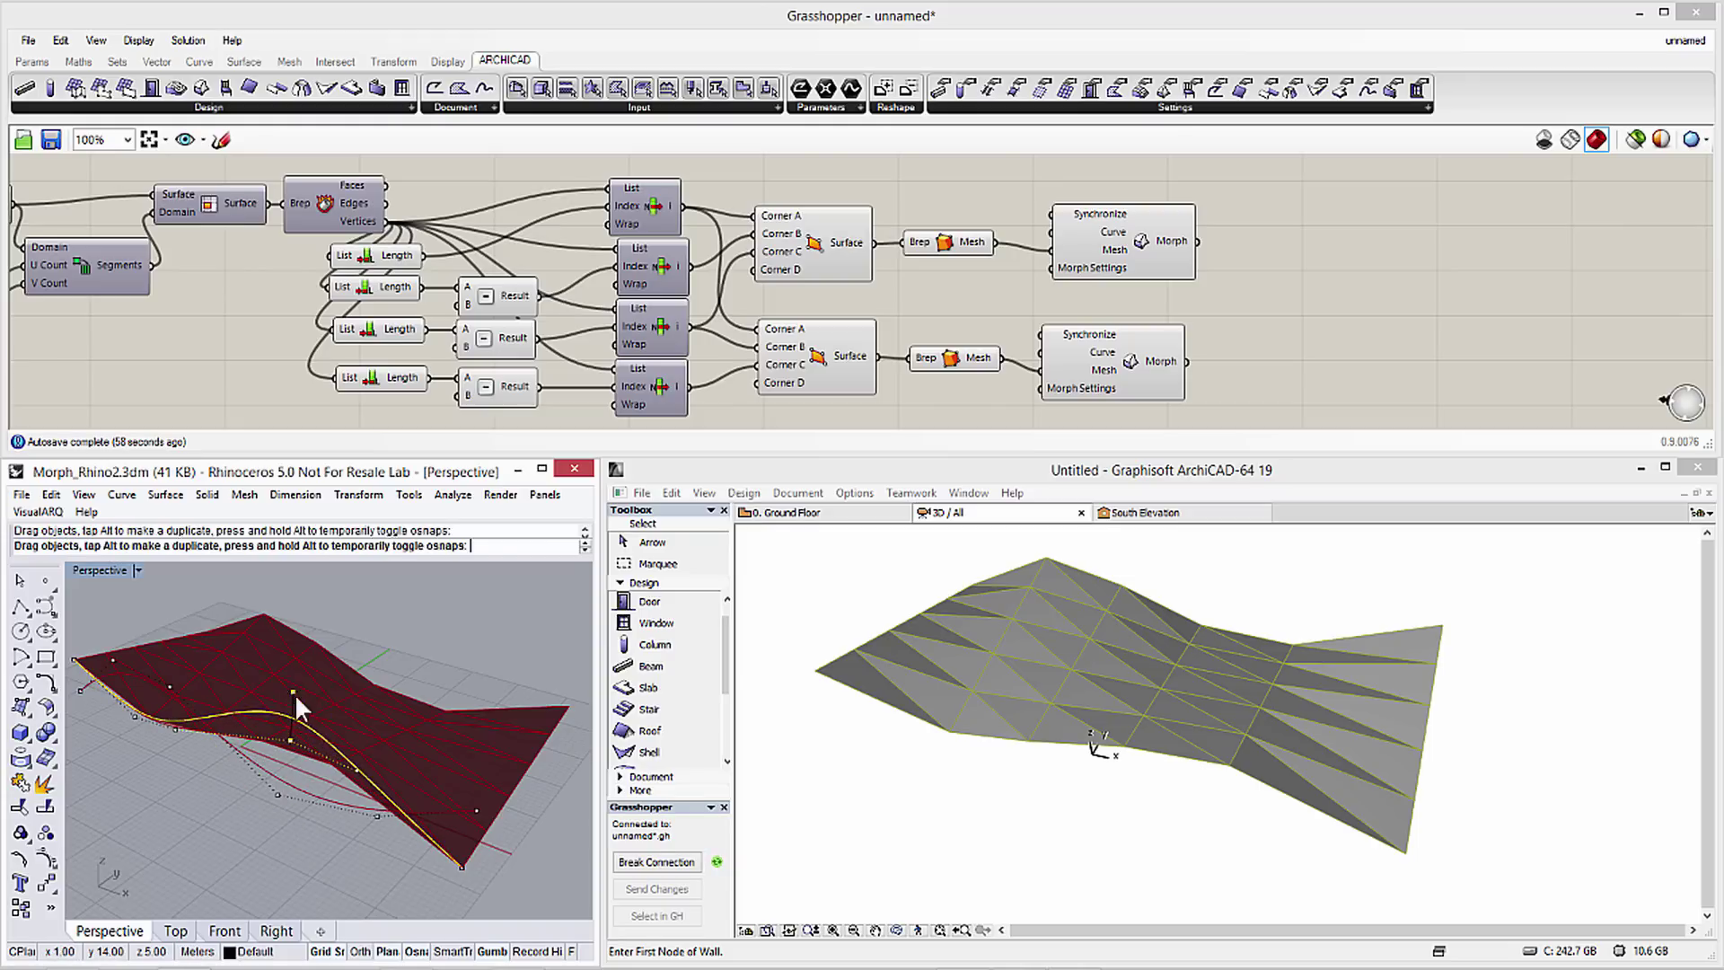
{"action": "left_click", "coordinate": [477, 810]}
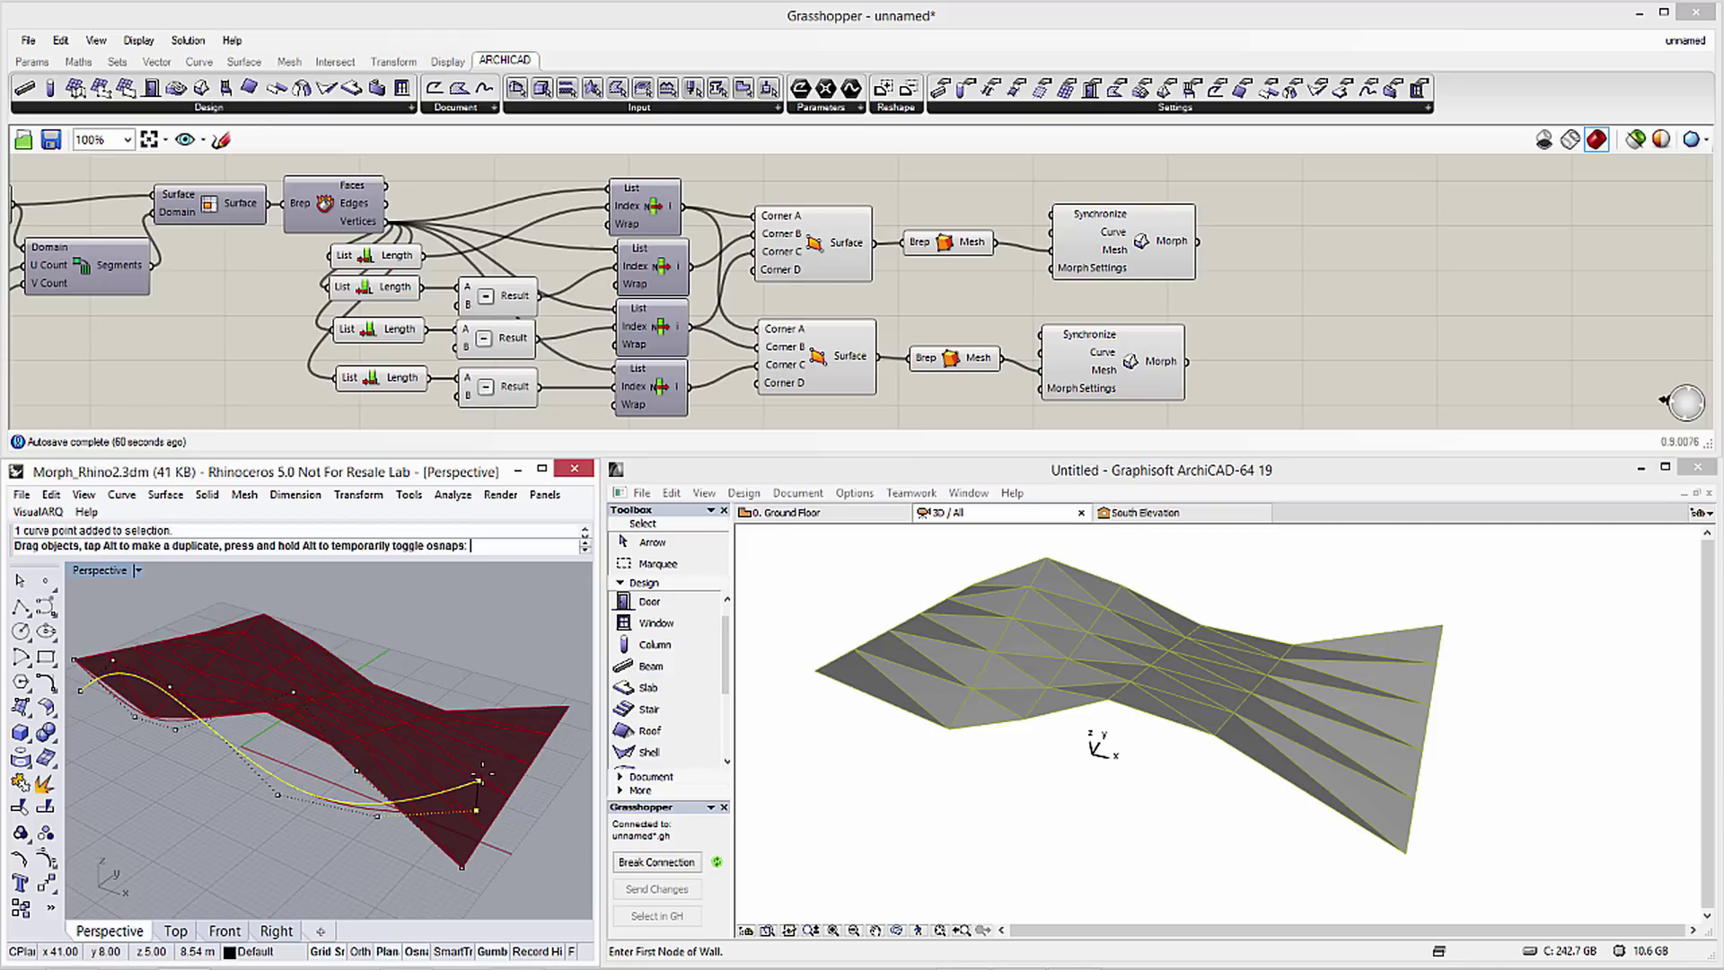
{"action": "left_click_drag", "start_coordinate": [477, 810], "coordinate": [482, 767]}
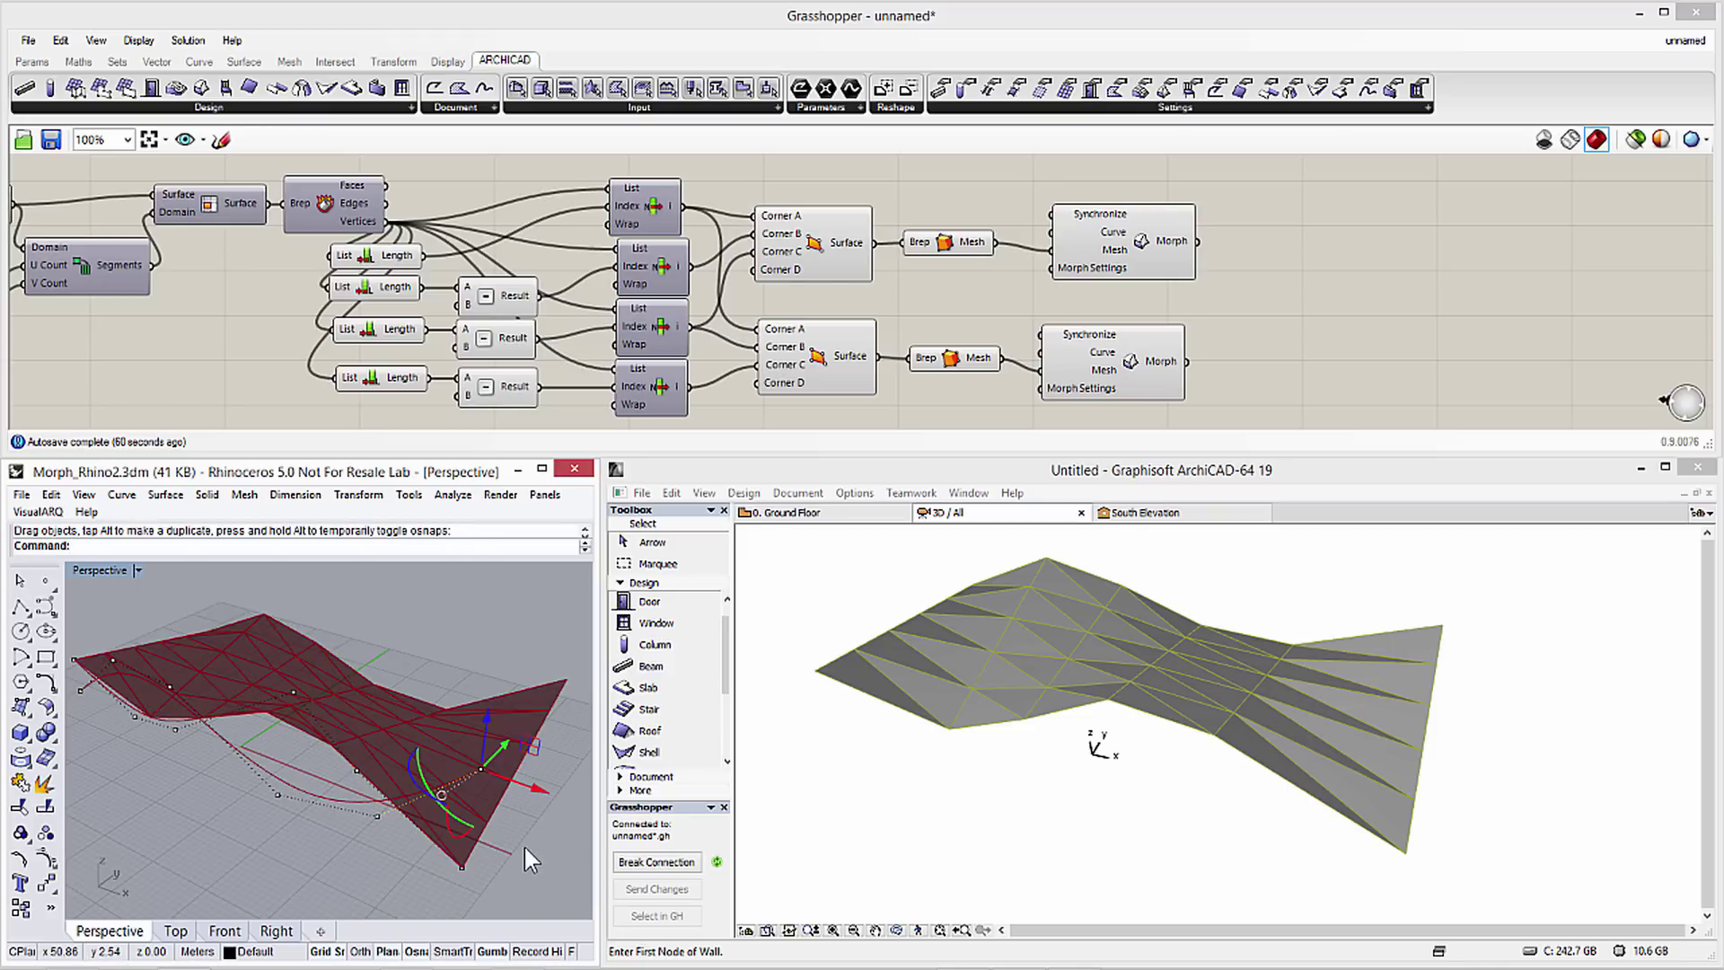
{"action": "left_click", "coordinate": [1138, 251]}
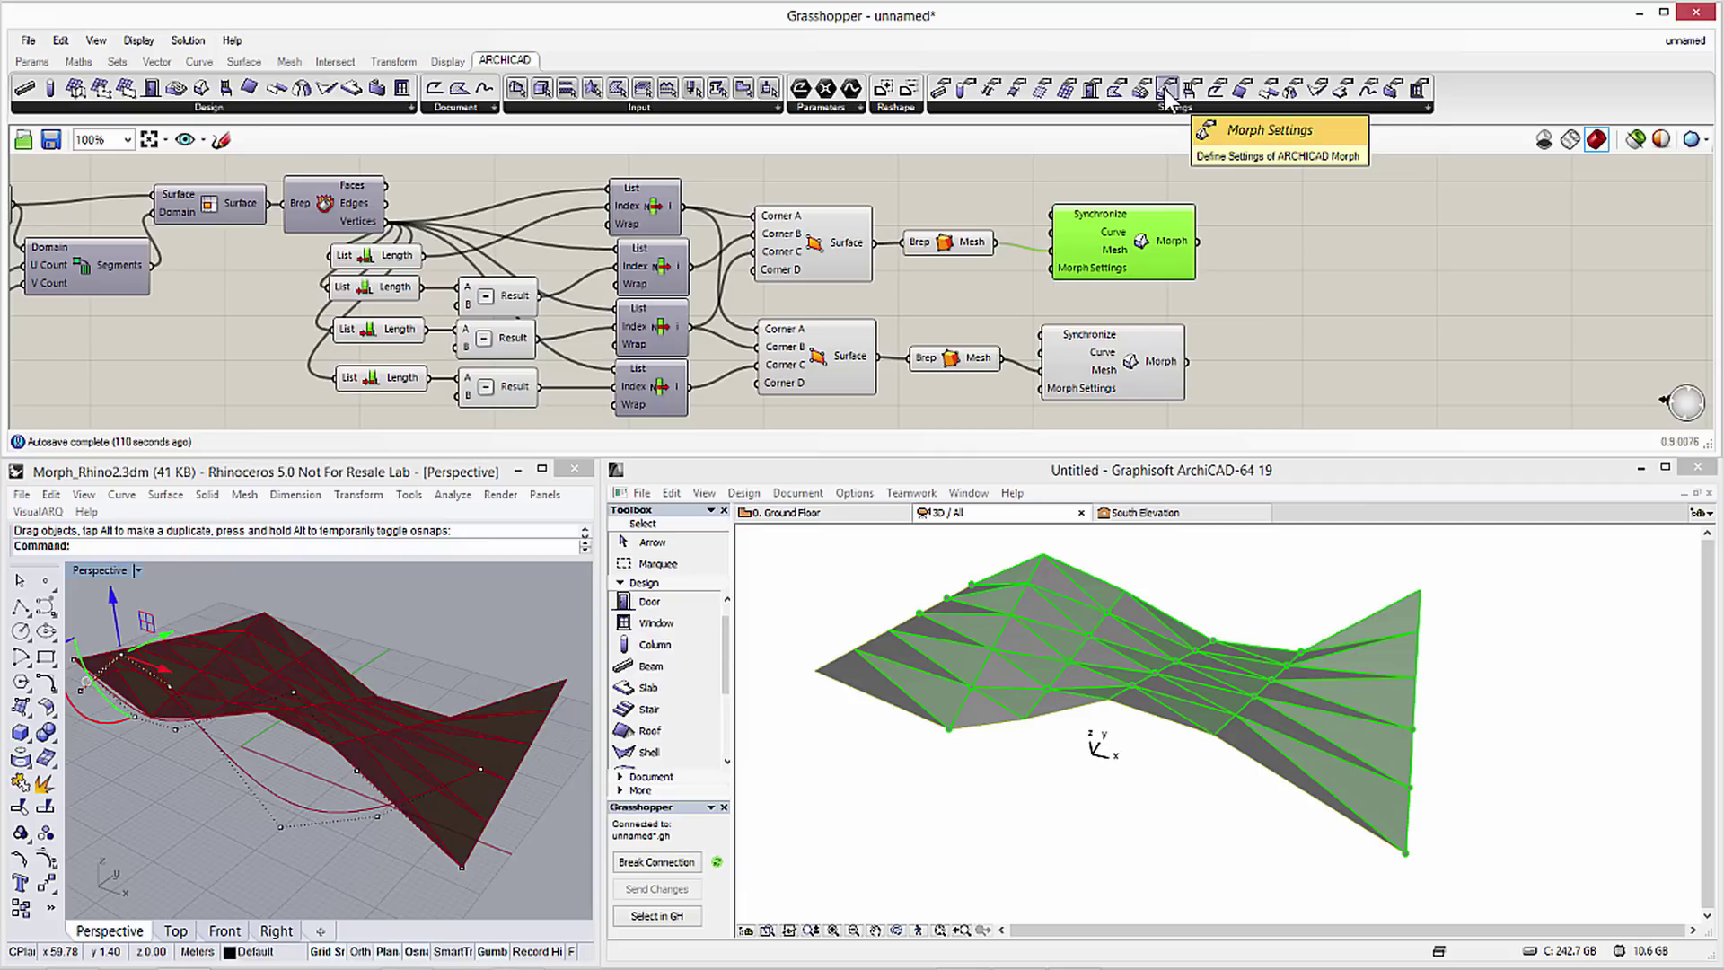
Drop Morph Settings from the Settings toolbar and a Building Material parameter onto the canvas
{"action": "mouse_move", "coordinate": [1170, 92]}
{"action": "left_mouse_down"}
{"action": "mouse_move", "coordinate": [1274, 212]}
{"action": "mouse_move", "coordinate": [960, 186]}
{"action": "left_mouse_up"}
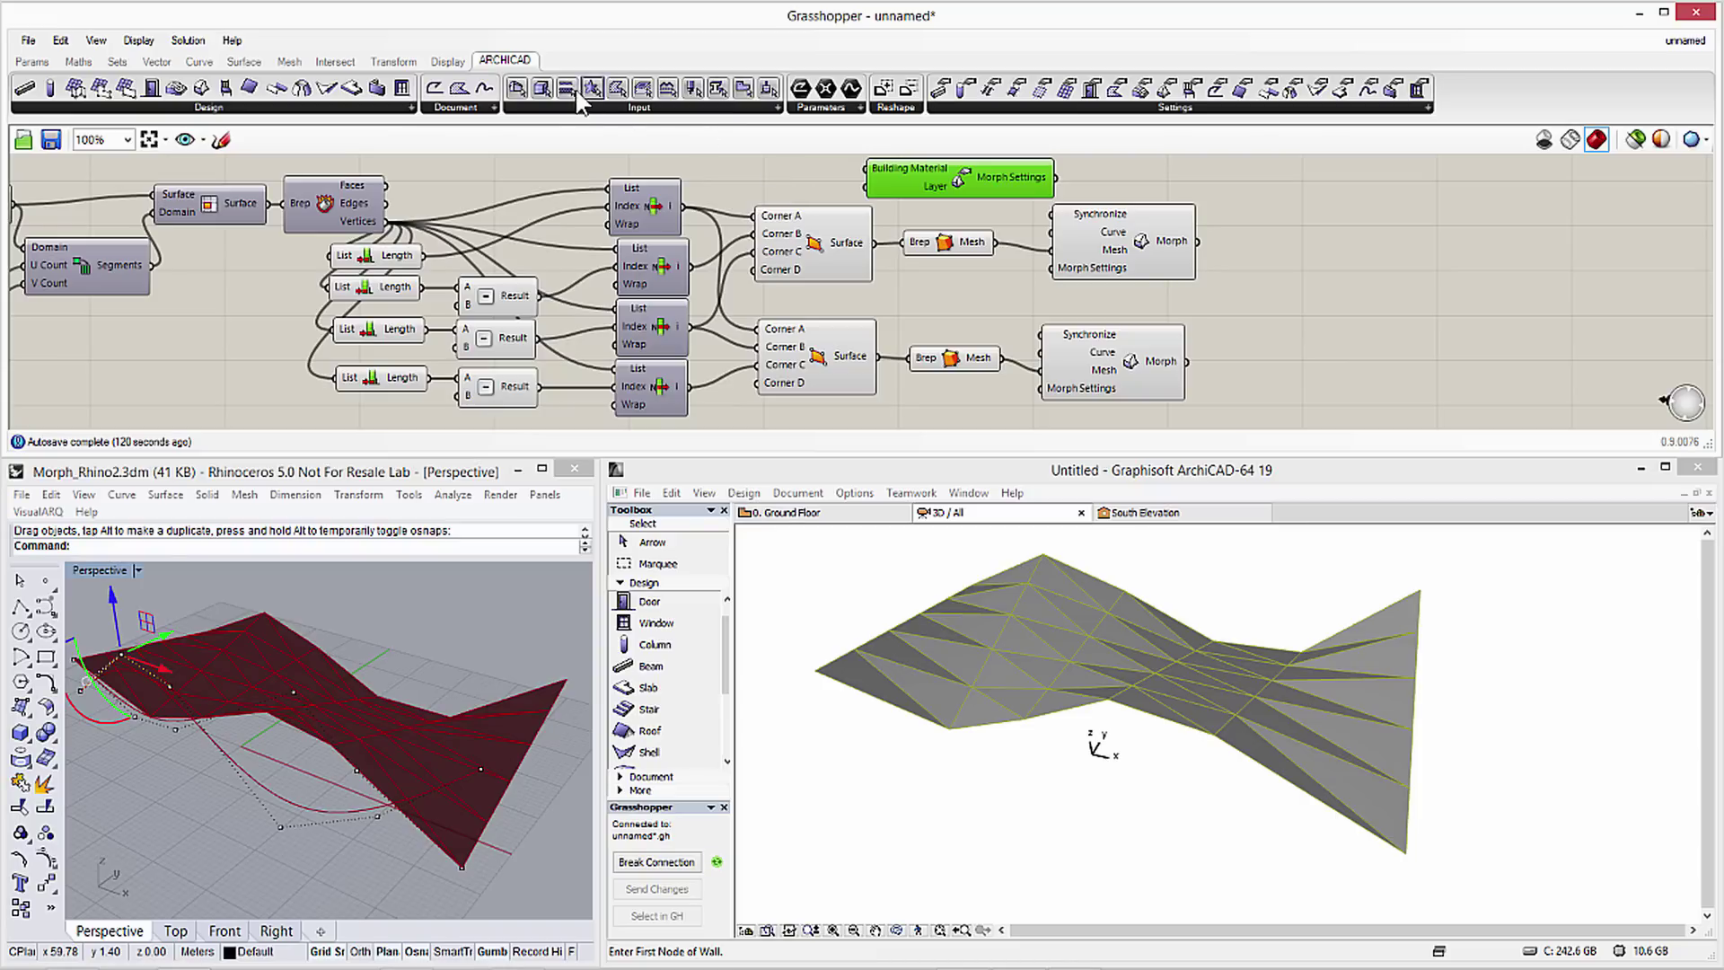
{"action": "left_click_drag", "start_coordinate": [741, 146], "coordinate": [772, 179]}
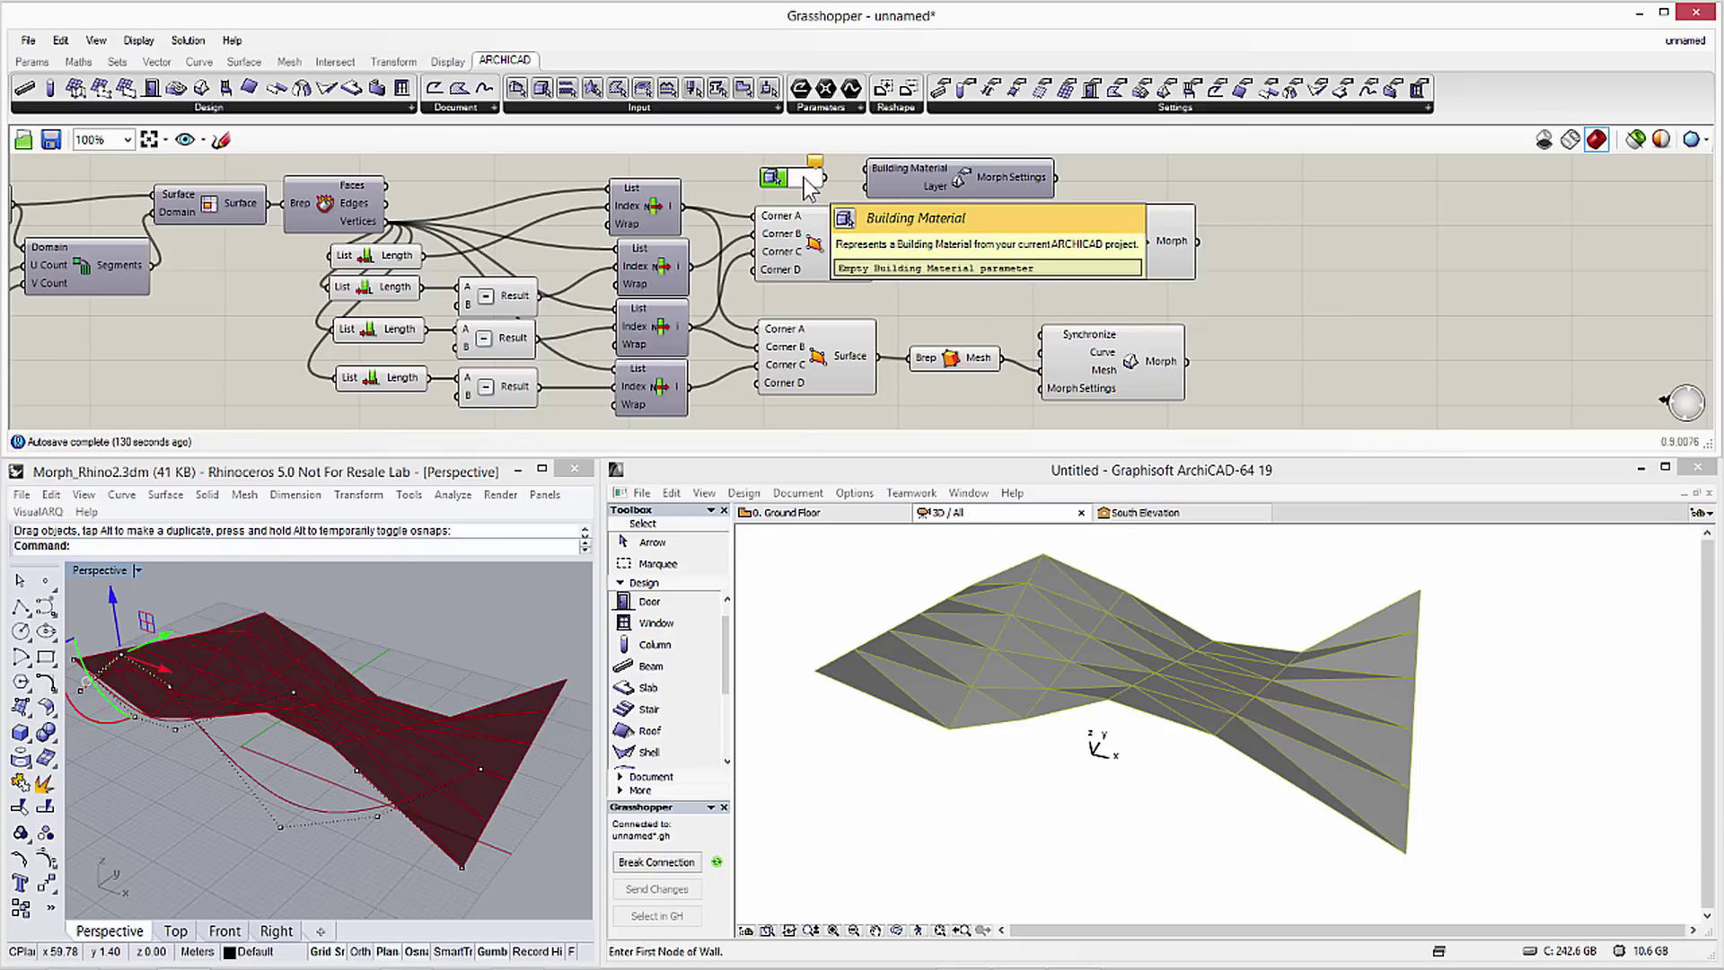
Set the Building Material parameter to Glass
{"action": "double_click", "coordinate": [793, 180]}
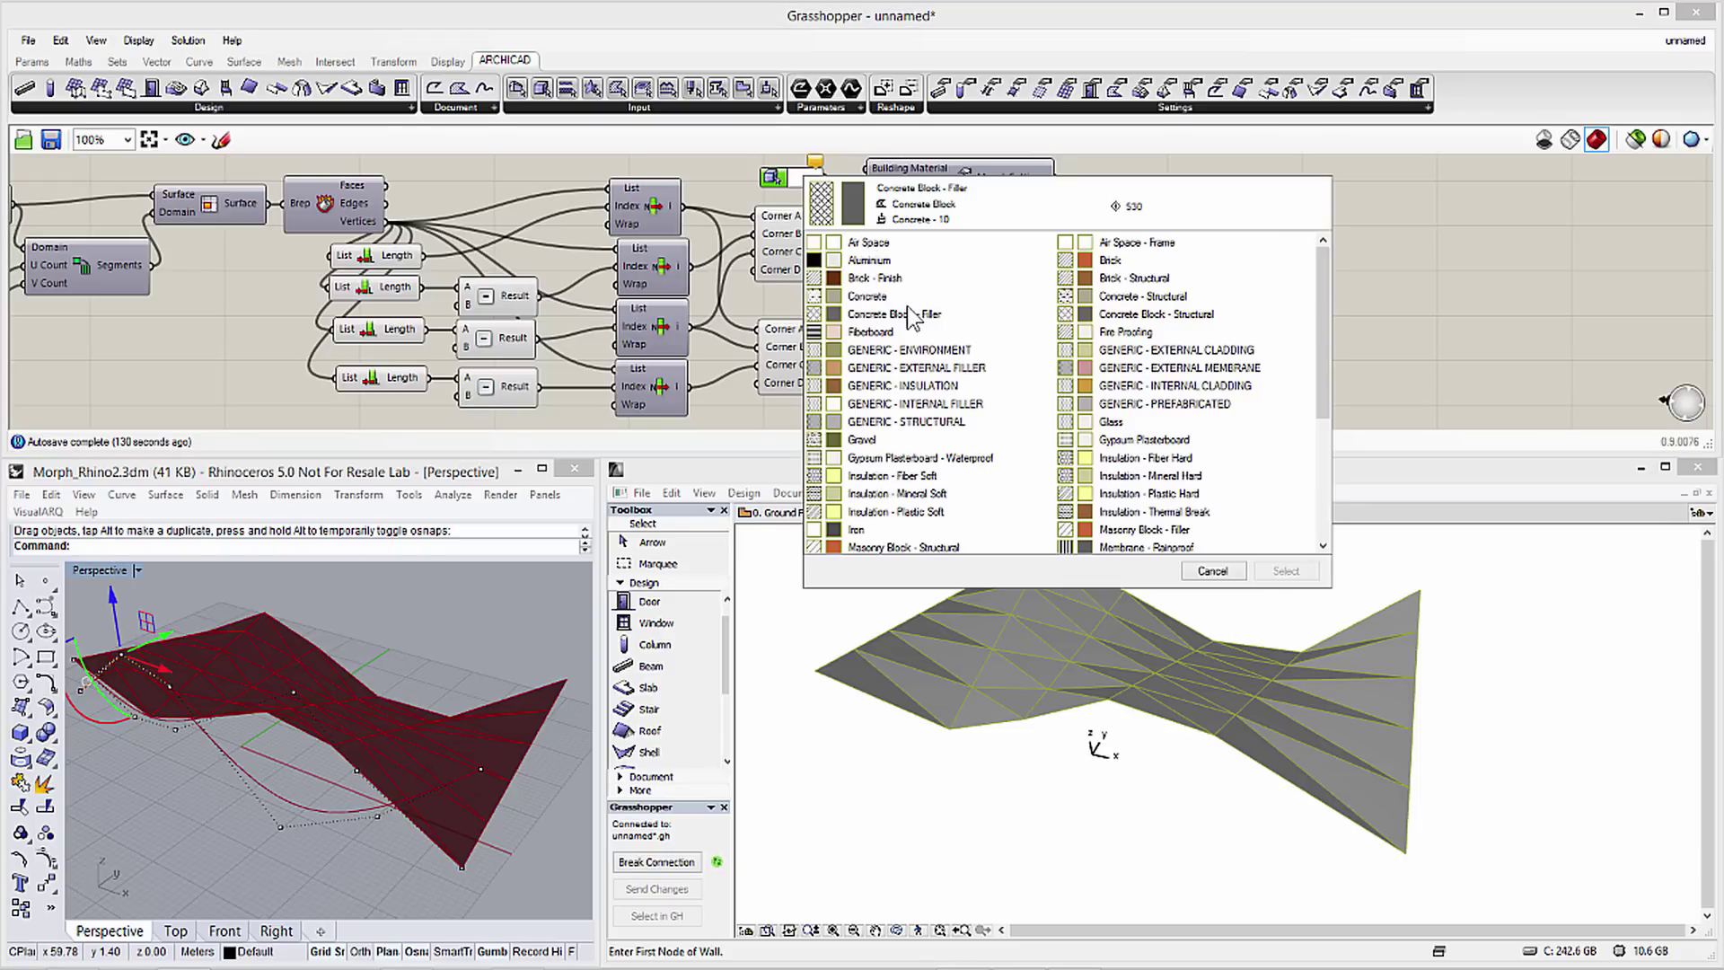
{"action": "left_click", "coordinate": [1110, 422]}
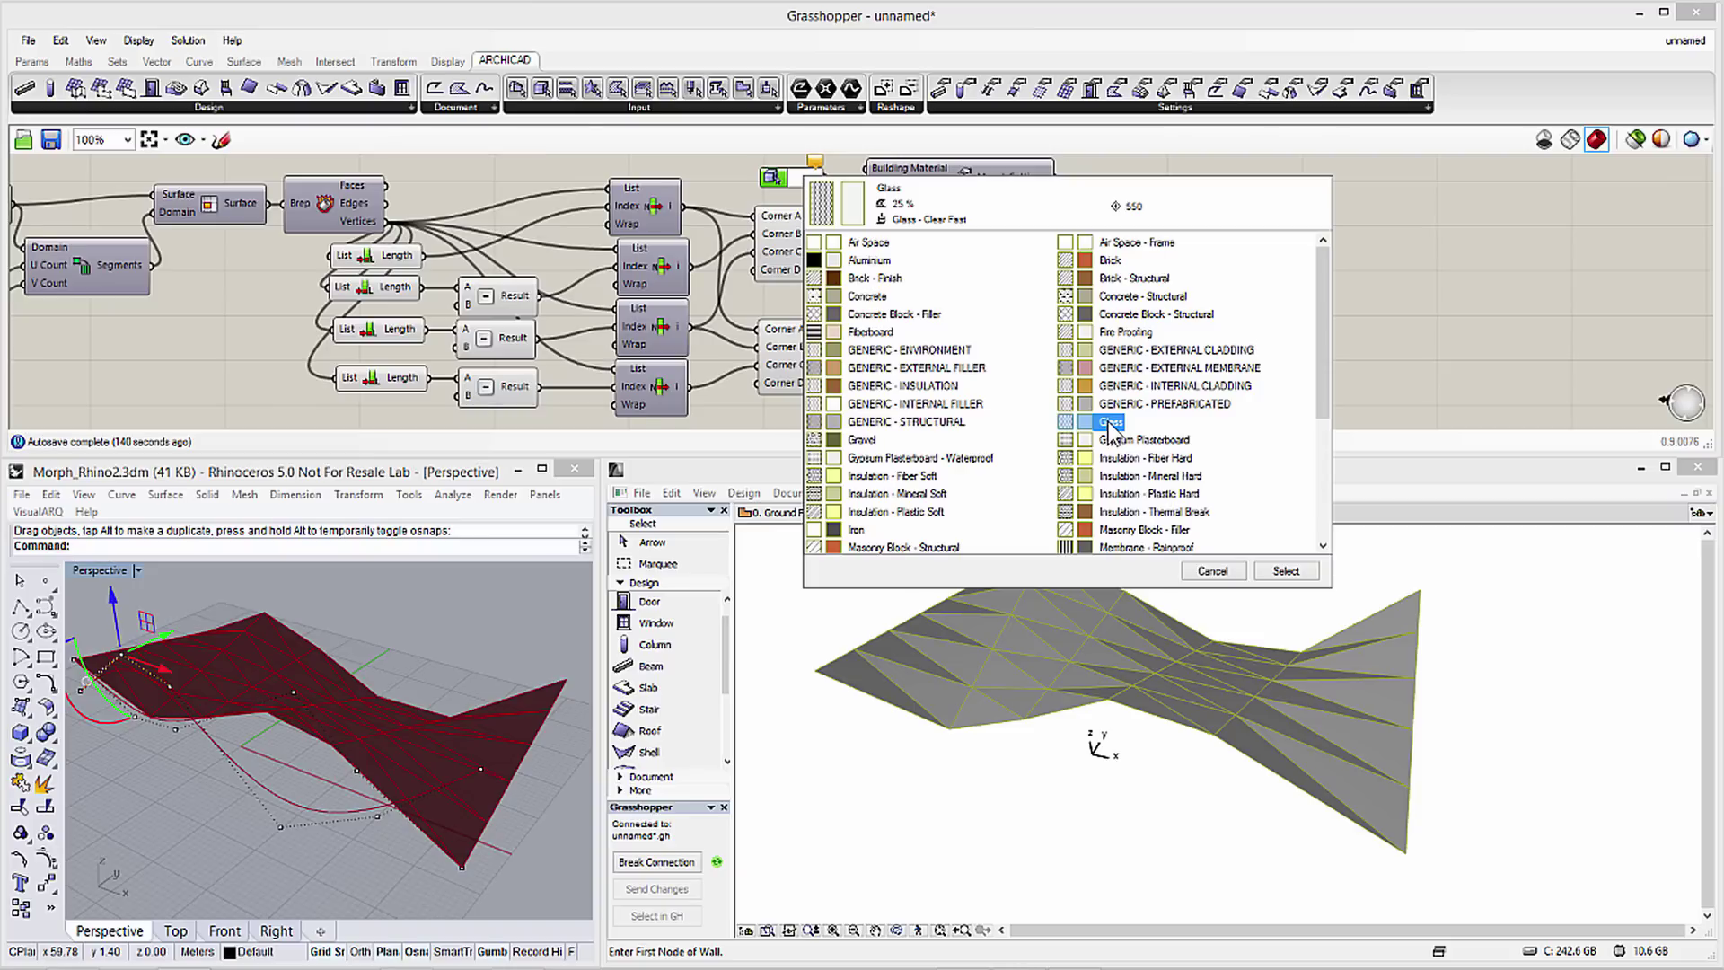
{"action": "left_click", "coordinate": [1285, 572]}
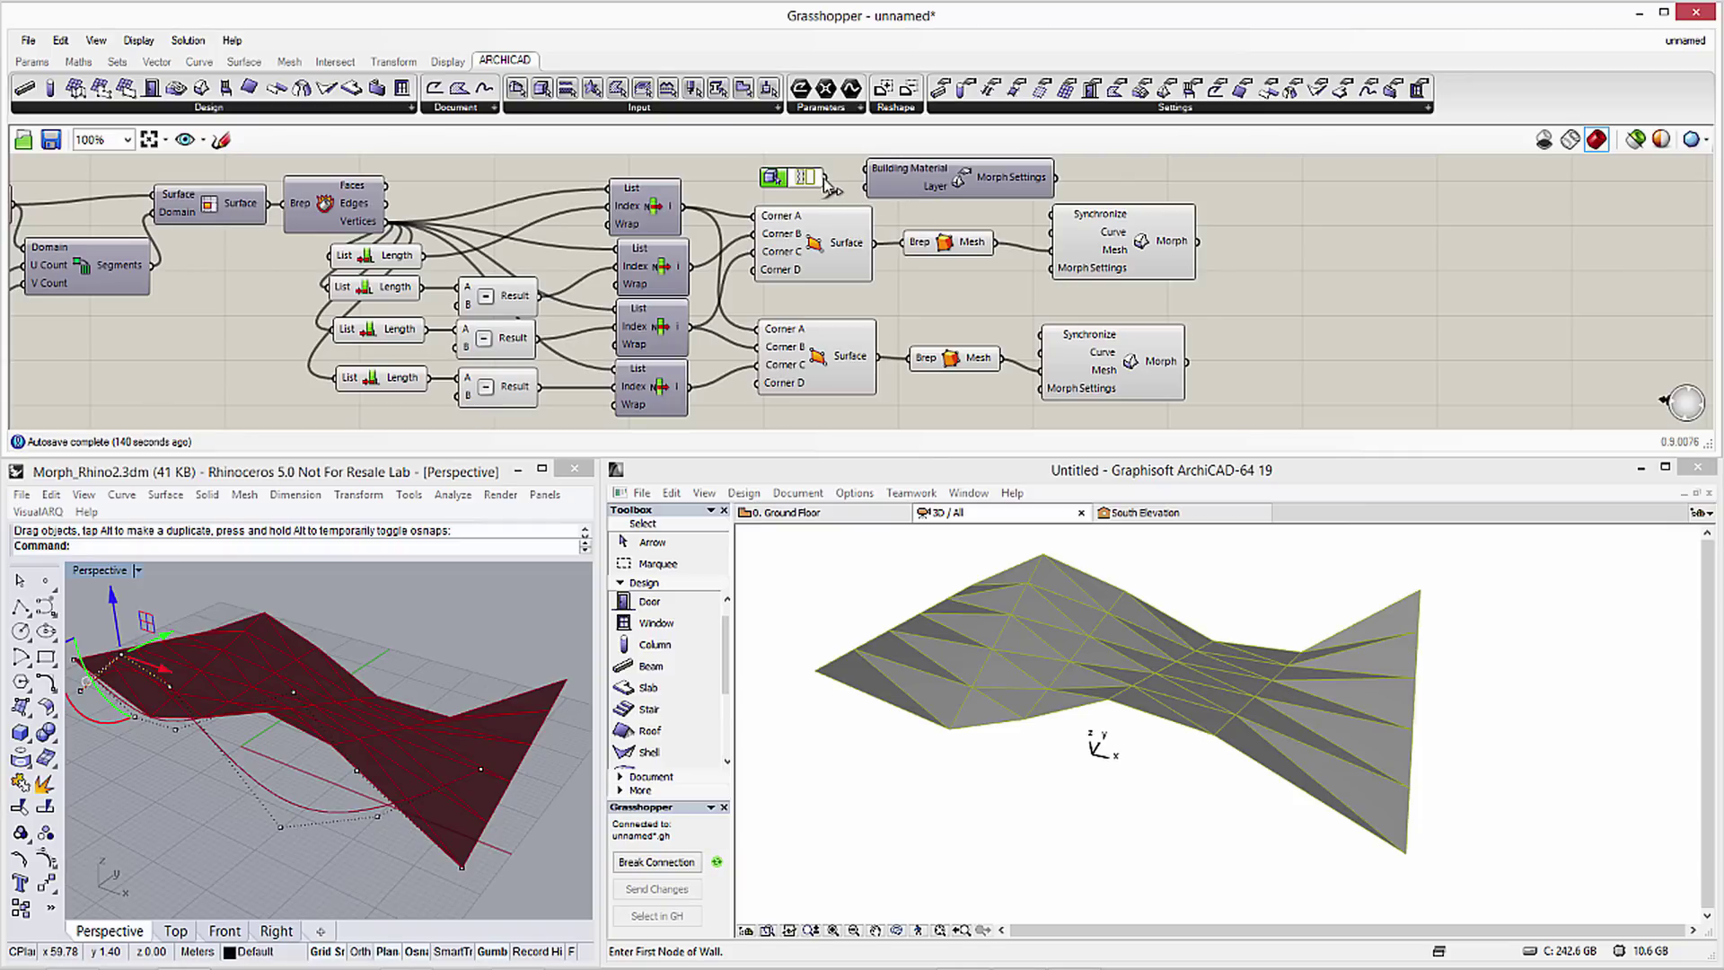
Wire the Glass material into Morph Settings and Morph Settings into the upper Morph
{"action": "left_click_drag", "start_coordinate": [825, 178], "coordinate": [869, 176]}
{"action": "left_click_drag", "start_coordinate": [1064, 179], "coordinate": [1053, 271]}
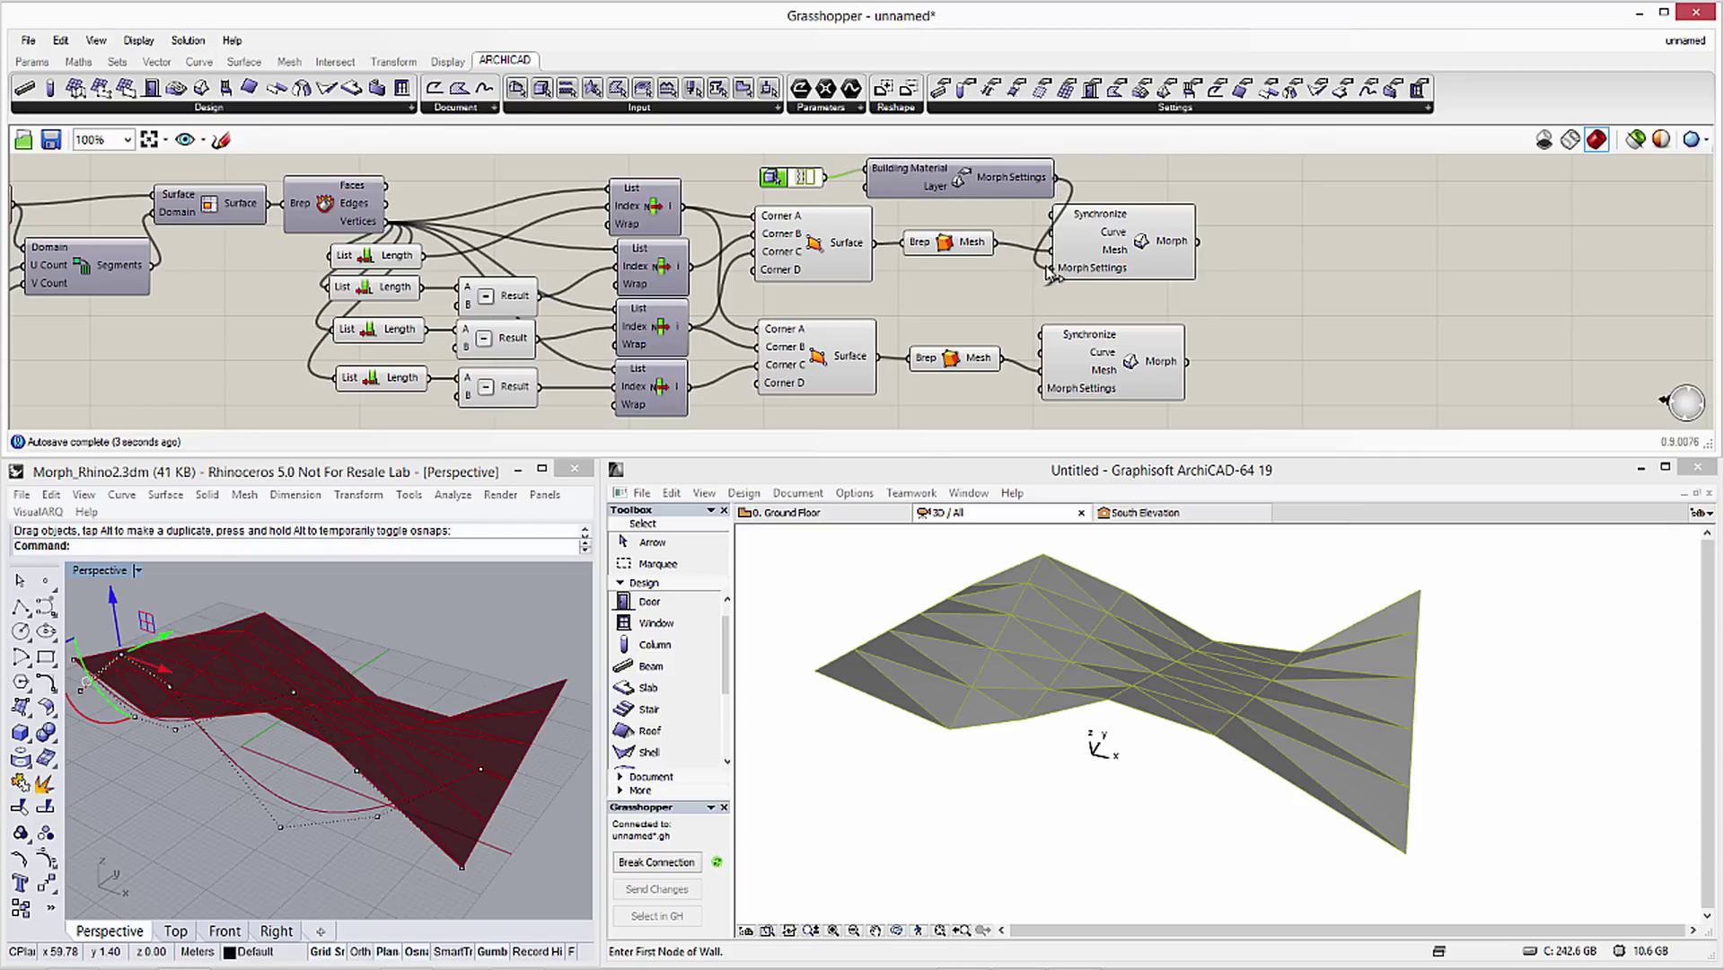
{"action": "left_click_drag", "start_coordinate": [1125, 227], "coordinate": [1160, 227]}
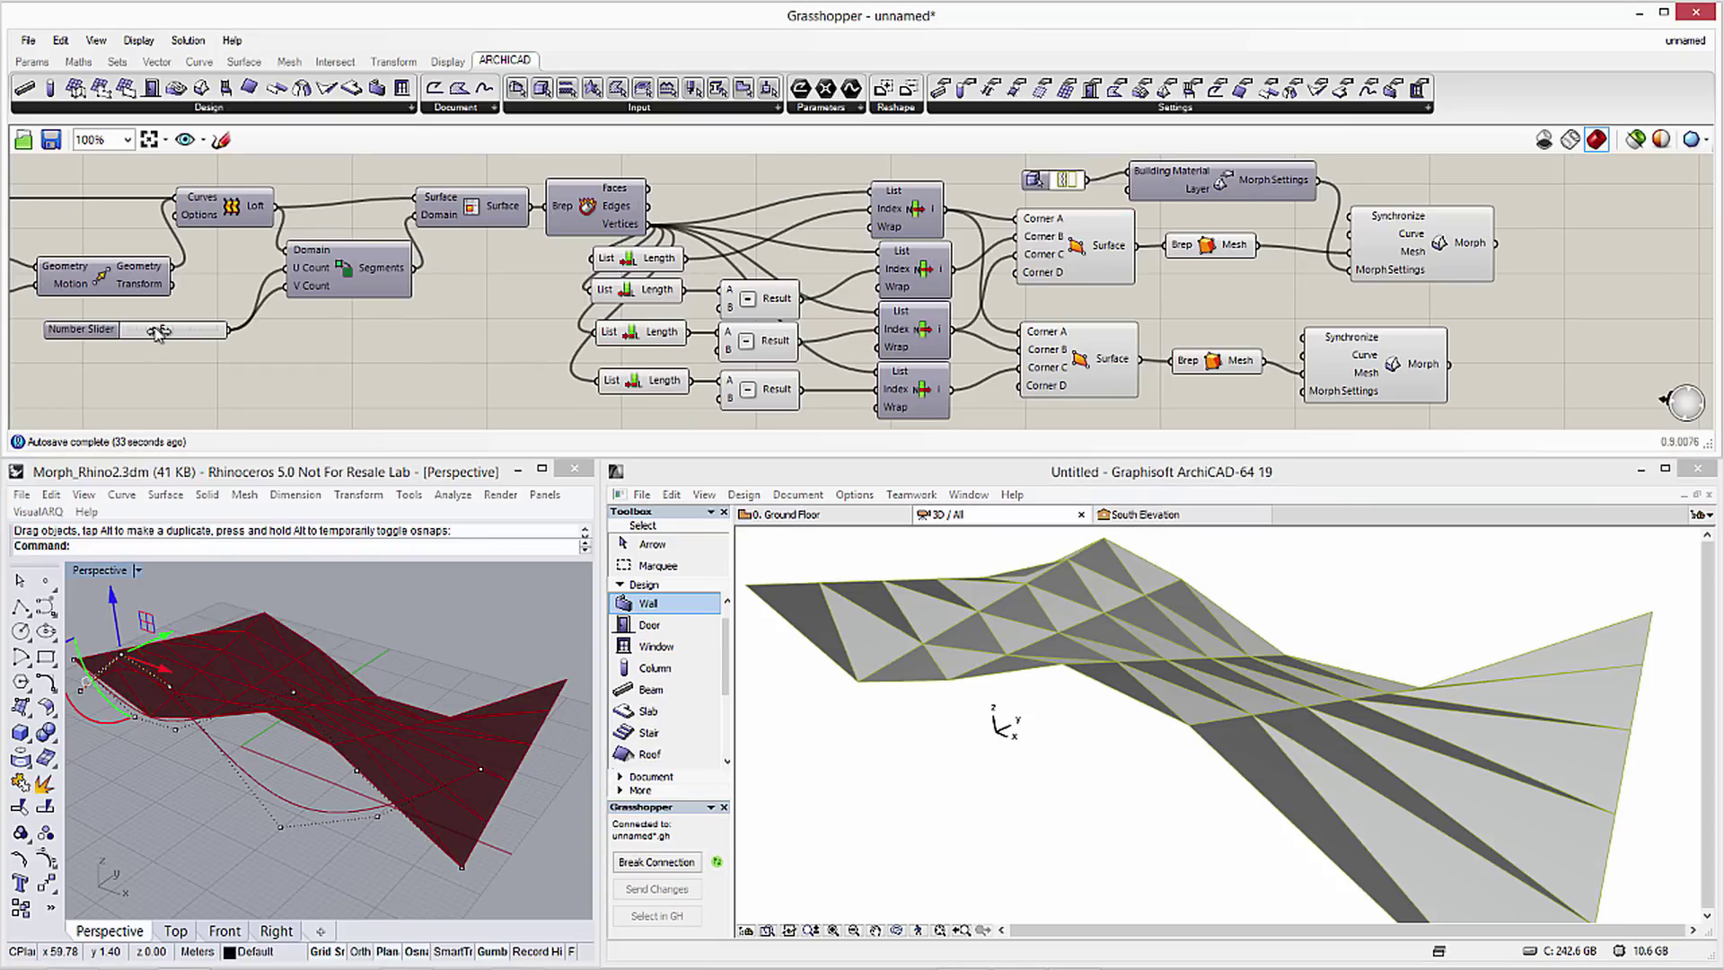
Set the Number Slider to 8, orbit ARCHICAD's 3D view, and switch to the Arrow tool
{"action": "left_click_drag", "start_coordinate": [155, 331], "coordinate": [191, 334]}
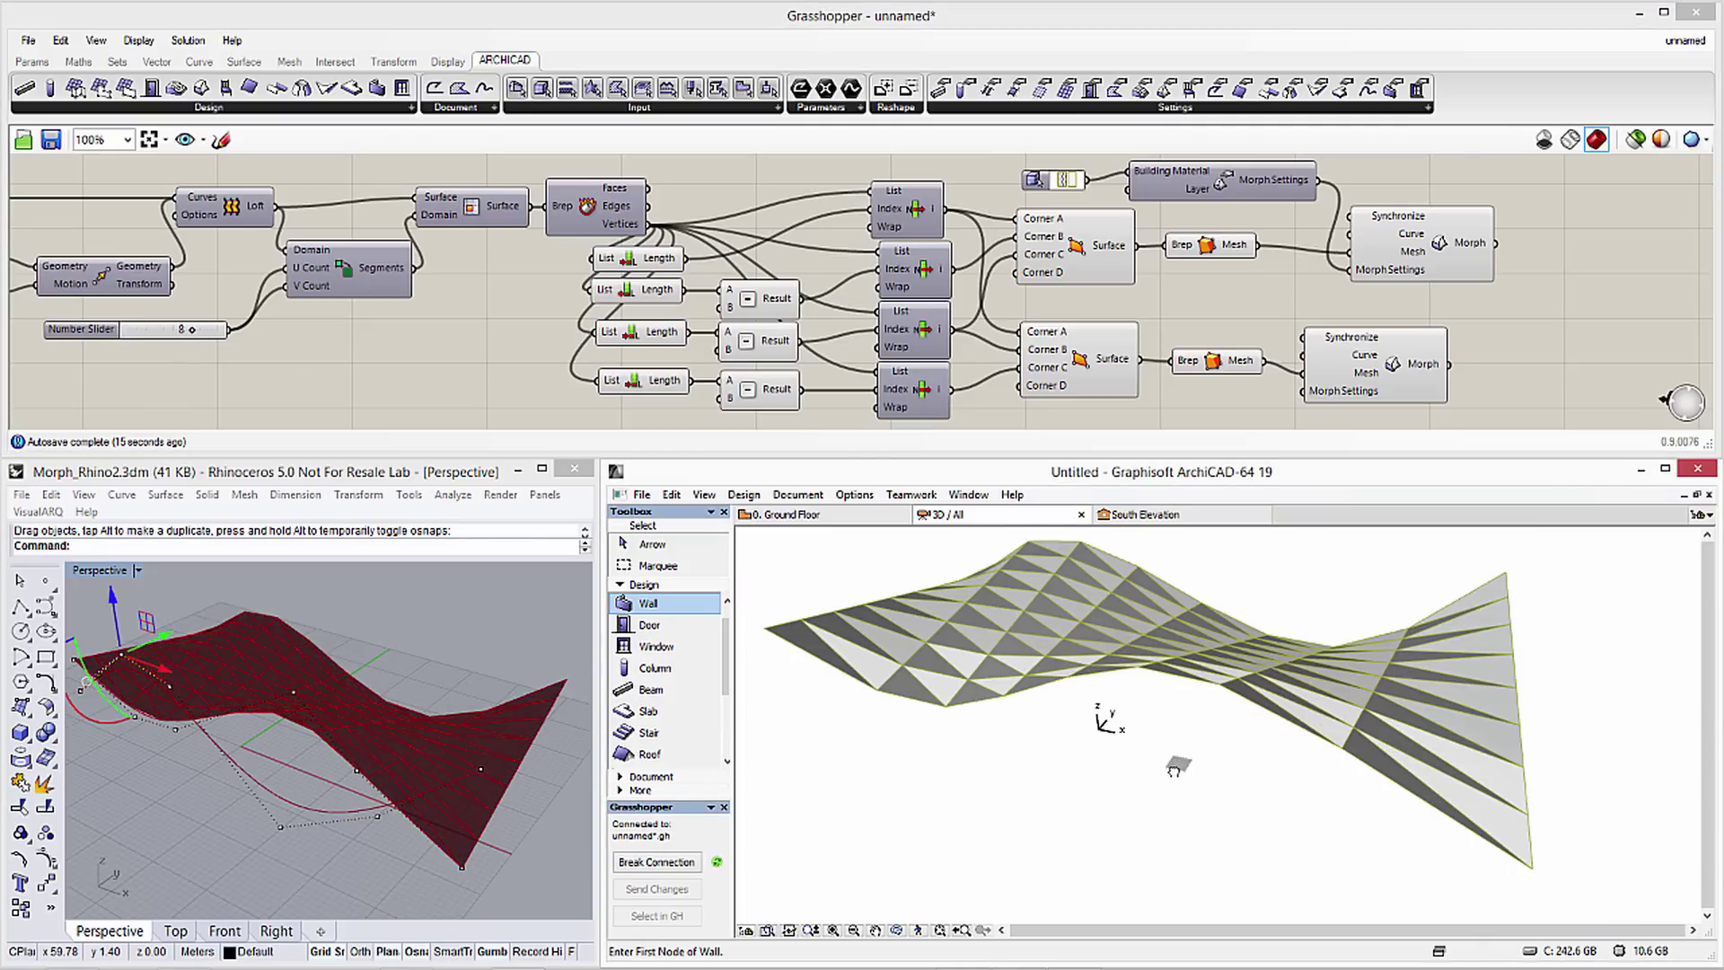
{"action": "middle_click_drag", "start_coordinate": [1240, 795], "coordinate": [1203, 792]}
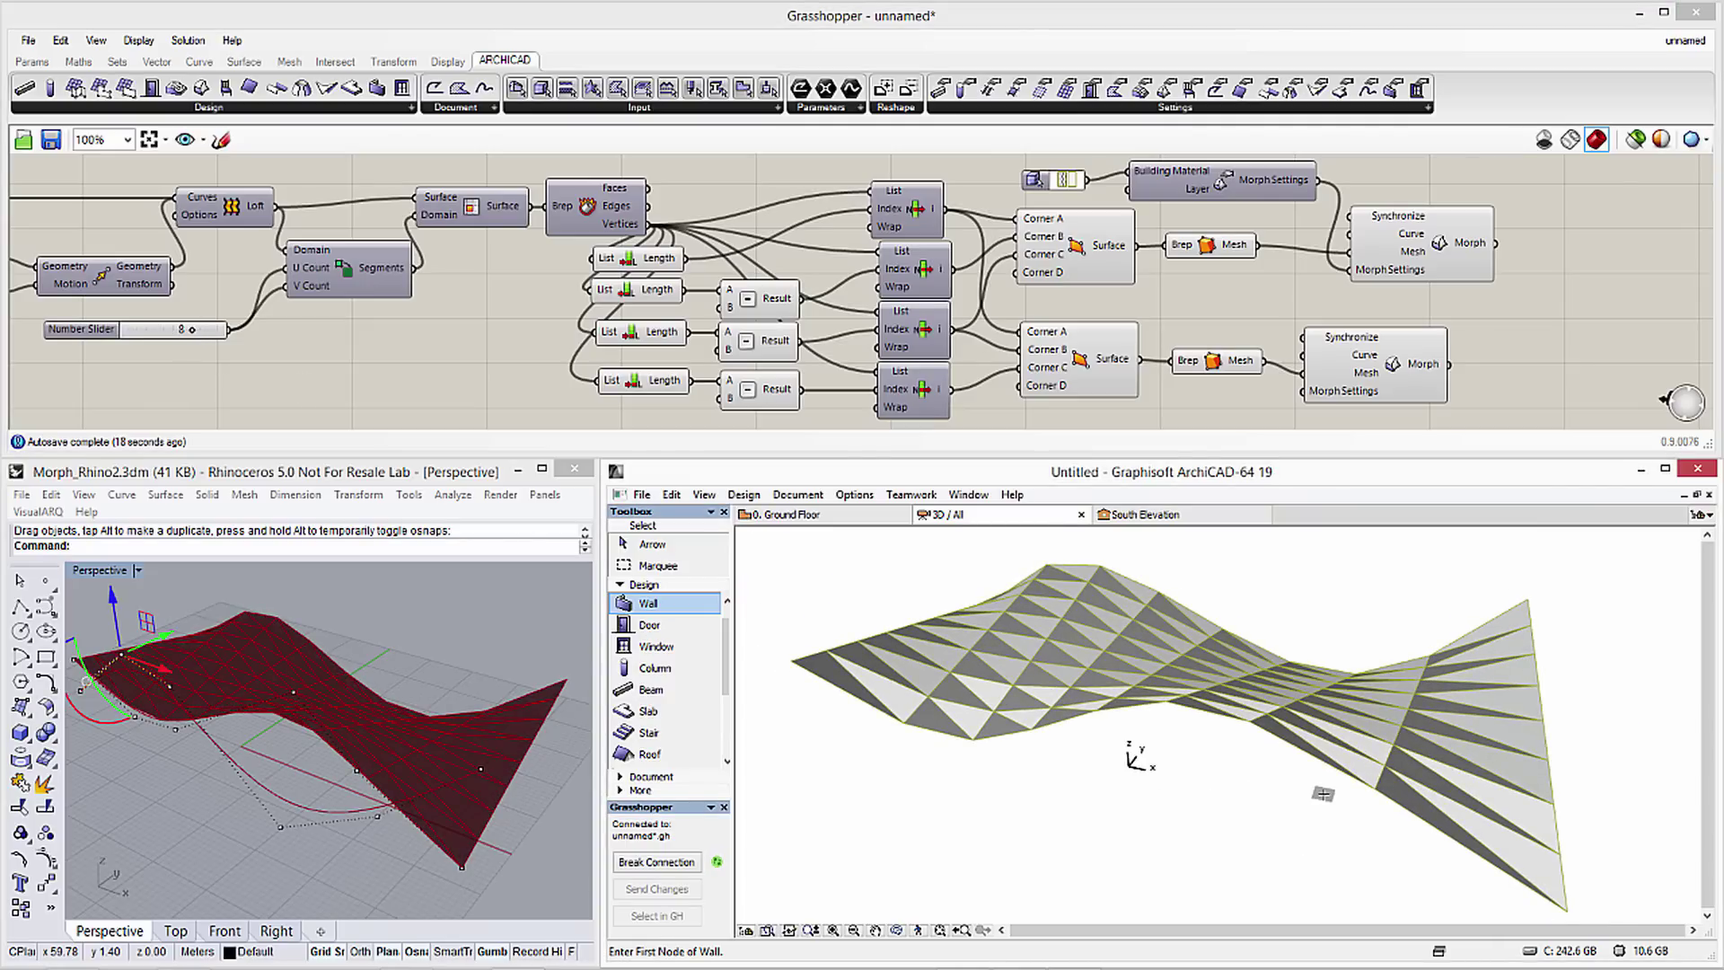
{"action": "key", "text": "Escape"}
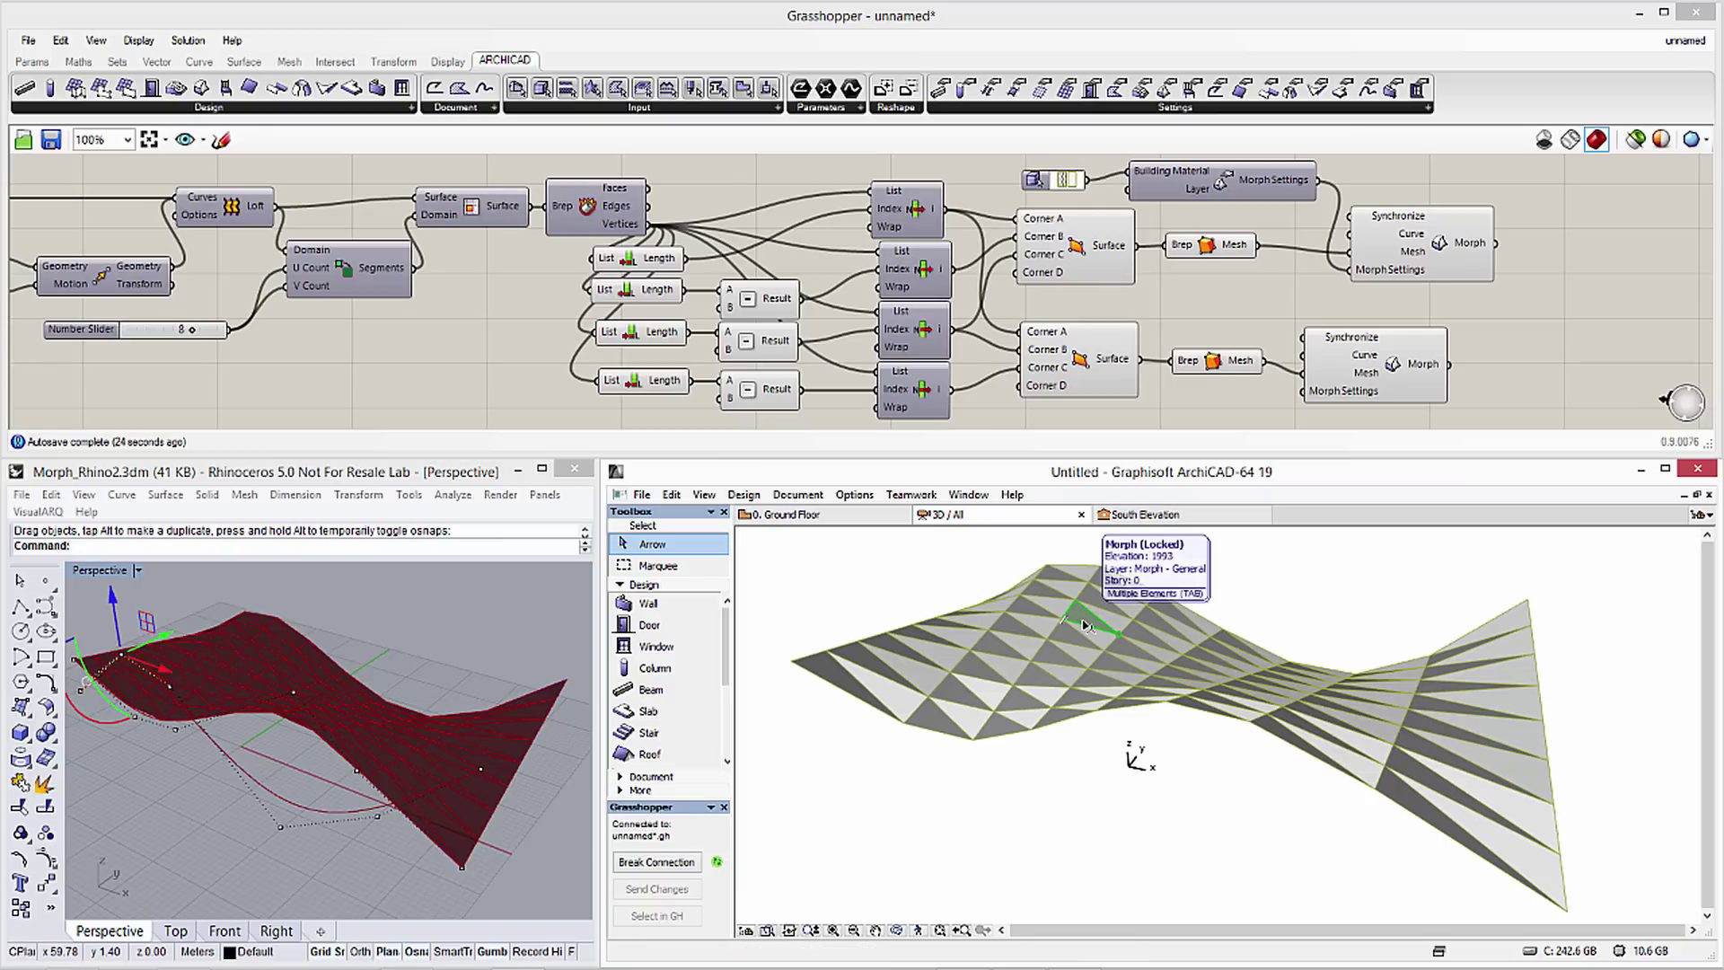
Confirm a glass panel sits on Morph - General, cancel, and select the Building Material parameter
{"action": "double_click", "coordinate": [1087, 620]}
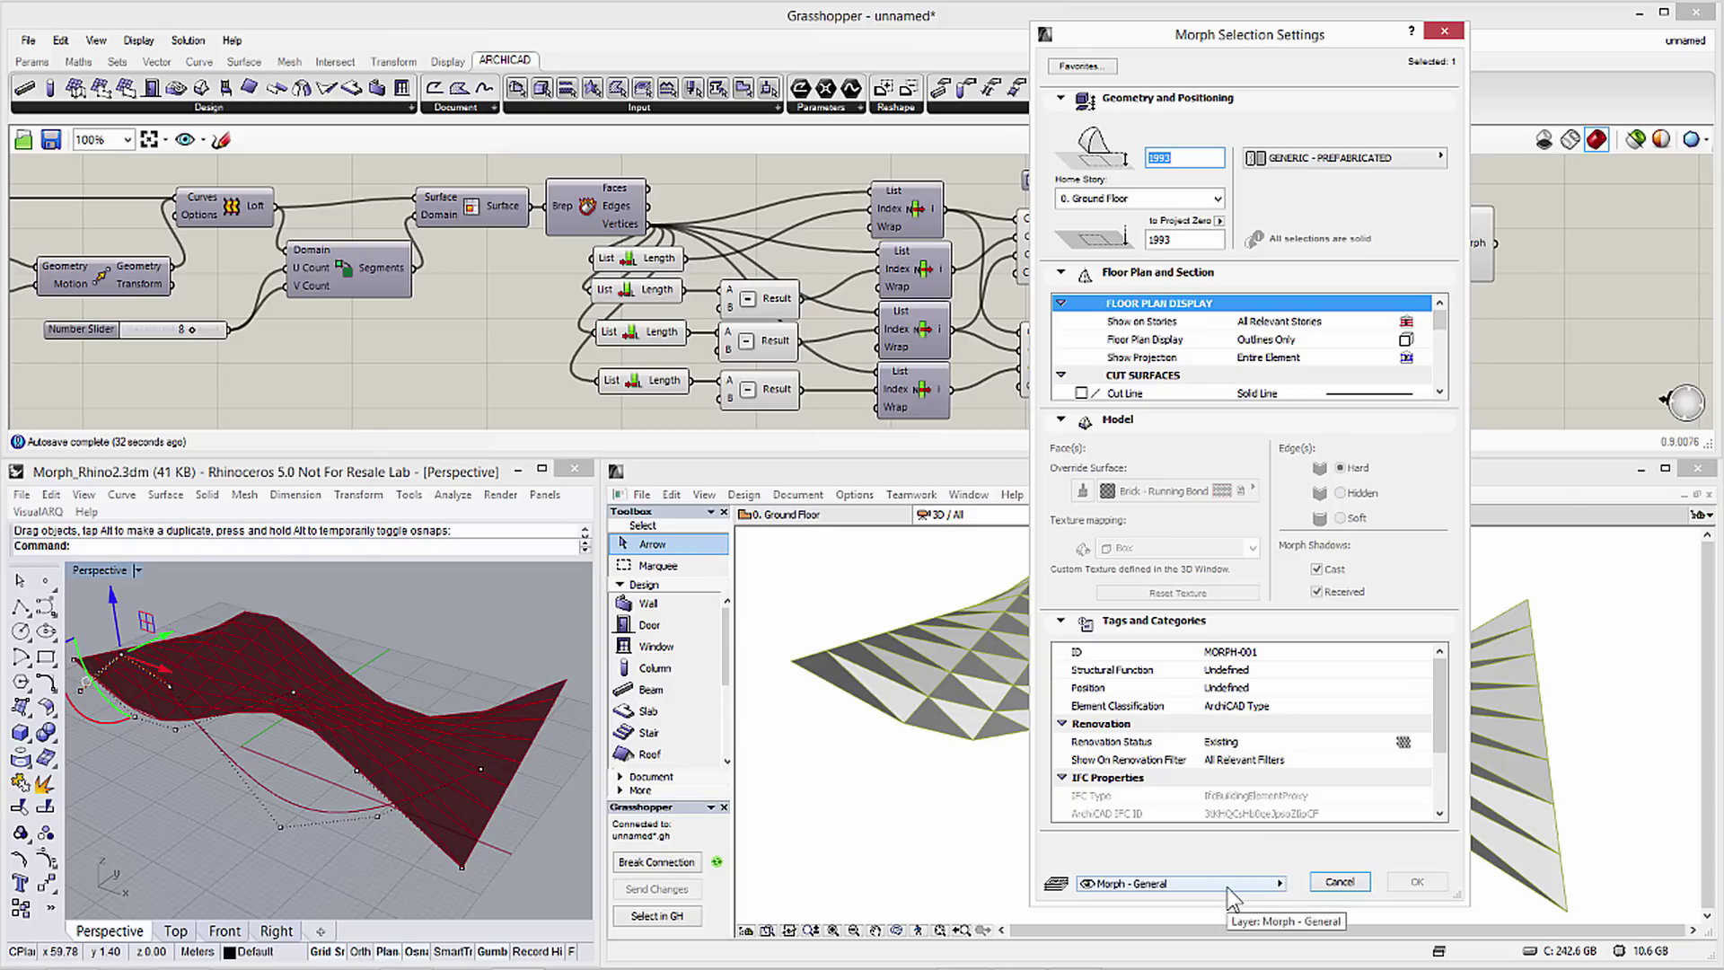
{"action": "left_click", "coordinate": [1341, 882]}
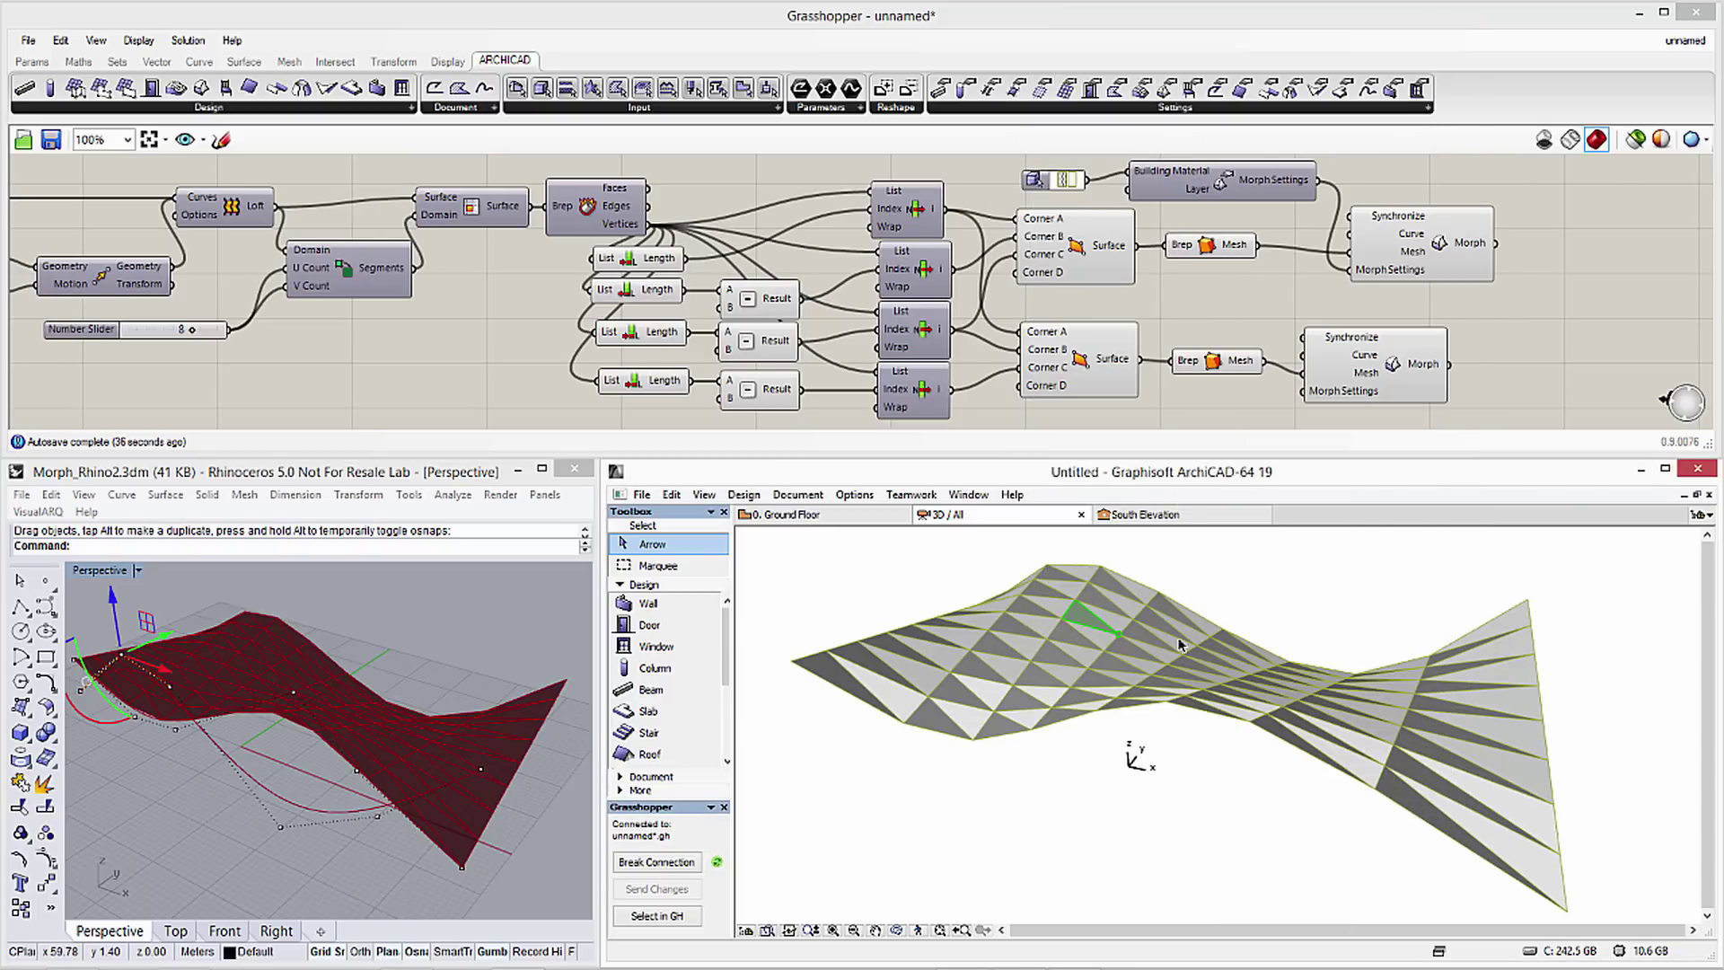
{"action": "left_click", "coordinate": [1034, 179]}
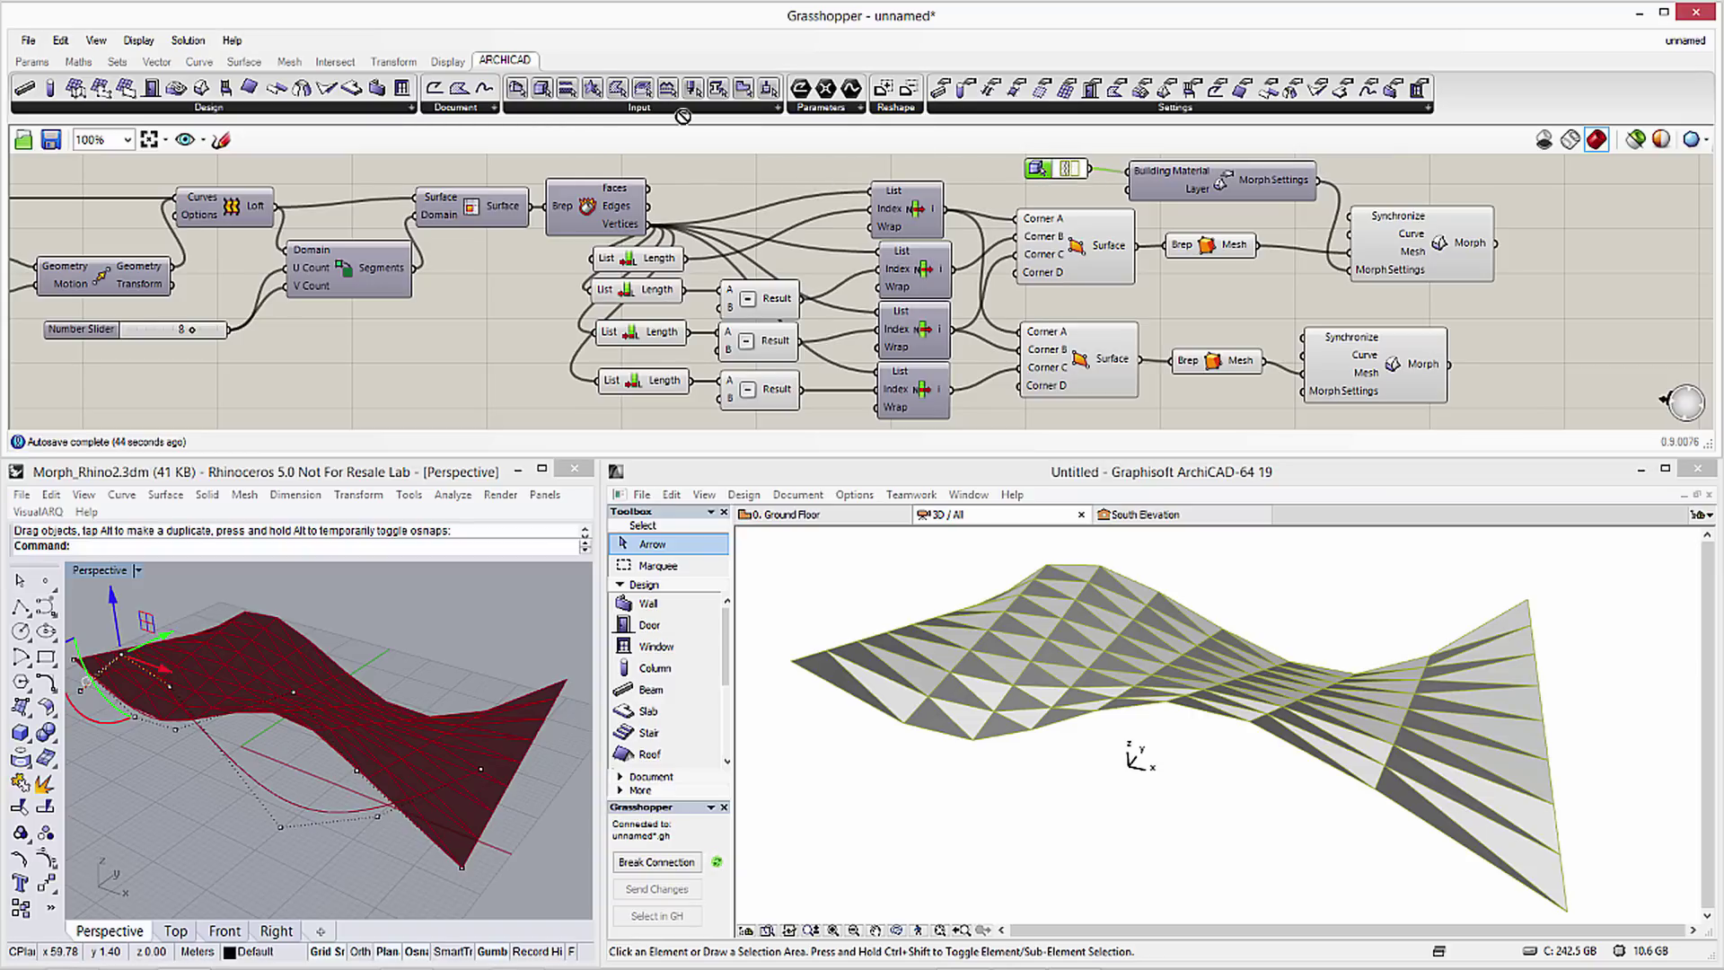
Add a Layer parameter, browse its ARCHICAD layer list unchanged, and open ARCHICAD's Document menu
{"action": "left_click_drag", "start_coordinate": [644, 89], "coordinate": [1048, 199]}
{"action": "double_click", "coordinate": [1075, 194]}
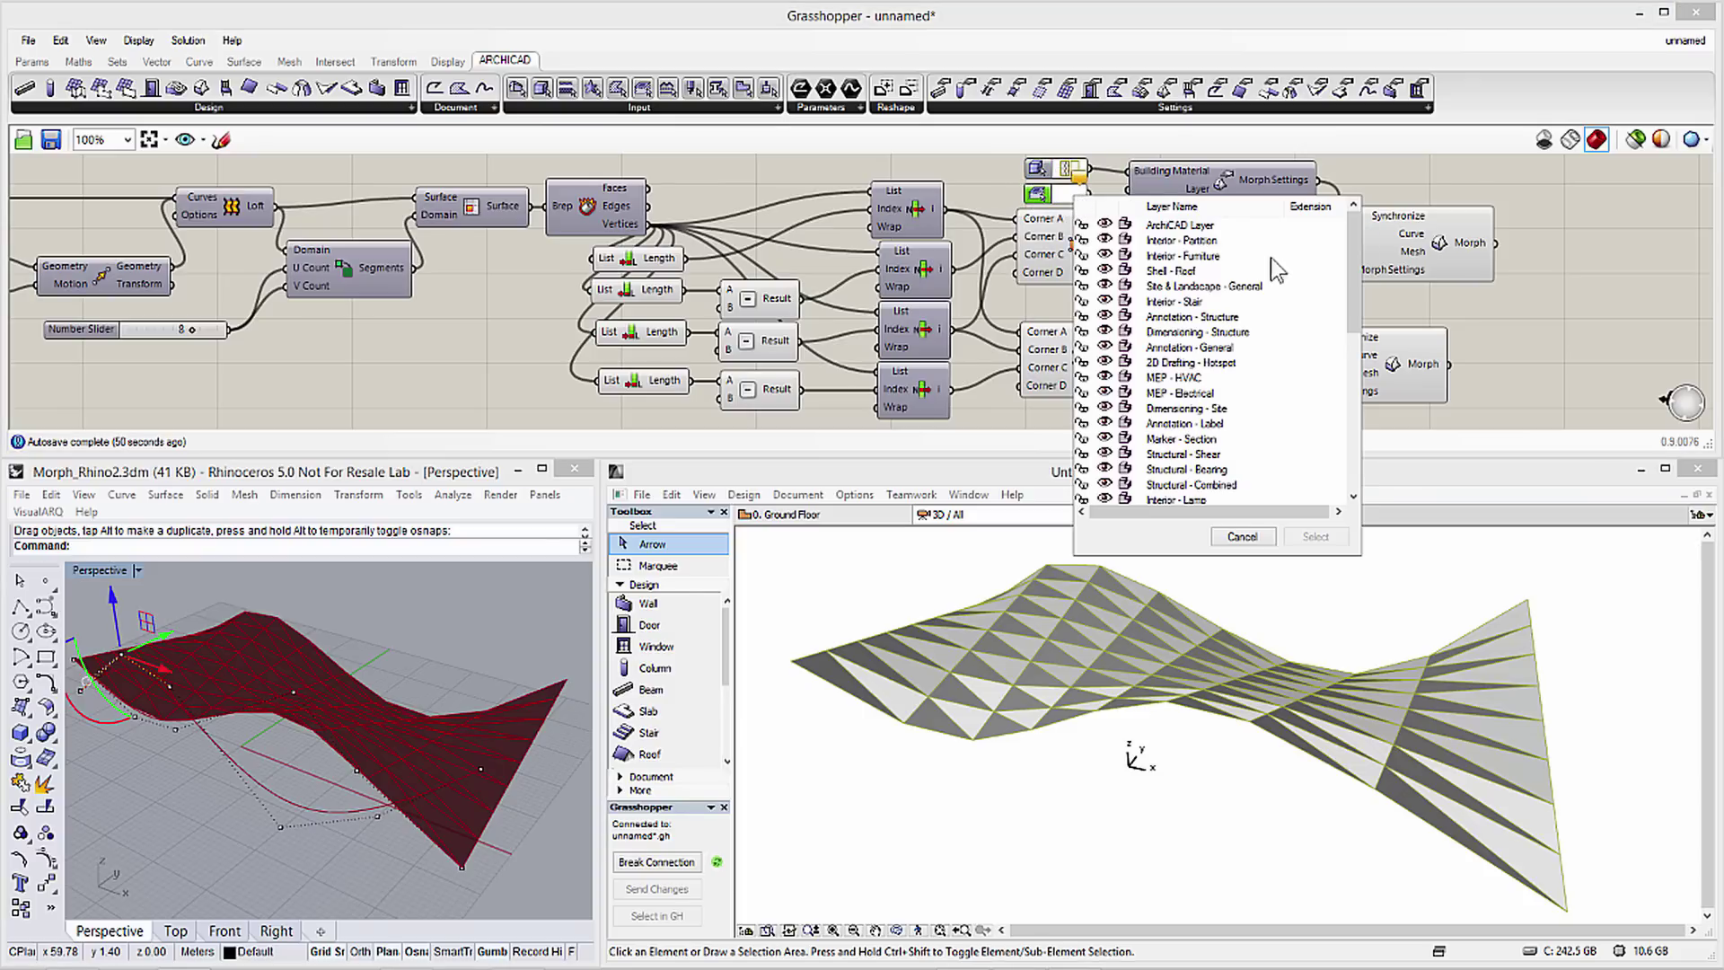
{"action": "left_click_drag", "start_coordinate": [1352, 278], "coordinate": [1350, 320]}
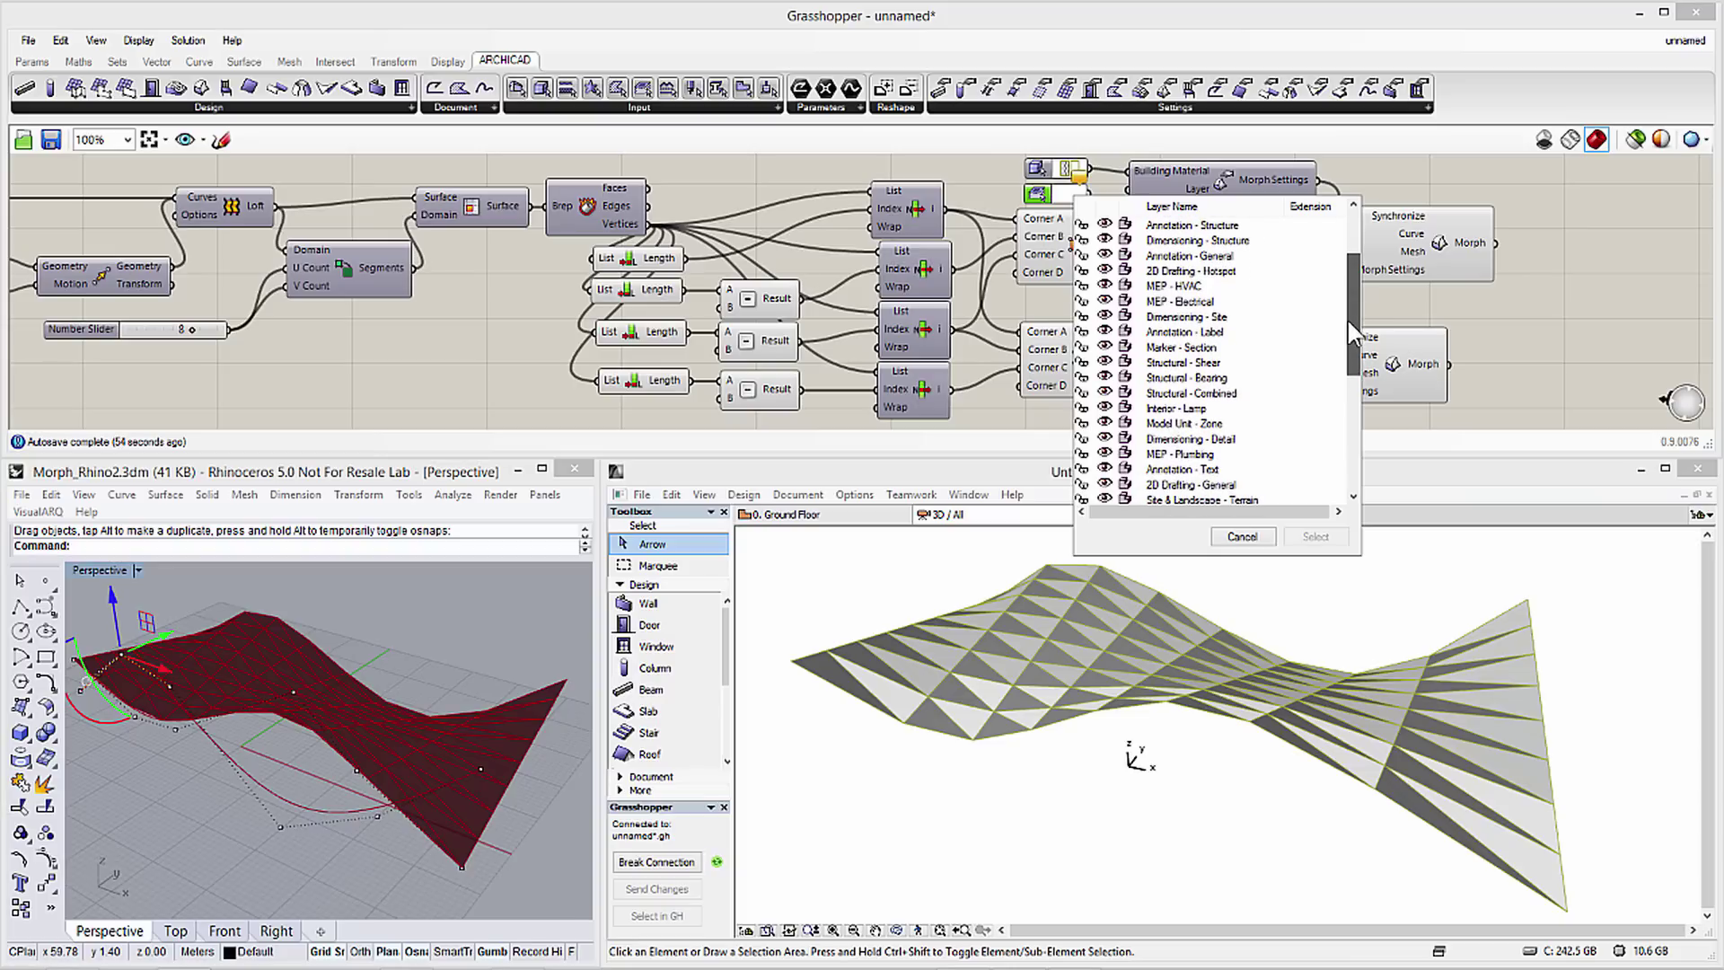
{"action": "left_click_drag", "start_coordinate": [1348, 322], "coordinate": [1341, 289]}
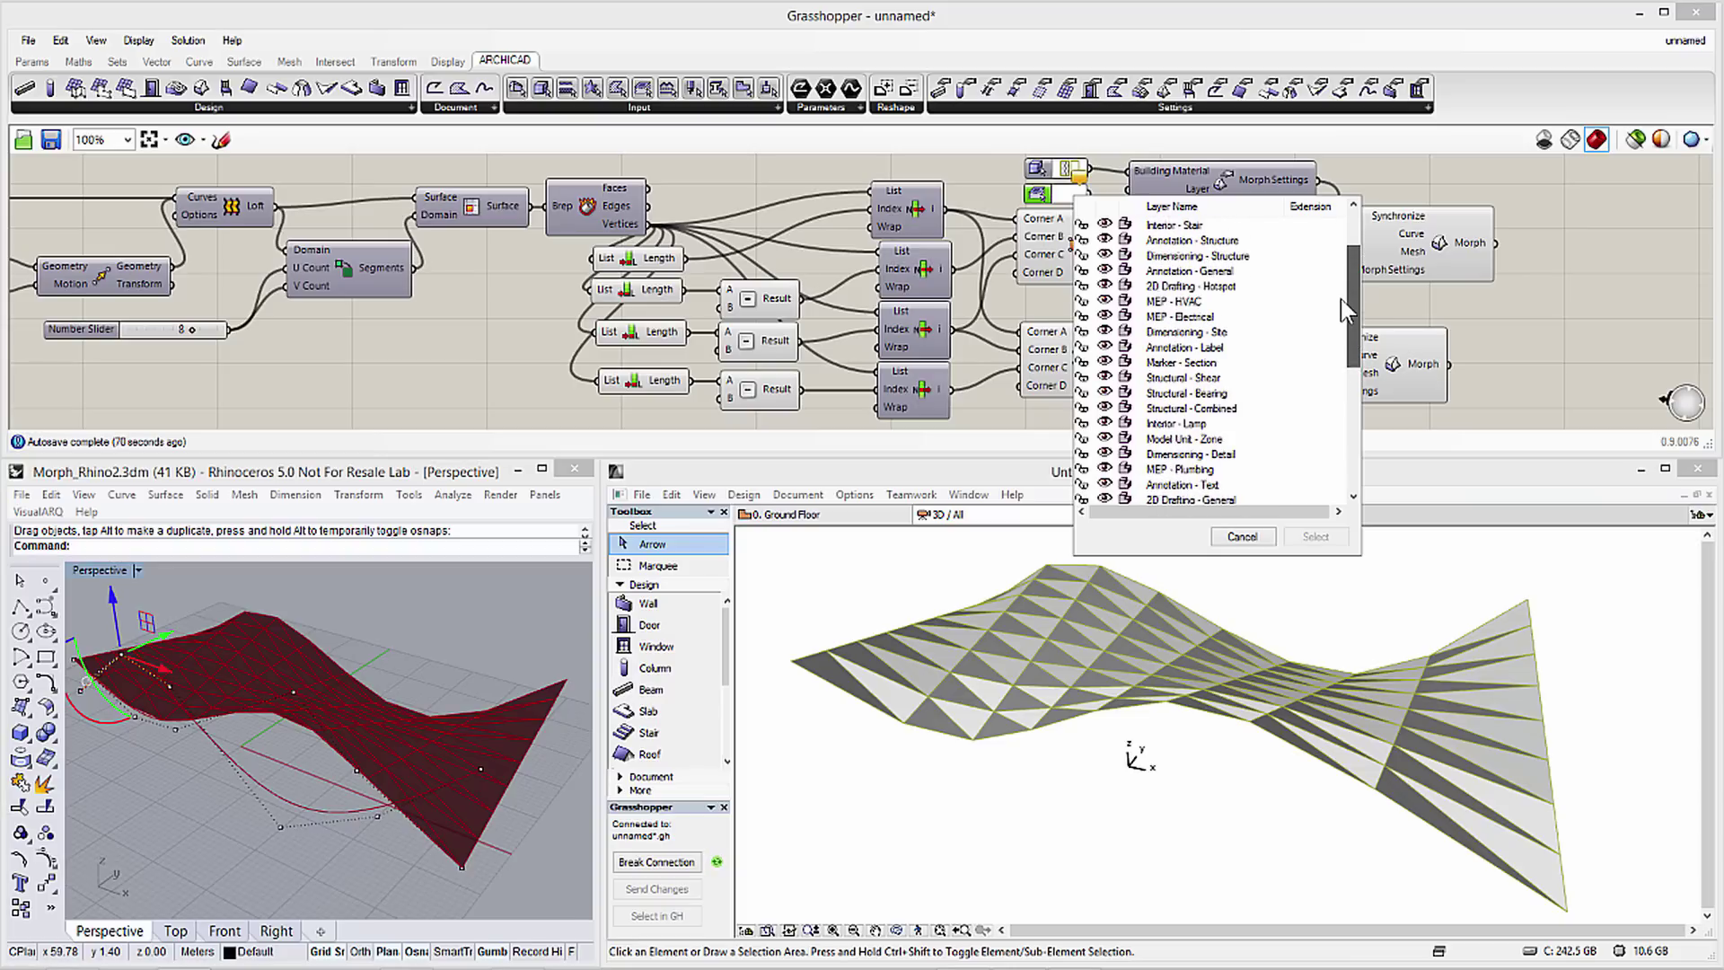
{"action": "scroll", "coordinate": [1337, 279], "scroll_direction": "up", "scroll_amount": 1}
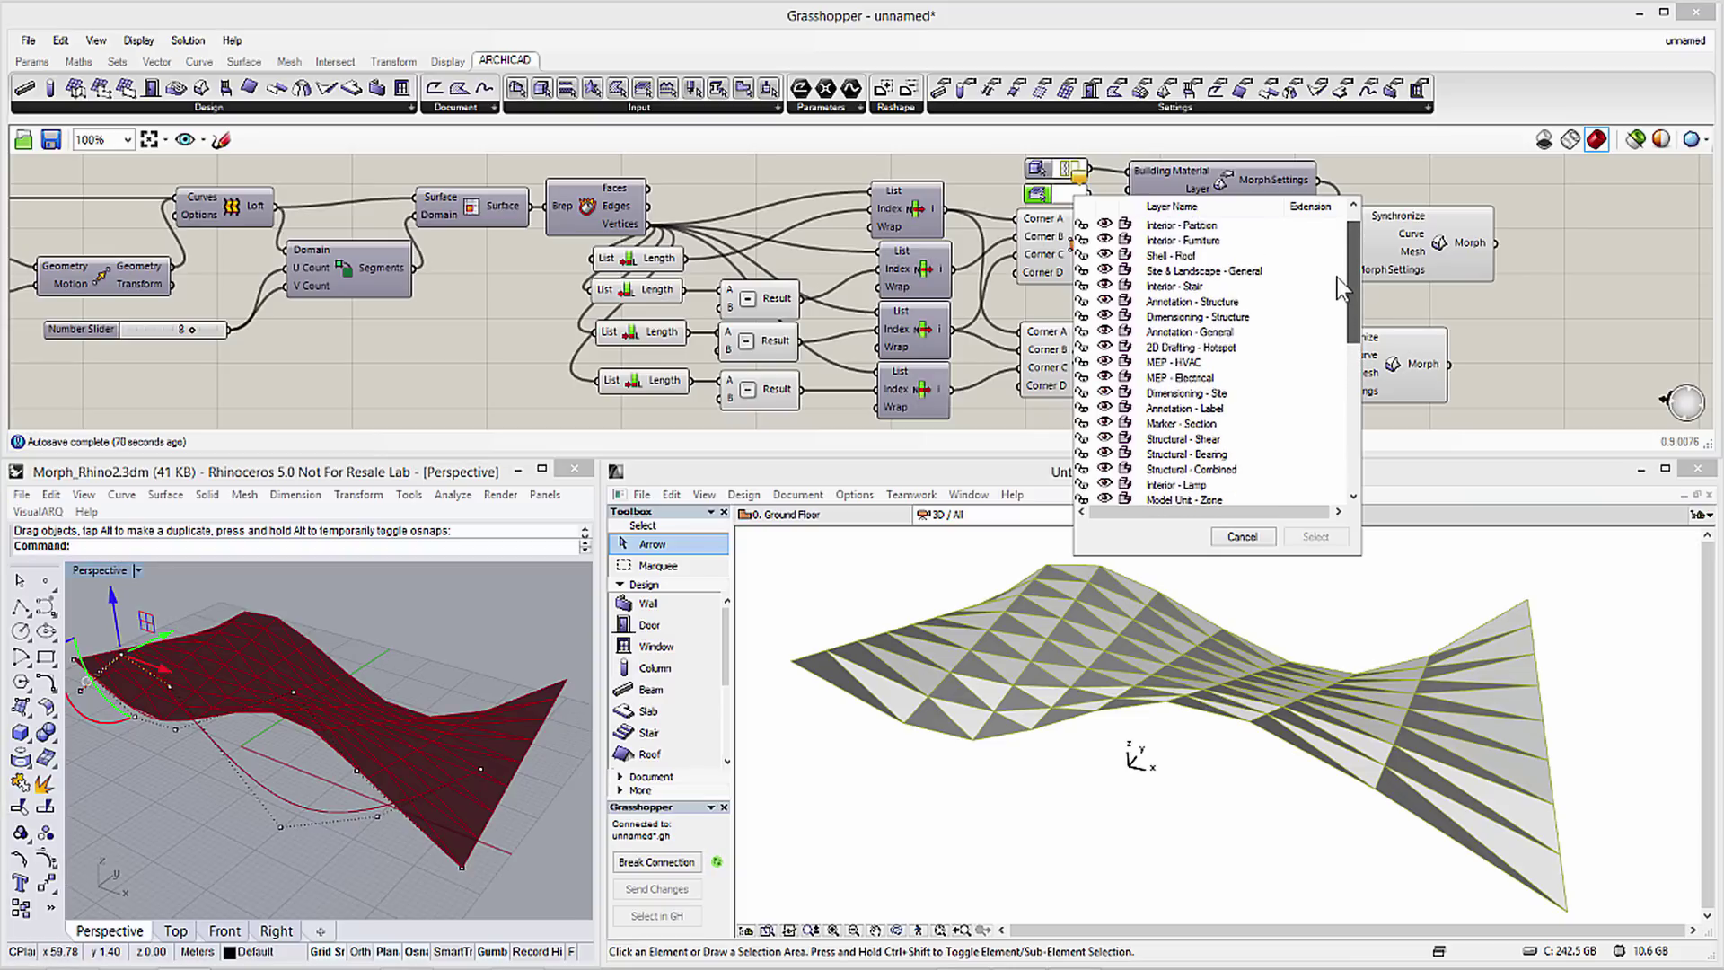
{"action": "left_click", "coordinate": [1242, 537]}
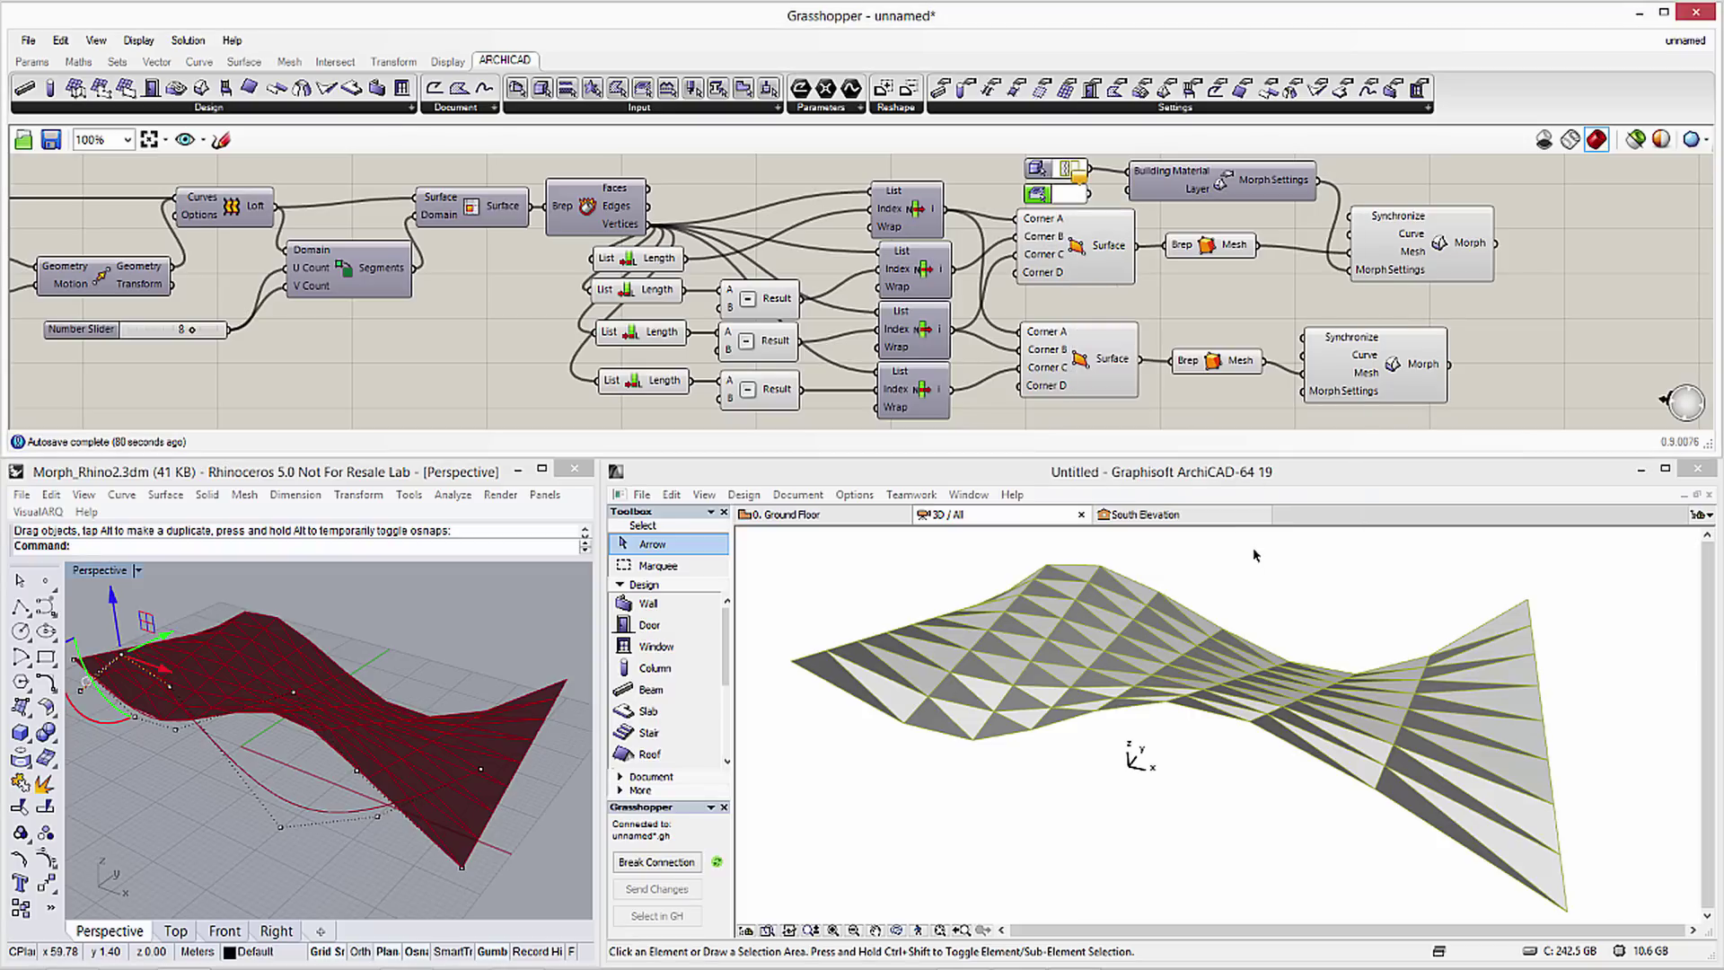
{"action": "left_click", "coordinate": [796, 495]}
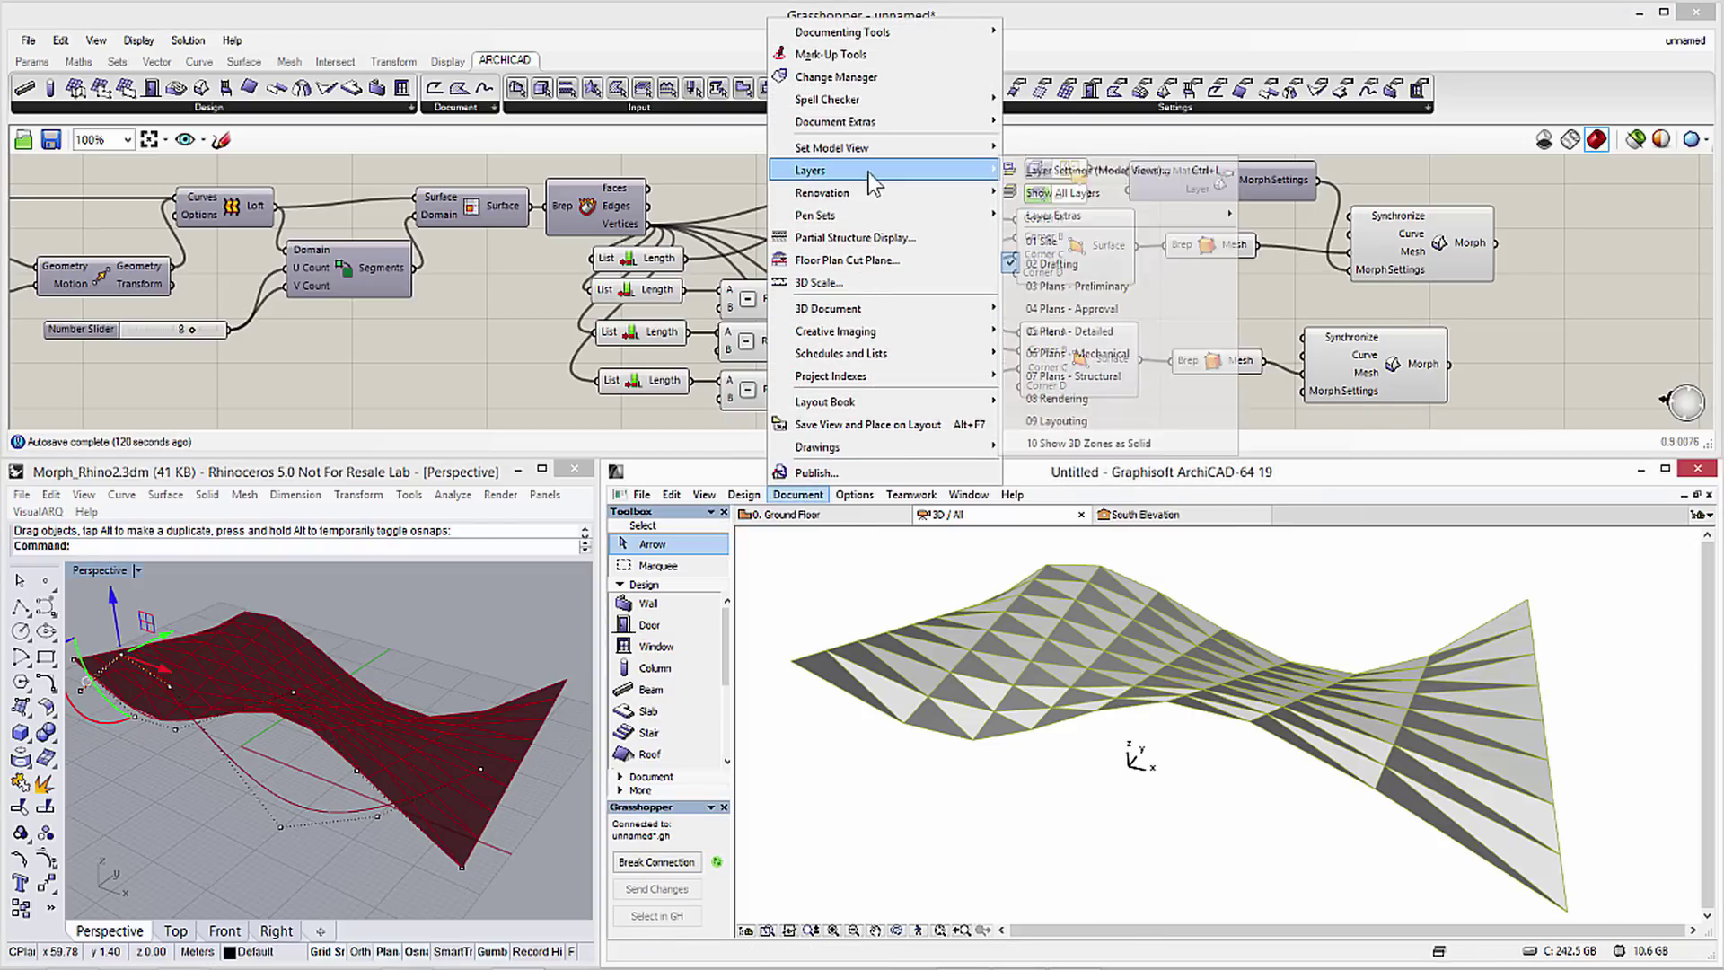
{"action": "mouse_move", "coordinate": [811, 170]}
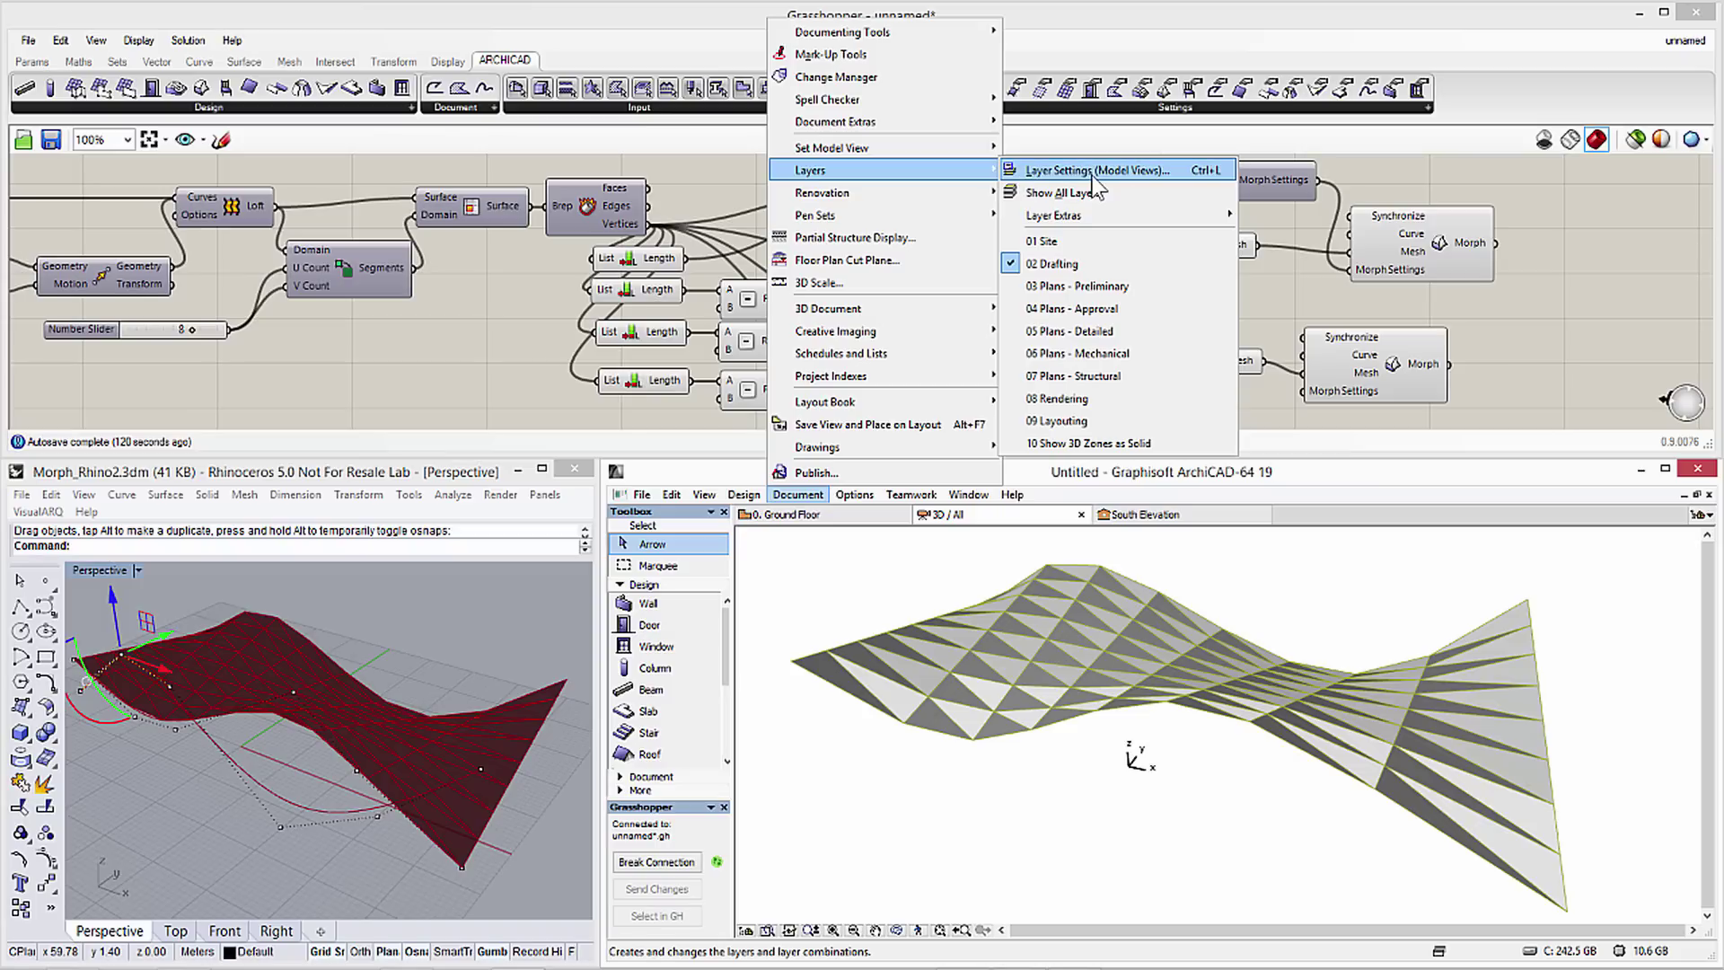
Add a new 'Roof' layer in ARCHICAD's Layer Settings and confirm the changes
{"action": "left_click", "coordinate": [1095, 173]}
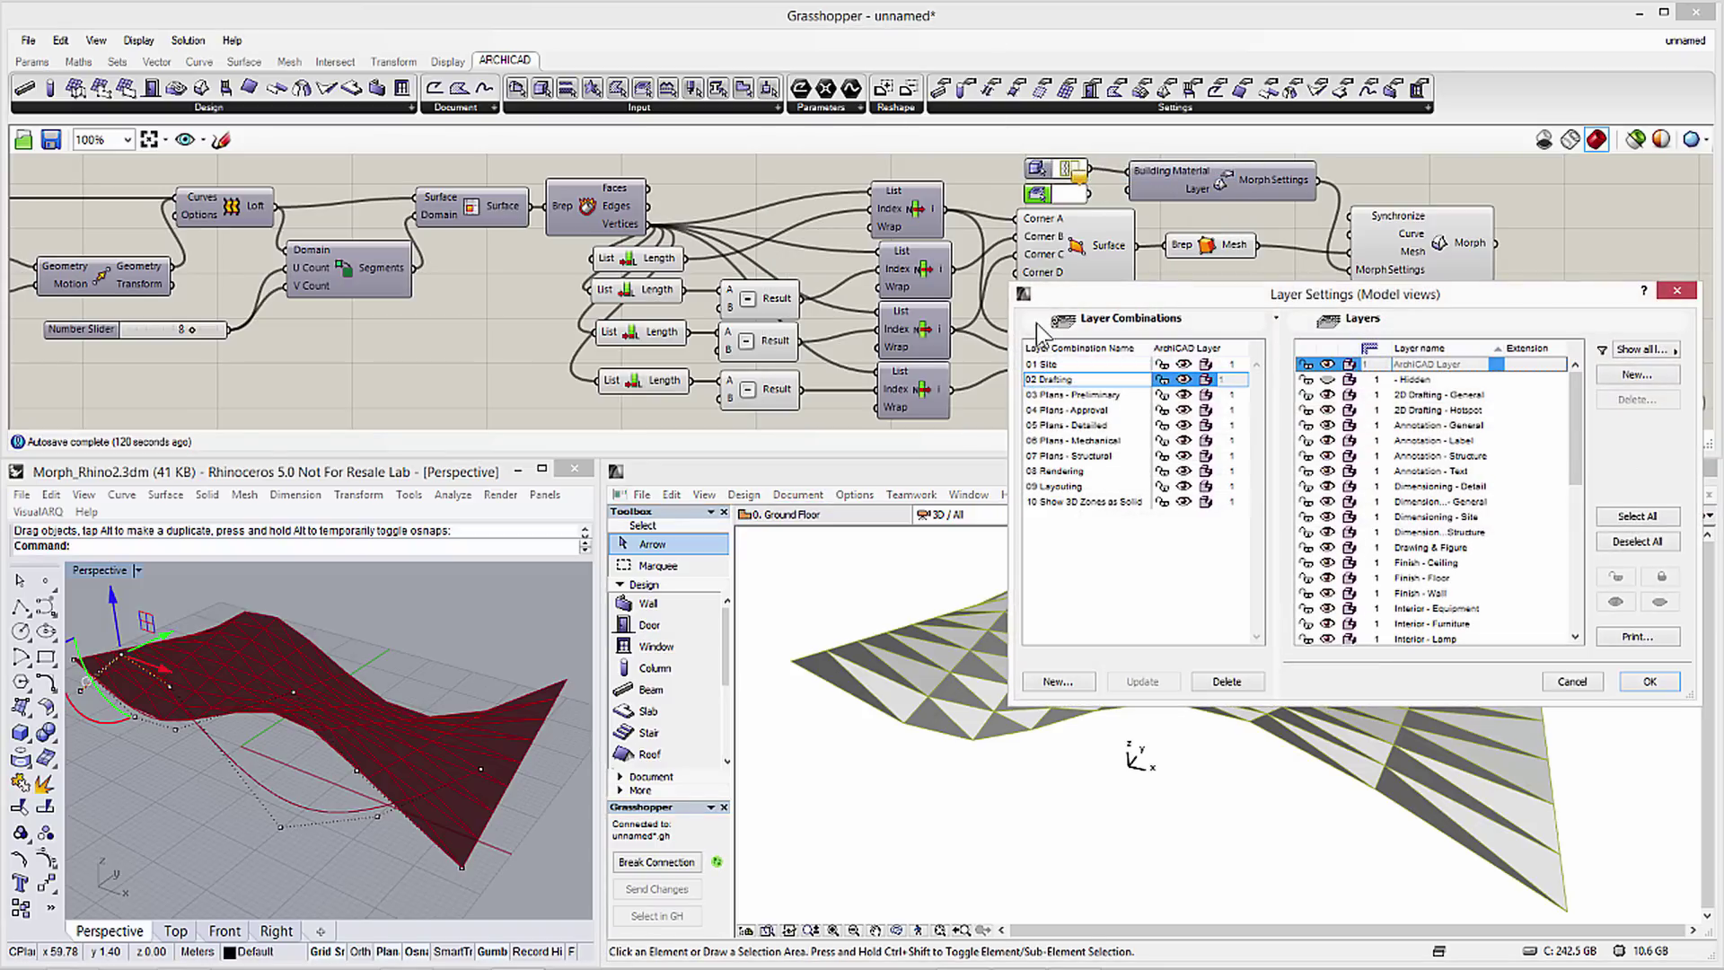
{"action": "left_click", "coordinate": [1638, 376]}
{"action": "type", "text": "Roof"}
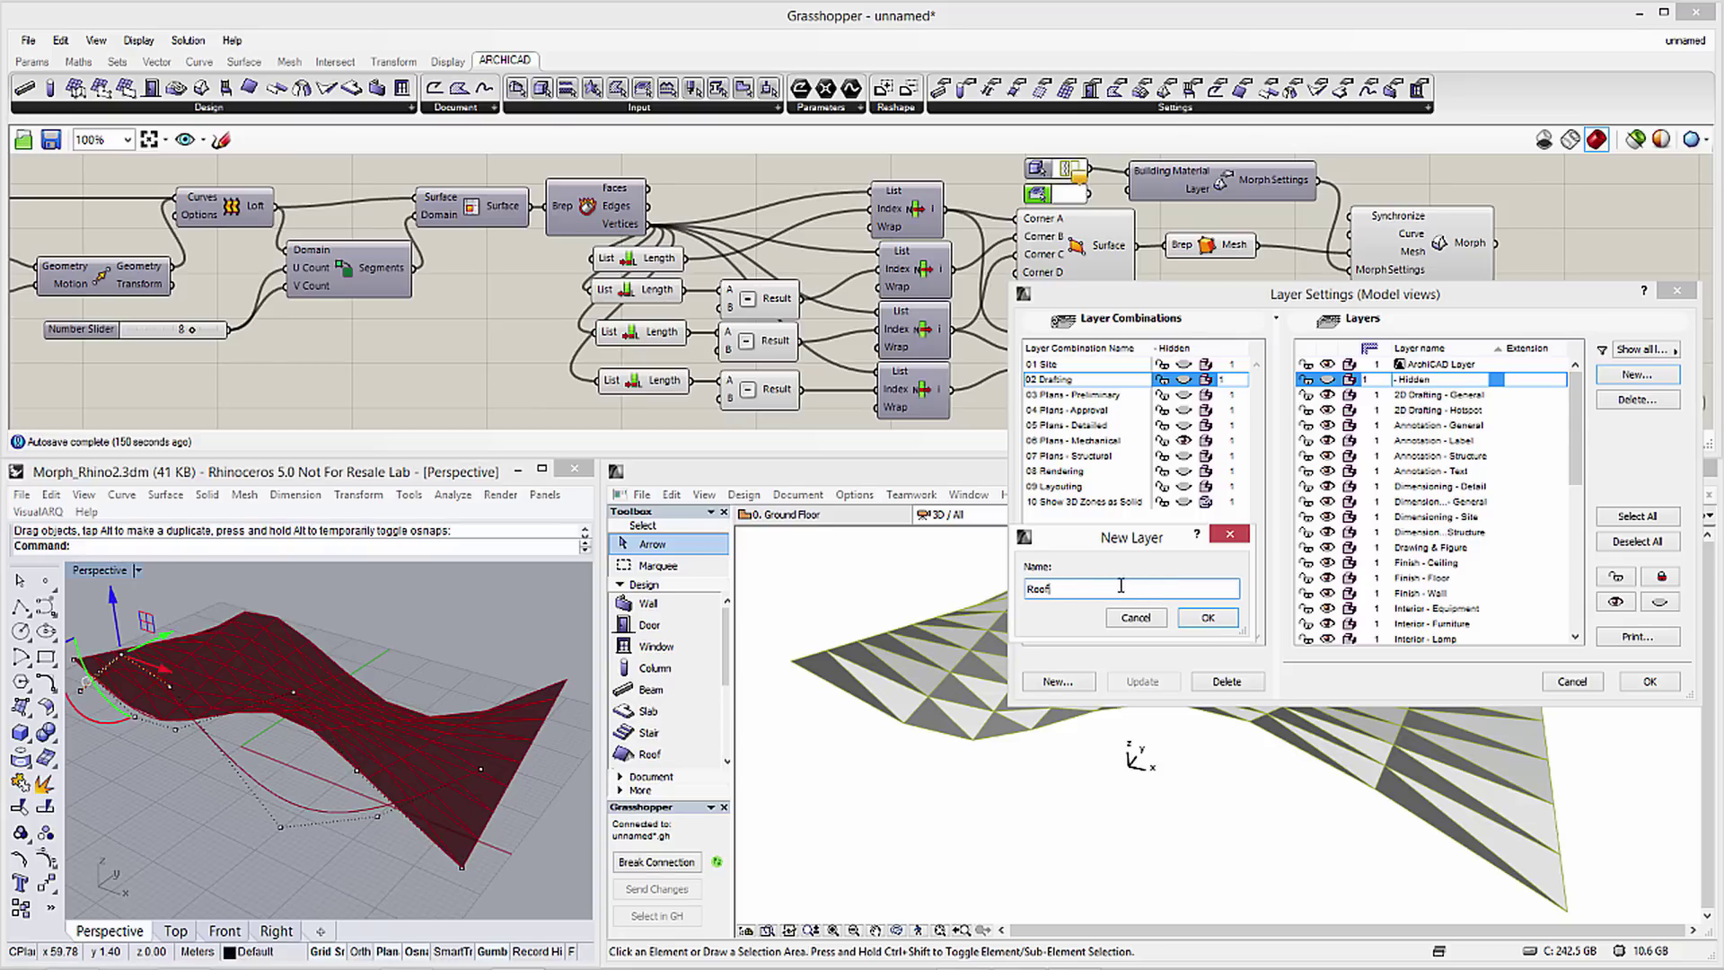
{"action": "left_click", "coordinate": [1207, 617]}
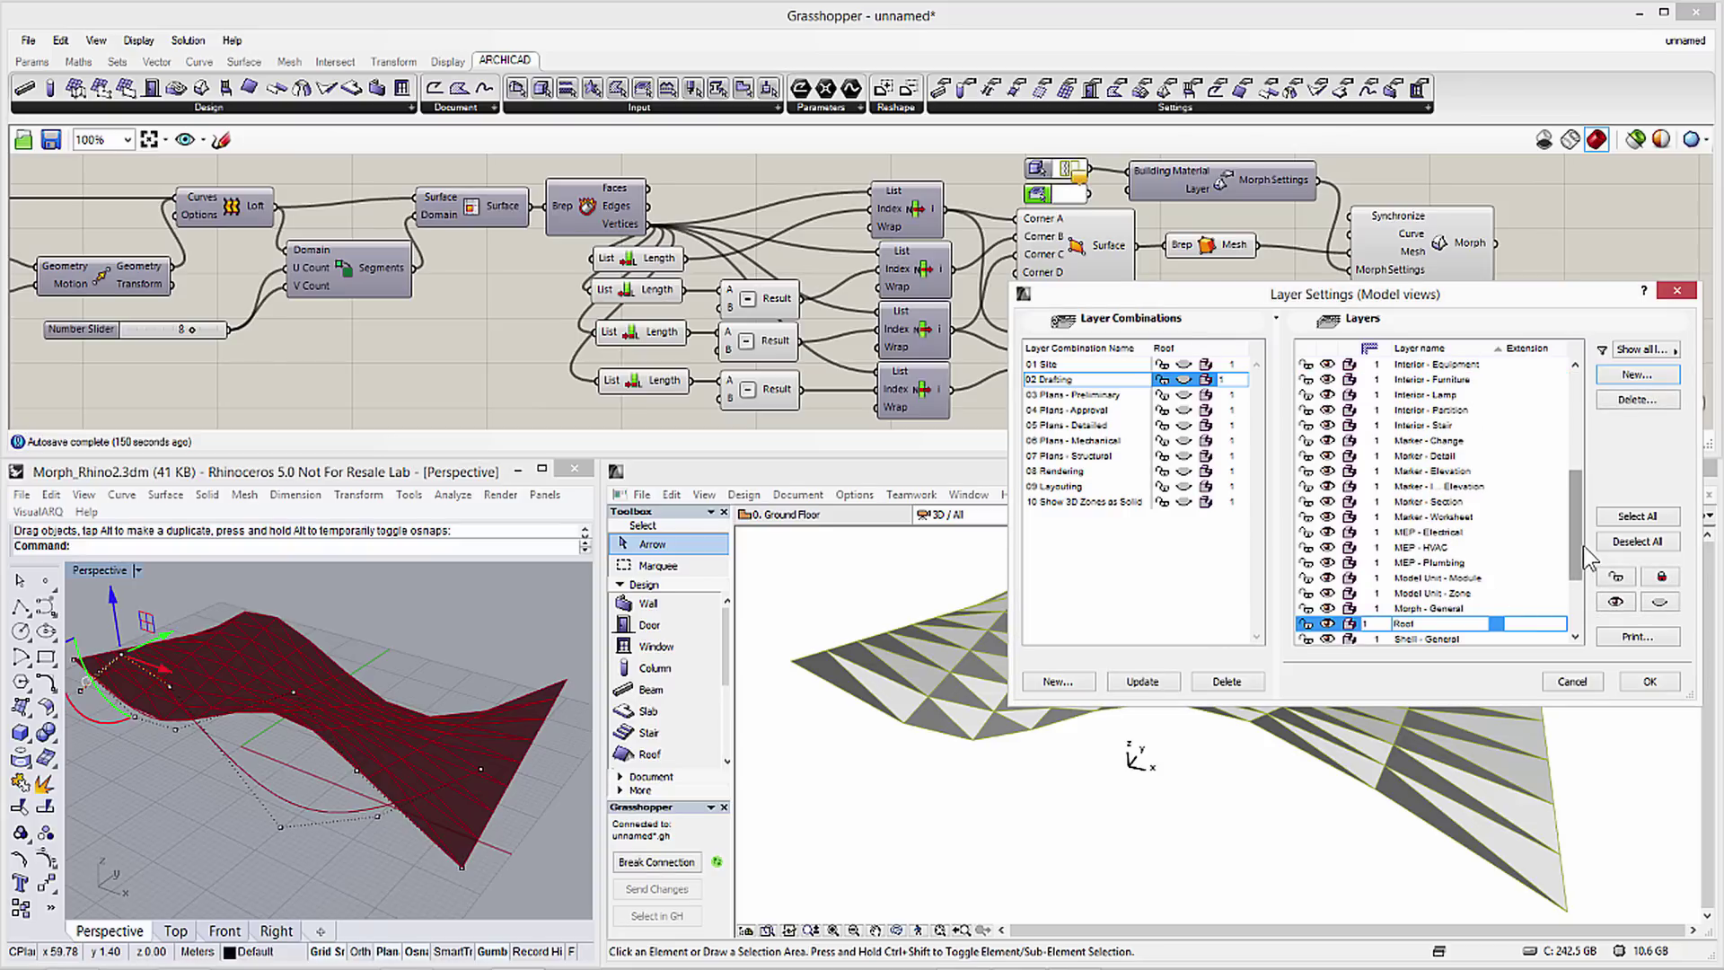
{"action": "left_click", "coordinate": [1652, 681]}
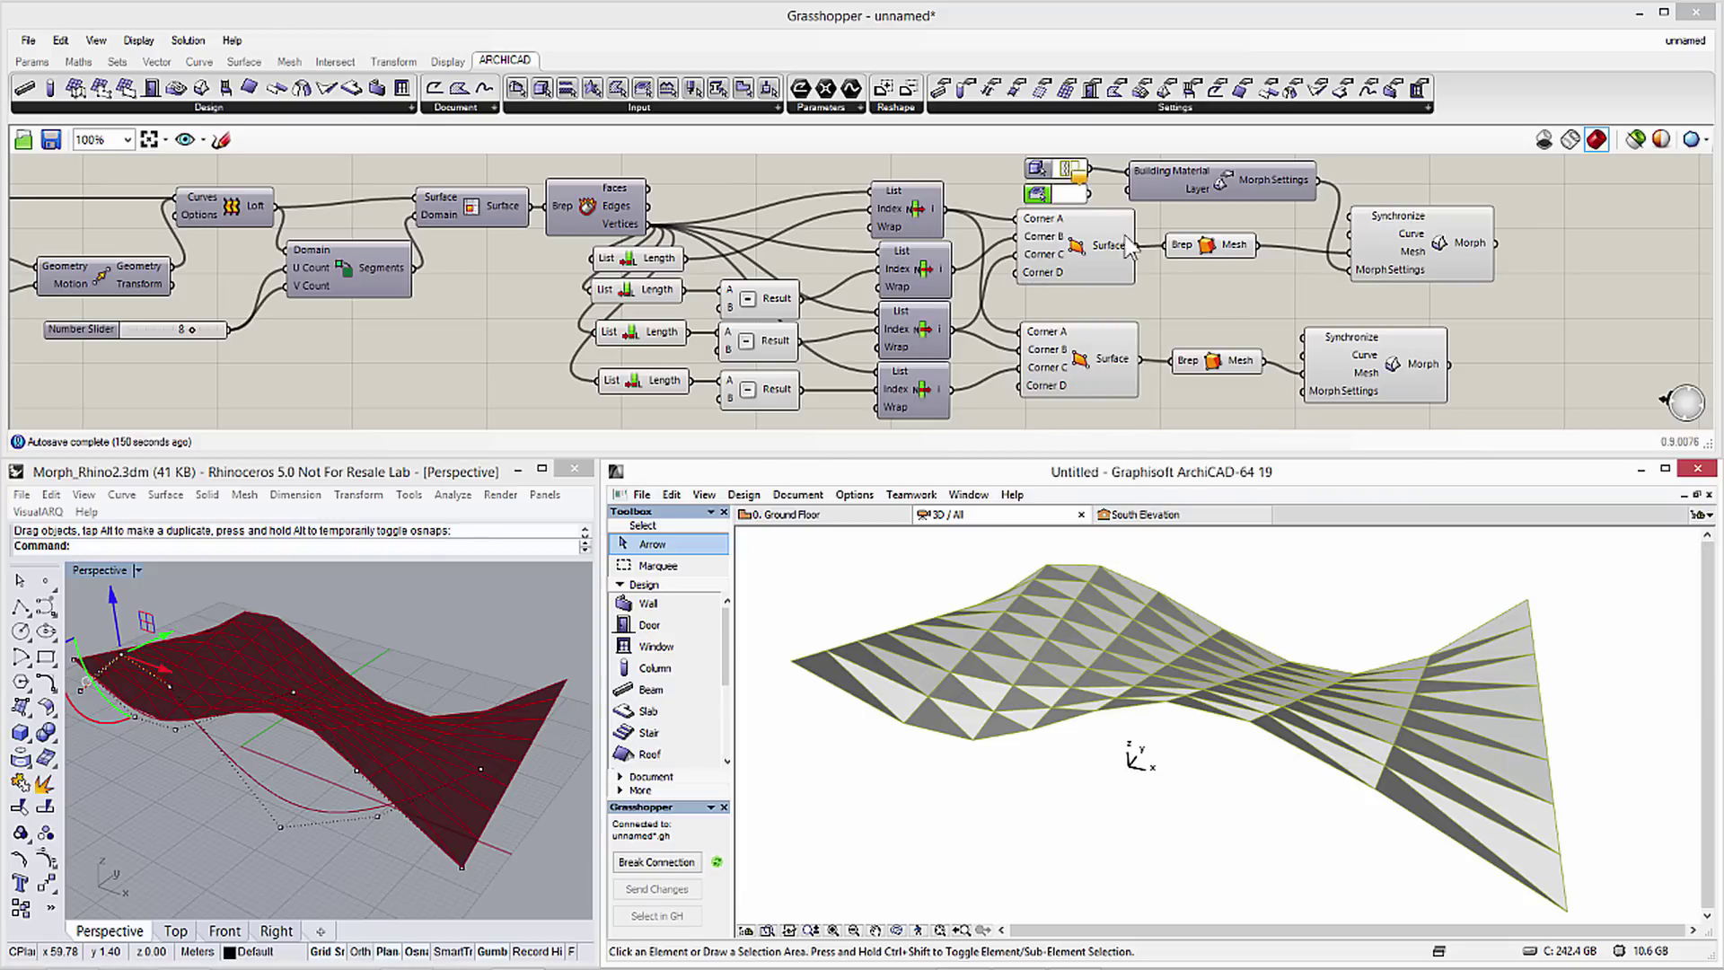
Pick ARCHICAD's Roof layer in the Grasshopper Layer picker feeding Morph Settings
{"action": "left_click", "coordinate": [1076, 198]}
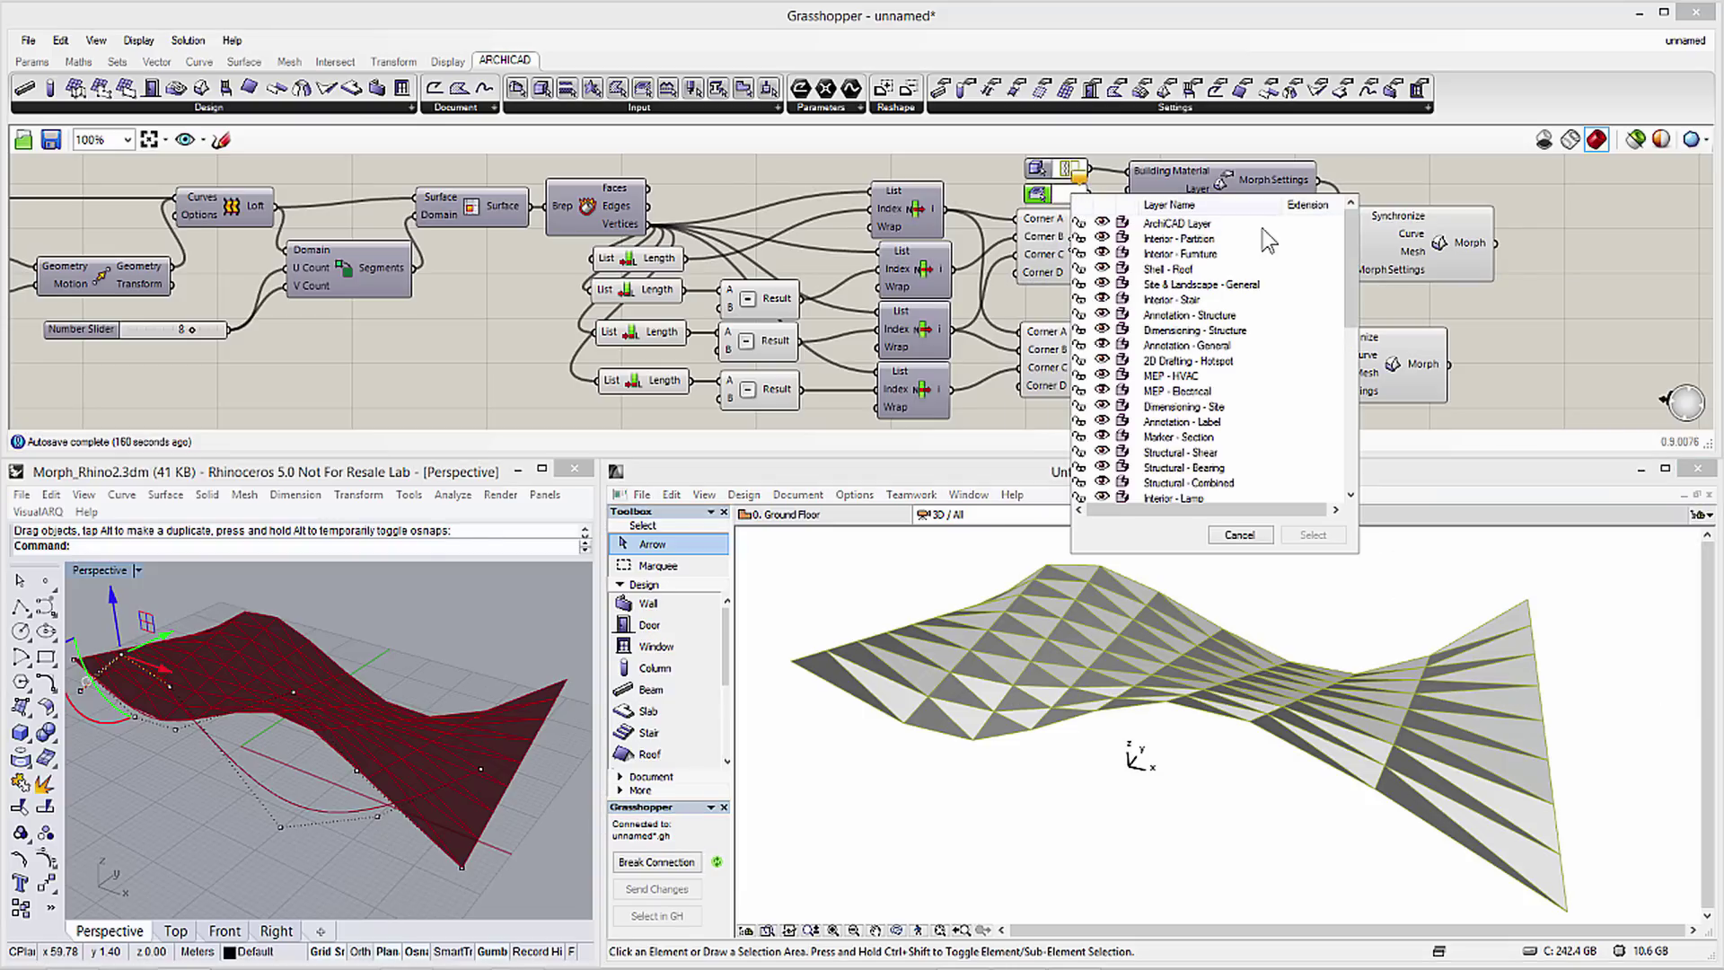
{"action": "left_click_drag", "start_coordinate": [1353, 221], "coordinate": [1361, 415]}
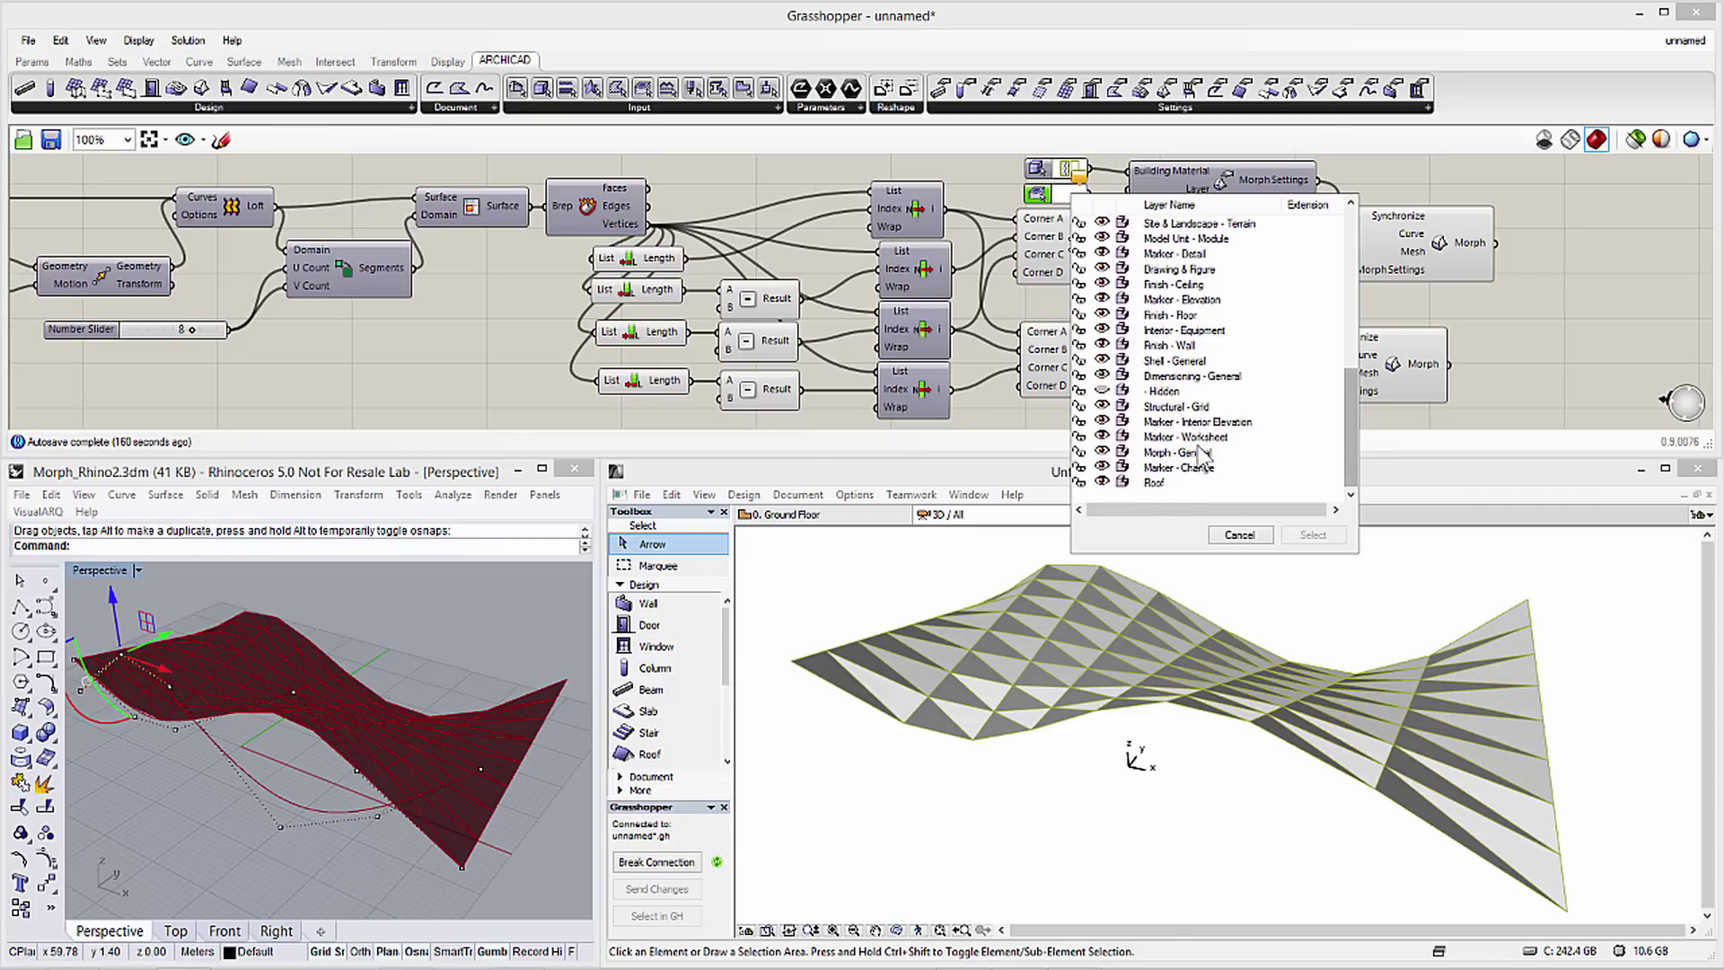
{"action": "left_click", "coordinate": [1159, 486]}
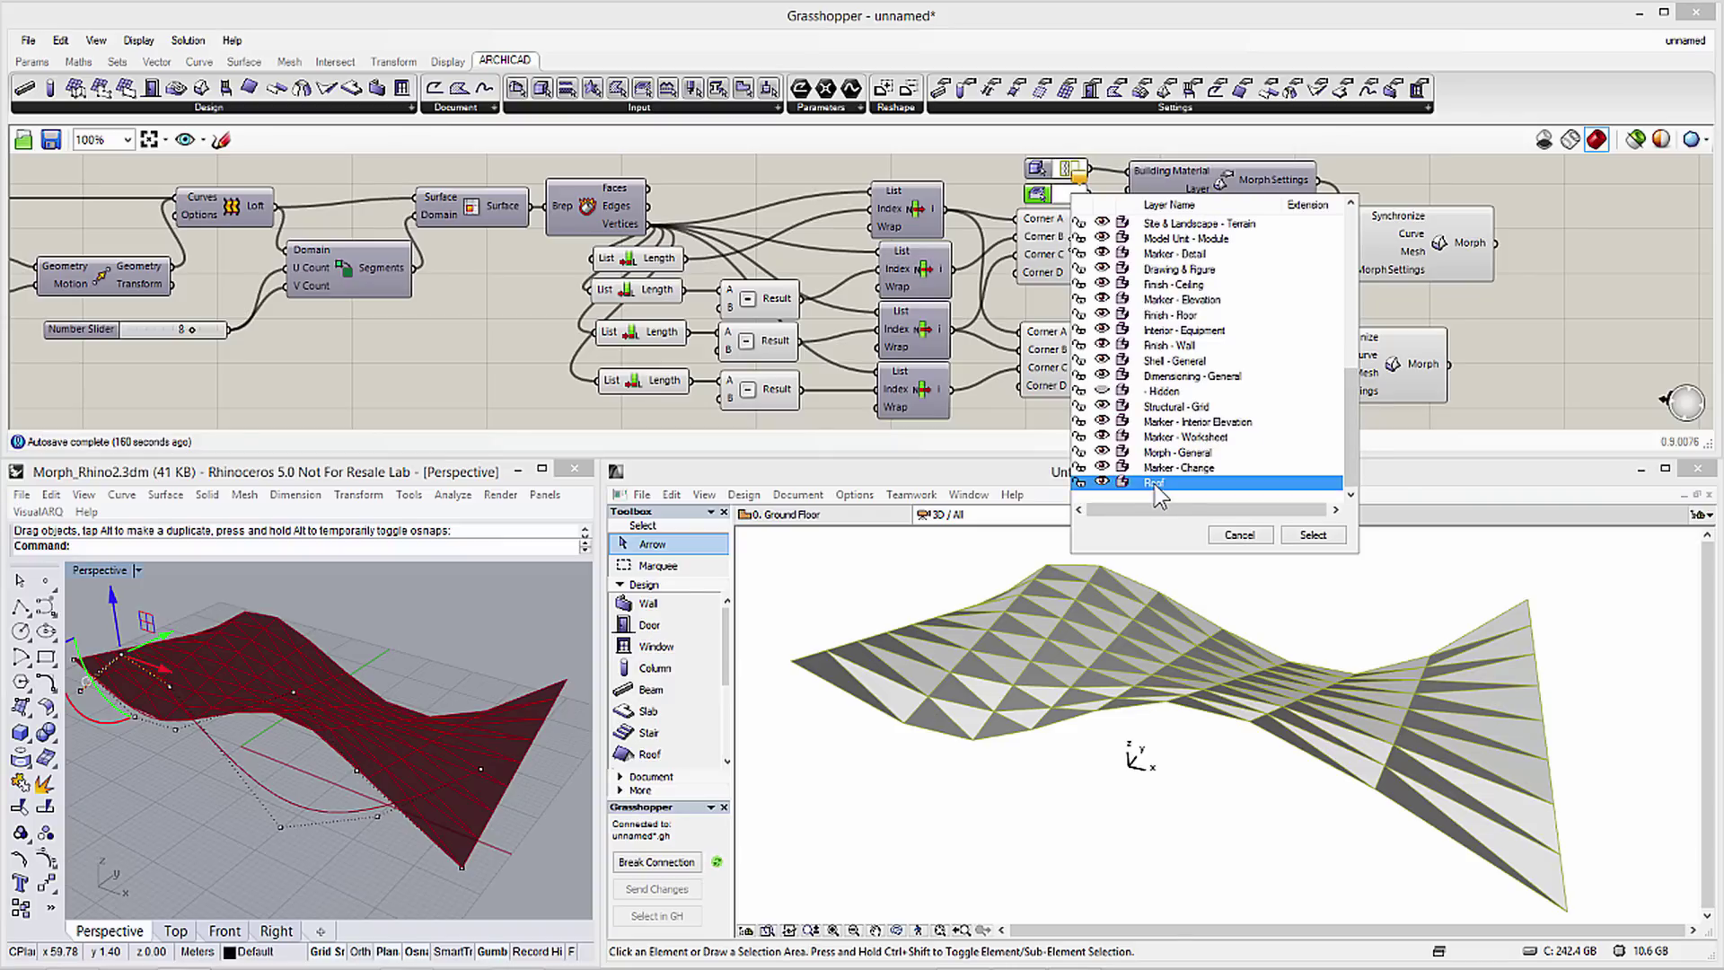
{"action": "left_click", "coordinate": [1312, 536]}
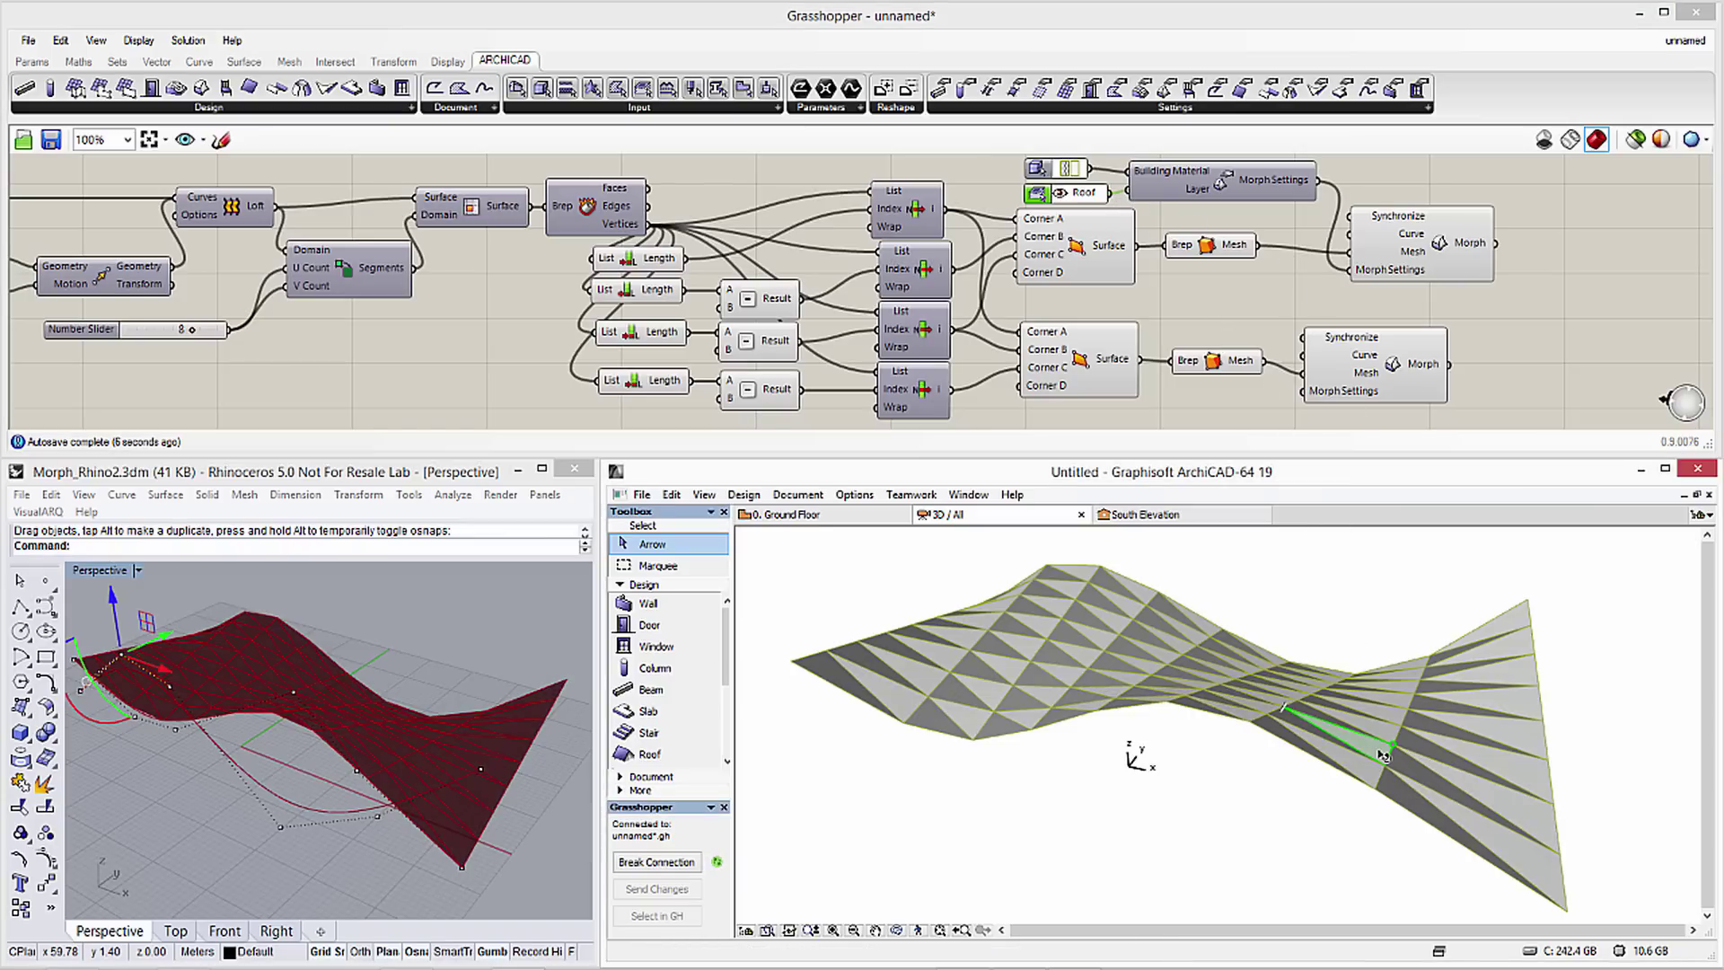
{"action": "left_click", "coordinate": [1384, 755]}
{"action": "key", "text": "ctrl+t"}
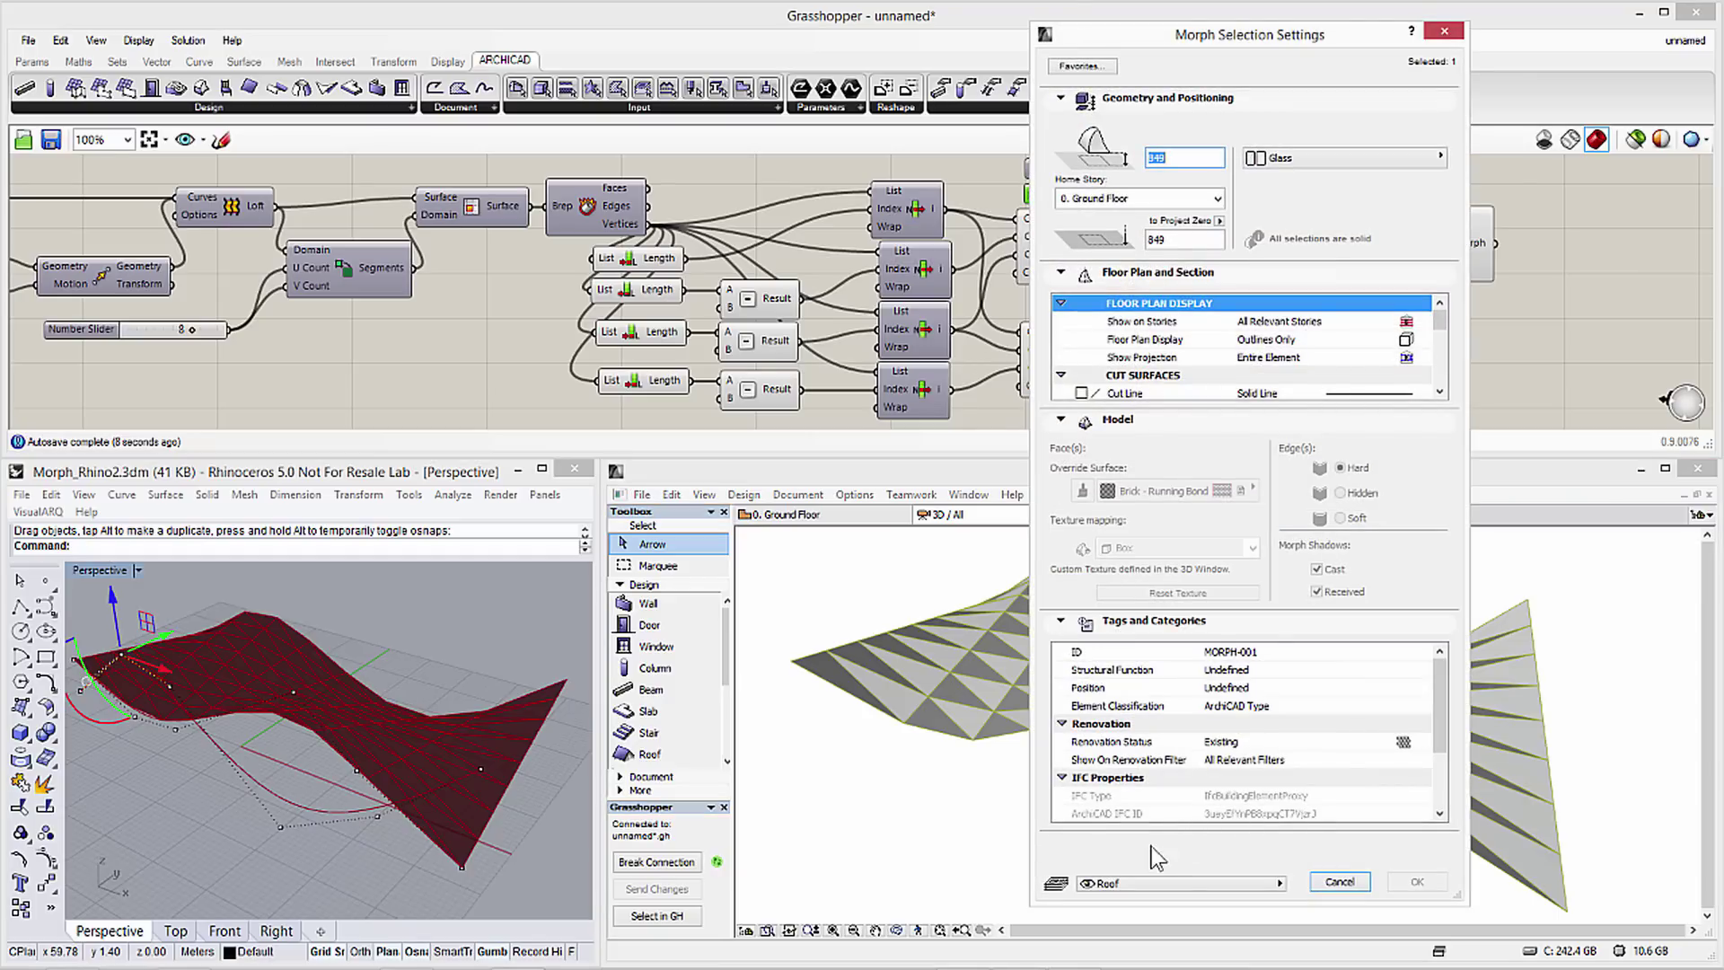
{"action": "left_click", "coordinate": [1341, 882]}
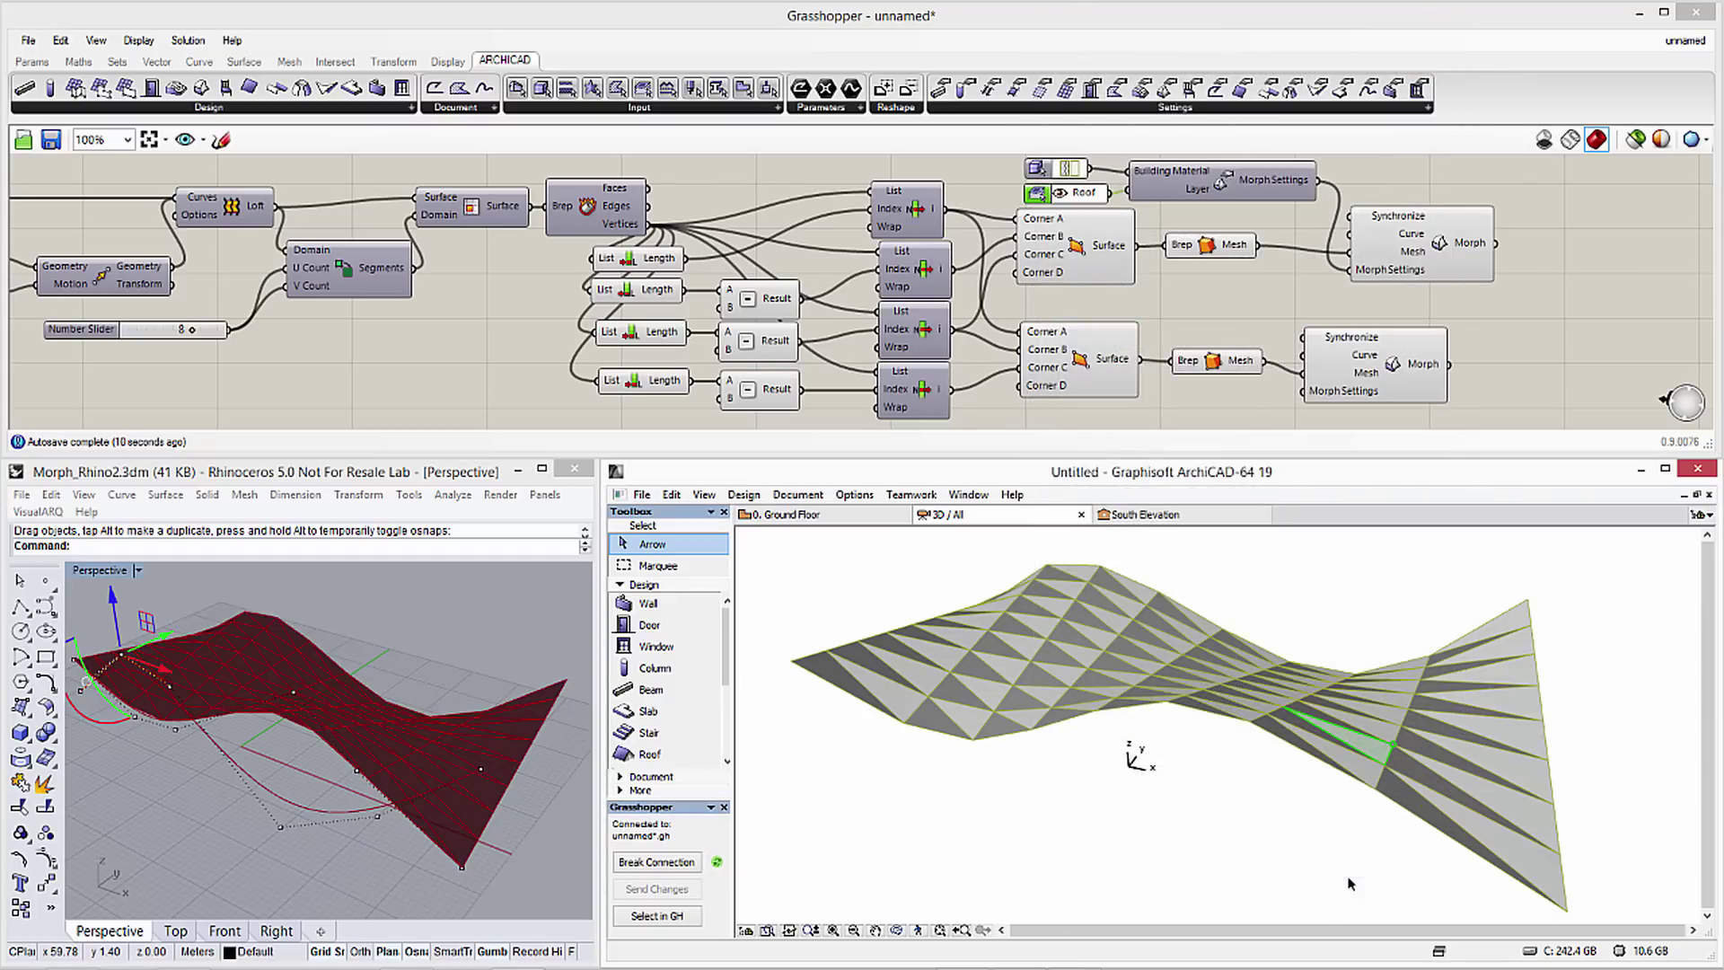
{"action": "double_click", "coordinate": [1401, 798]}
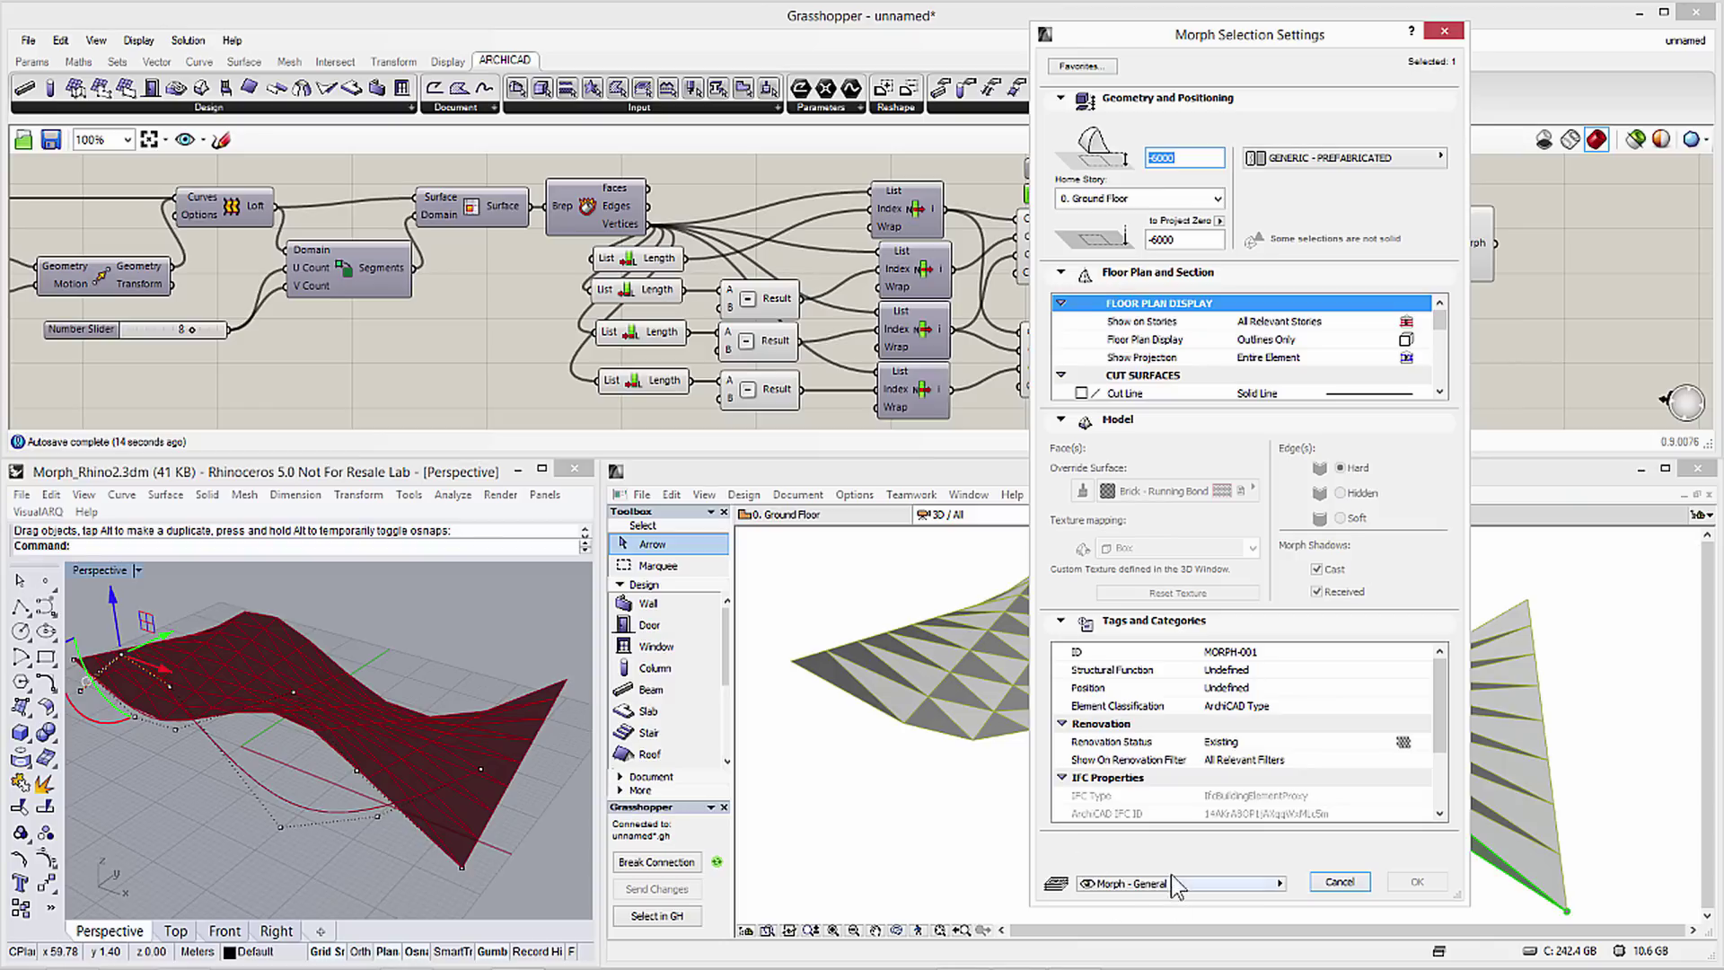
{"action": "left_click", "coordinate": [1341, 882]}
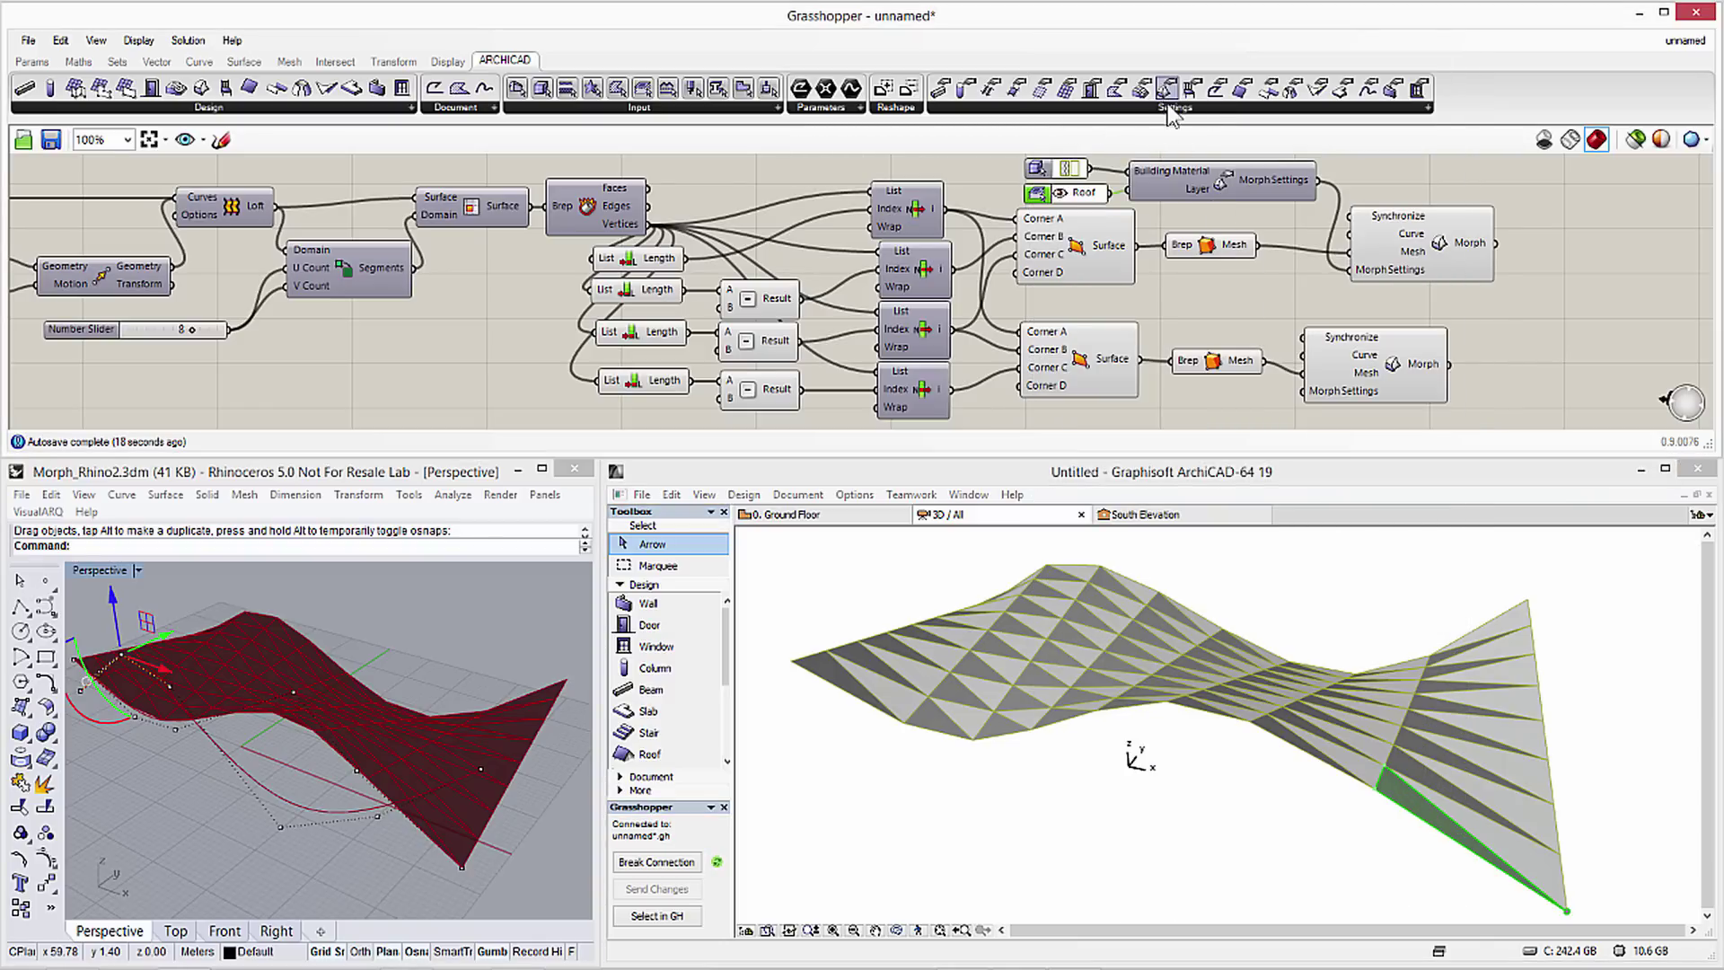
Place a second Morph Settings node and rearrange the Morph Settings and Synchronize Morph nodes
{"action": "left_click", "coordinate": [1166, 89]}
{"action": "left_click", "coordinate": [1228, 308]}
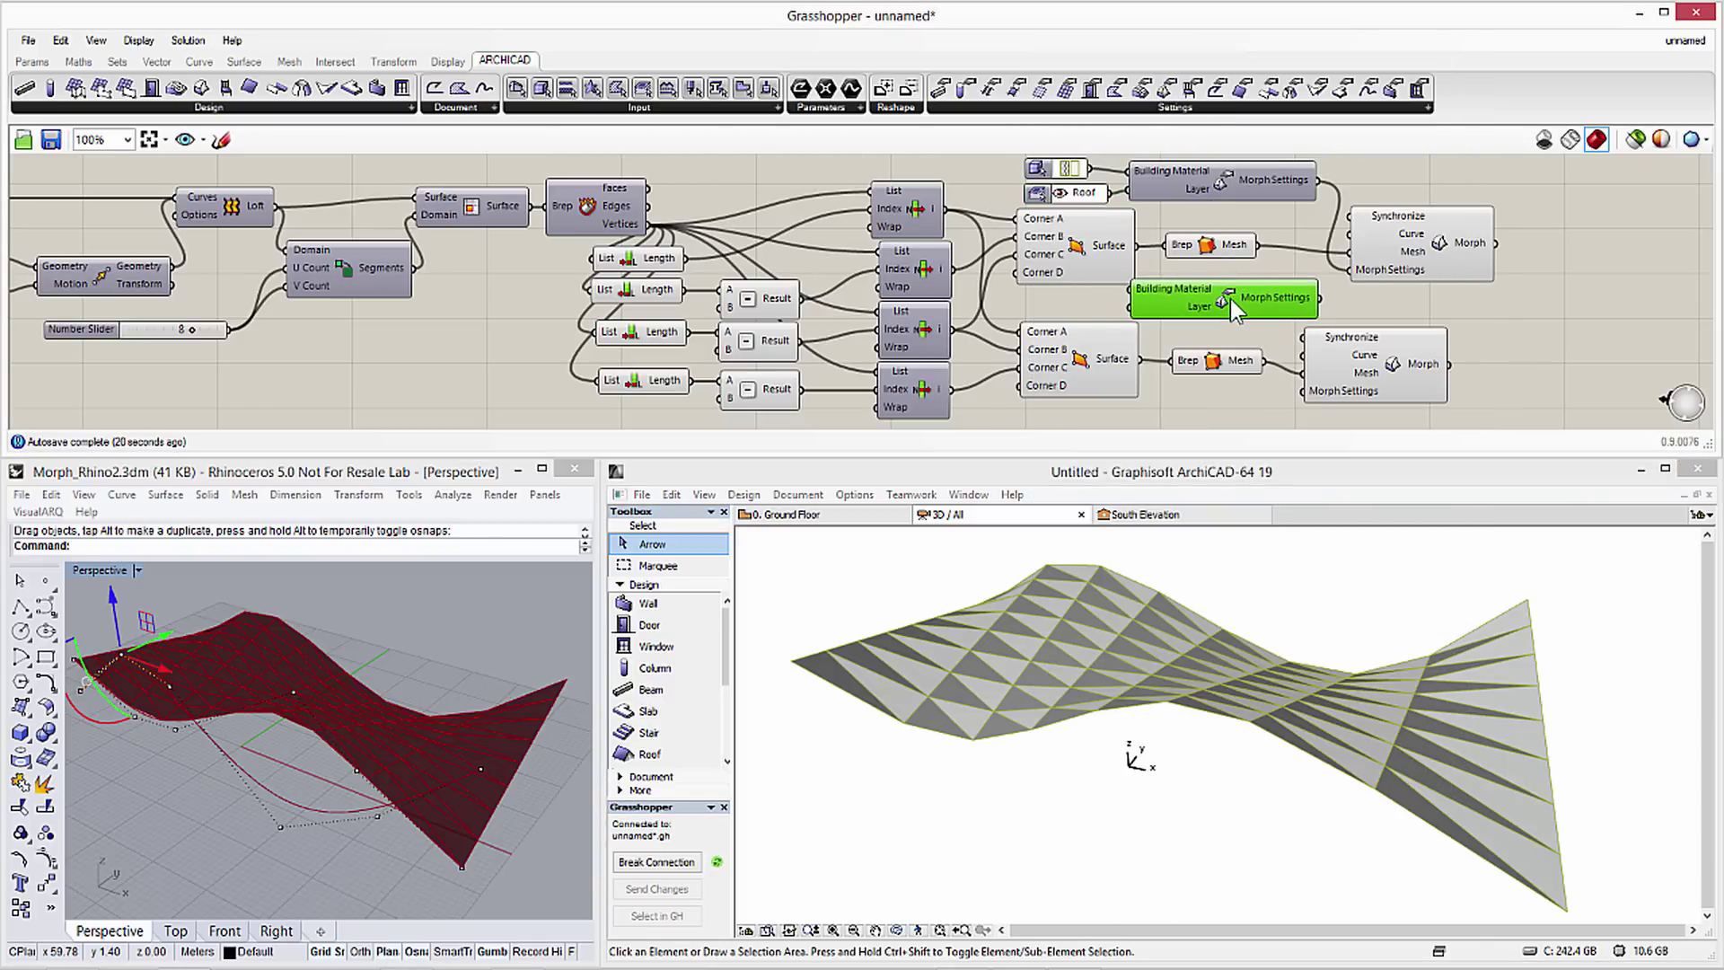
{"action": "left_click_drag", "start_coordinate": [1236, 307], "coordinate": [1232, 304]}
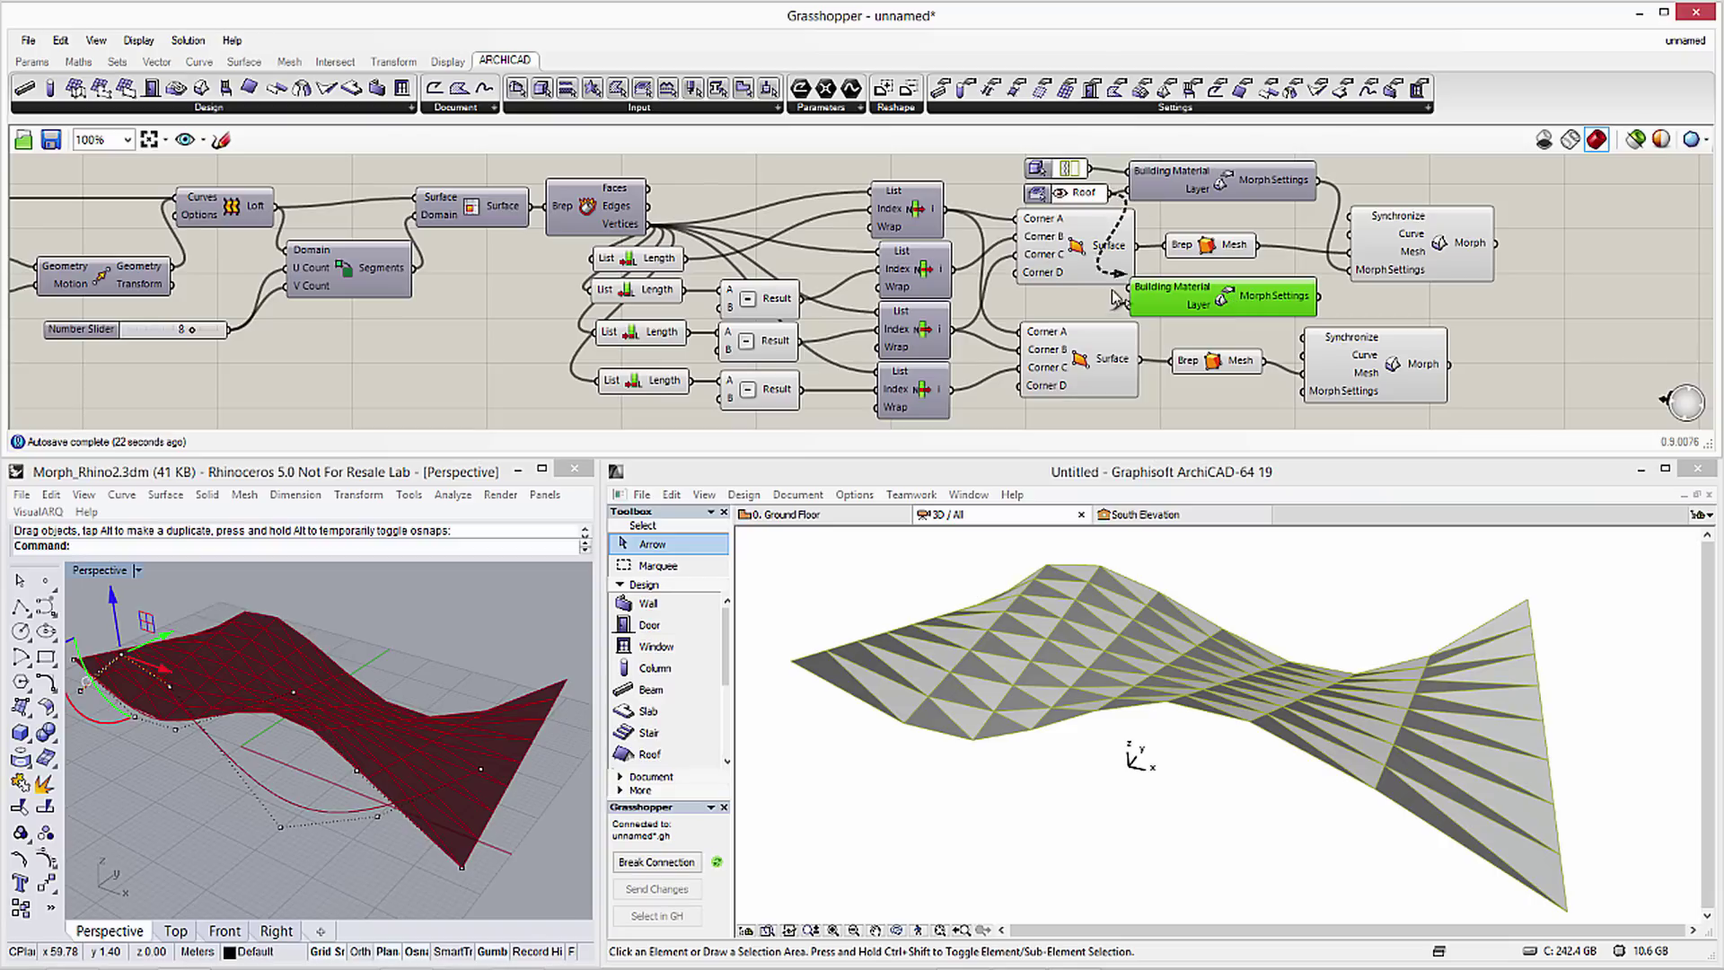
{"action": "left_click_drag", "start_coordinate": [1368, 359], "coordinate": [1455, 353]}
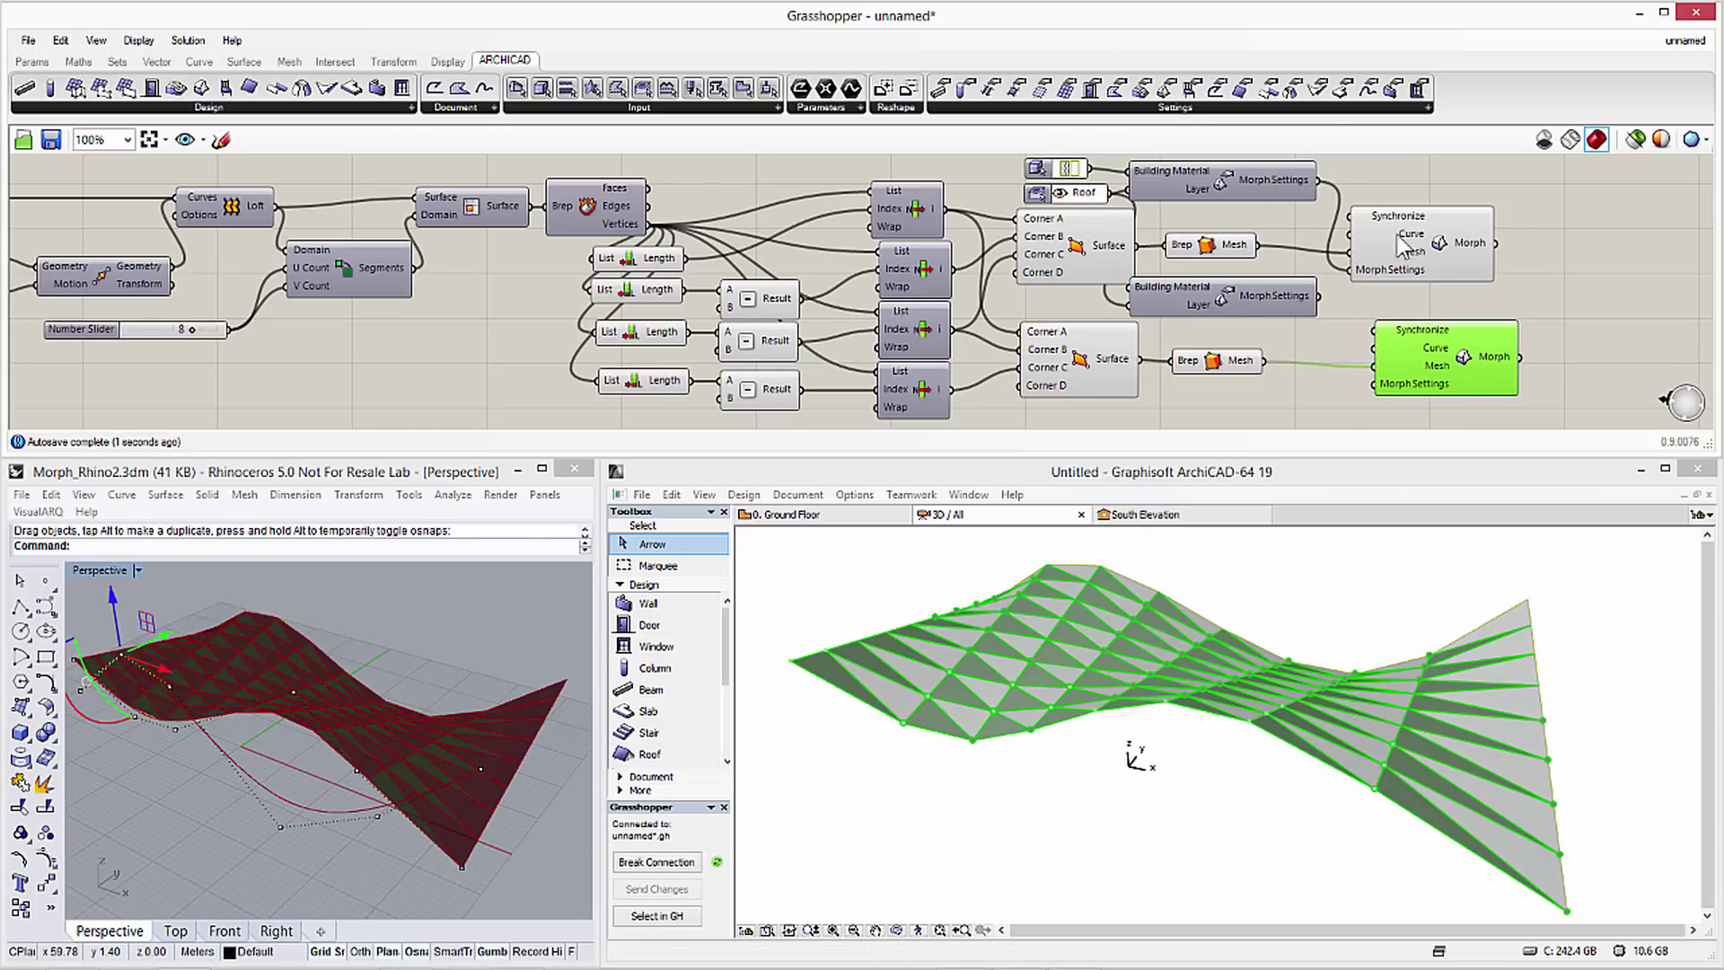
{"action": "left_click_drag", "start_coordinate": [1421, 240], "coordinate": [1479, 226]}
{"action": "left_click", "coordinate": [1274, 178]}
{"action": "left_click", "coordinate": [1266, 303], "text": "shift"}
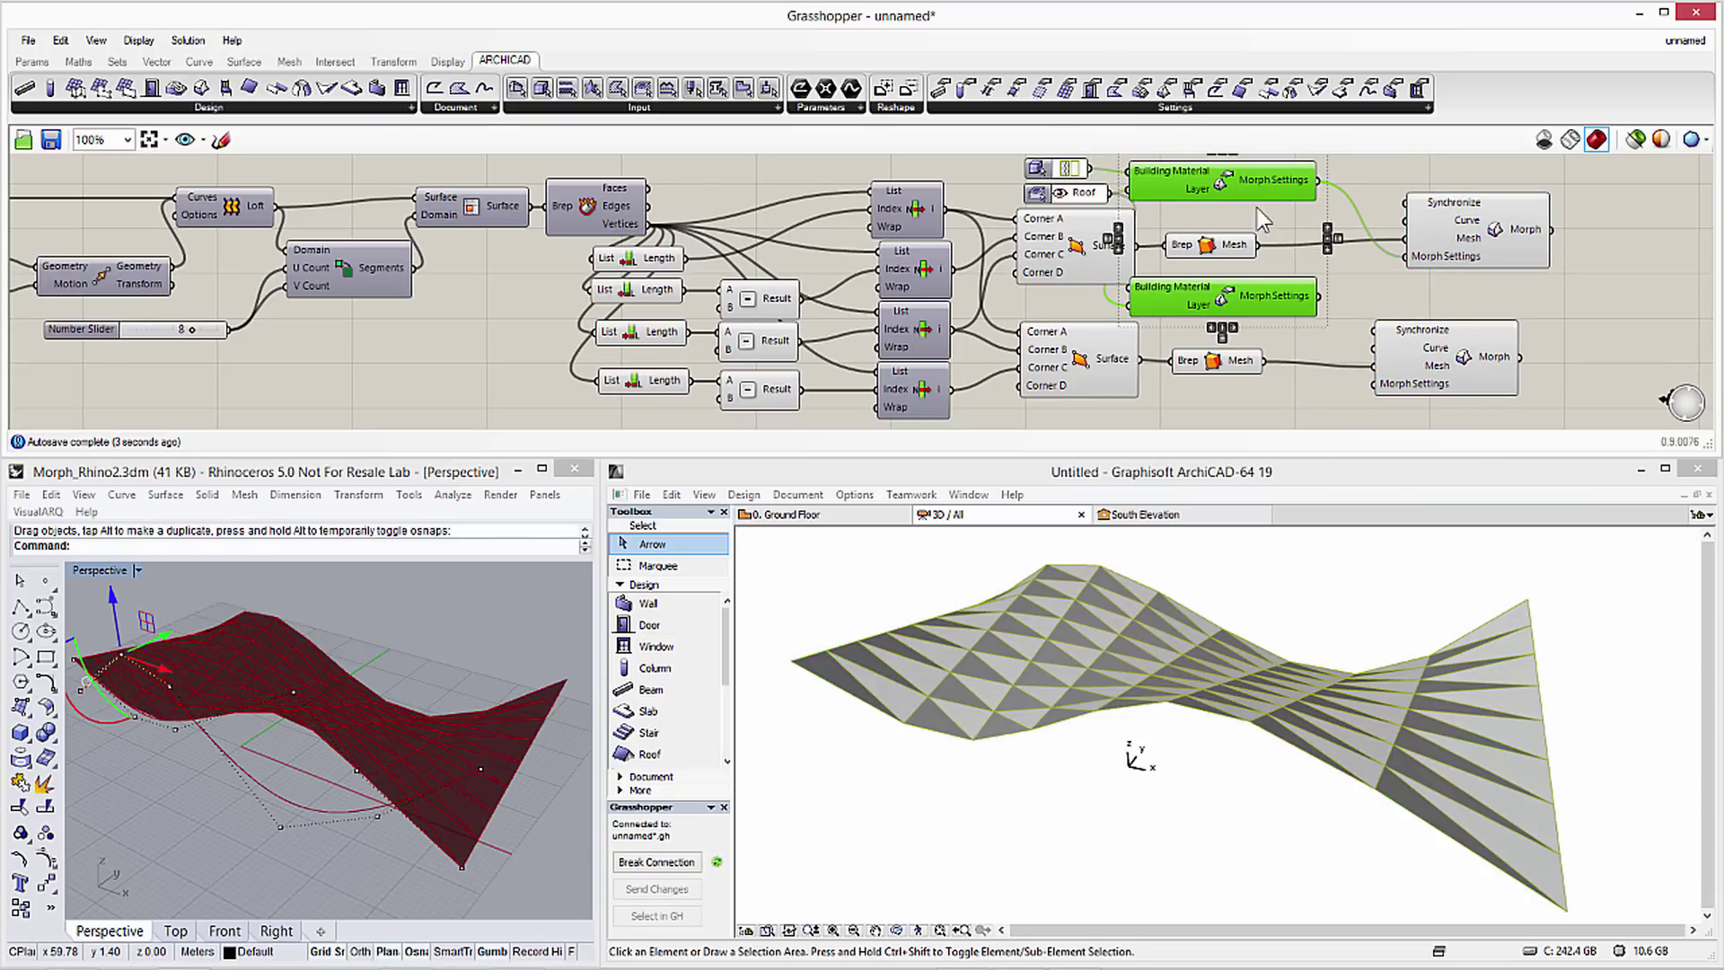
{"action": "left_click_drag", "start_coordinate": [1266, 302], "coordinate": [1293, 307]}
{"action": "left_click", "coordinate": [1392, 306]}
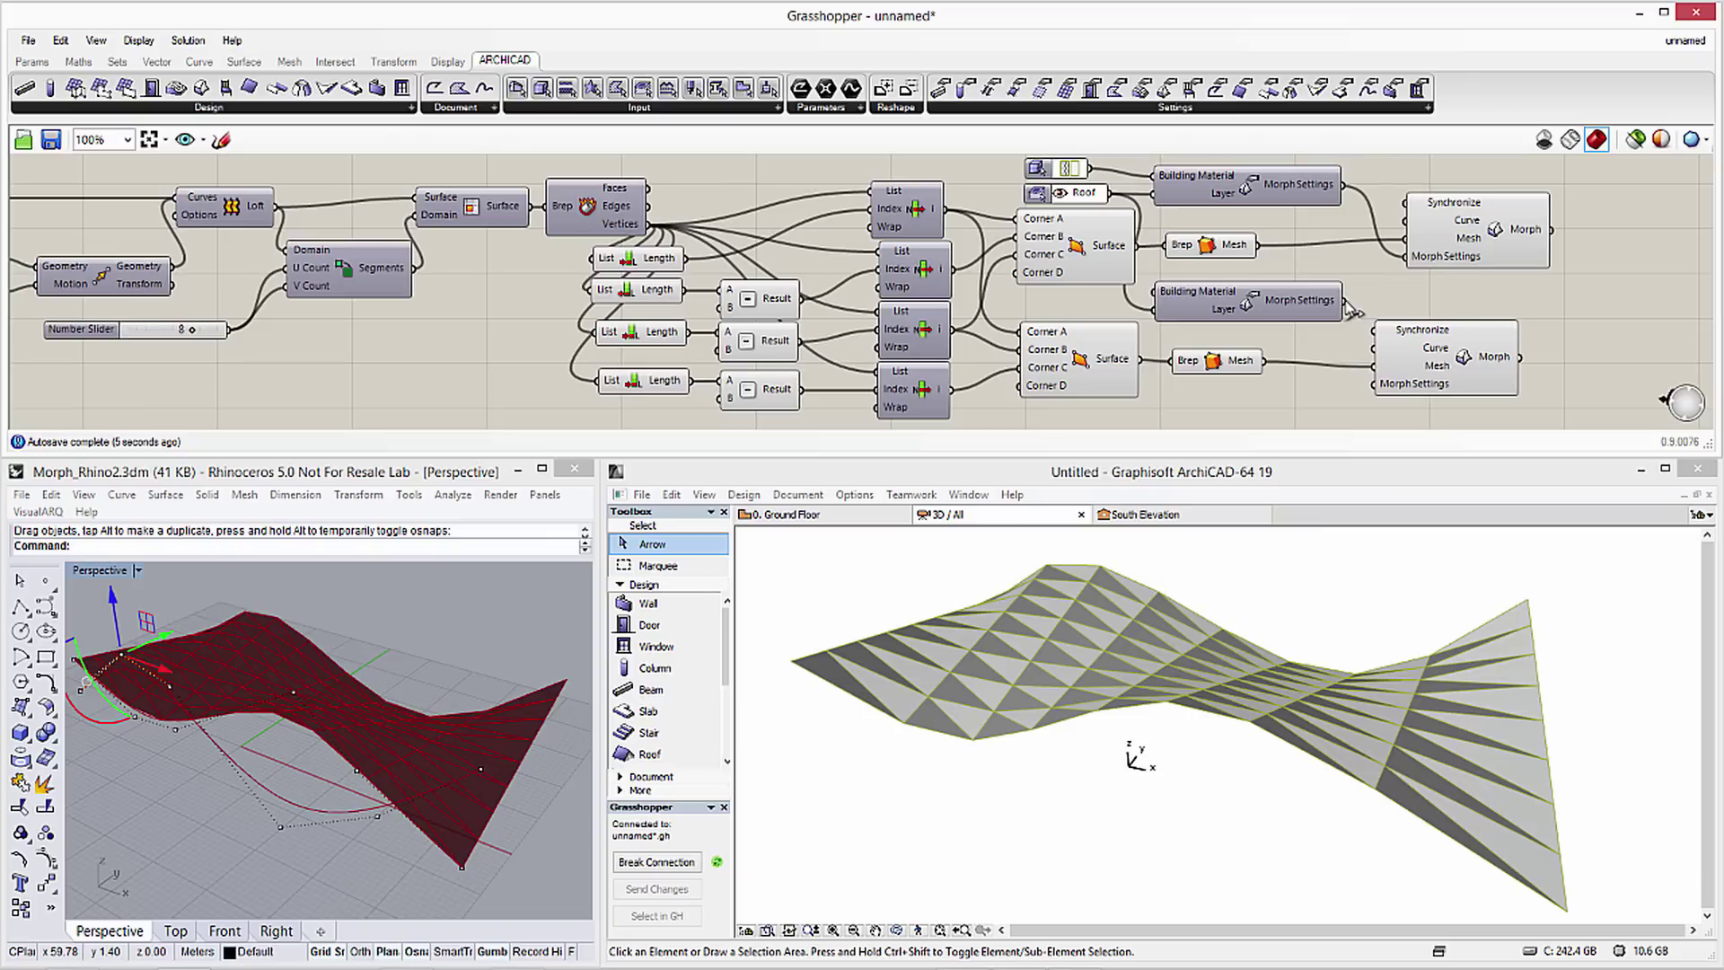
{"action": "left_click_drag", "start_coordinate": [1344, 300], "coordinate": [1373, 385]}
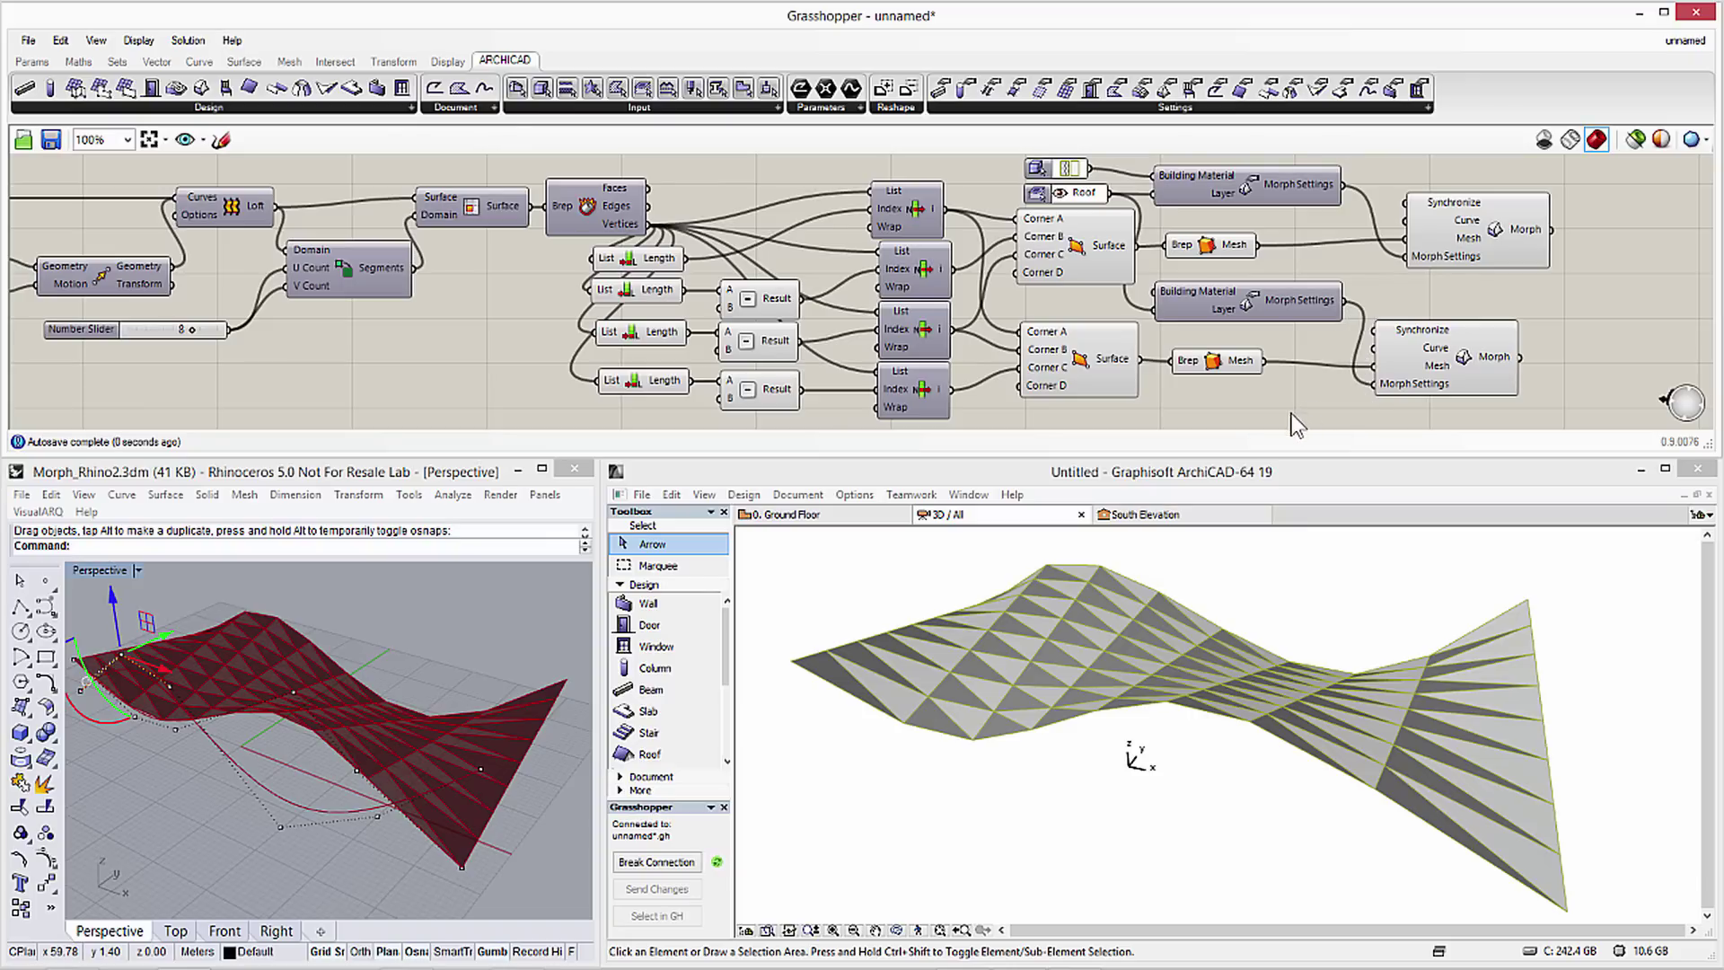
Inspect a lower morph panel's settings in ARCHICAD, closing them without changes
{"action": "left_click", "coordinate": [1287, 739]}
{"action": "key", "text": "ctrl+t"}
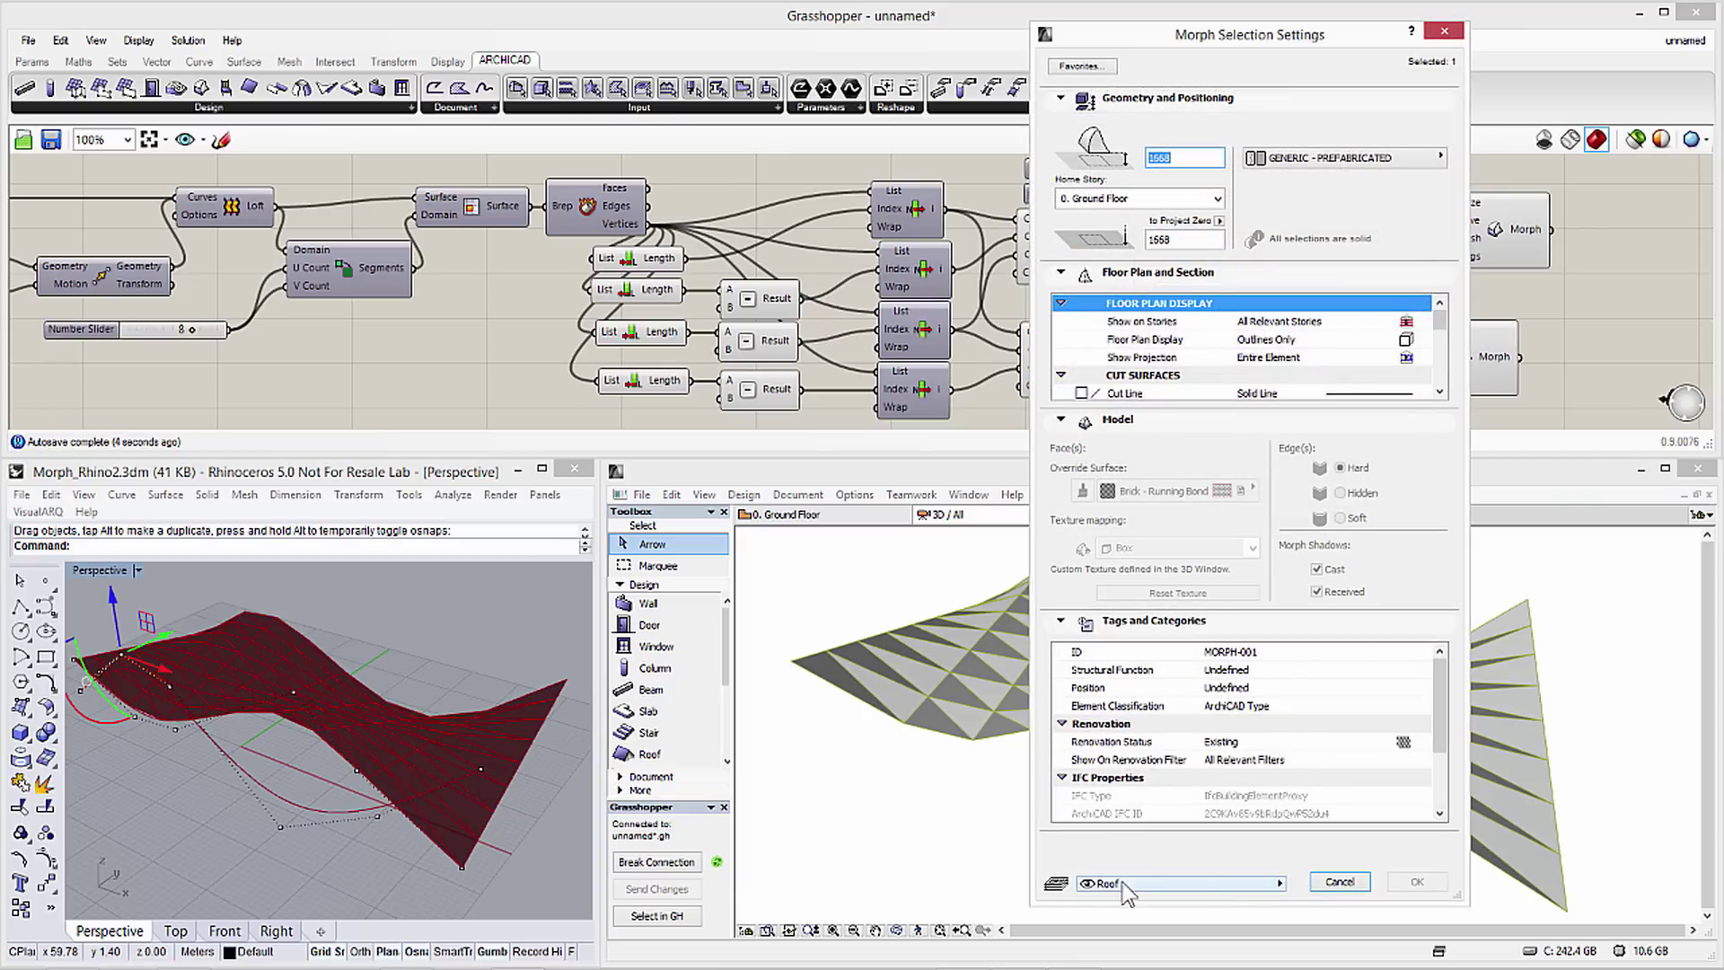
{"action": "left_click", "coordinate": [1339, 882]}
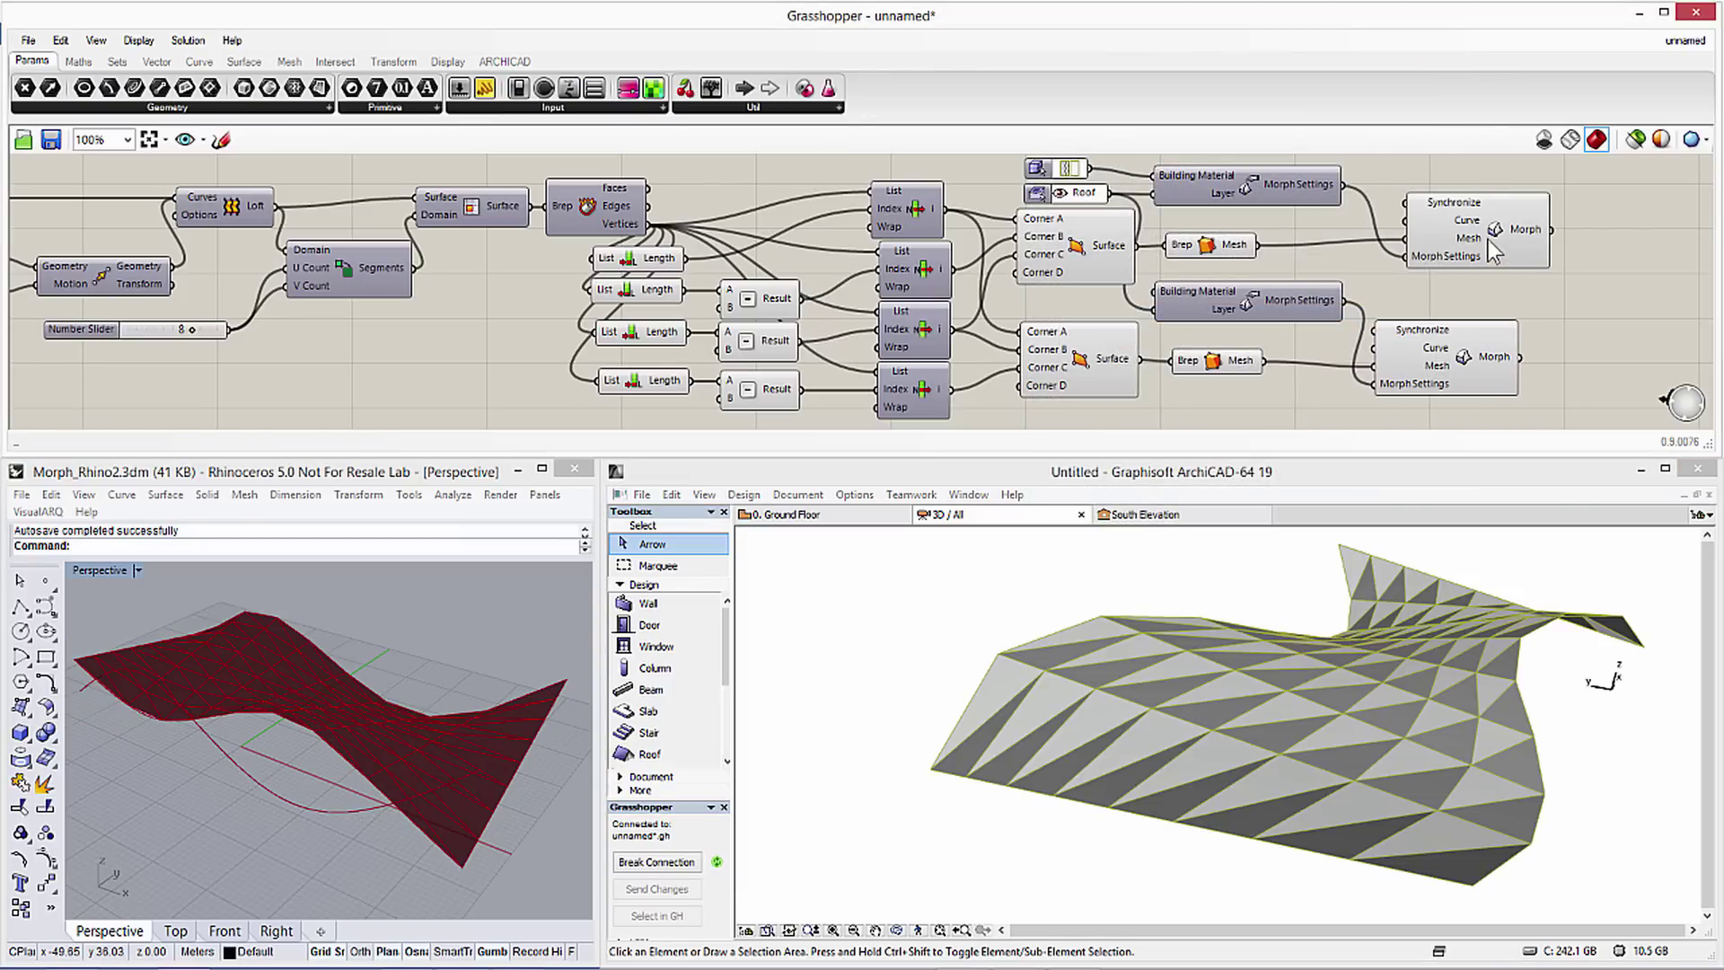
Select both Morph nodes to select all their panels, and bring up ARCHICAD's locking commands
{"action": "left_click", "coordinate": [1488, 239]}
{"action": "left_click", "coordinate": [1469, 354], "text": "shift"}
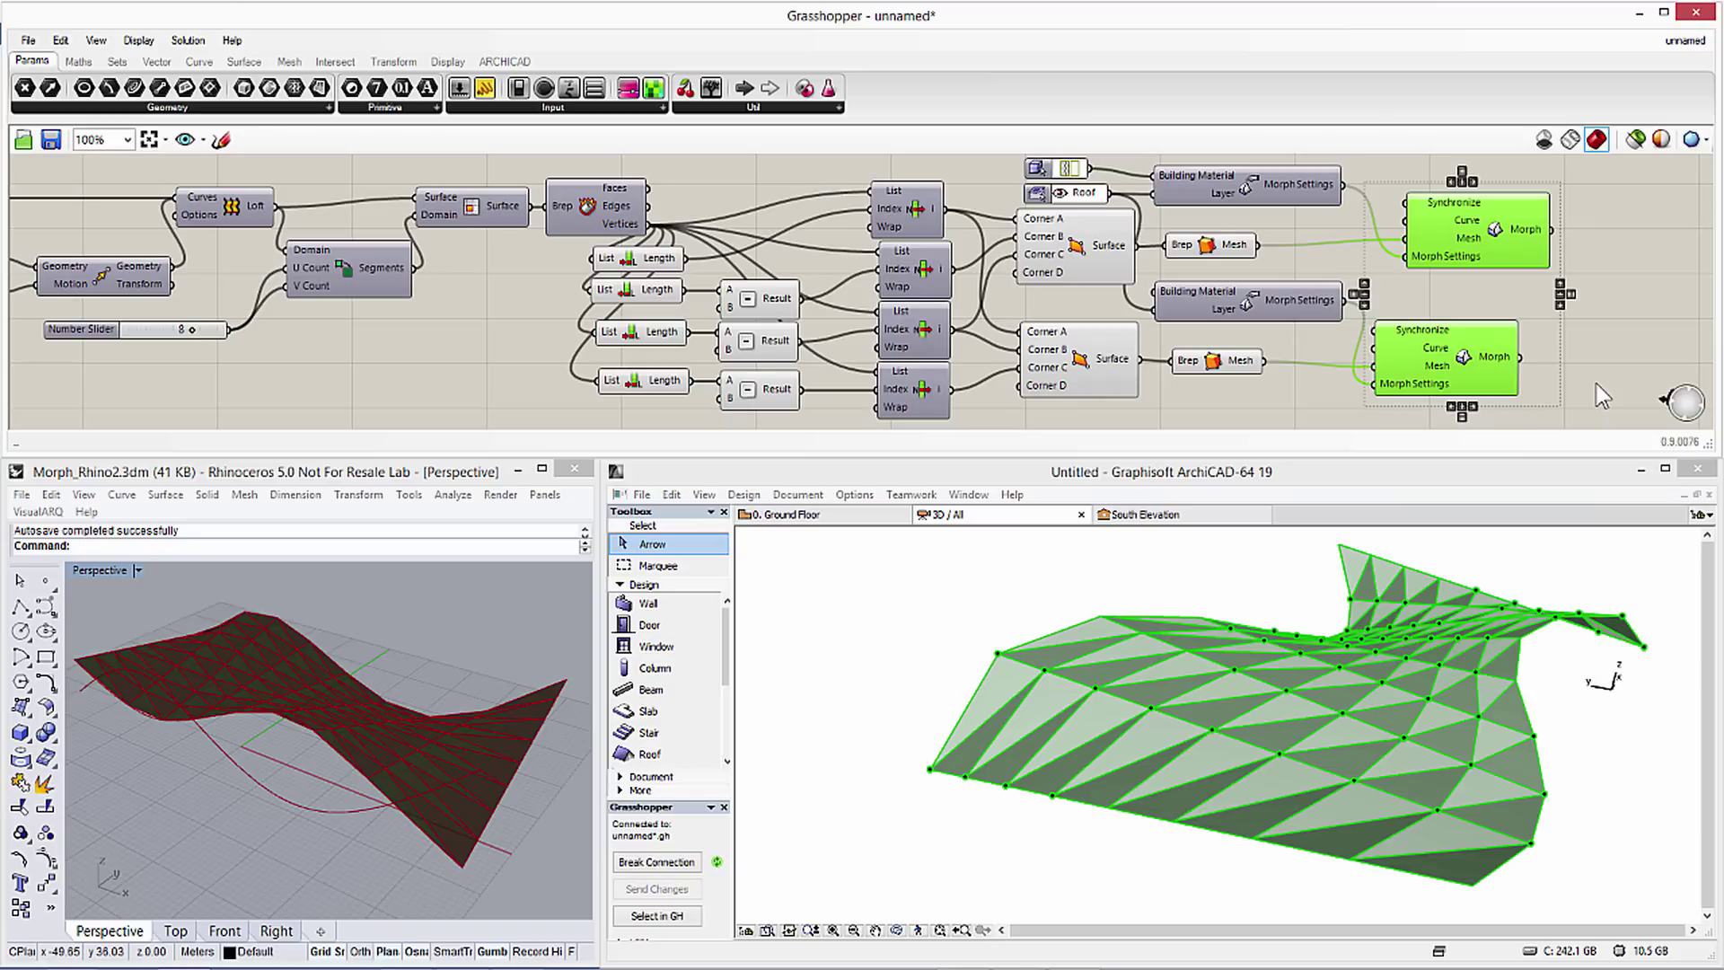
{"action": "left_click", "coordinate": [670, 494]}
{"action": "mouse_move", "coordinate": [724, 798]}
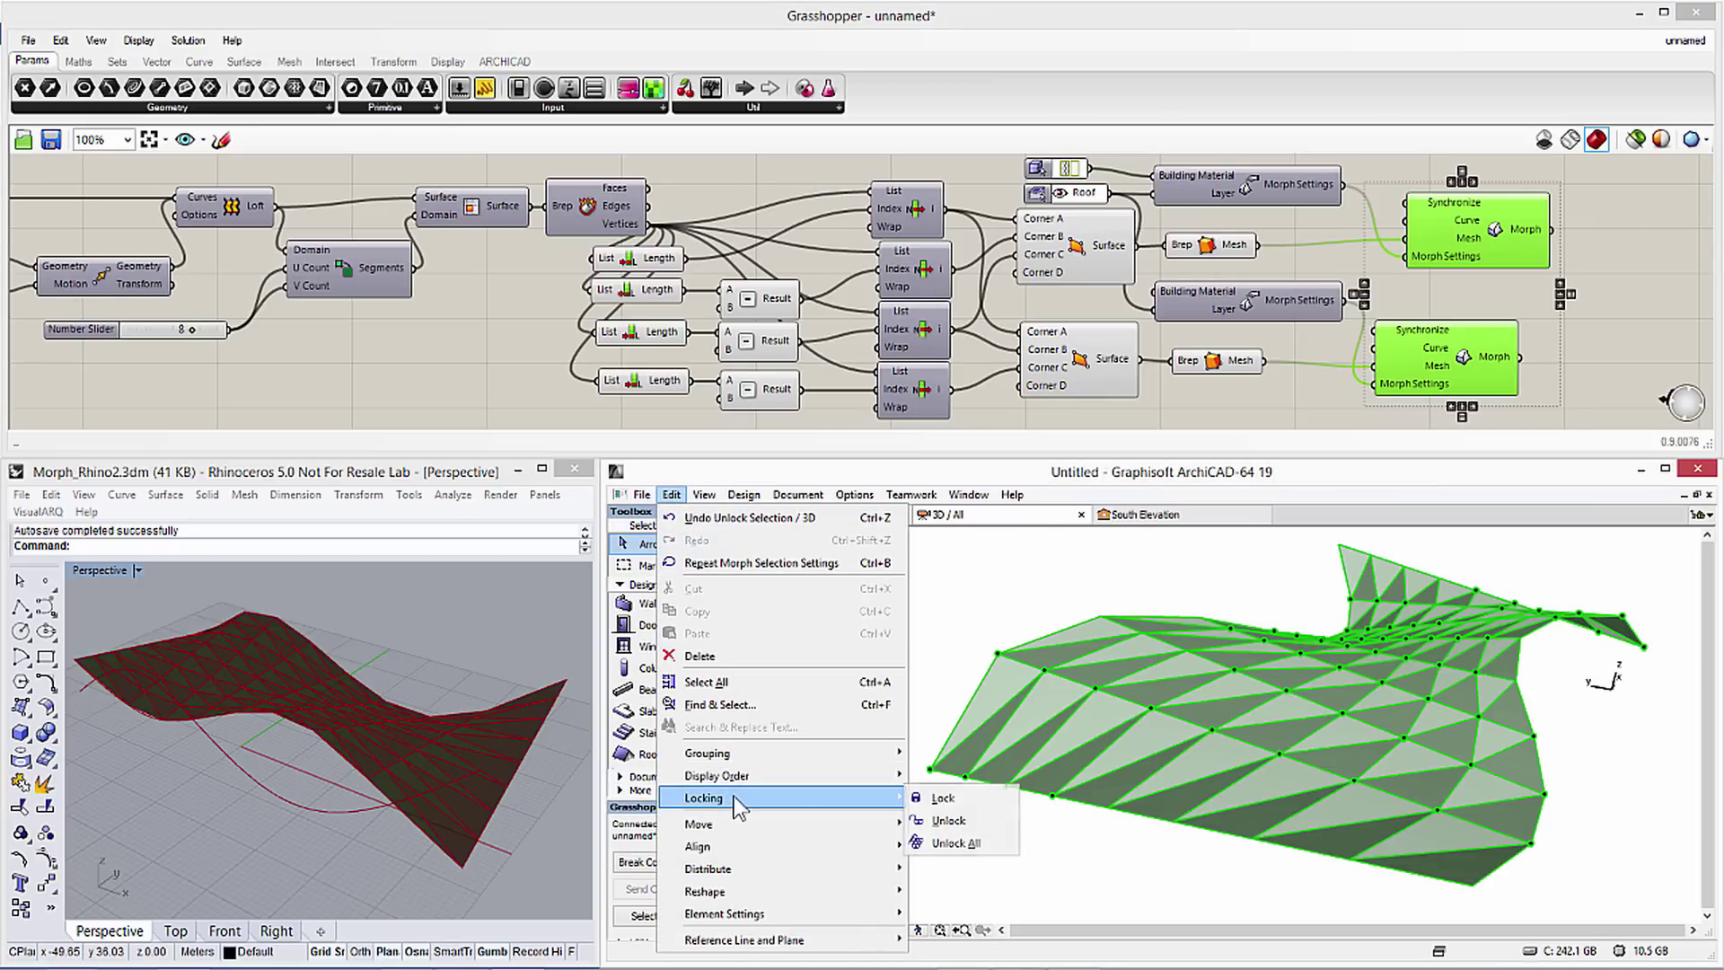
Unlock the selected glass panels and set their Position tag to Exterior
{"action": "left_click", "coordinate": [956, 822]}
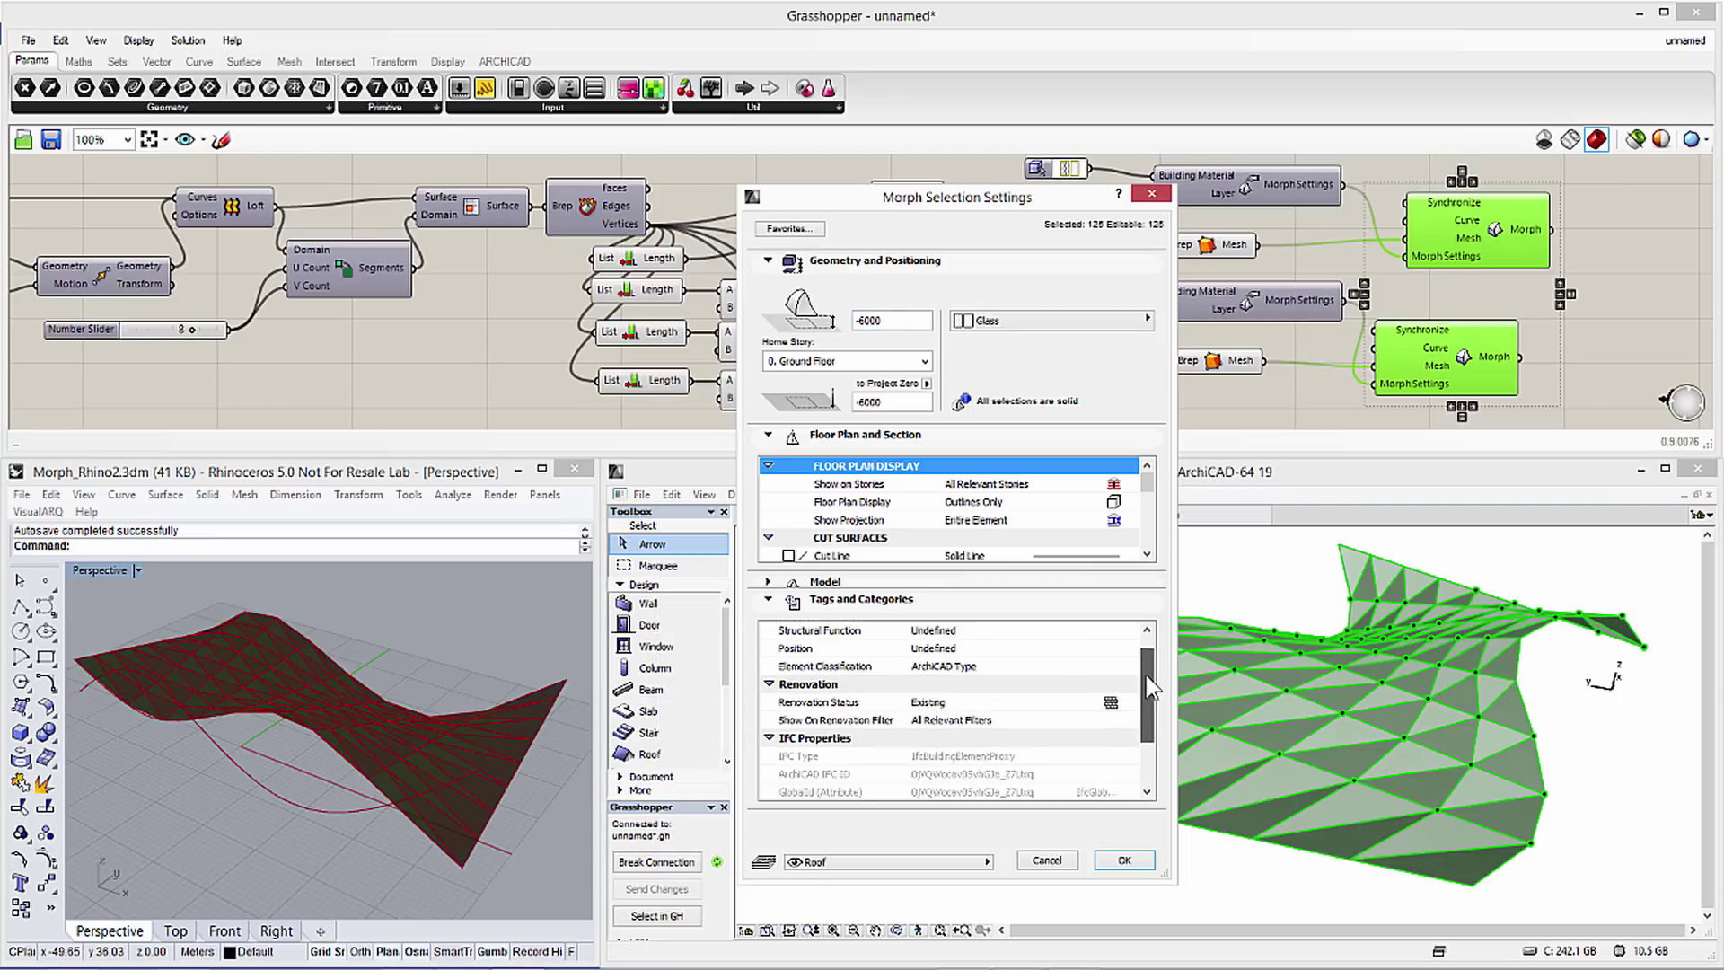
{"action": "scroll", "coordinate": [1146, 734], "scroll_direction": "down", "scroll_amount": 3}
{"action": "left_click_drag", "start_coordinate": [1146, 735], "coordinate": [1146, 647]}
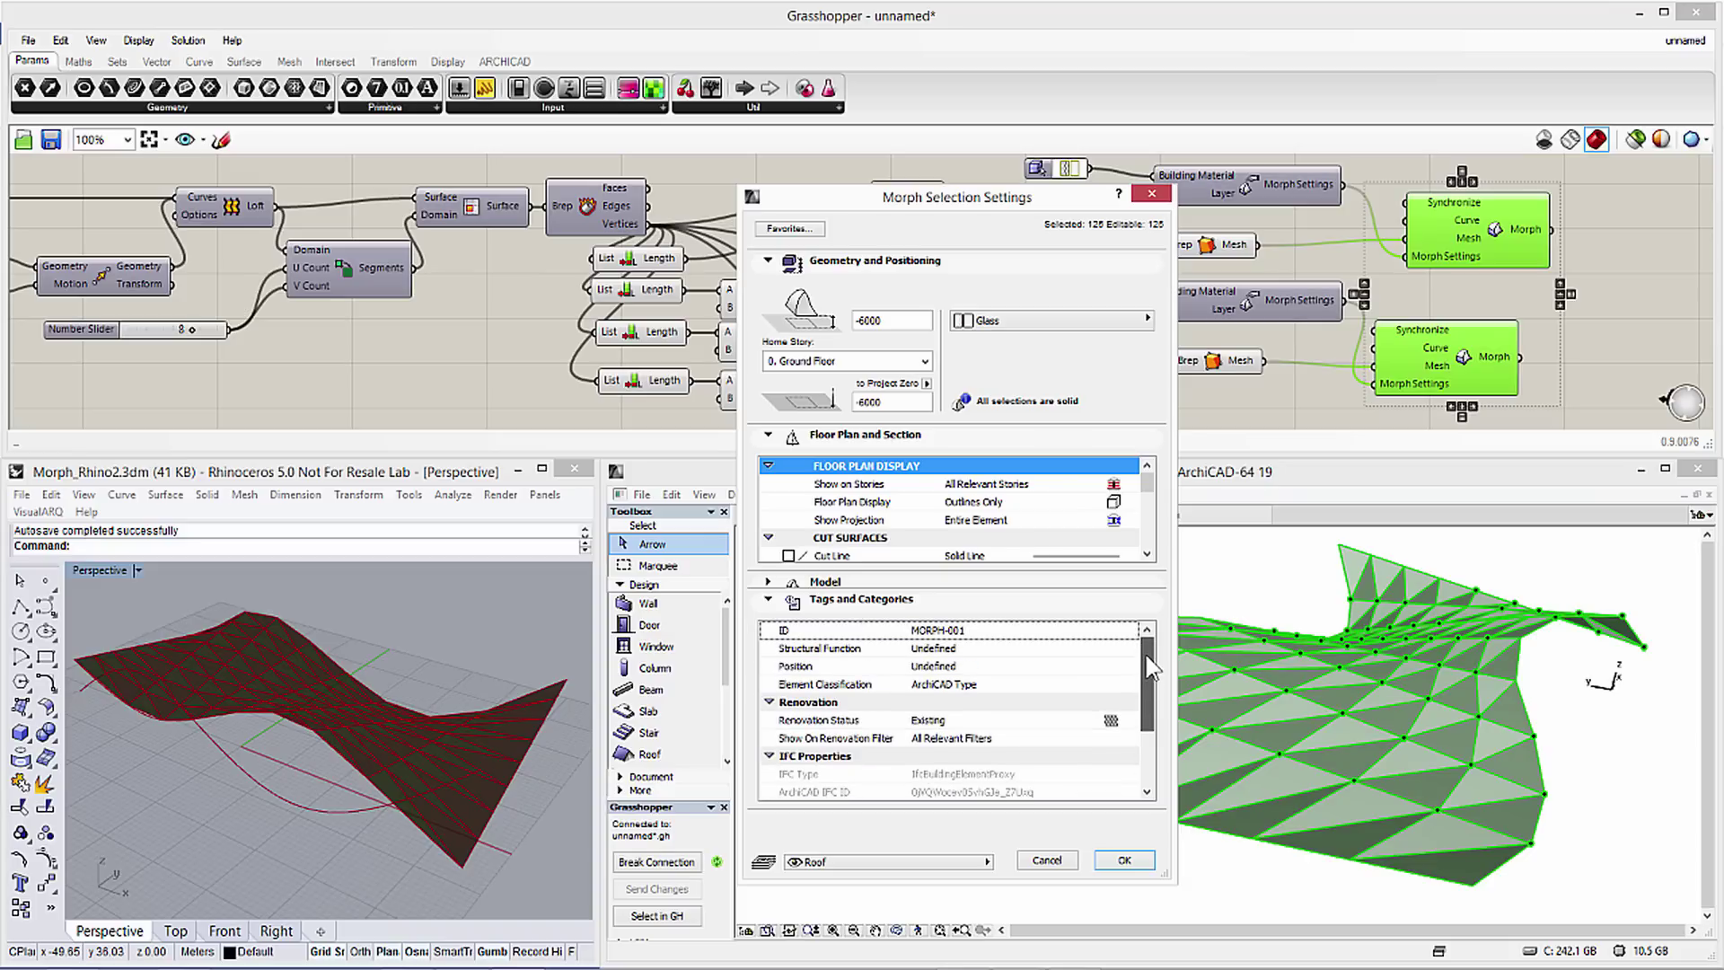
{"action": "left_click_drag", "start_coordinate": [1147, 482], "coordinate": [1146, 545]}
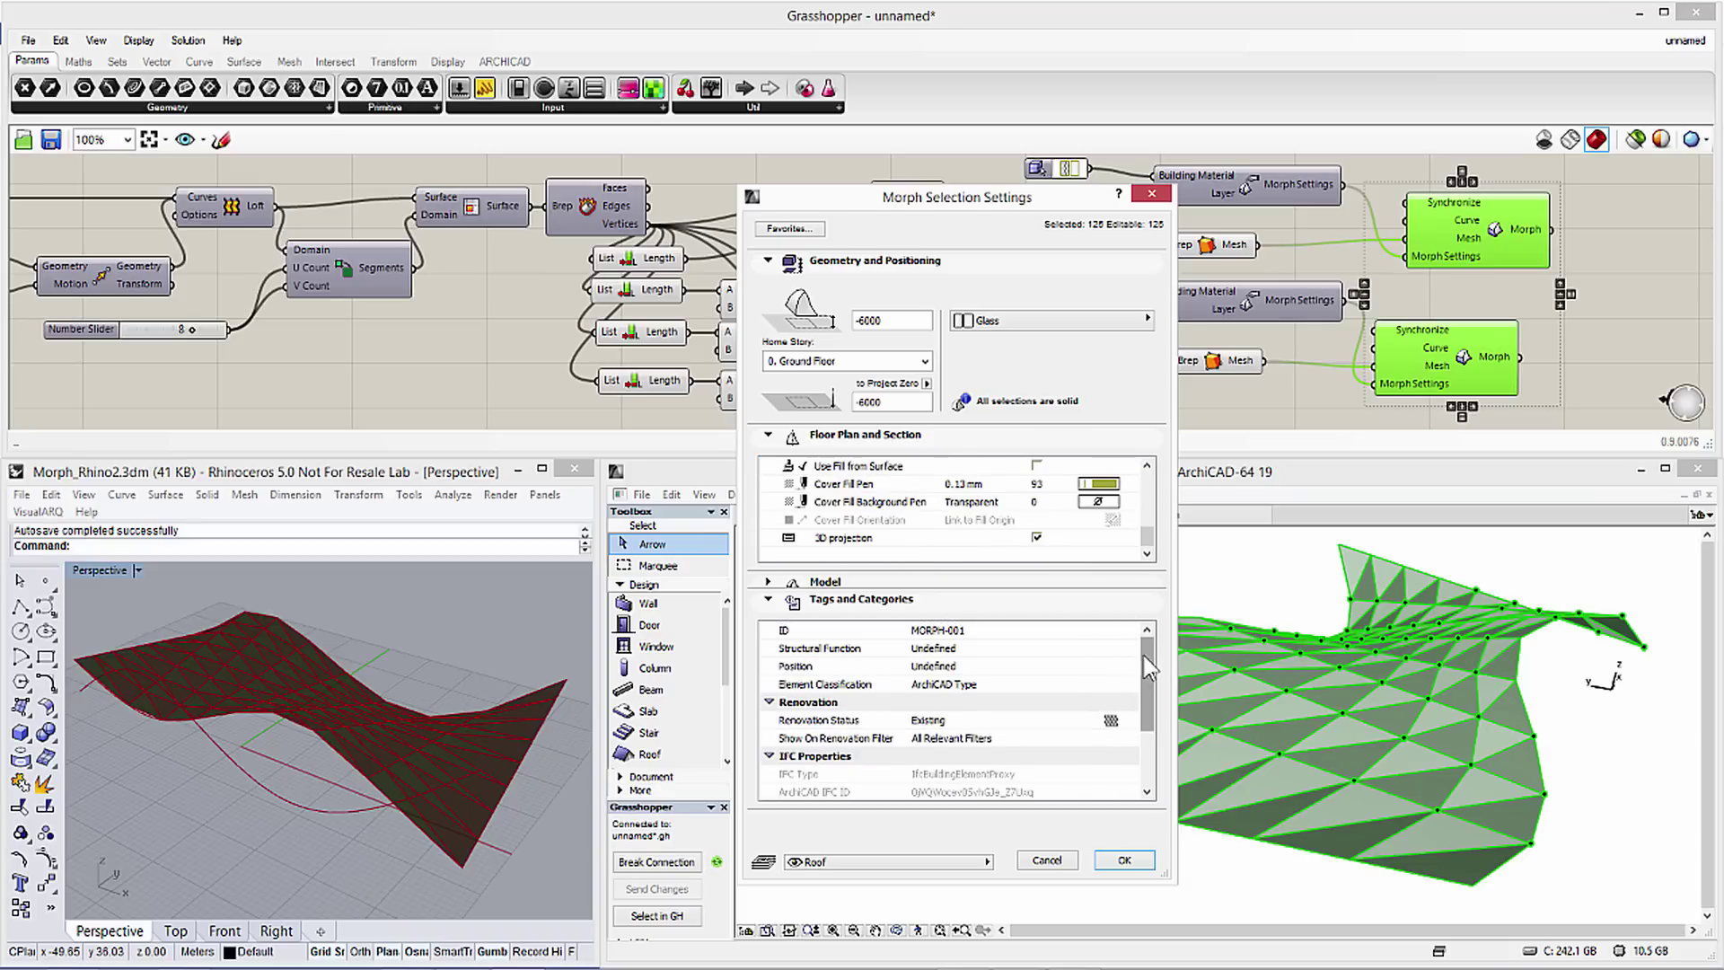
{"action": "left_click", "coordinate": [943, 666]}
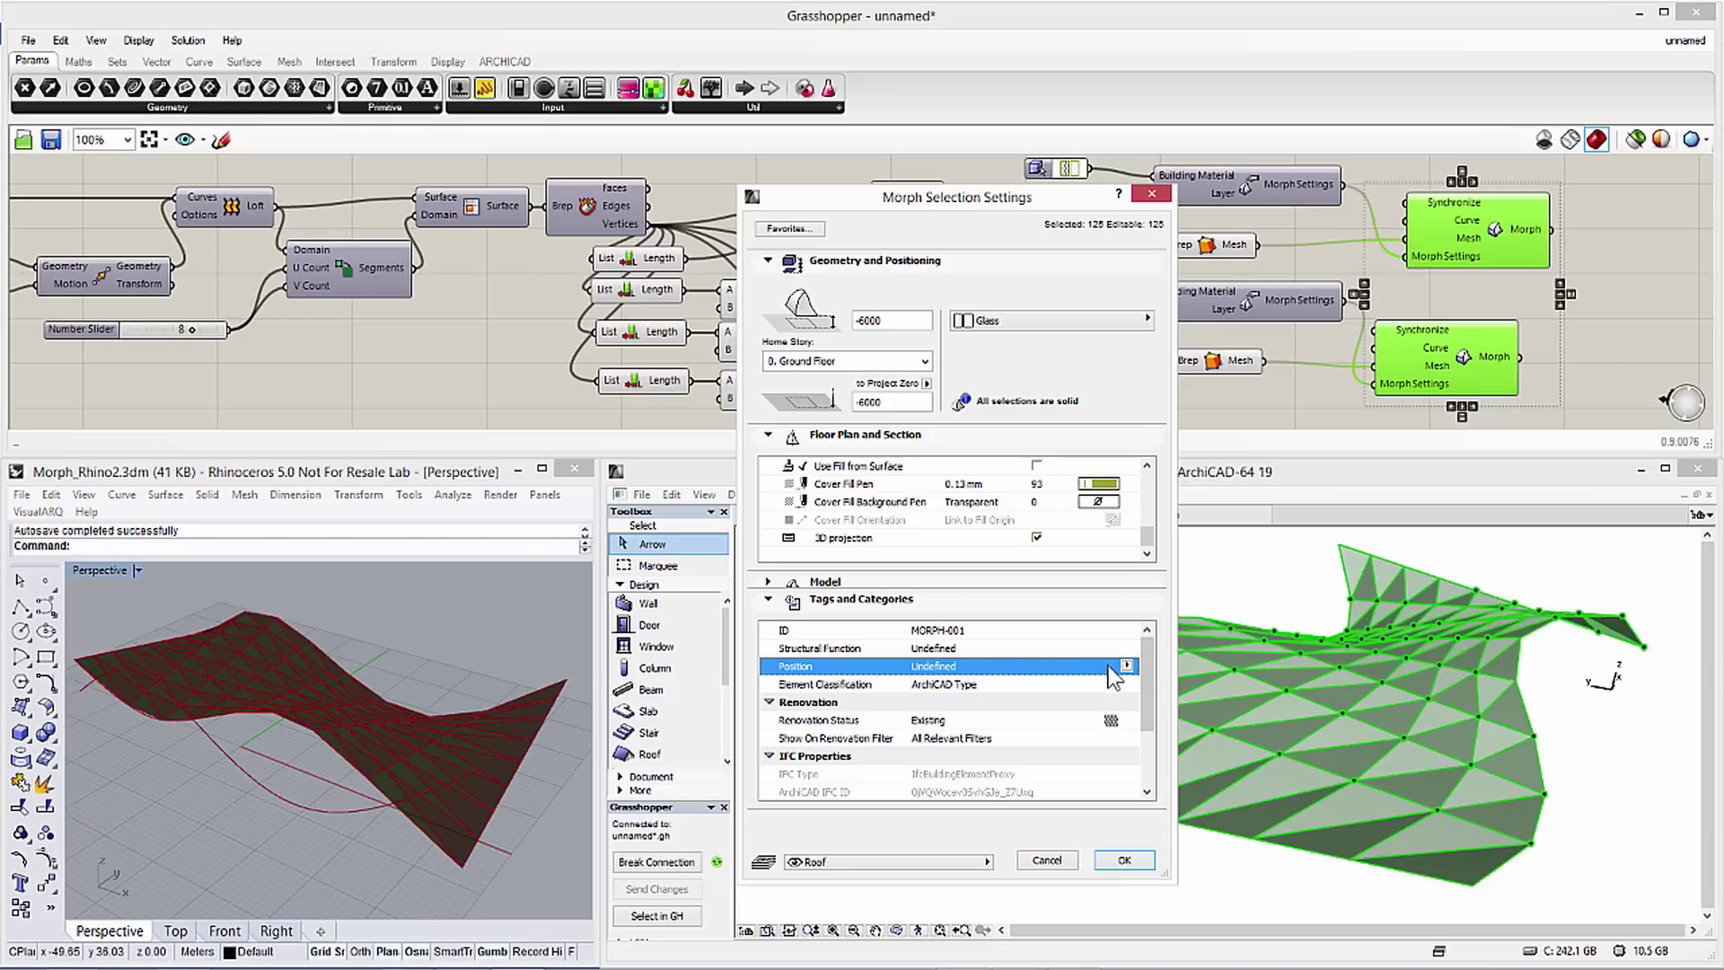
{"action": "left_click", "coordinate": [1127, 667]}
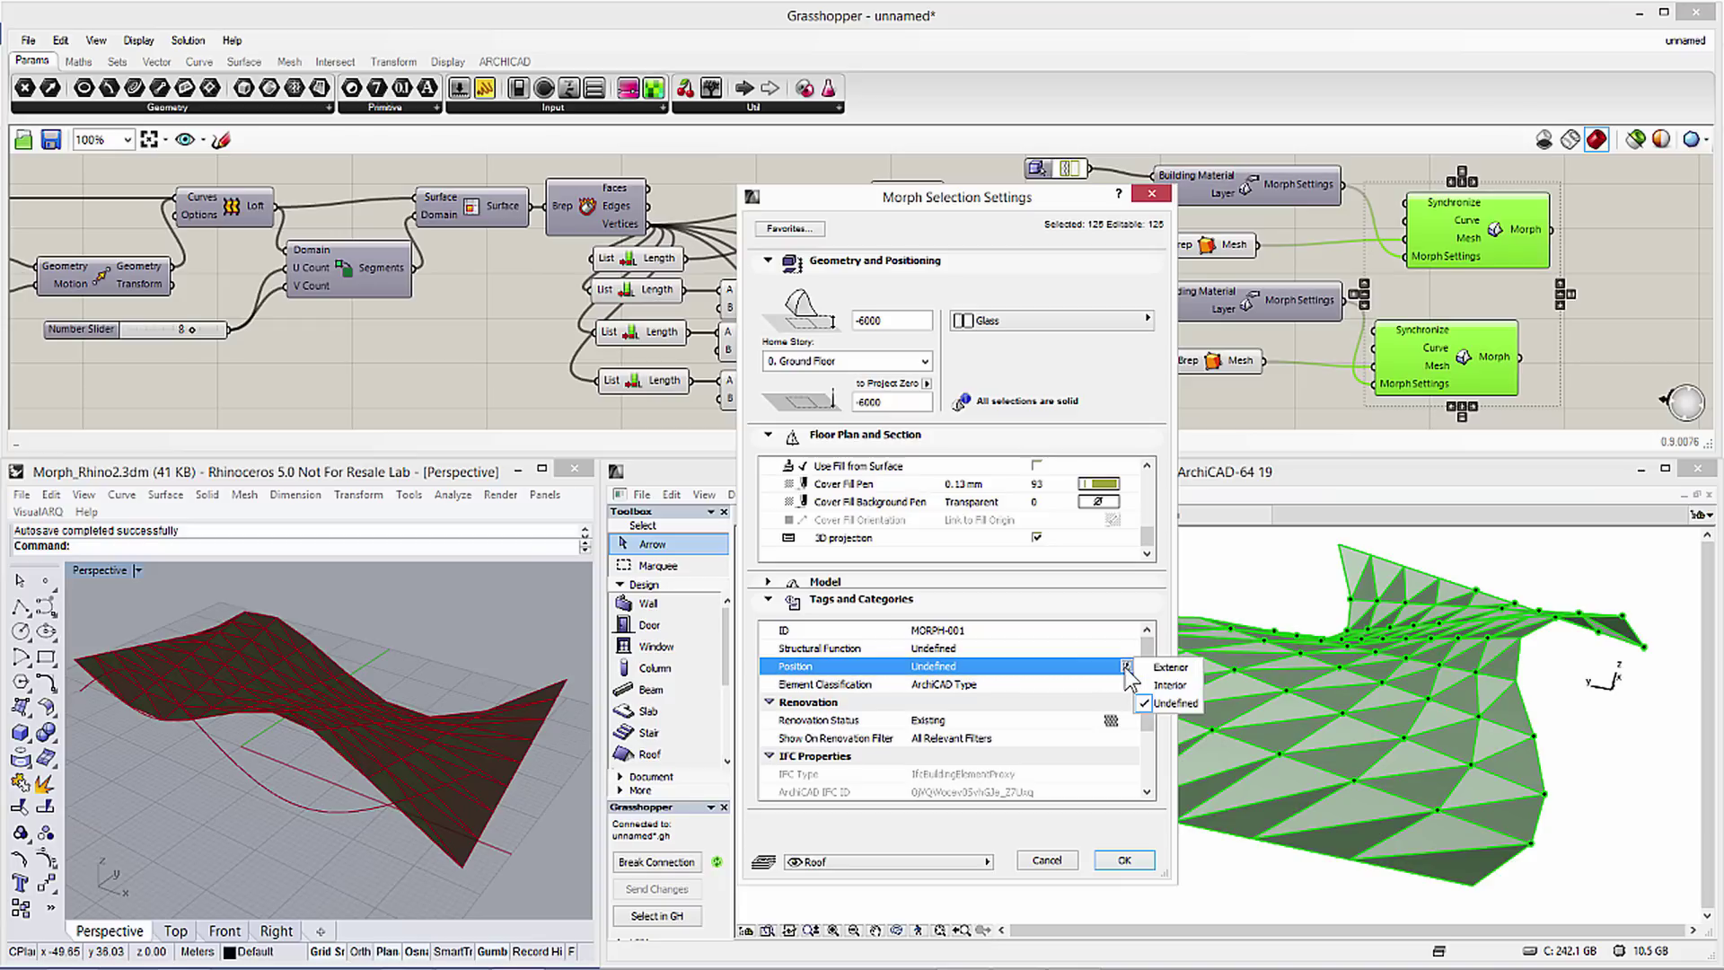
{"action": "left_click", "coordinate": [1169, 669]}
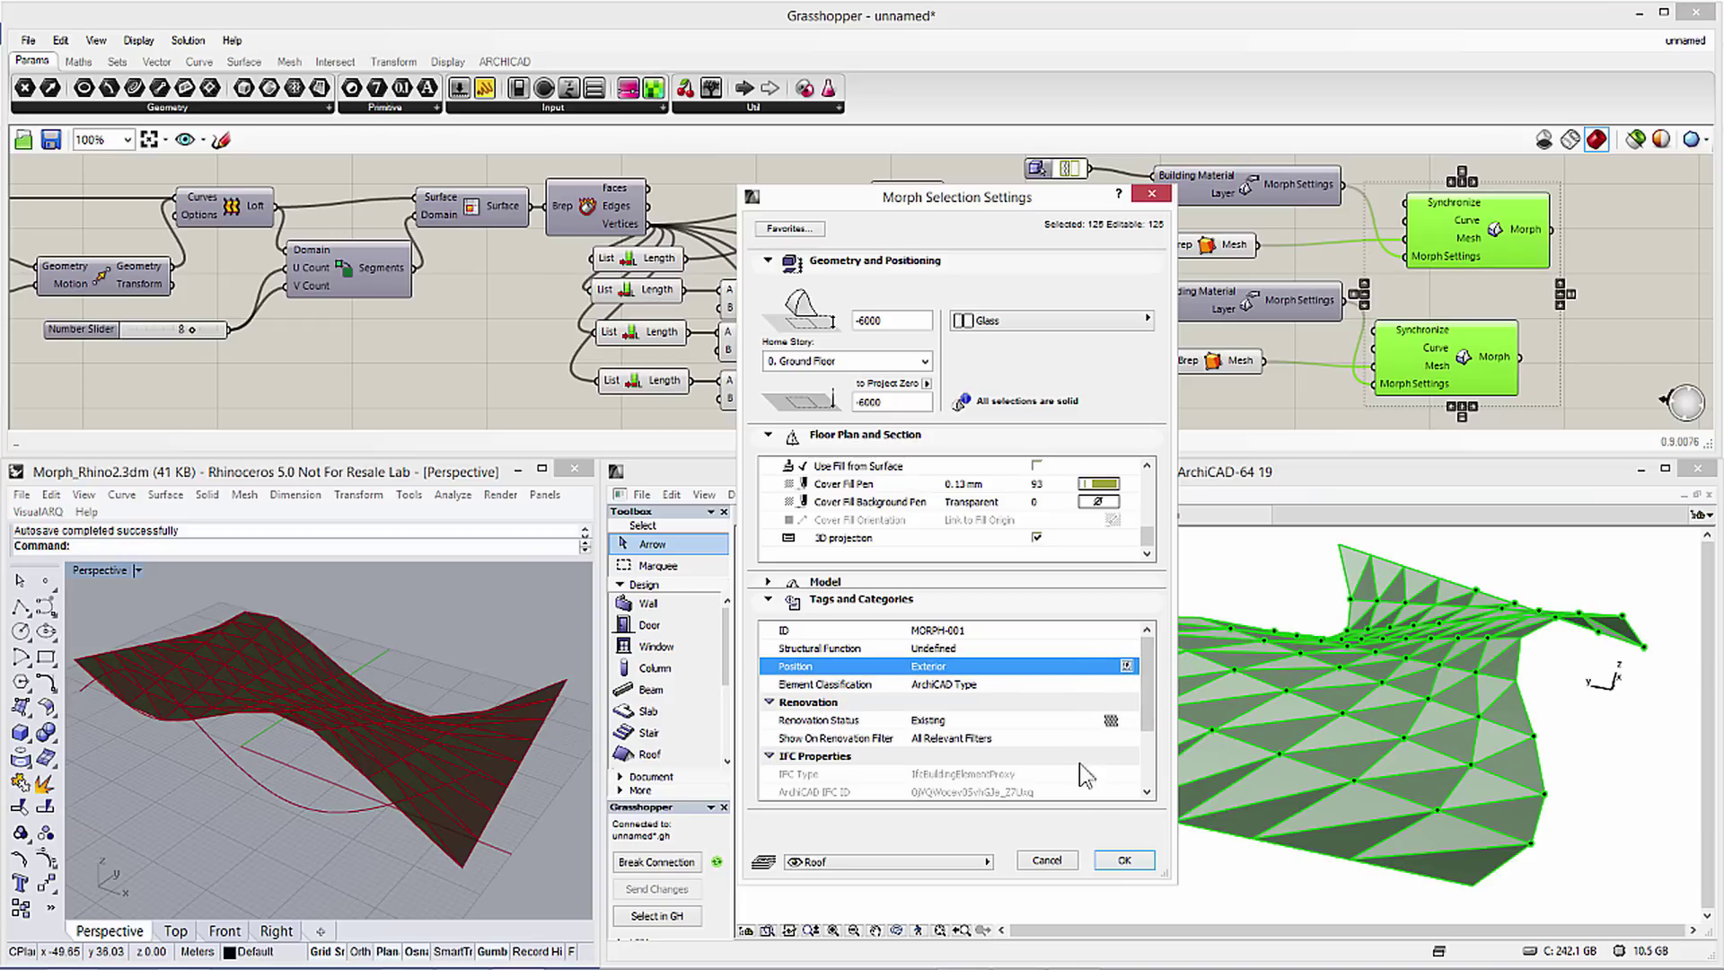
{"action": "left_click", "coordinate": [1123, 862]}
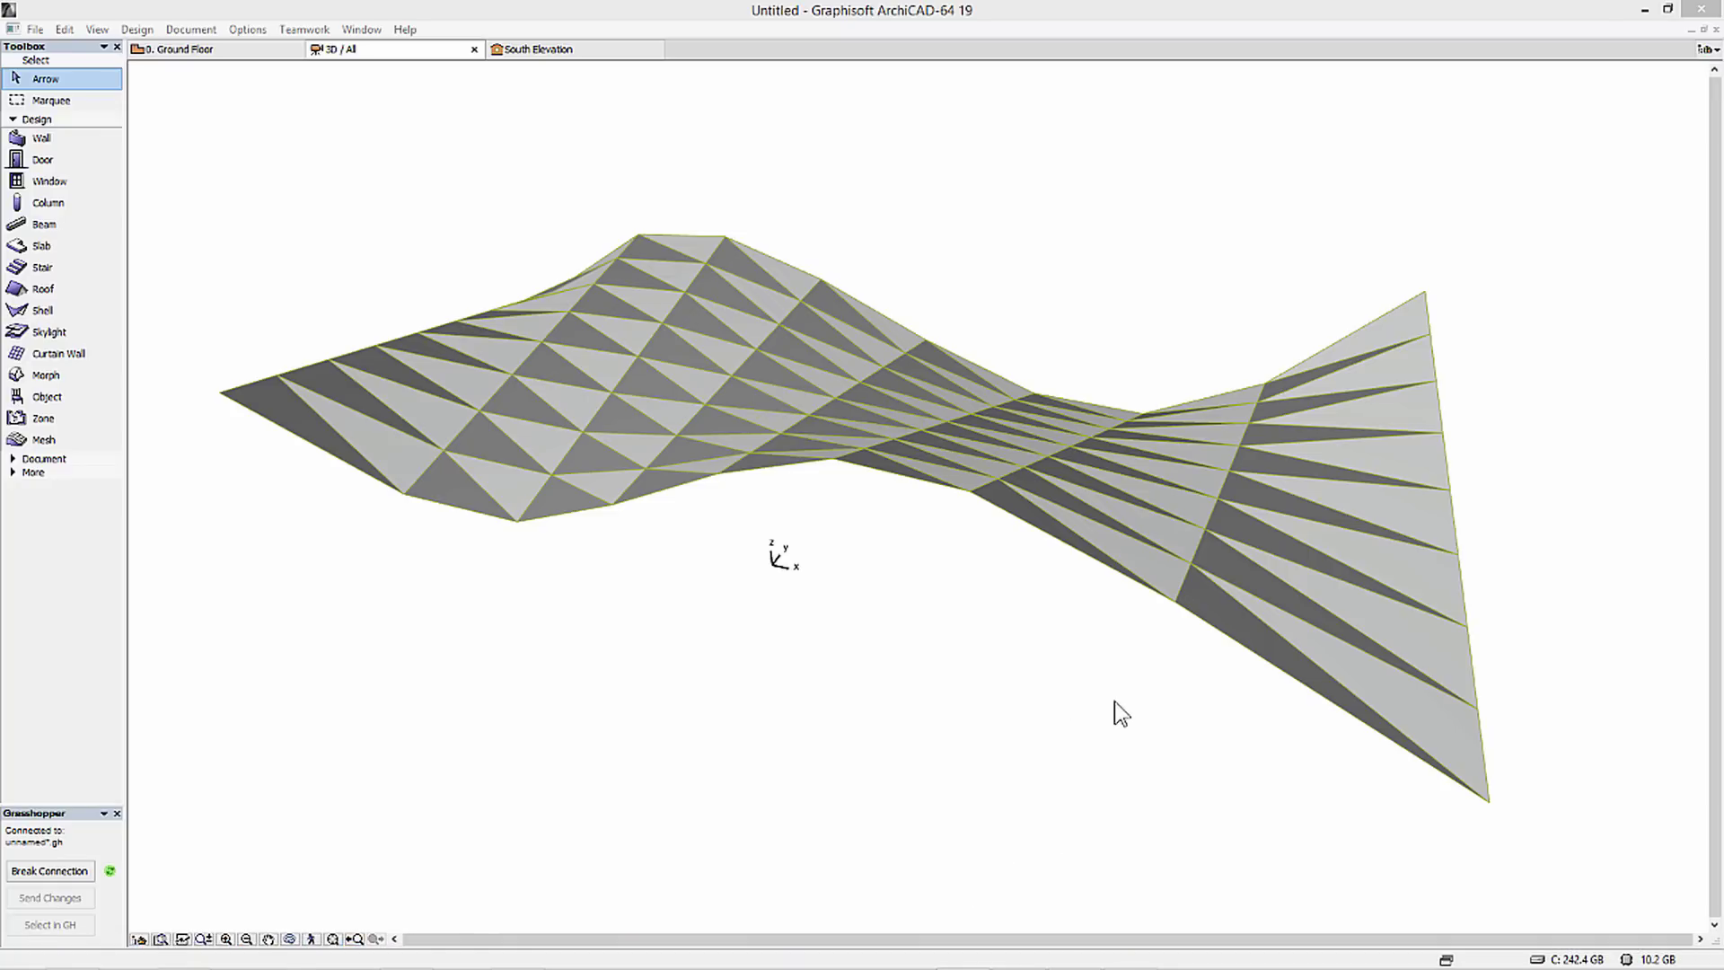
Orbit the 3D view to see the triangulated glass roof edge-on
{"action": "mouse_move", "coordinate": [1115, 702]}
{"action": "middle_mouse_down", "text": "shift"}
{"action": "mouse_move", "coordinate": [964, 526]}
{"action": "mouse_move", "coordinate": [933, 567]}
{"action": "mouse_move", "coordinate": [979, 635]}
{"action": "mouse_move", "coordinate": [972, 653]}
{"action": "mouse_move", "coordinate": [946, 590]}
{"action": "middle_mouse_up", "text": "shift"}
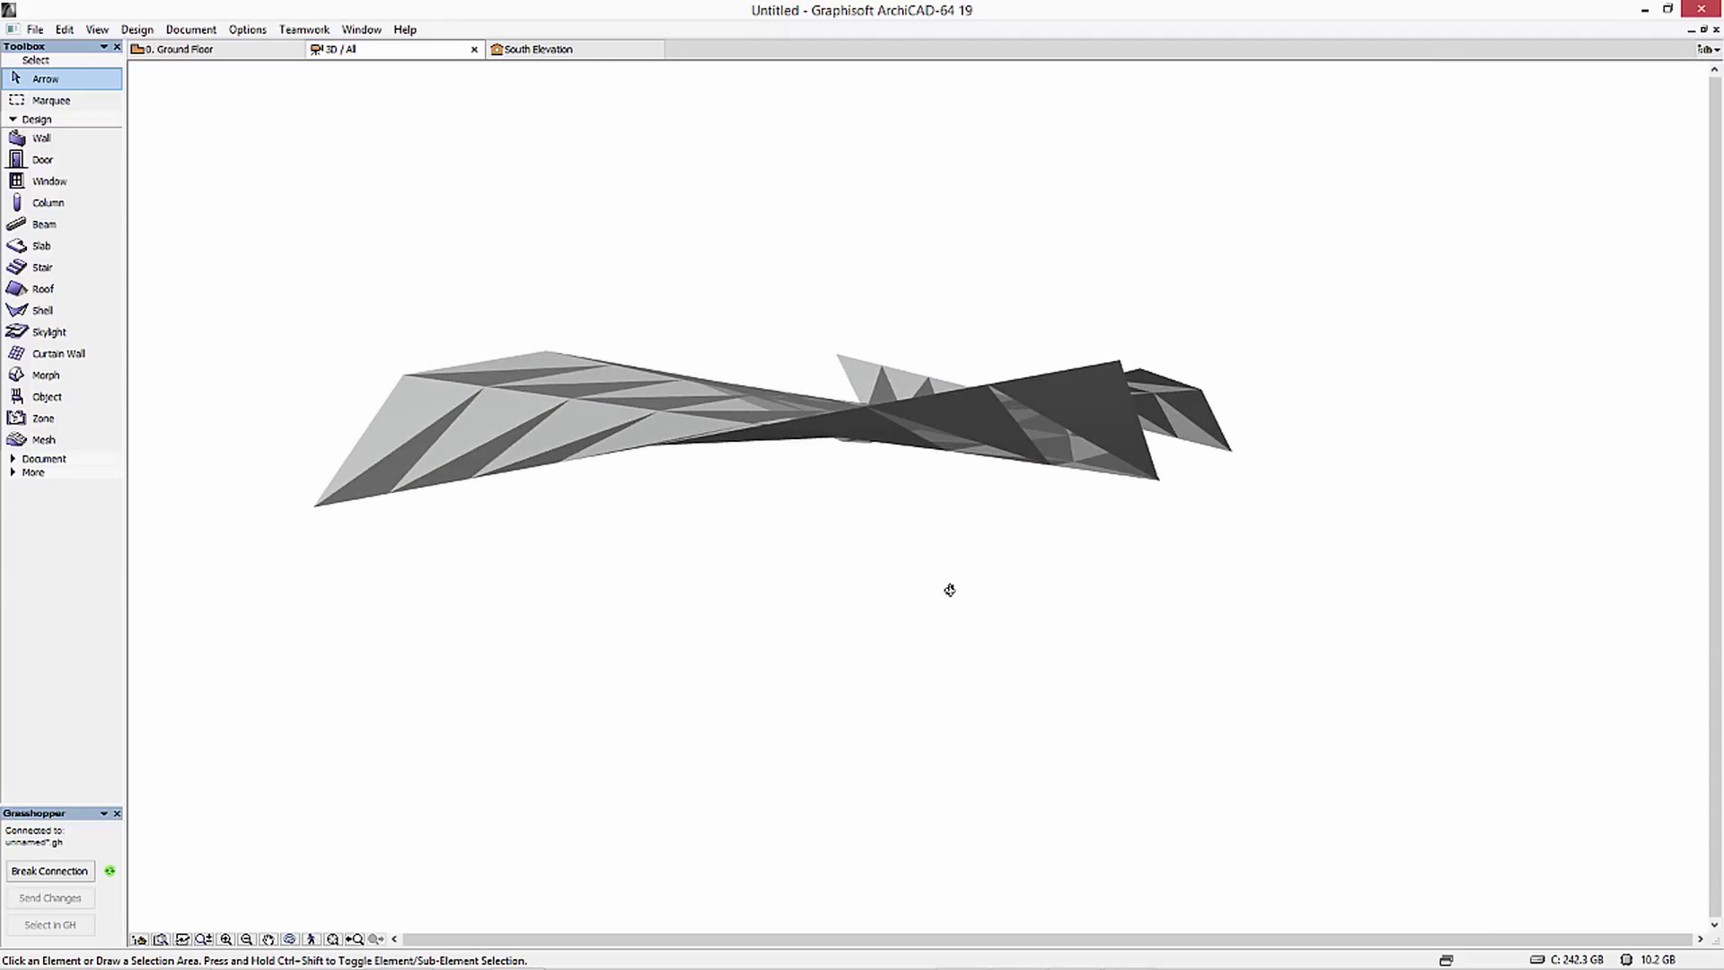
{"action": "scroll", "coordinate": [1005, 482], "scroll_direction": "up", "scroll_amount": 3}
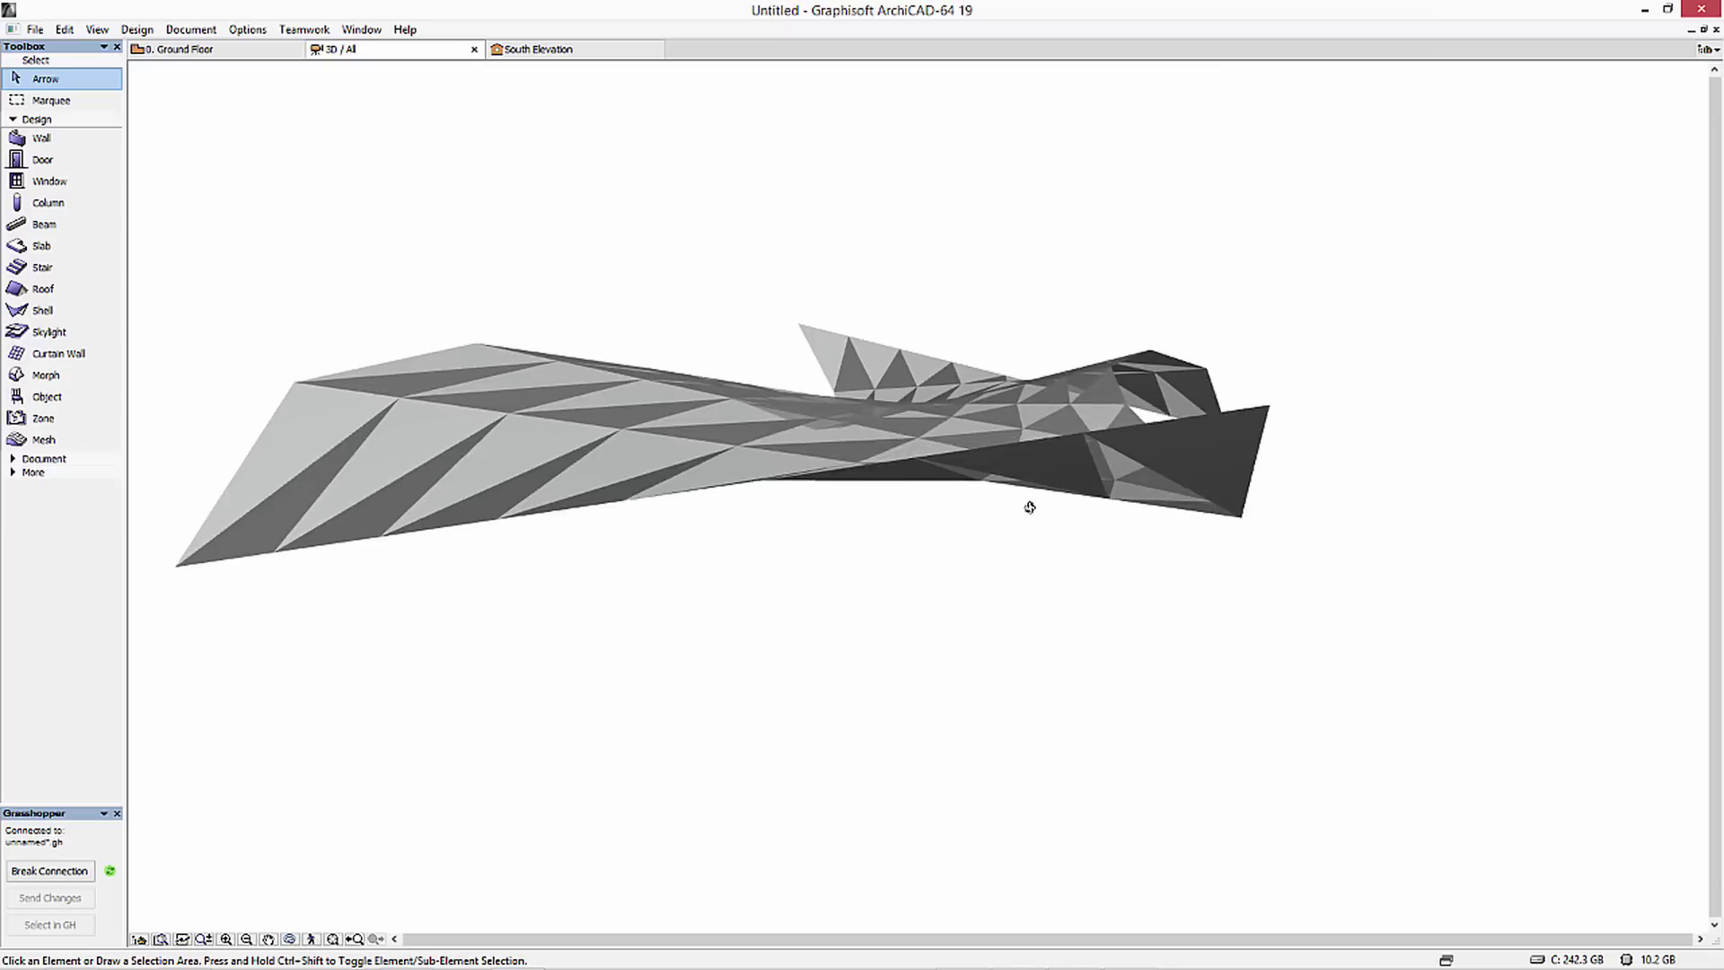